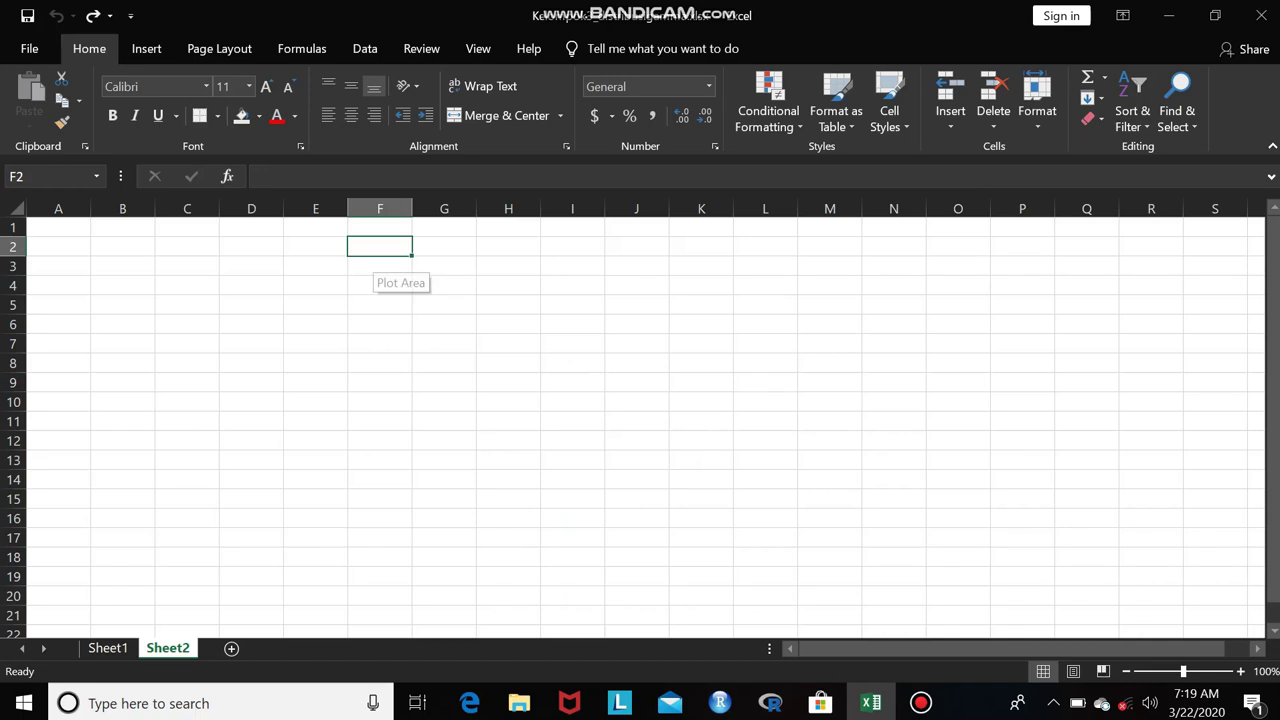
Step: Enter the title 'DISTRIBUSI GAMMA' in cell G2
left_click(315, 246)
left_click(444, 246)
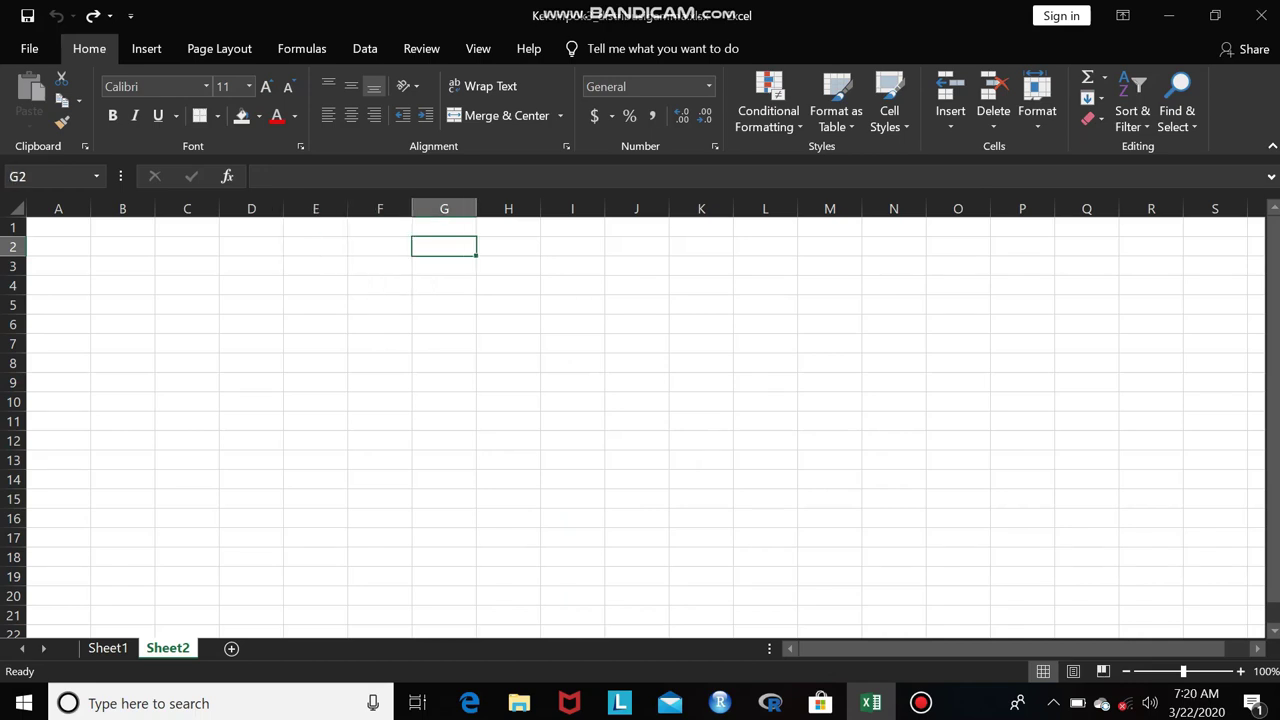
type("DISTRIBUSI ")
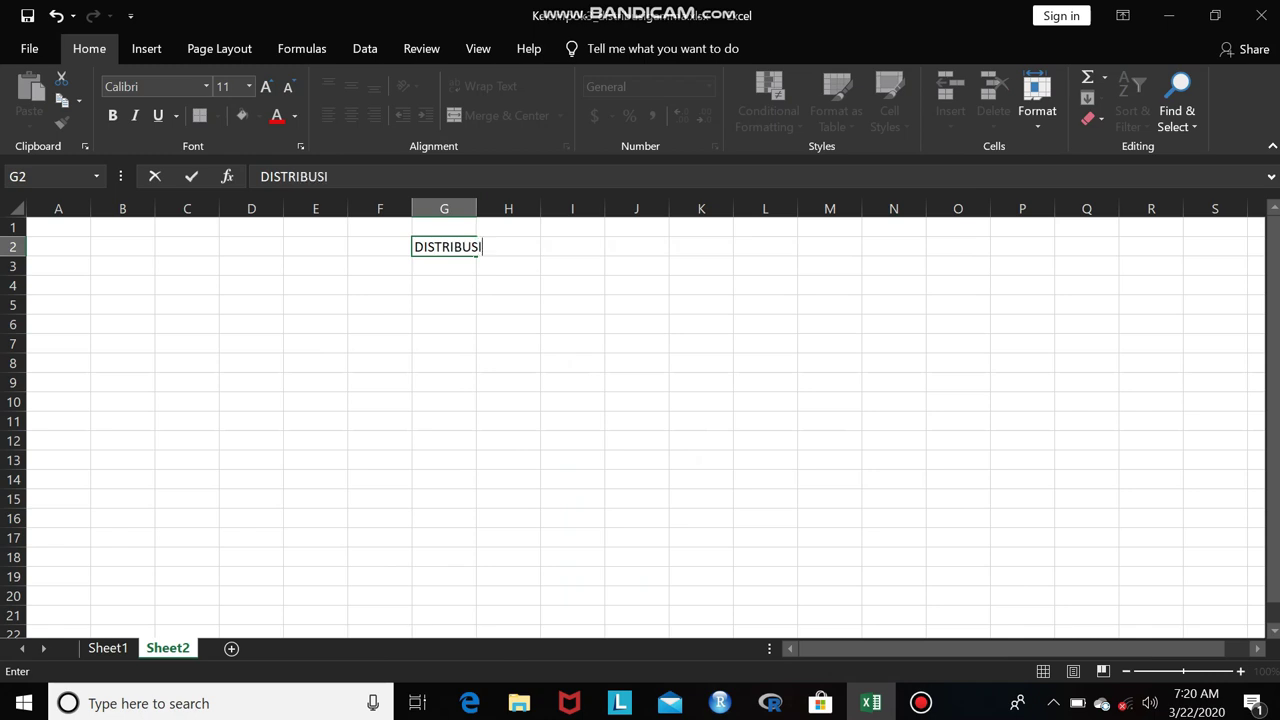
type("GAMMA")
key("ctrl+Return")
left_click(572, 285)
left_click(444, 266)
left_click(444, 246)
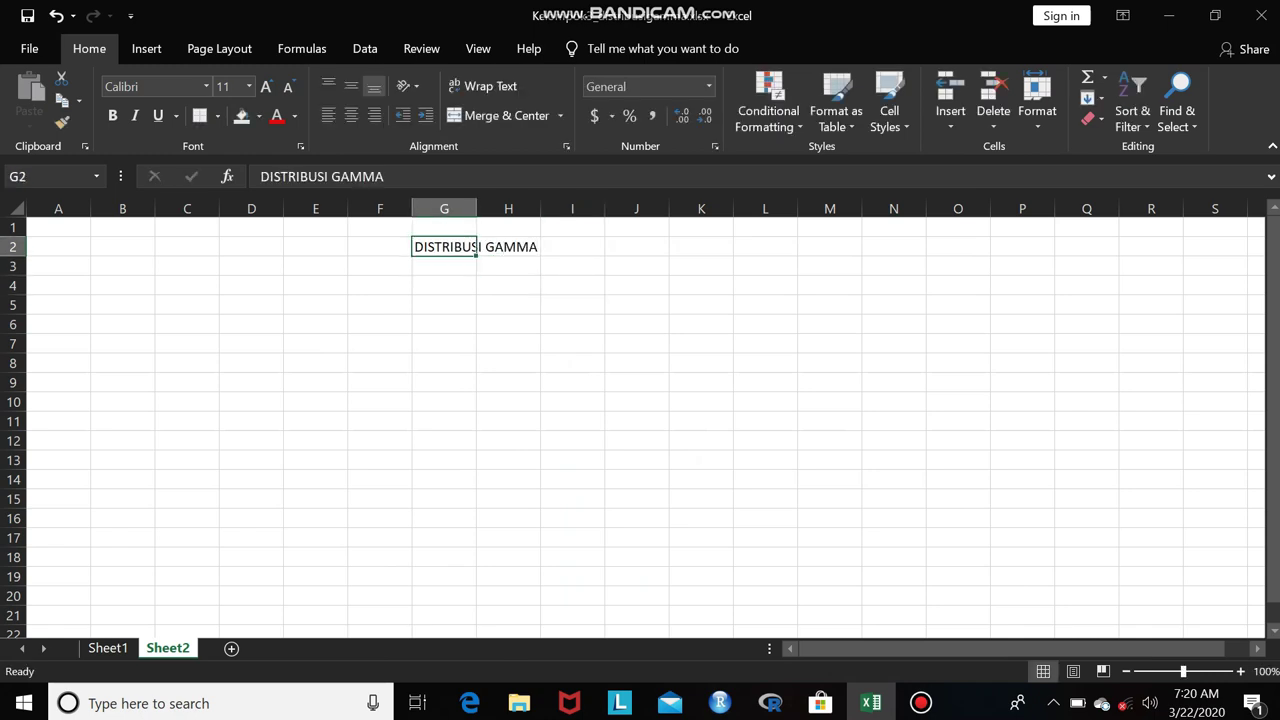
Step: Merge and centre the title across G2:H2
key("shift+Right")
key("shift+Right")
key("Right")
key("Left")
key("shift+Right")
key("shift+Down")
key("shift+Up")
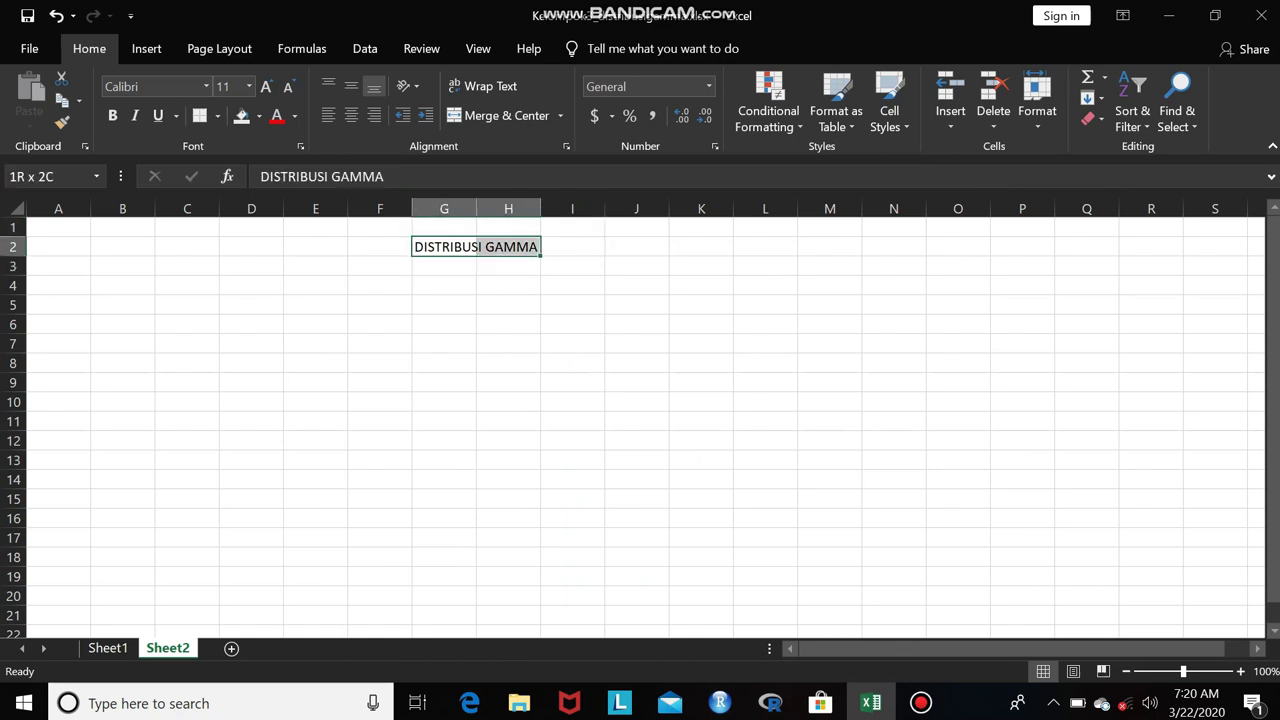
left_click(505, 115)
Step: Enlarge the title to font size 16 and widen column H to fit it
left_click(266, 86)
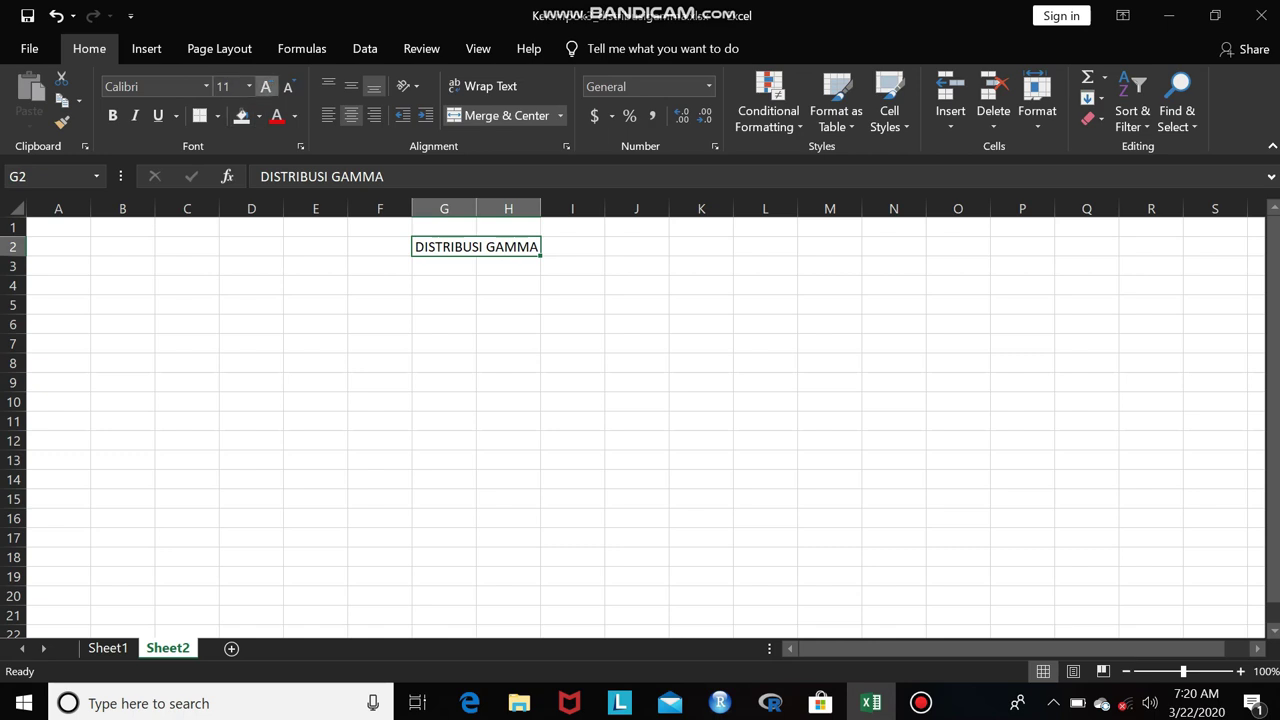
left_click(266, 86)
left_click(266, 86)
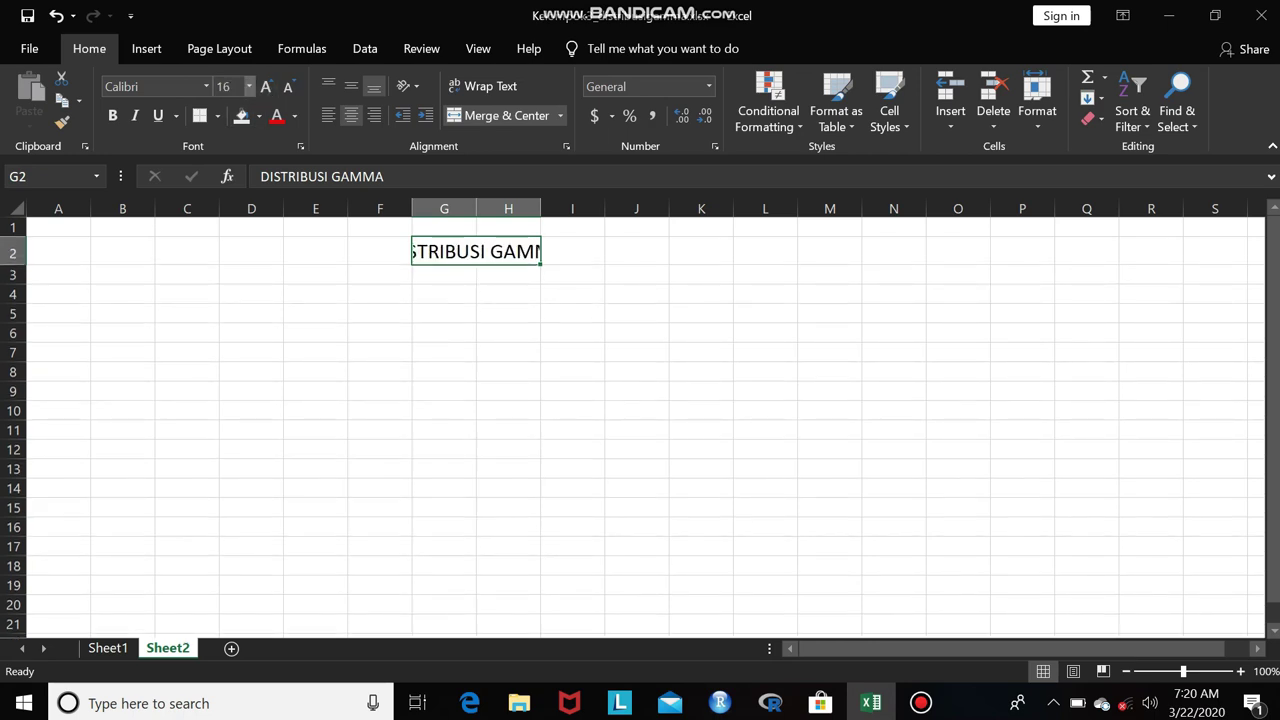
left_click_drag(540, 208, 599, 208)
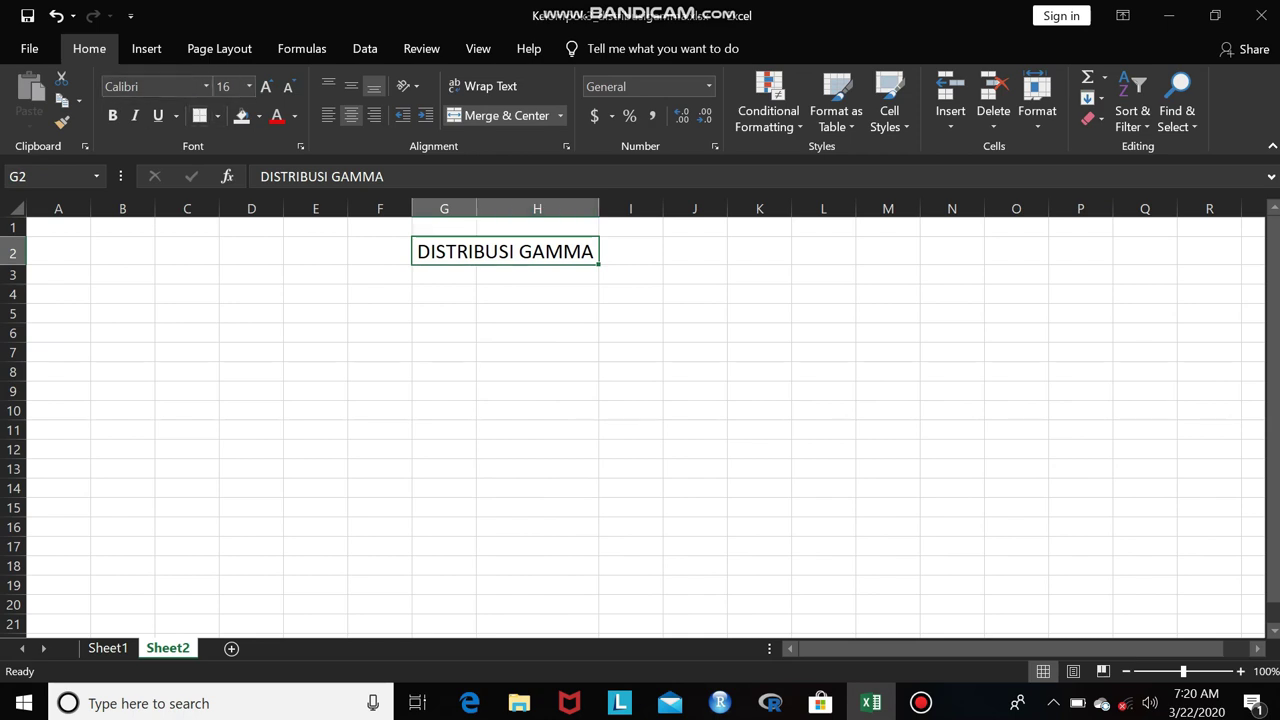
Step: Make the title bold with a light grey fill
left_click(112, 115)
left_click(258, 115)
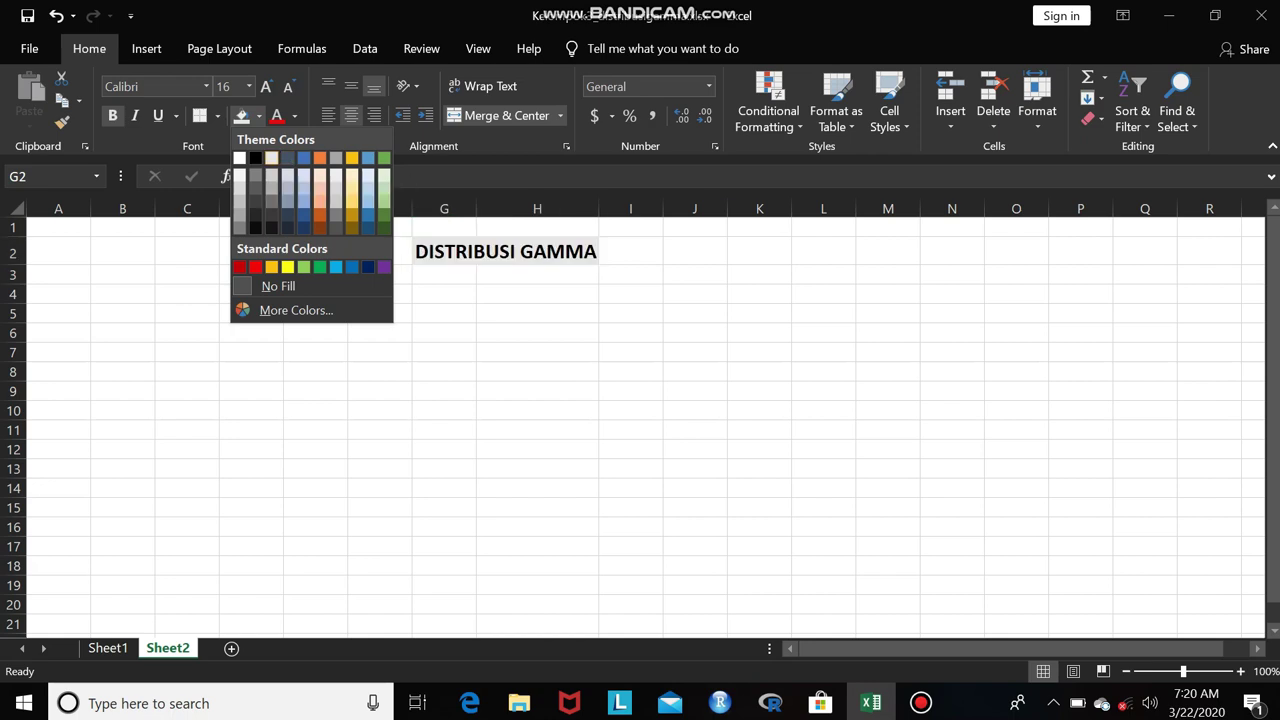
left_click(271, 158)
left_click(251, 294)
left_click(122, 274)
left_click(58, 274)
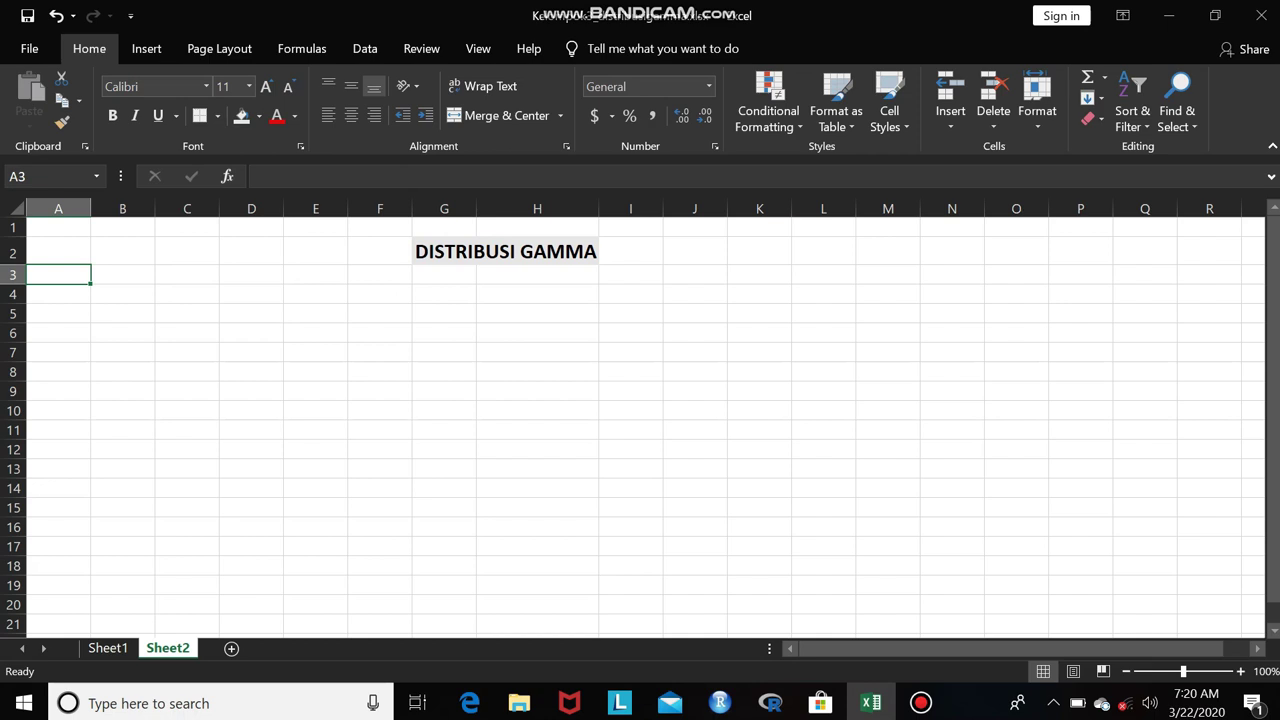
Step: In A3, type 'Distribusi Gamma adalah distribusi kontinu dengan parameter T > 0'
type("Distr")
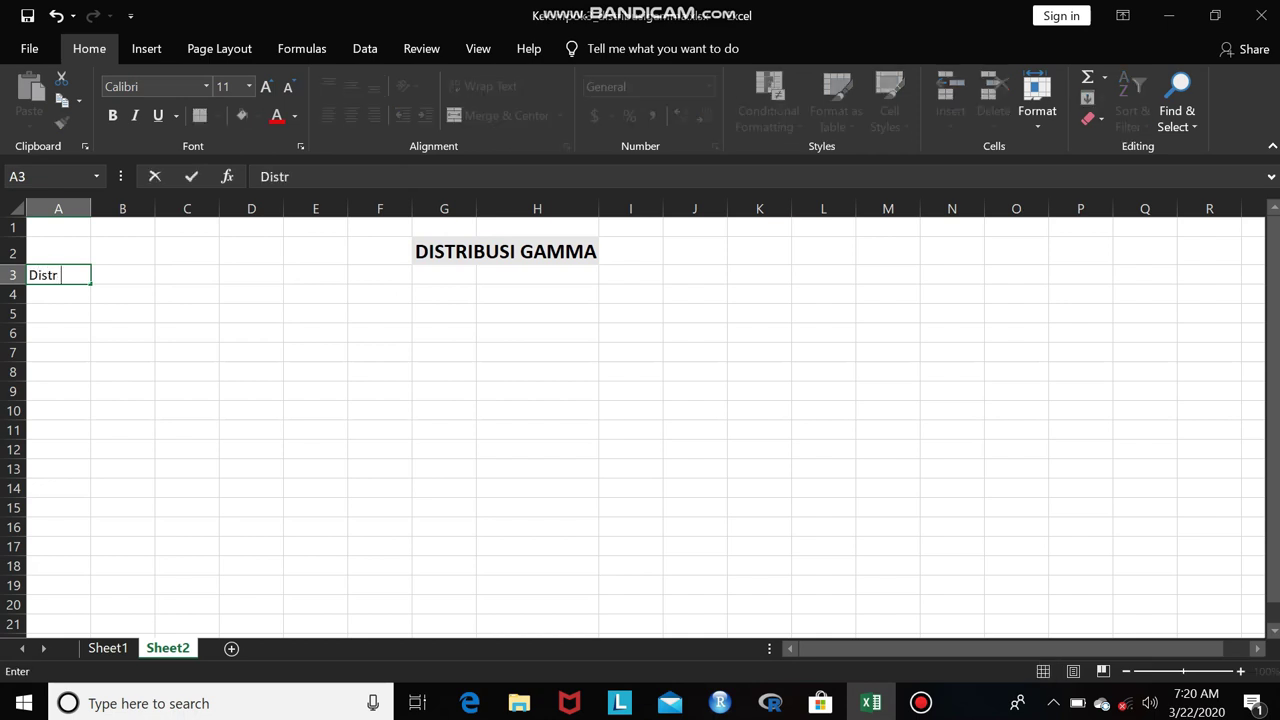
type("ibusi Gamma adalah ")
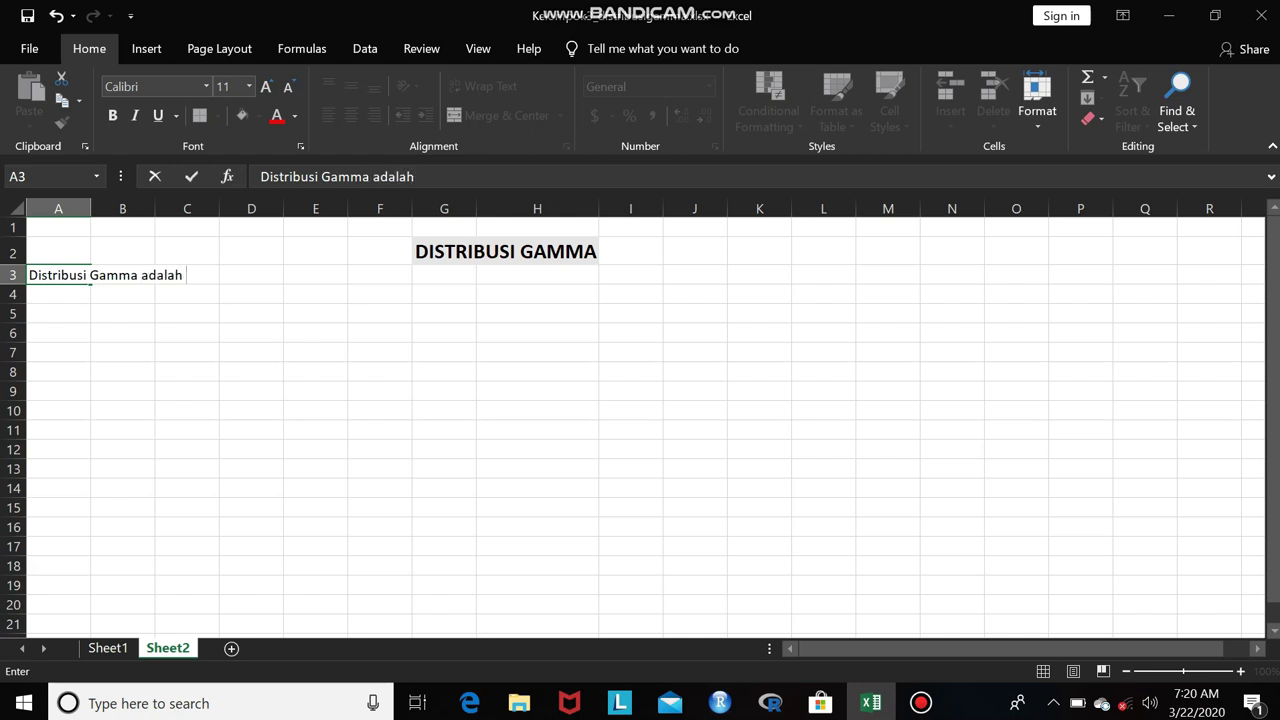
type("distribusi kontinu ")
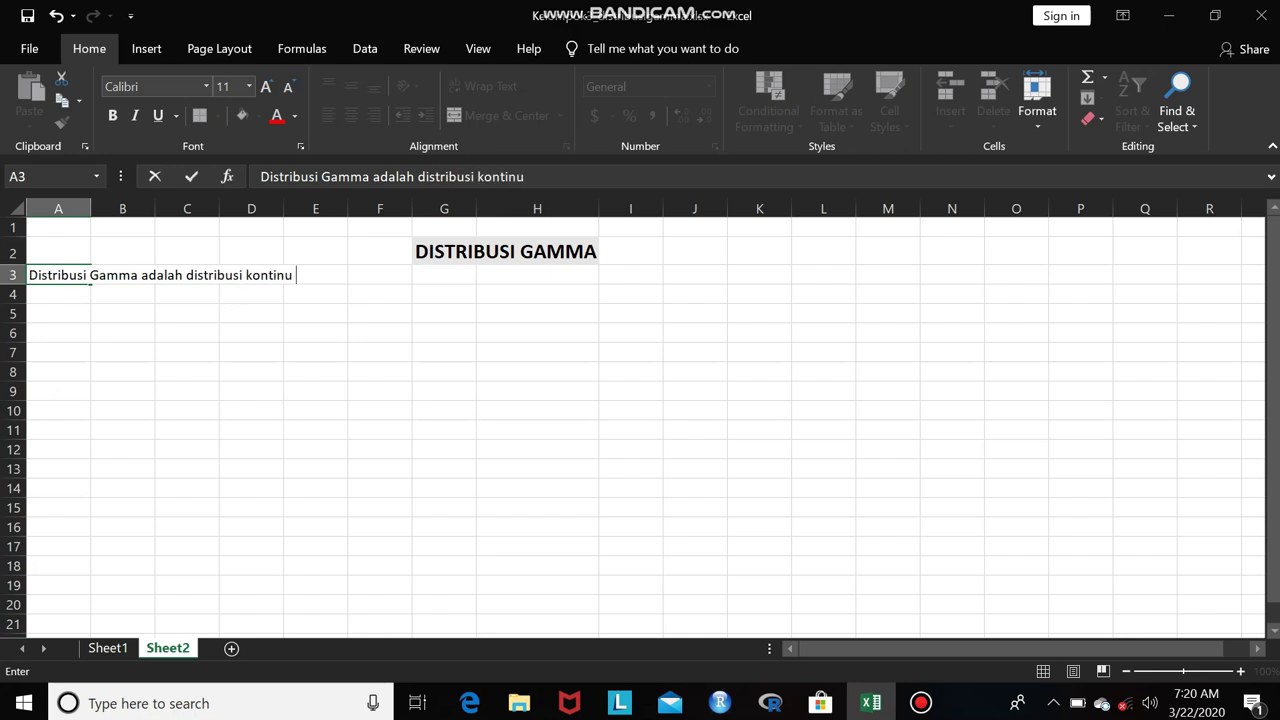
type("dengan param")
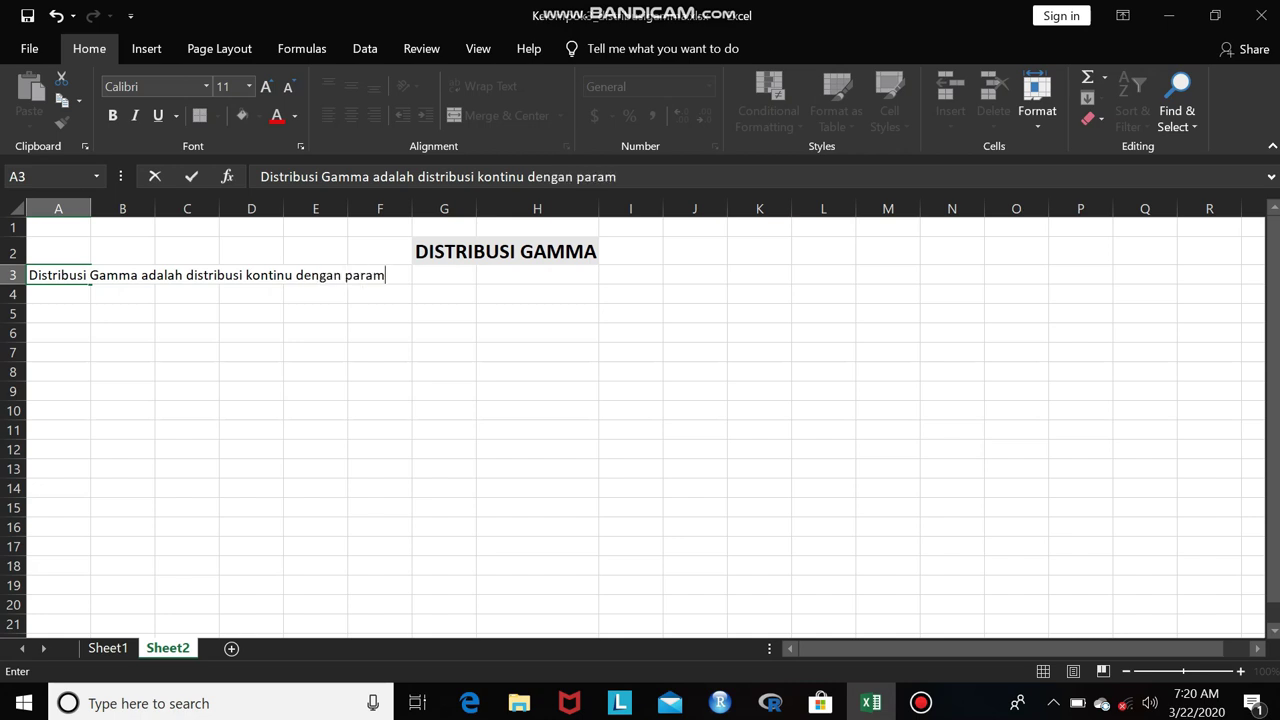
type("eter T")
type(" >")
type(" 0")
type("da")
key("BackSpace")
key("BackSpace")
key("Return")
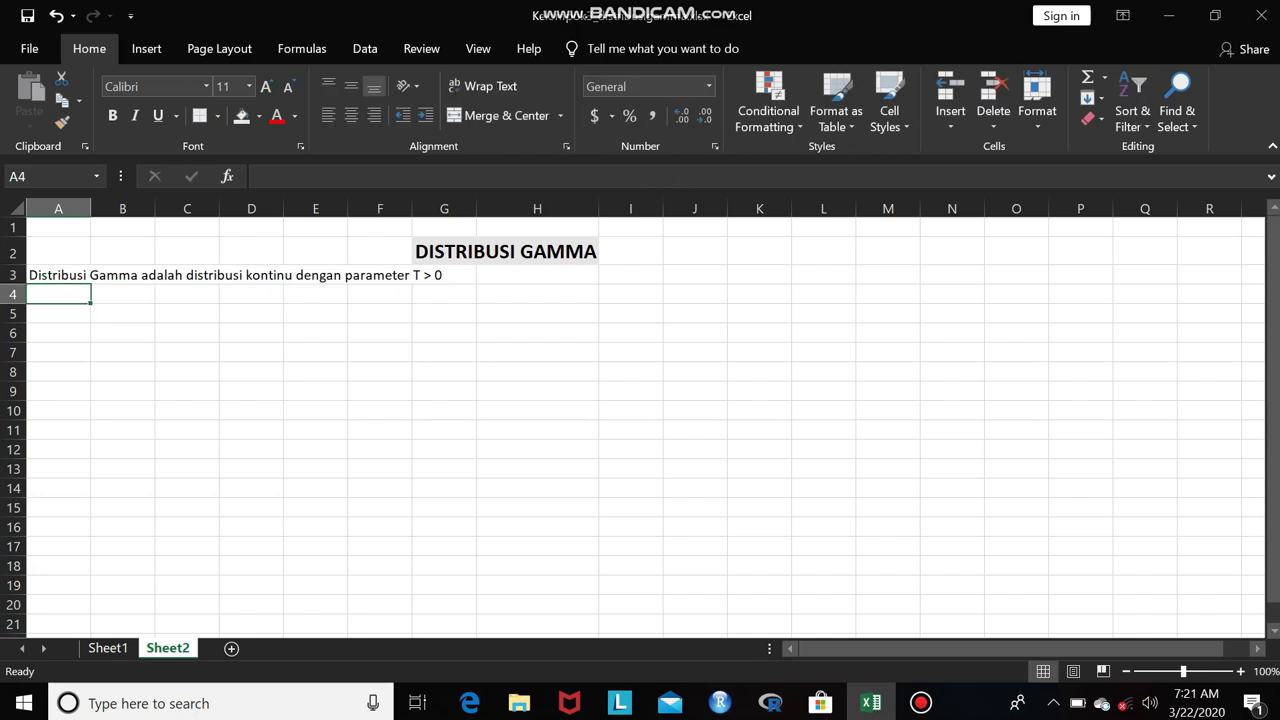
Step: In A4, add 'dan r bilangan positif. Persamaan untuk fungsi kerapatan gamma adalah :'
type("dan r bilangan positif")
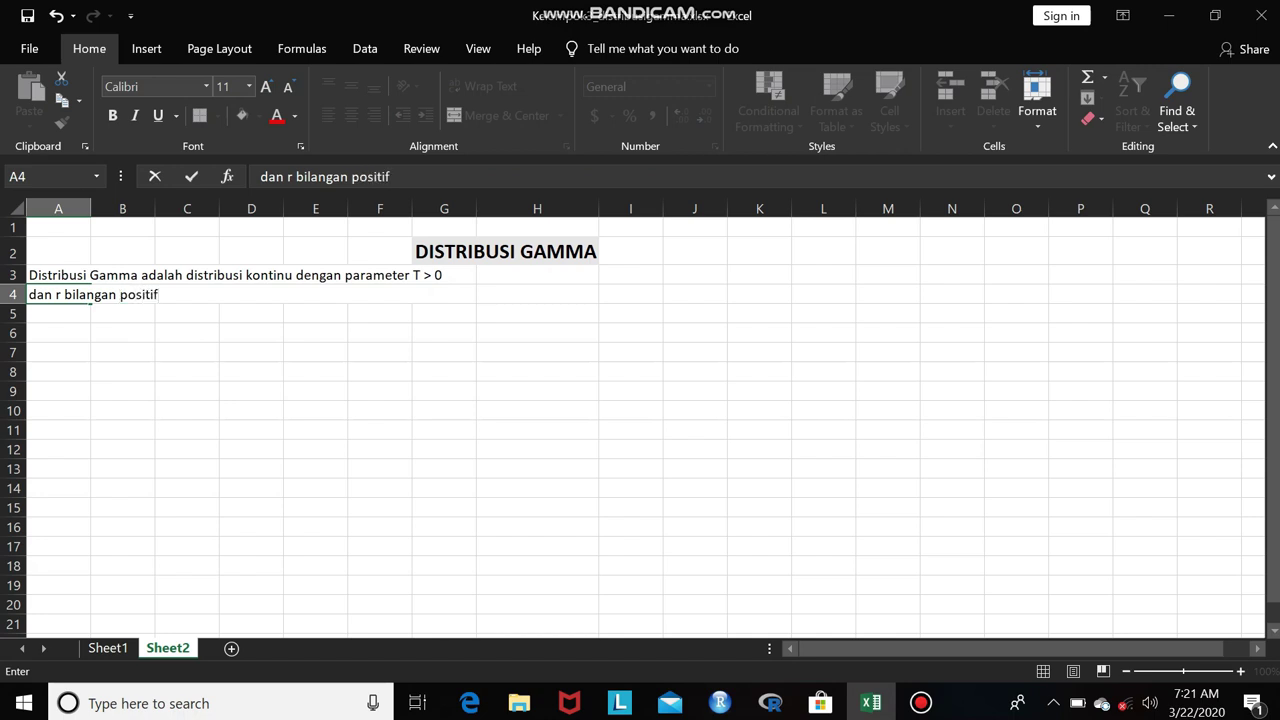
type(".")
type("P")
key("BackSpace")
type("Per")
type("samaan untuk ")
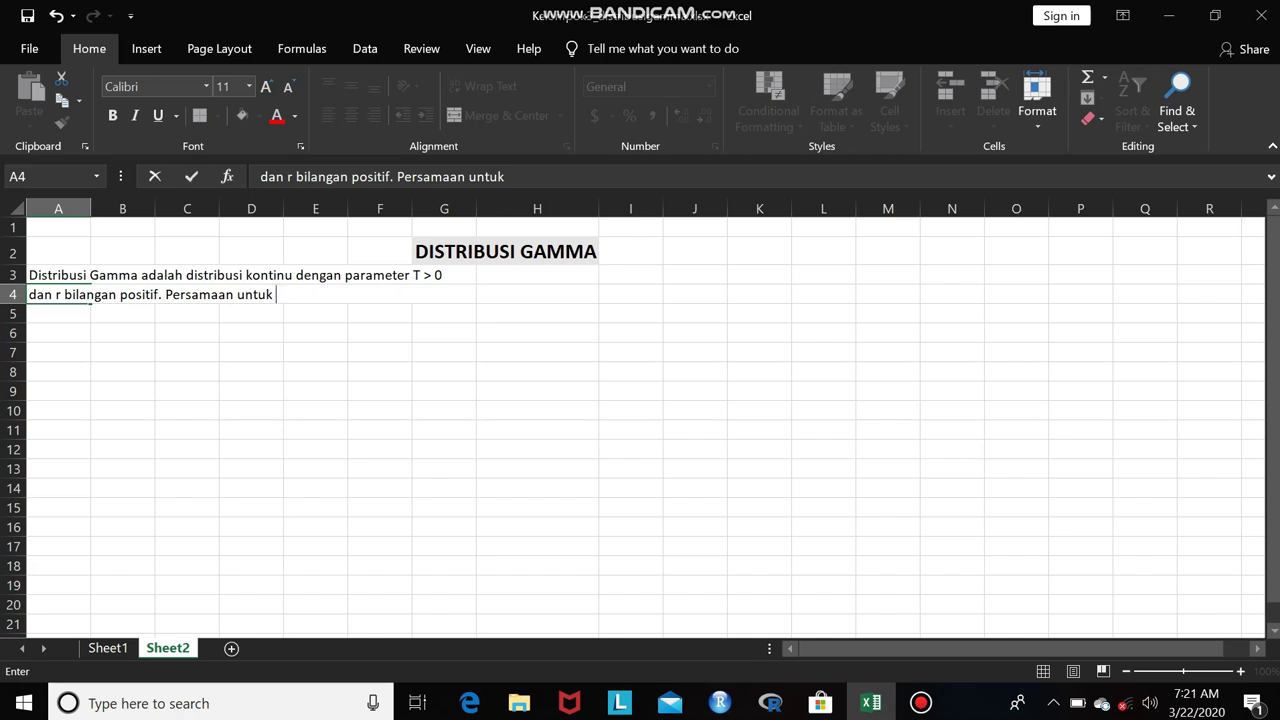
type("fungsi kerapatan gamma adalah ")
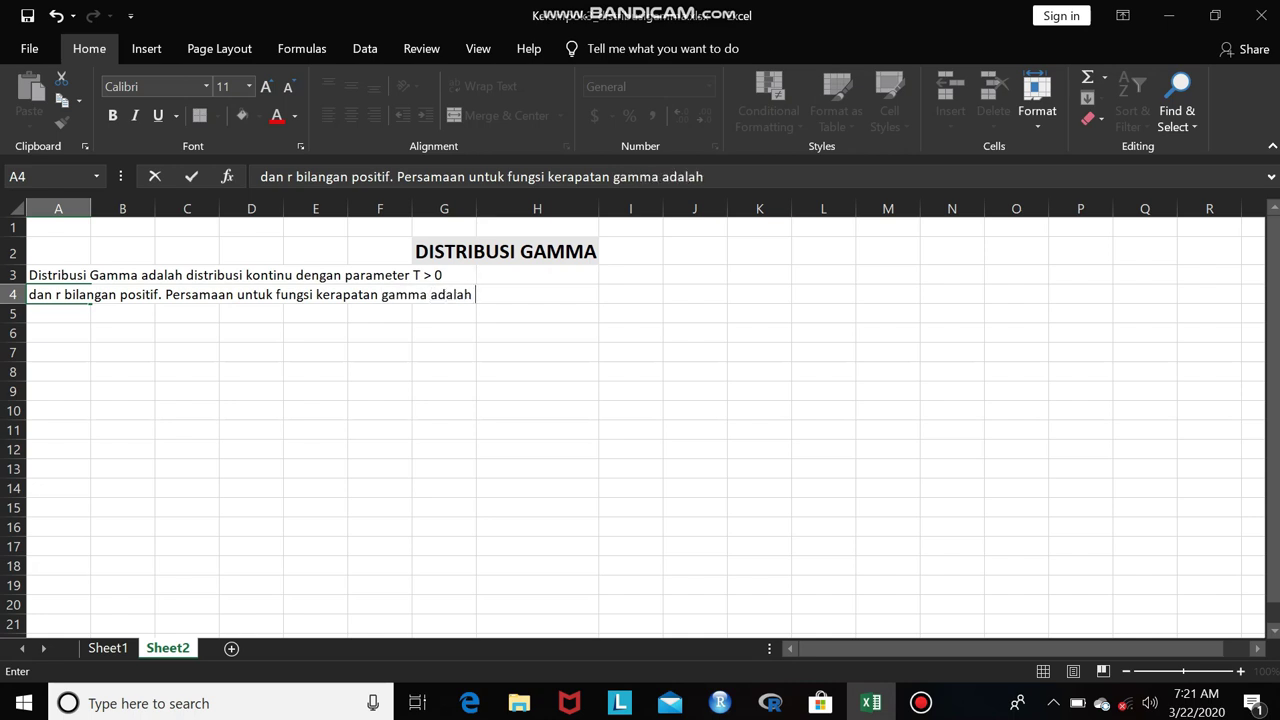
type(":")
Step: Paste the copied f(x;α,β) gamma density equation image at D5:F7, then move to A8
left_click(920, 703)
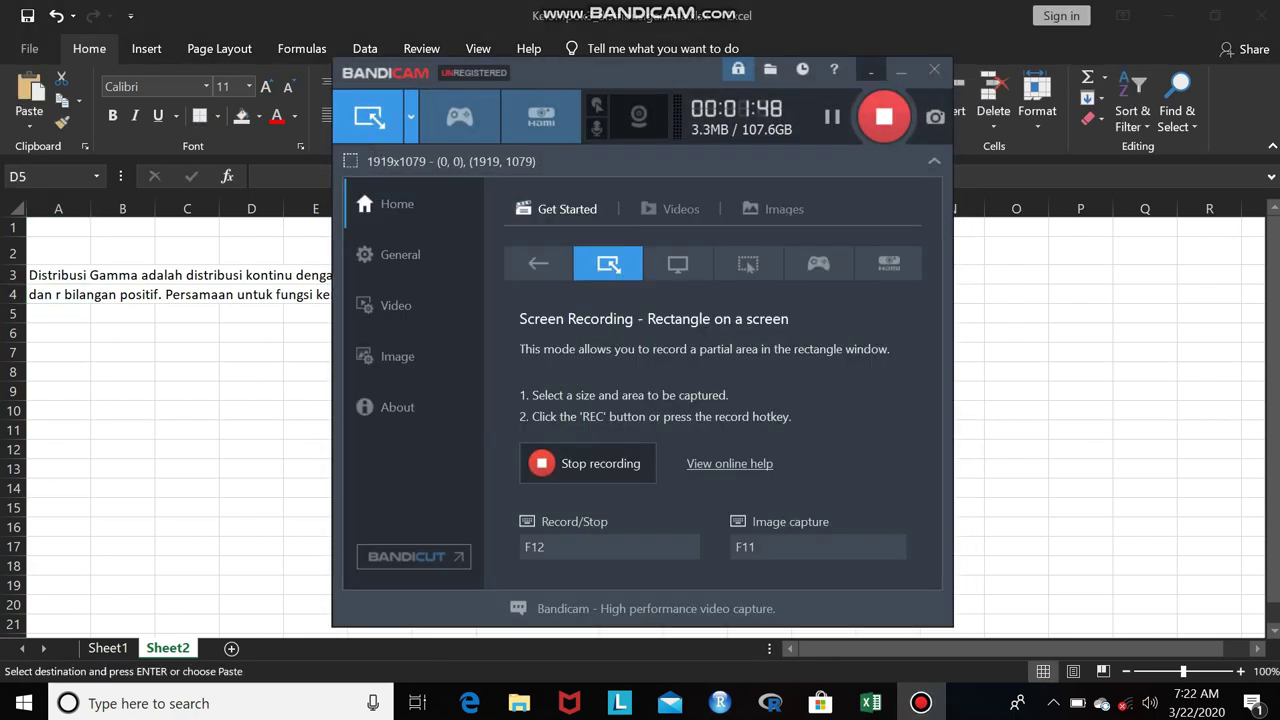
left_click(871, 70)
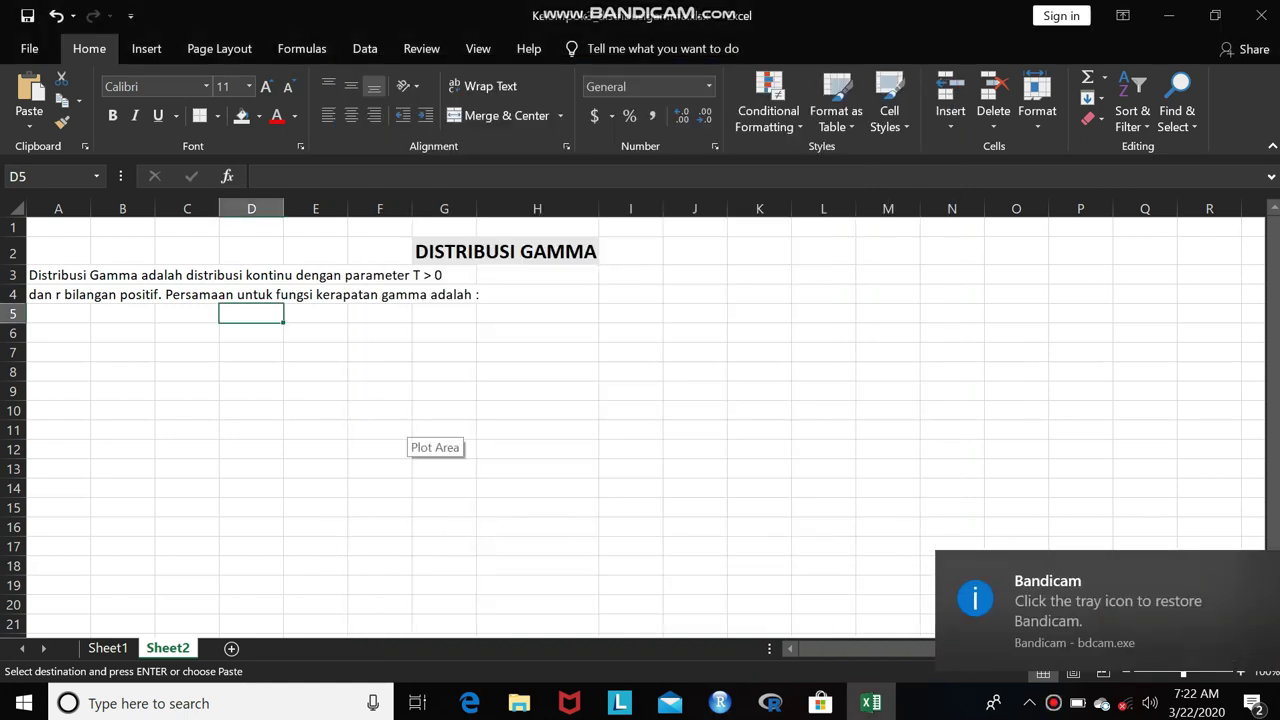
key("shift+Right")
key("shift+Right")
key("shift+Down")
key("shift+Down")
type("f(x;α,β) =")
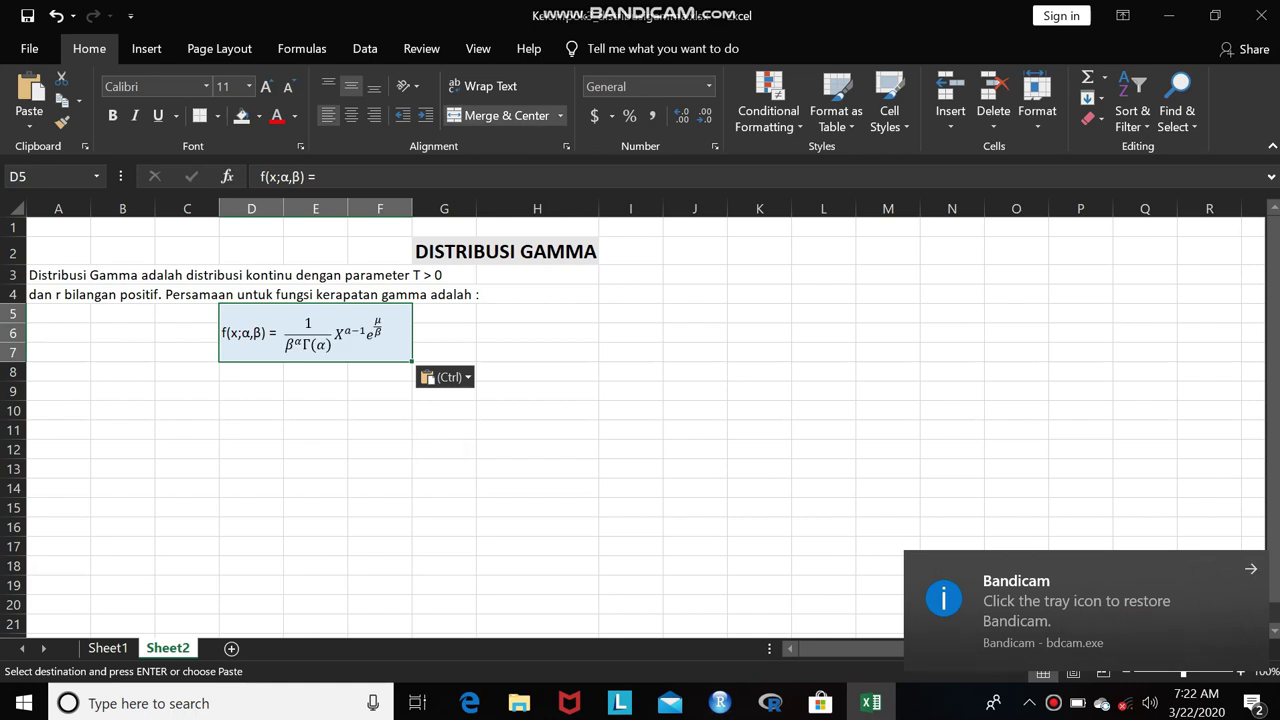
key("Down")
key("Left")
key("Left")
key("Left")
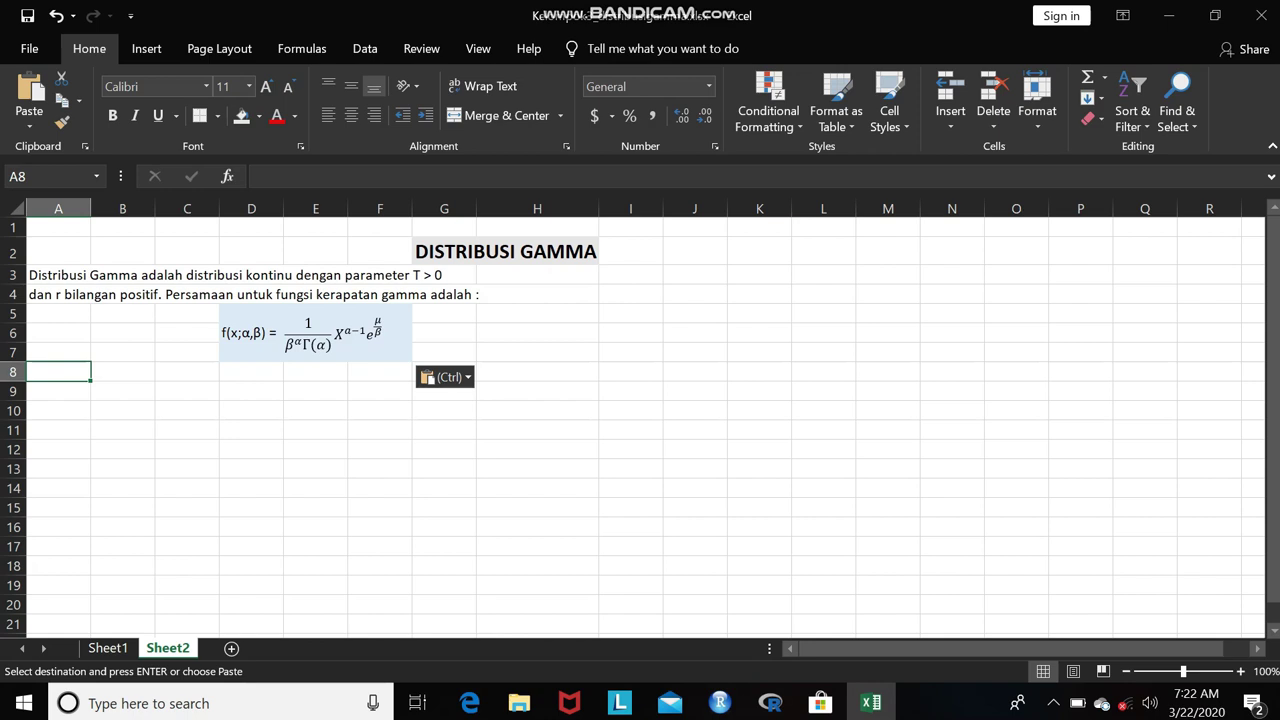
key("Escape")
Step: Write 'Rumus excel untuk distribusi gamma:' in A8 and '=GAMMA.DIST(x,alpha,beta,cumulative)' as text in A9
type("Rumus")
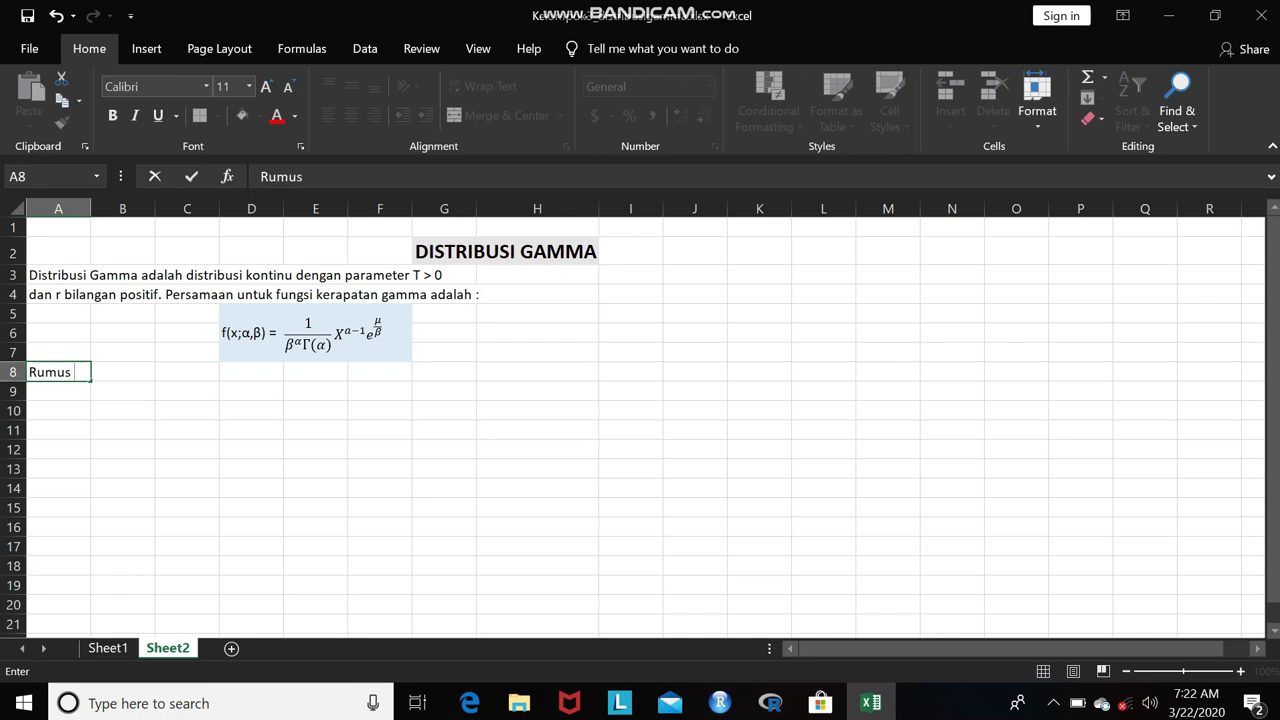
type(" excel")
type(" untuk distribus")
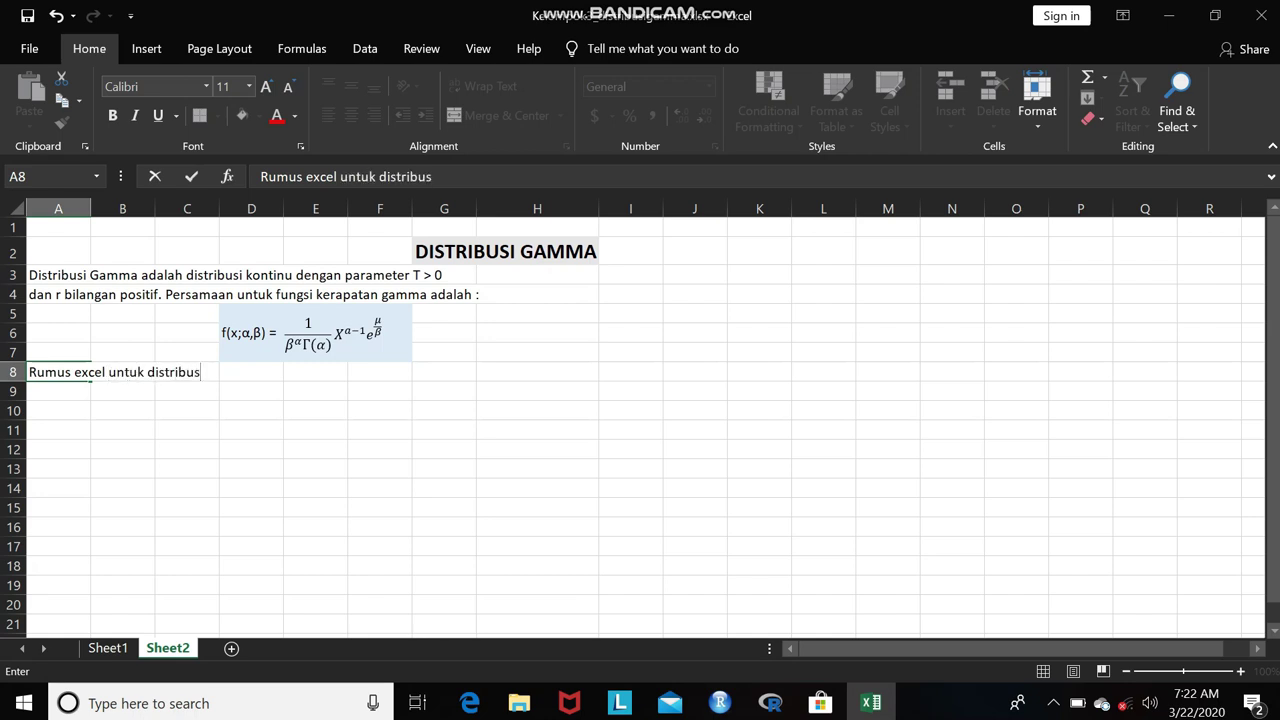
type("i gamma:")
key("Return")
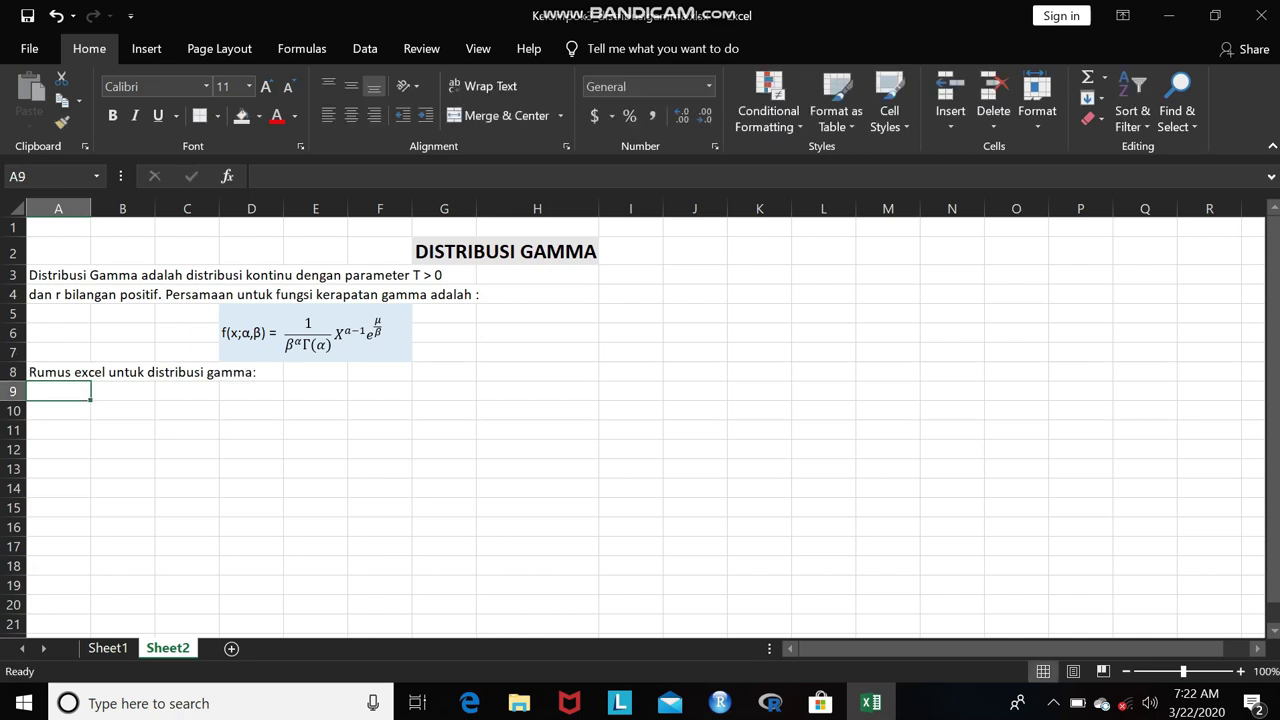
type("'")
type("=")
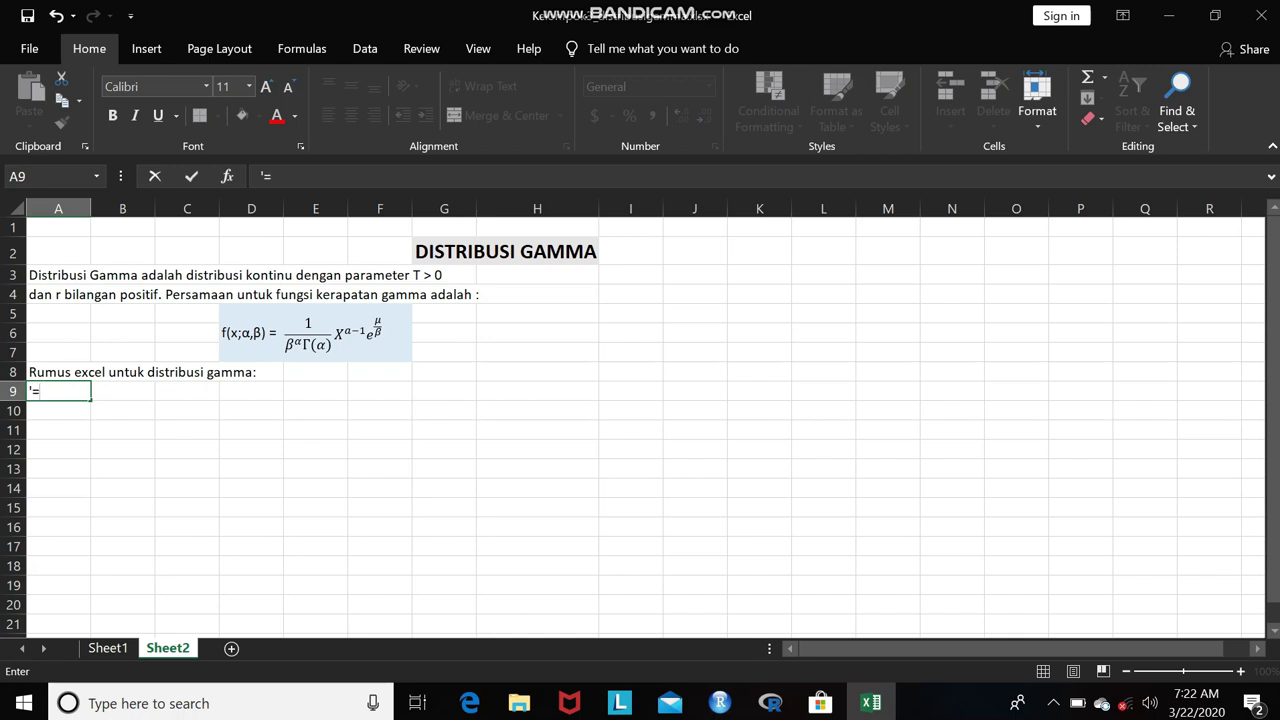
type("GAMMA.DIST")
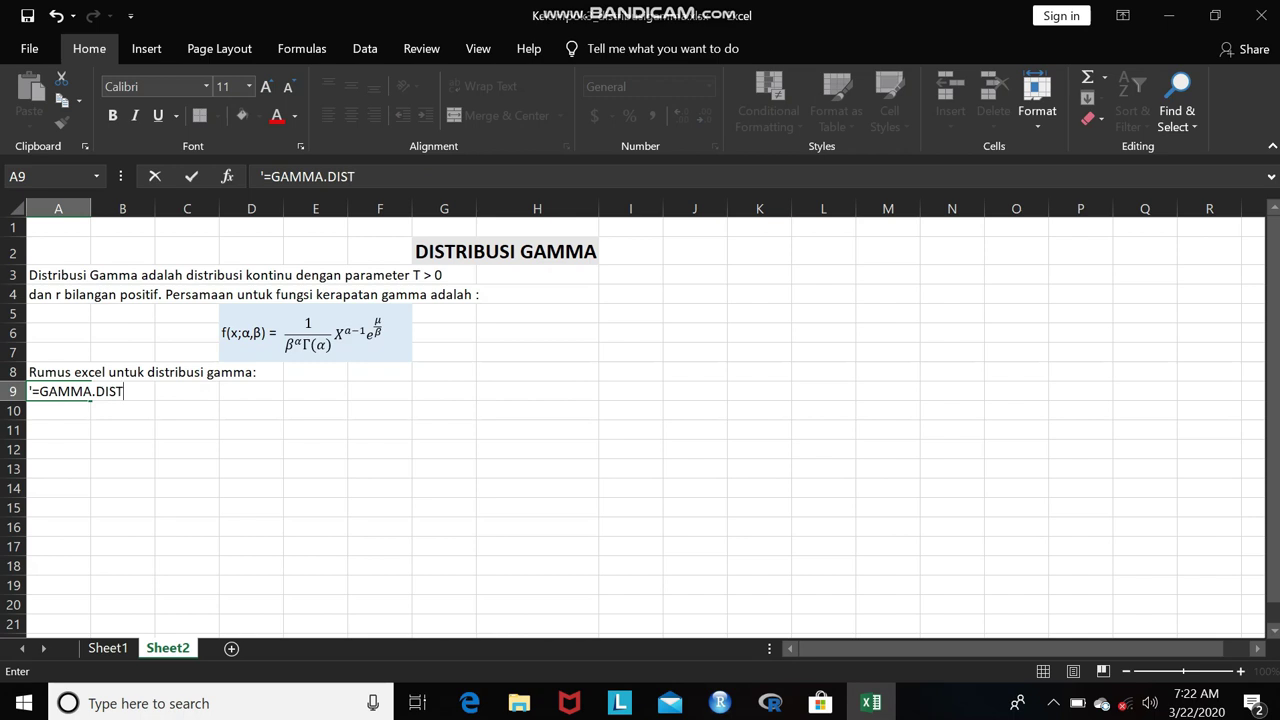
type("(")
type("x,alpha,")
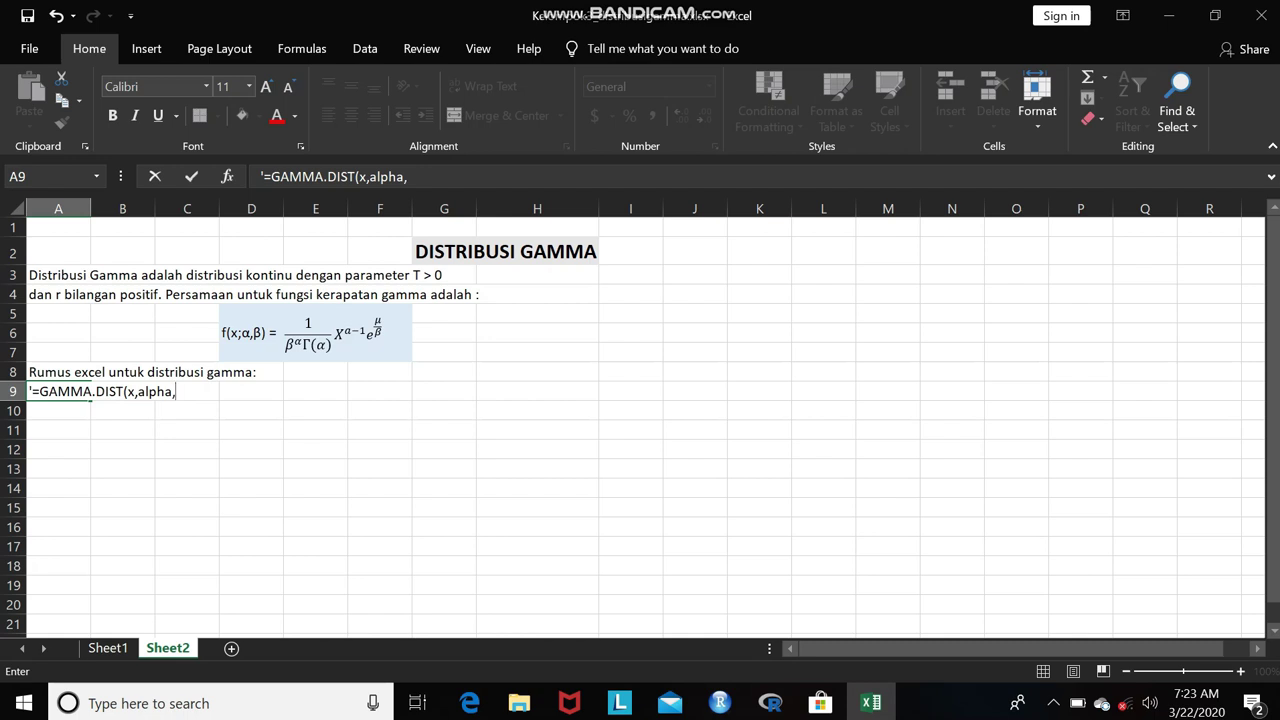
type("beta,cumulative)")
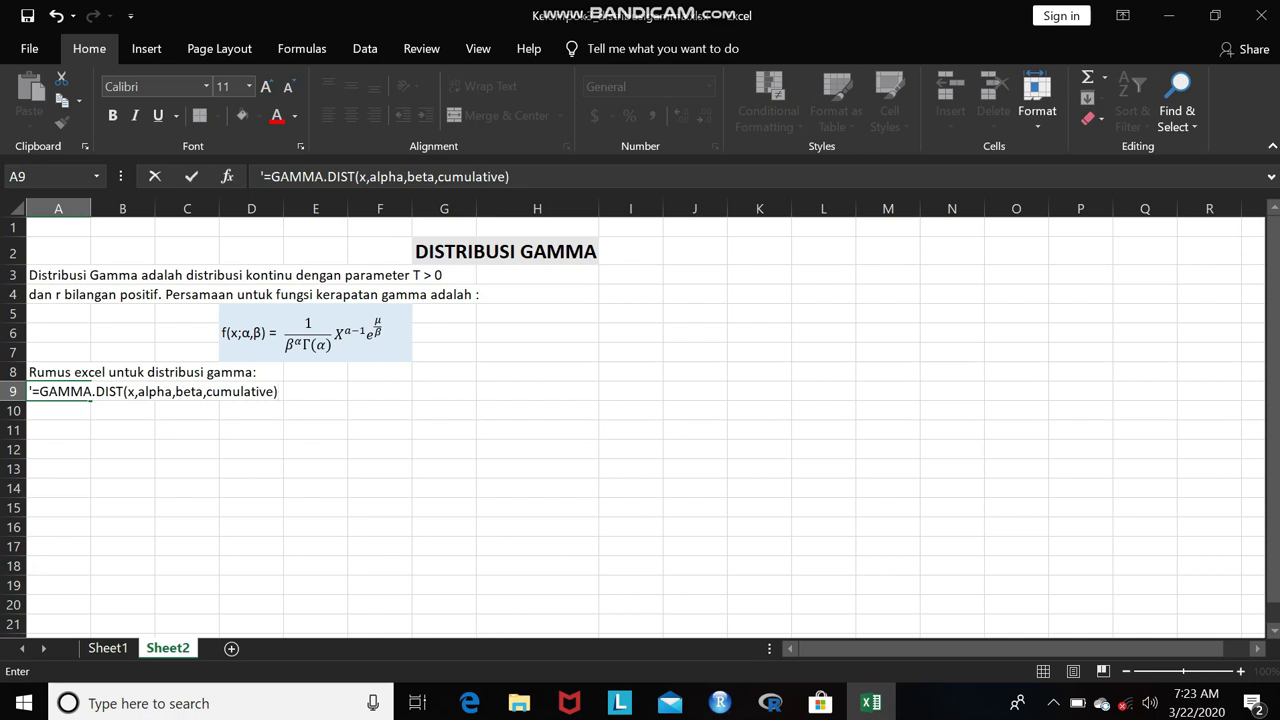
key("Return")
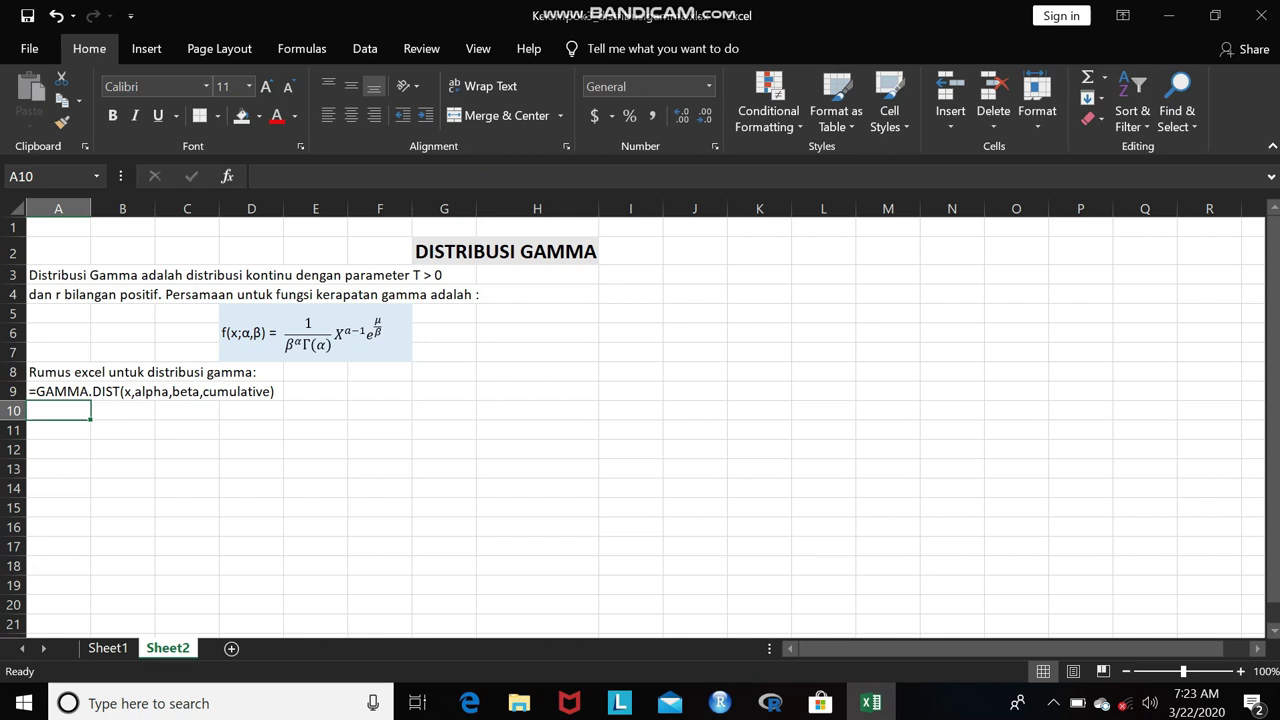
type("dimana ")
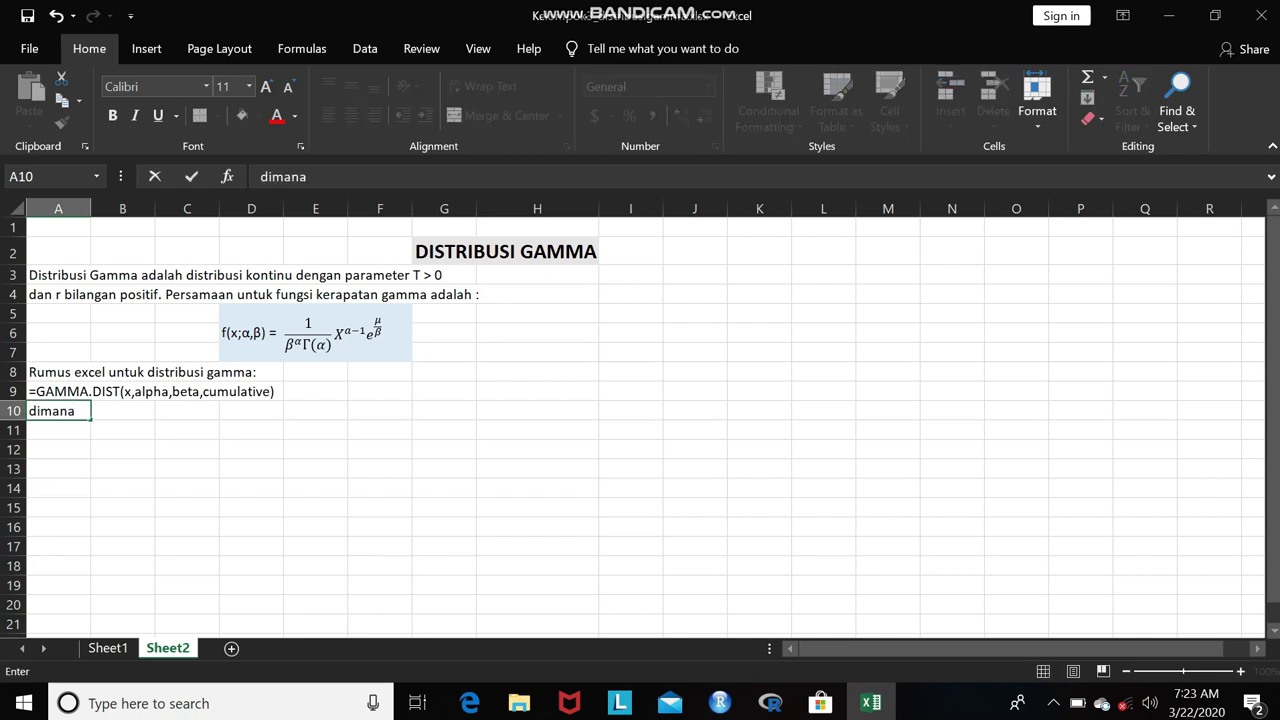
type(":")
Step: Below 'dimana :', define x and alpha as 'nilai observasi berupa bilangan positif' in A11 and A12
key("Return")
type("x")
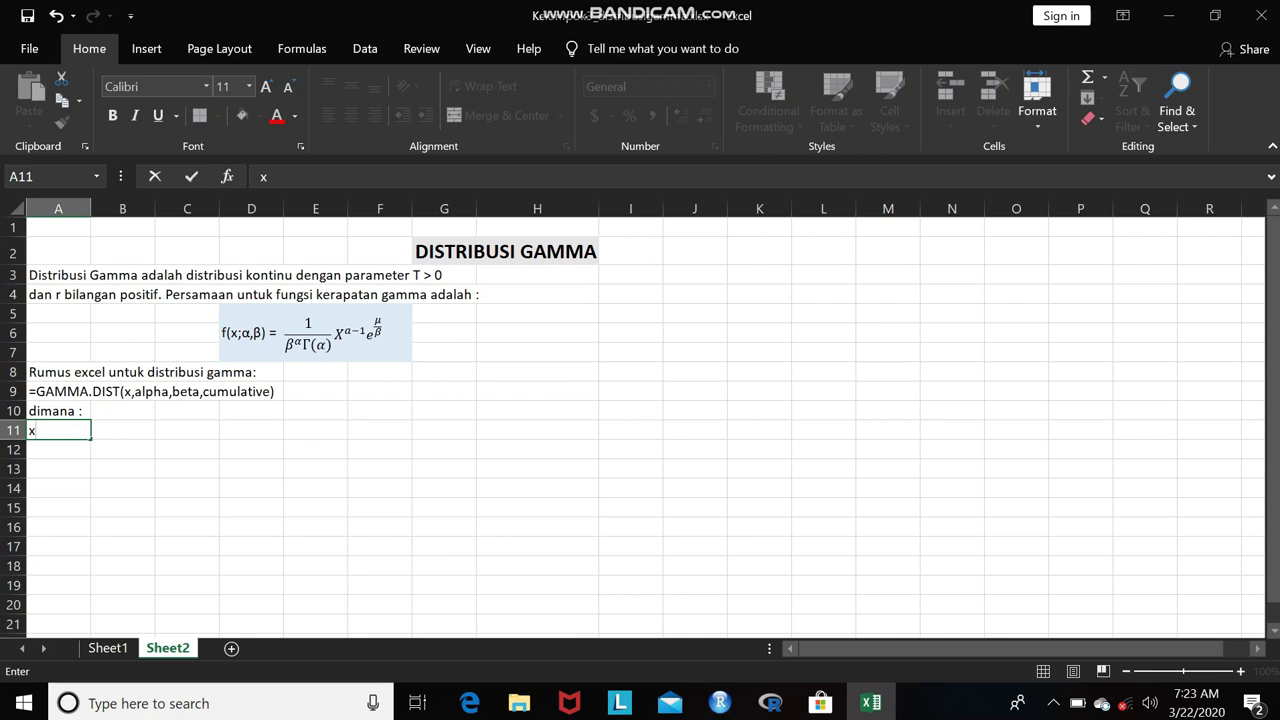
type(" =")
type(" nilai ")
type("observasi berupa bilangan positif")
key("Return")
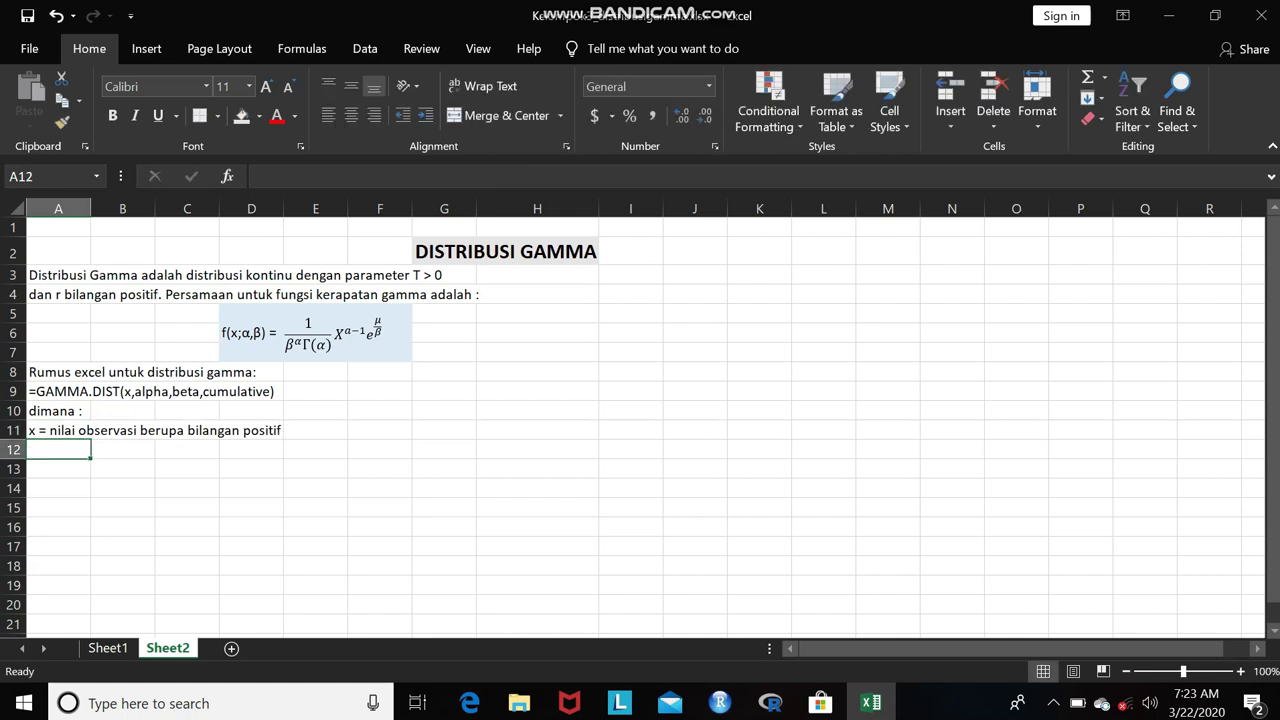
type("alpha = ")
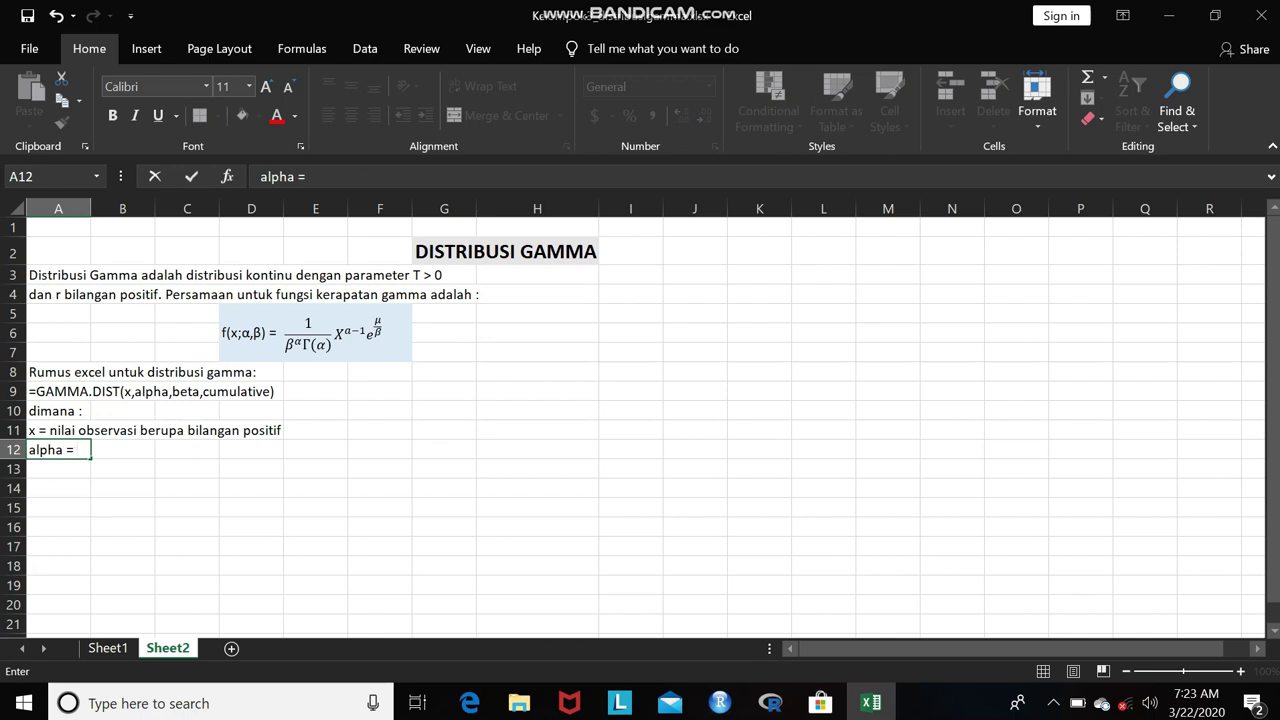
type("nilai observas")
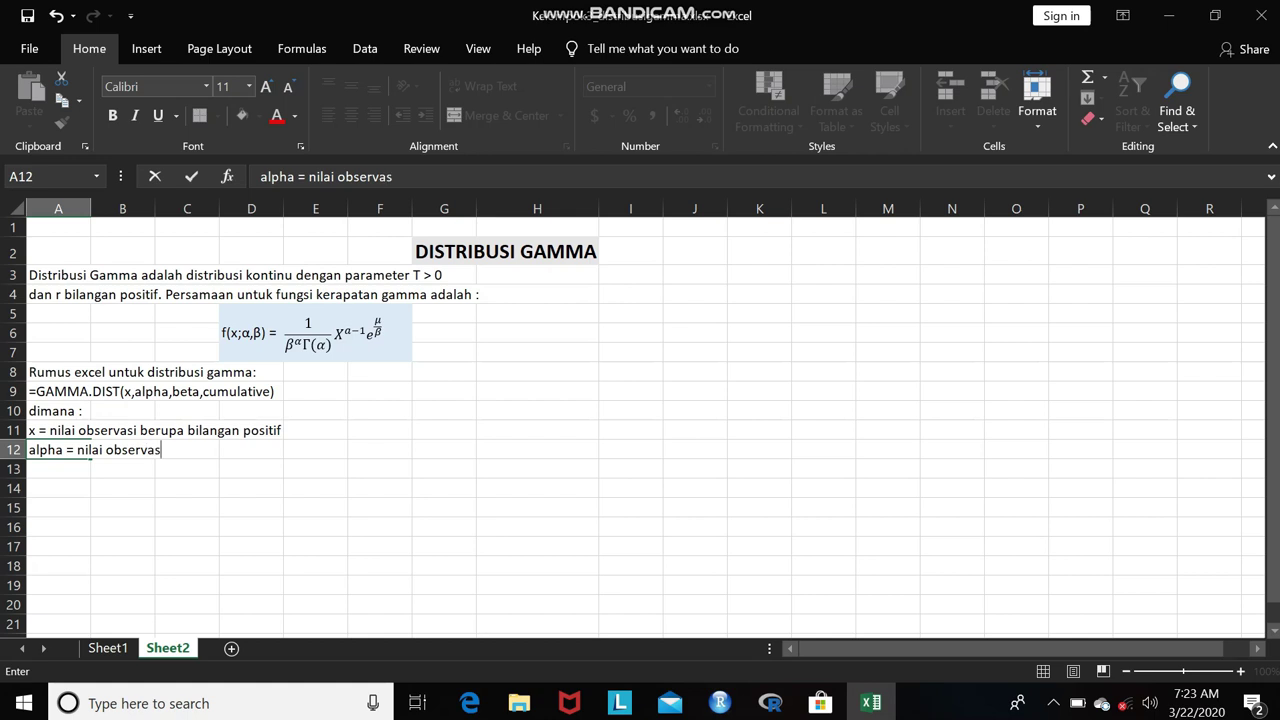
type("i berupa bilangan positif")
key("Return")
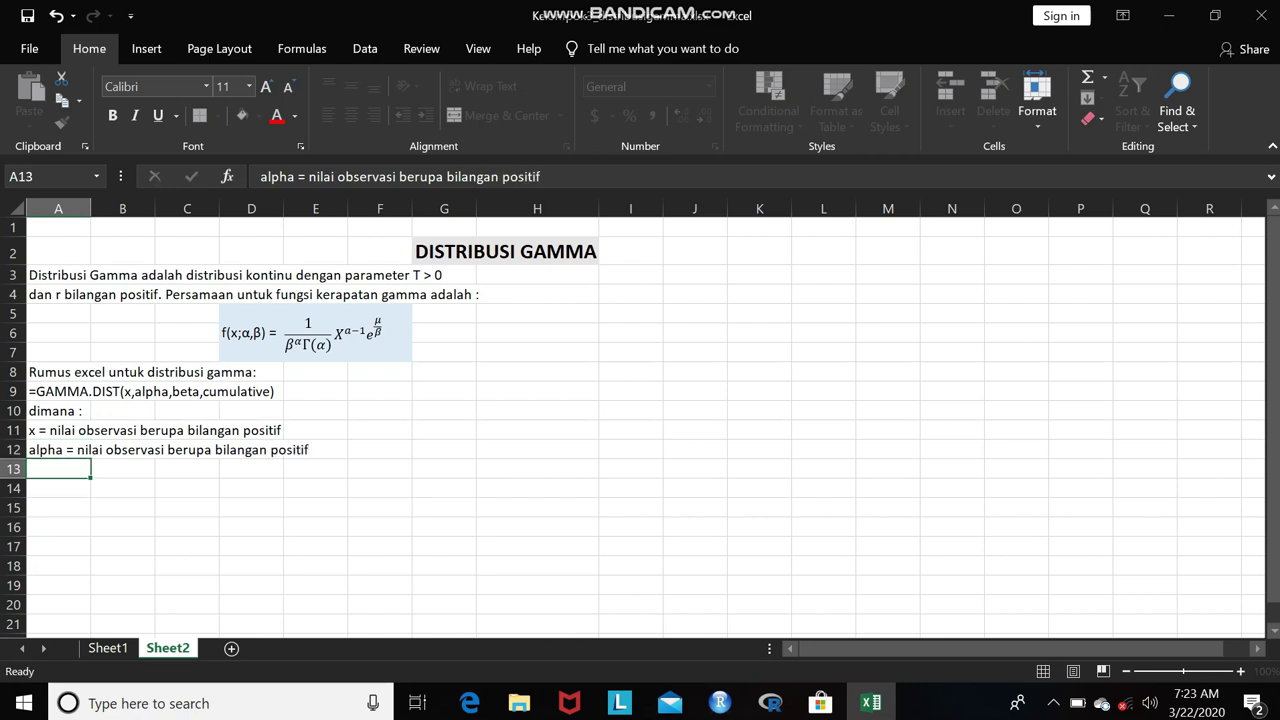
Step: In A13, type 'beta = nilai distribusi harus berupa bilangan positif', noting beta = 1 gives 'distribusi gamma standar'
type("beta =")
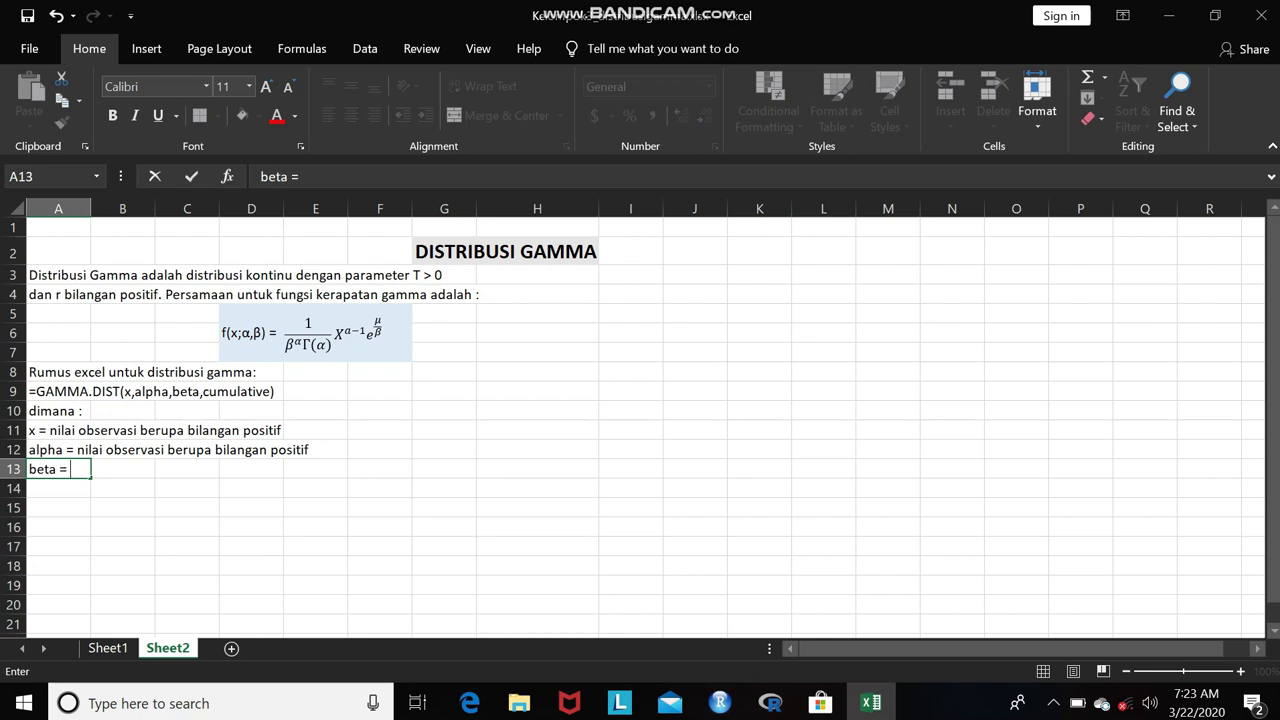
type("nilai distribusi ")
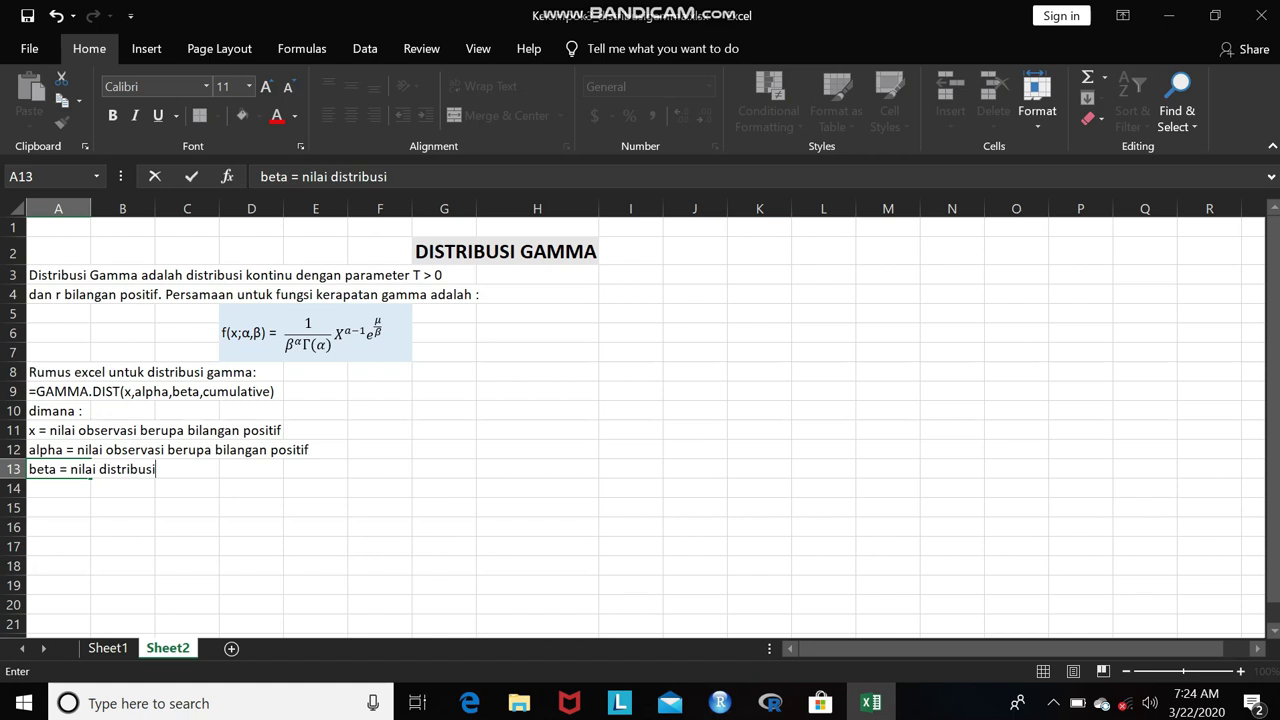
type("dan")
type("g")
key("BackSpace")
type("harus beruoa")
key("BackSpace")
key("BackSpace")
type("pa ")
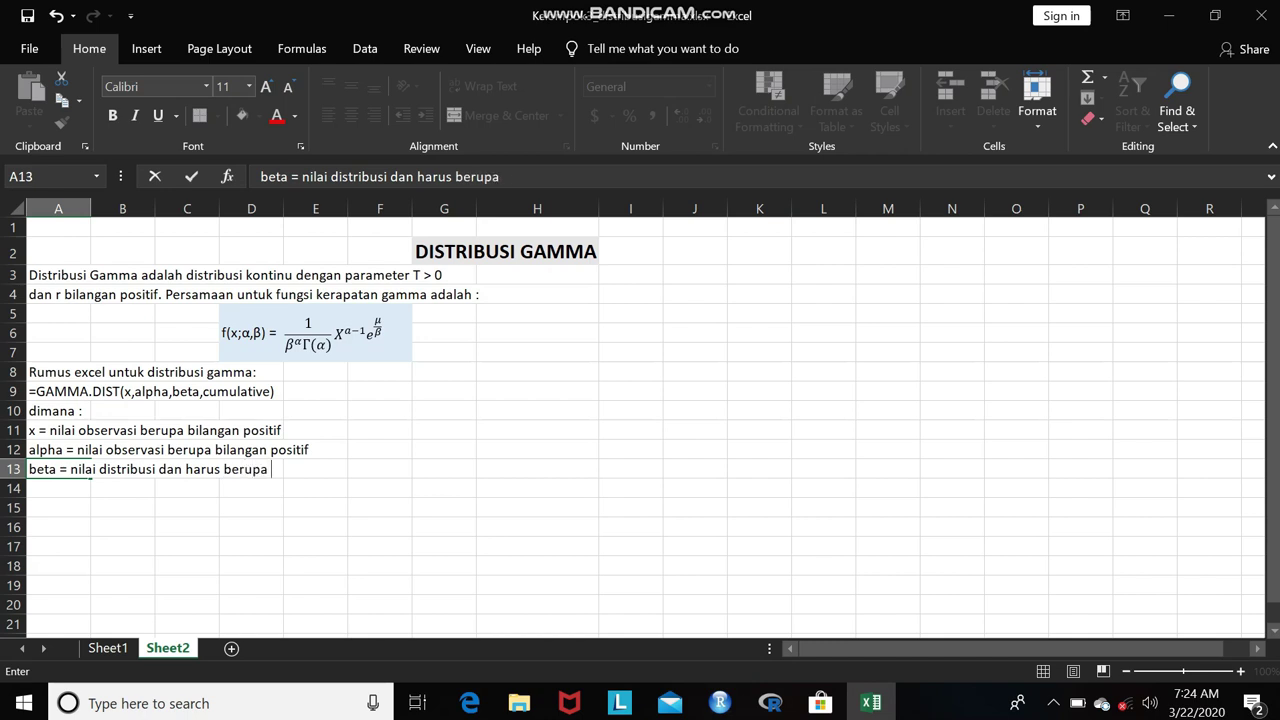
type("bilangan positif, ")
type("jika beta ")
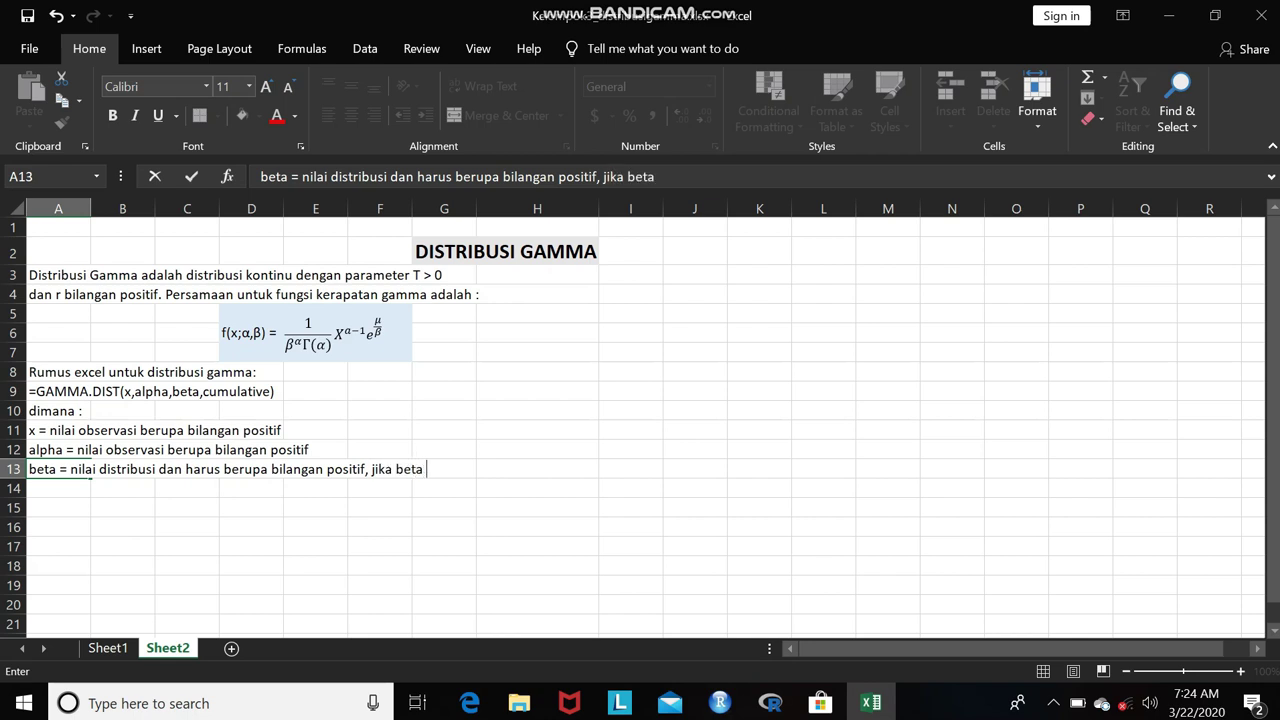
type("= 1")
type(", maka akan menghasilkan")
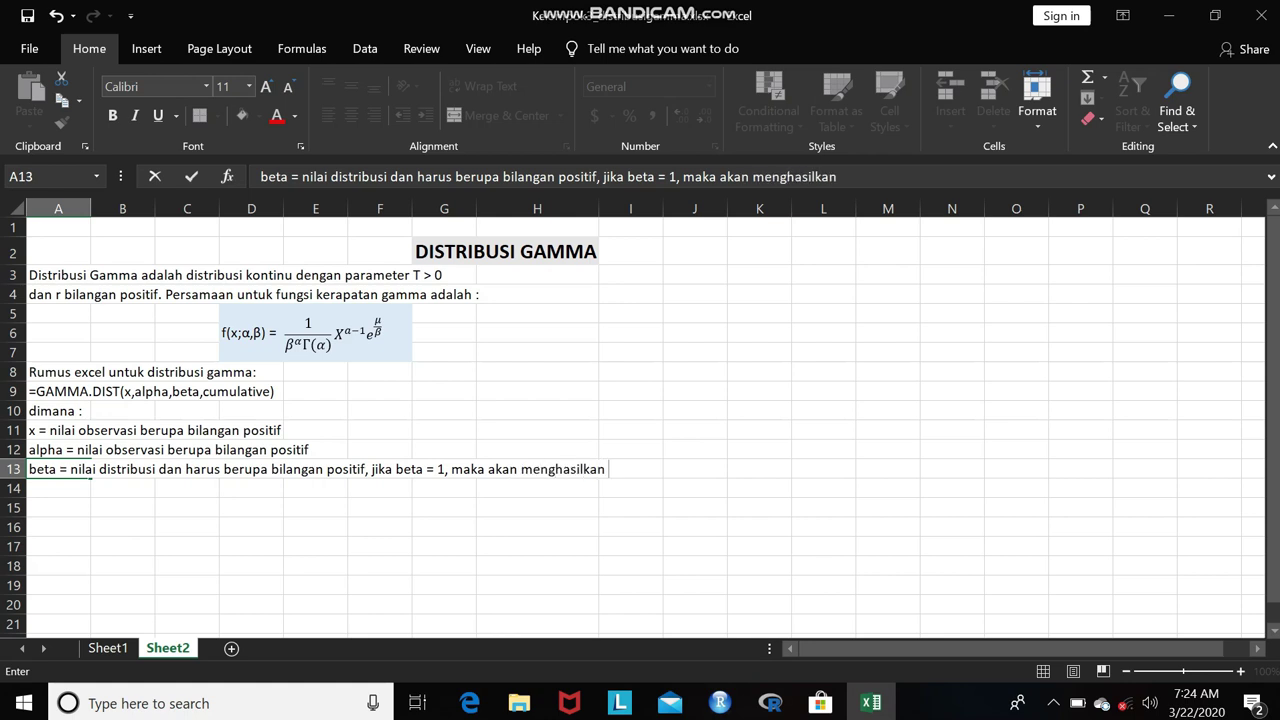
type("distribusi")
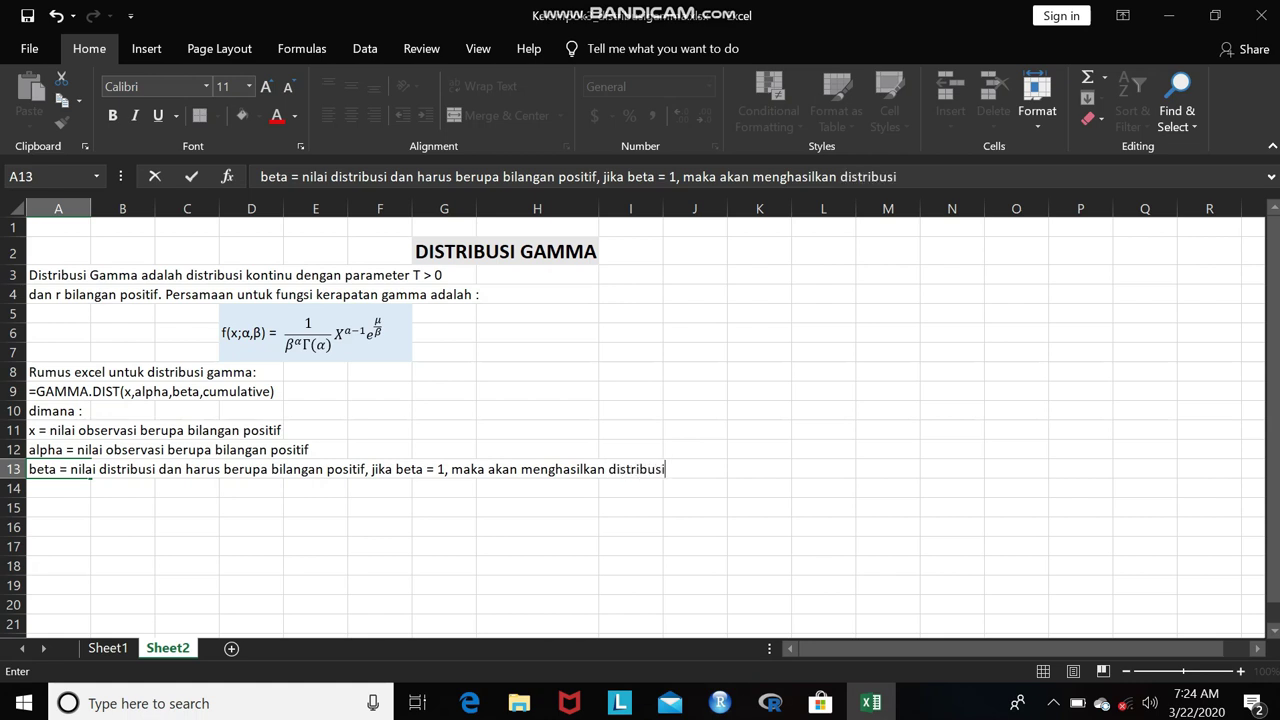
type(" gamma")
type("stam")
key("BackSpace")
type("ndar")
key("Return")
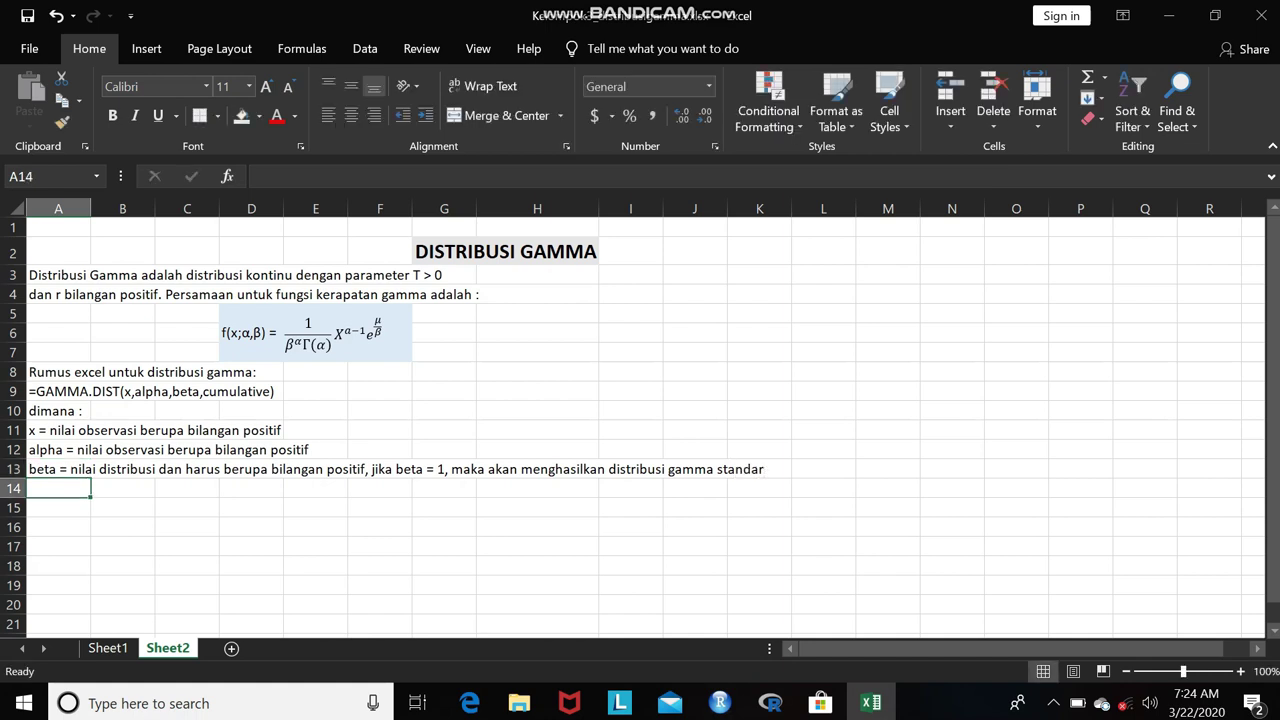
Step: In A14, explain that cumulative takes TRUE or FALSE, and TRUE makes GAMMA.DIST return the distribution function
type("cumulative =")
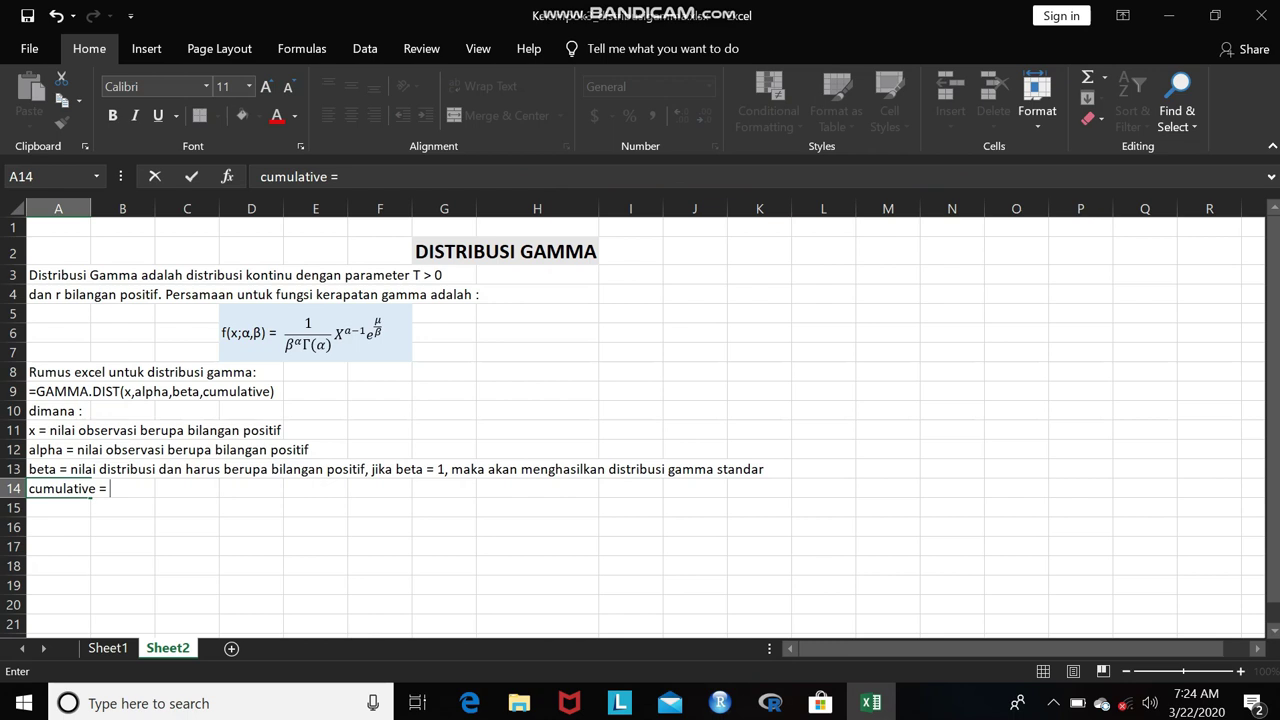
type("diisi dengan nilai logika TRUE")
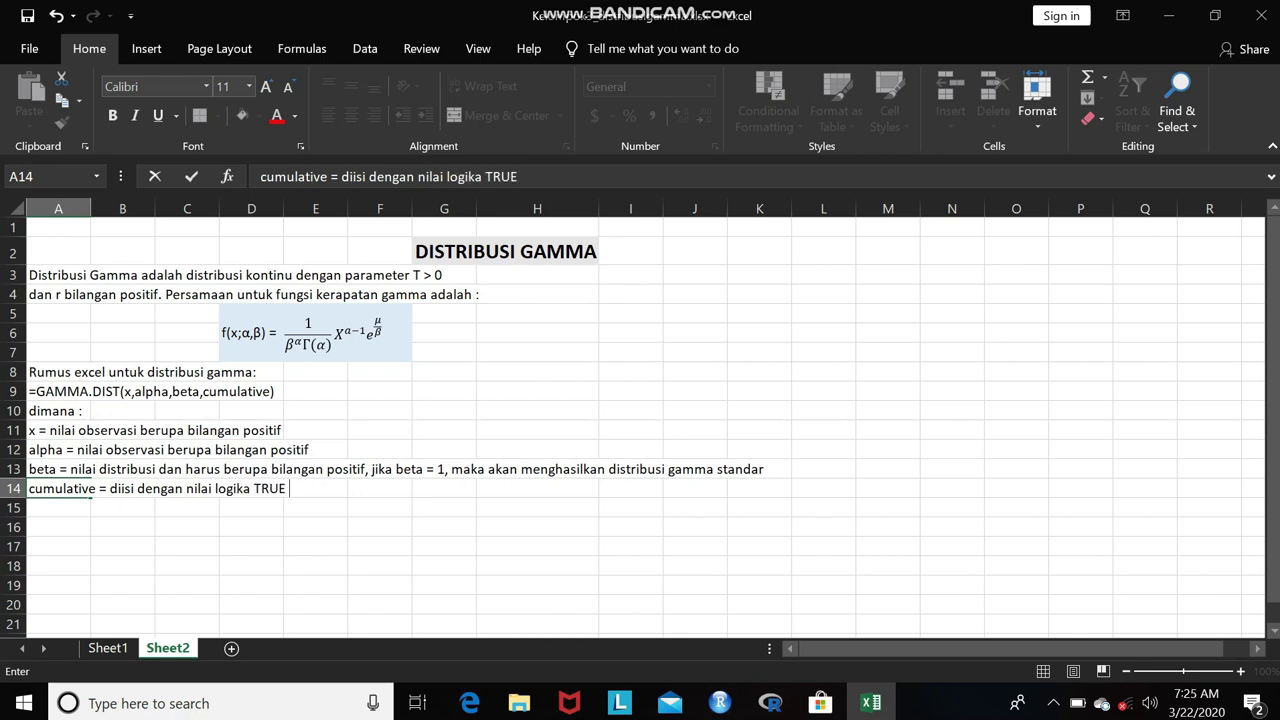
type(" dan Fal")
key("BackSpace")
key("BackSpace")
type("ALSE")
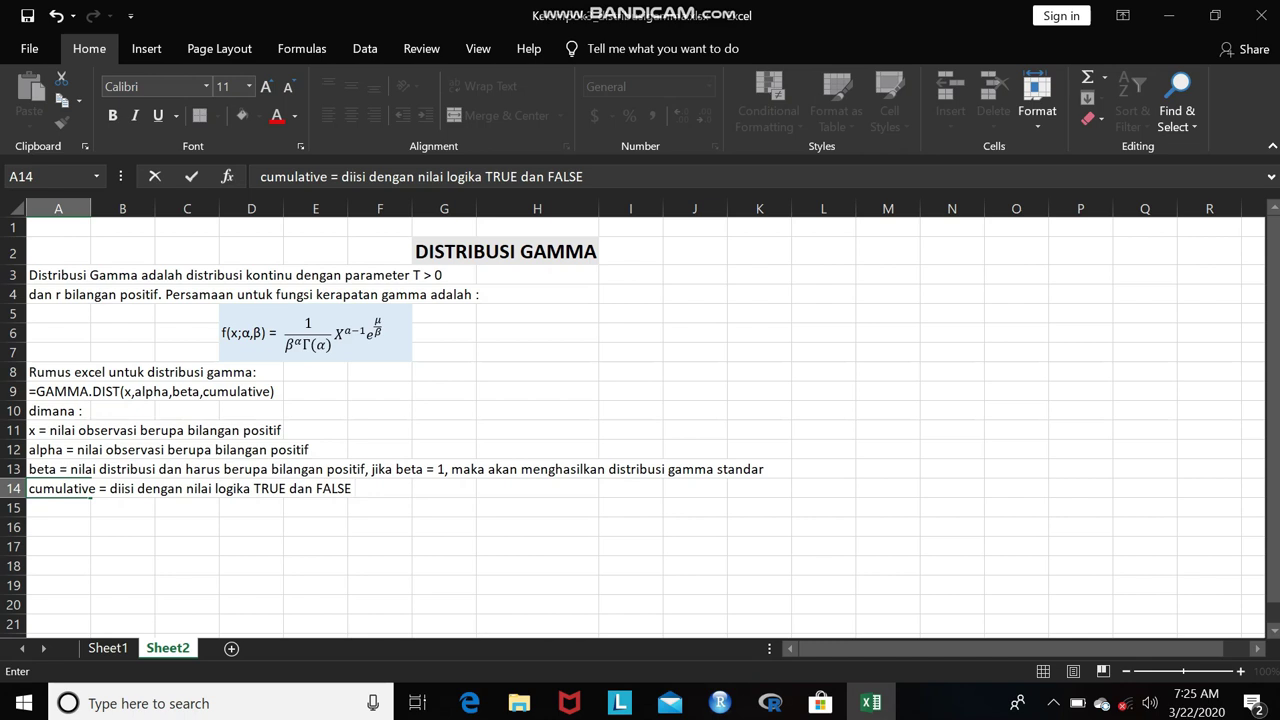
type(", apabi")
type("a nilai cumulati ve TRUE")
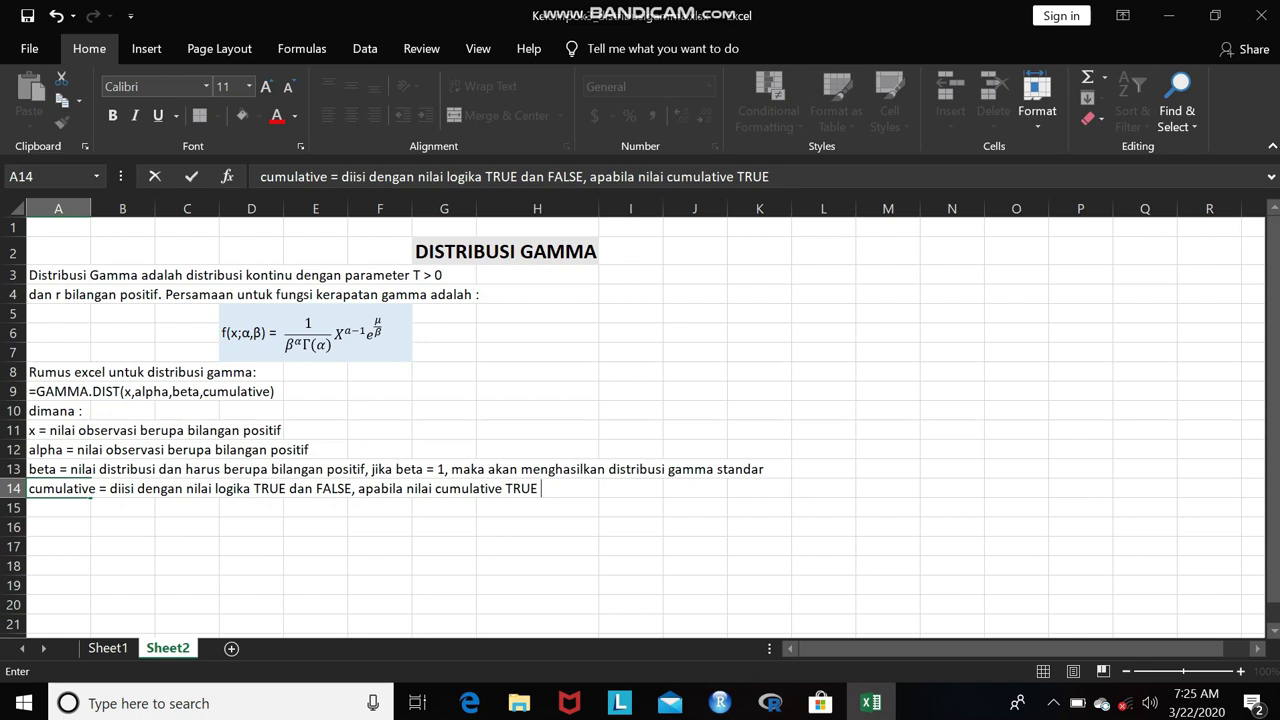
type("maka ")
type("G AMMA.")
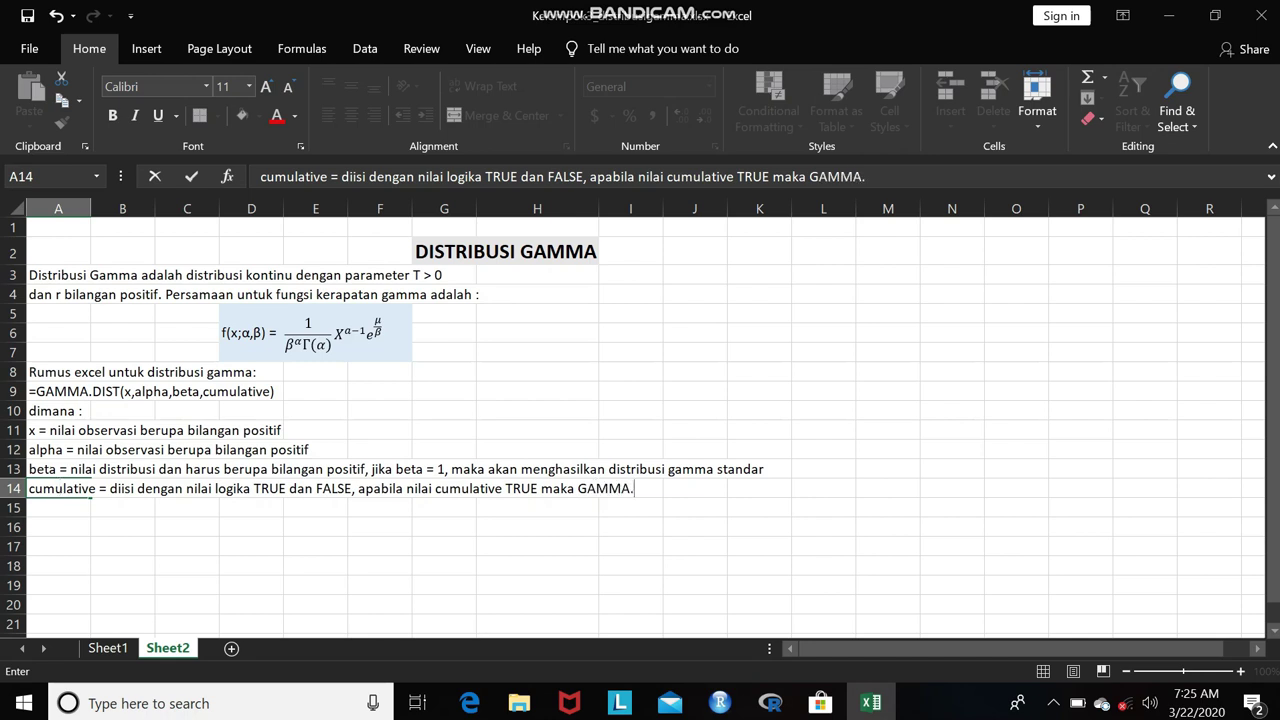
type("DIST")
type(" menghasilkan")
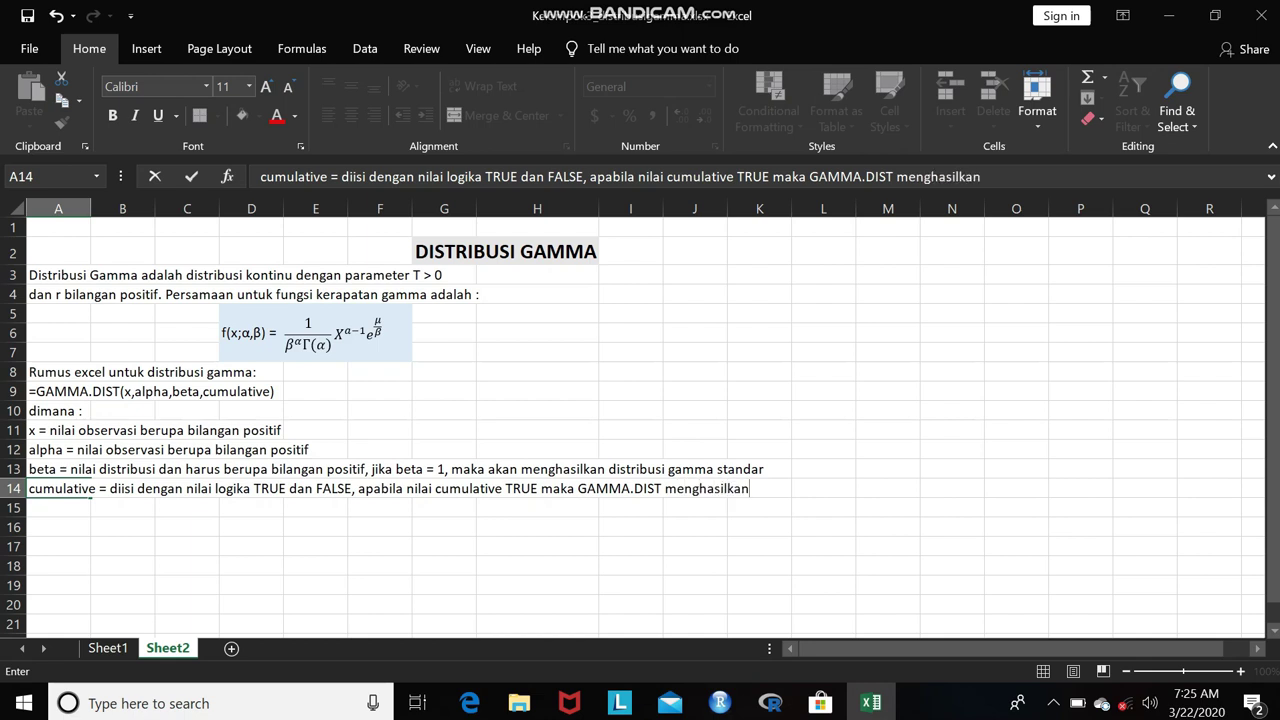
type("fungsi")
key("BackSpace")
key("BackSpace")
key("BackSpace")
type("fungsi")
key("Return")
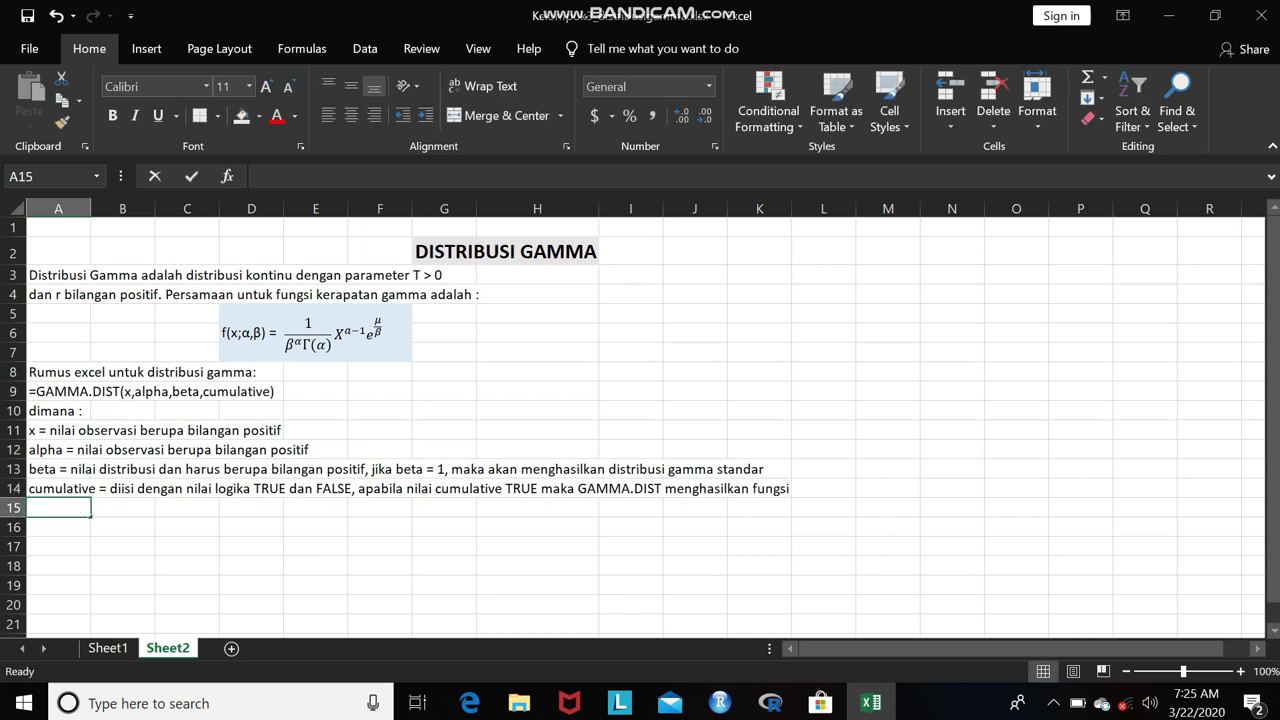
Step: Continue in A15: FALSE returns the 'fungsi kepadatan kemungkinan (peluang)'
type("distribusi ")
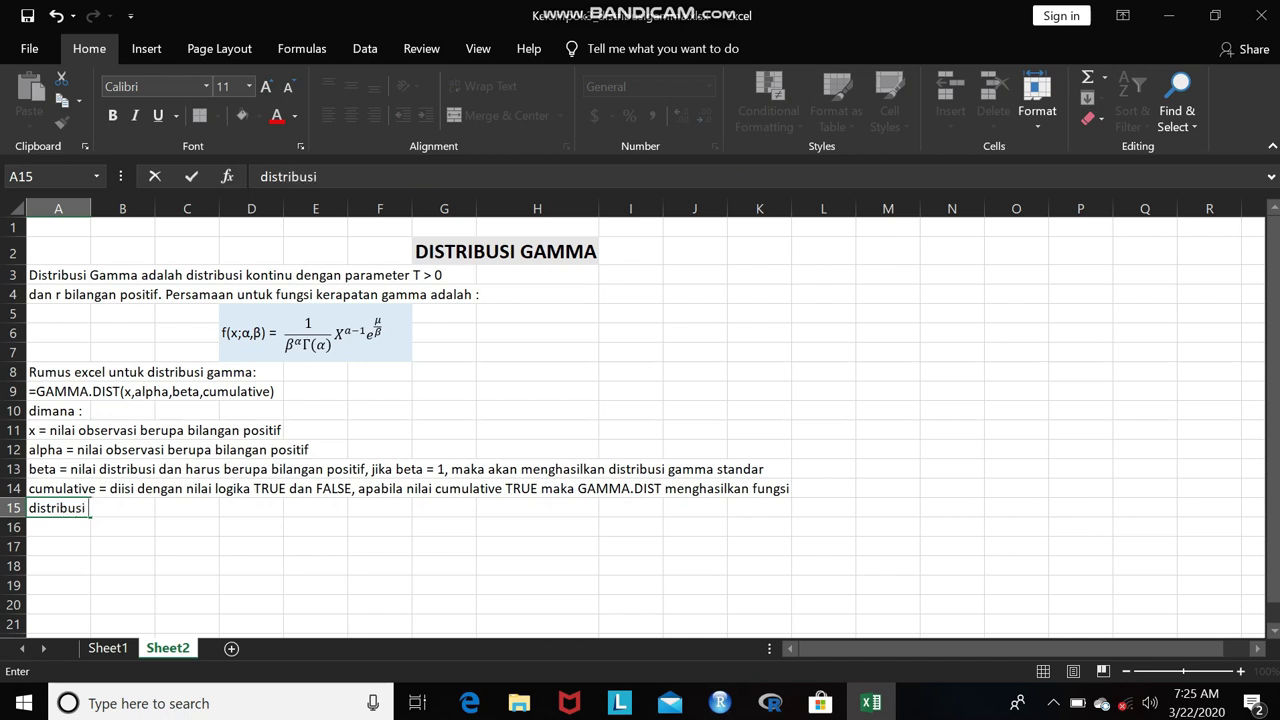
type("kumulatif. ")
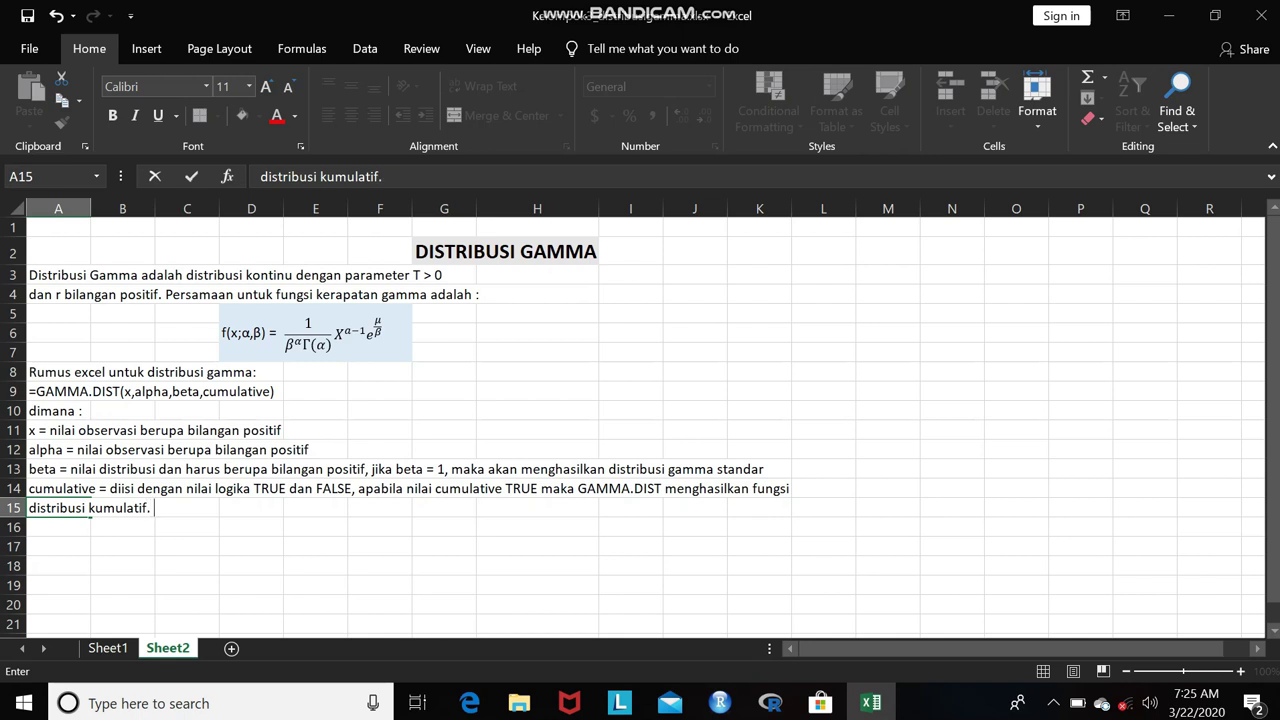
type("Apabila ")
type("bernilai FALSE")
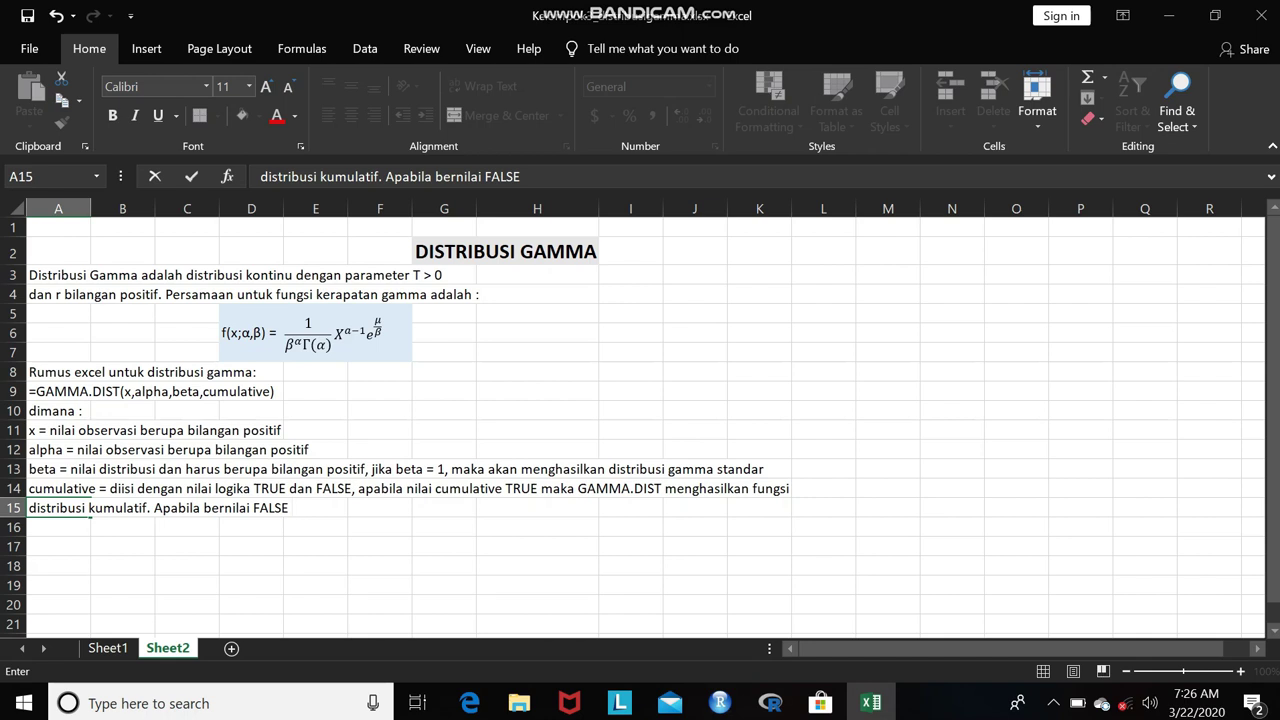
type(" maka akan menghasilkan")
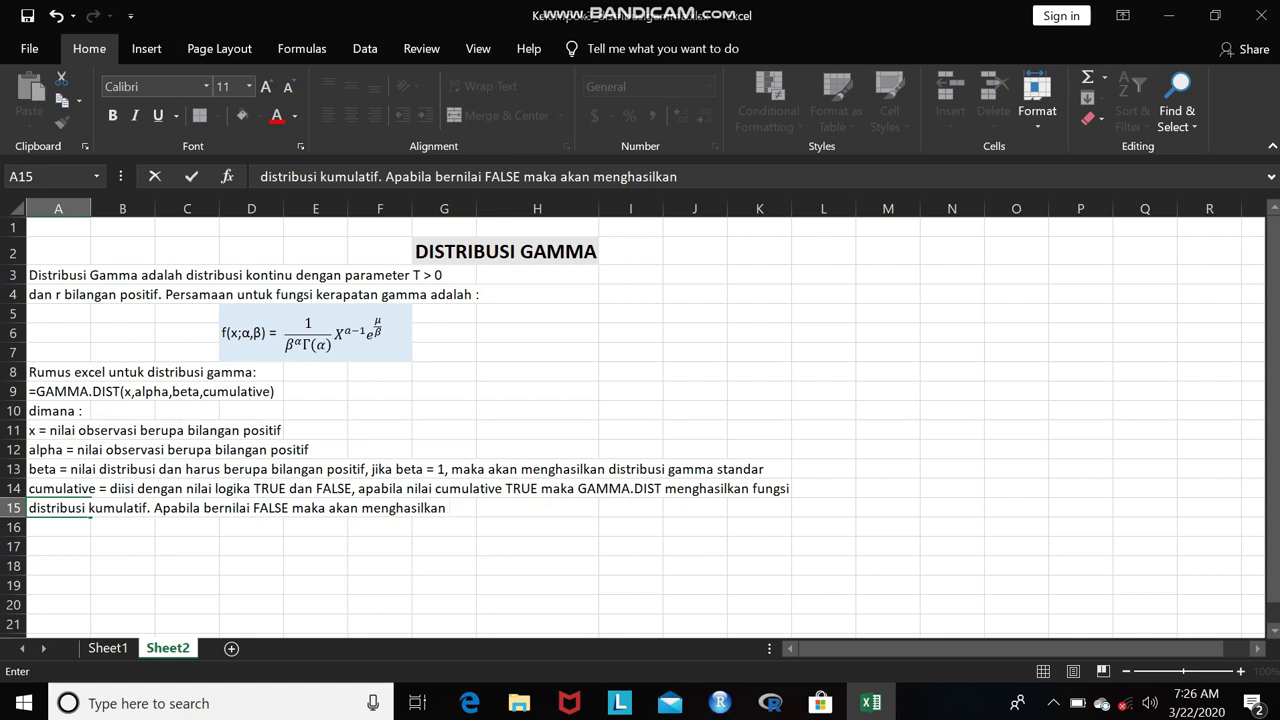
type("d")
key("BackSpace")
type("fungi")
key("BackSpace")
type("si")
type(" kepadana")
key("BackSpace")
key("BackSpace")
type("da")
key("BackSpace")
key("BackSpace")
key("BackSpace")
key("BackSpace")
type("datan kemungkinan (peluang")
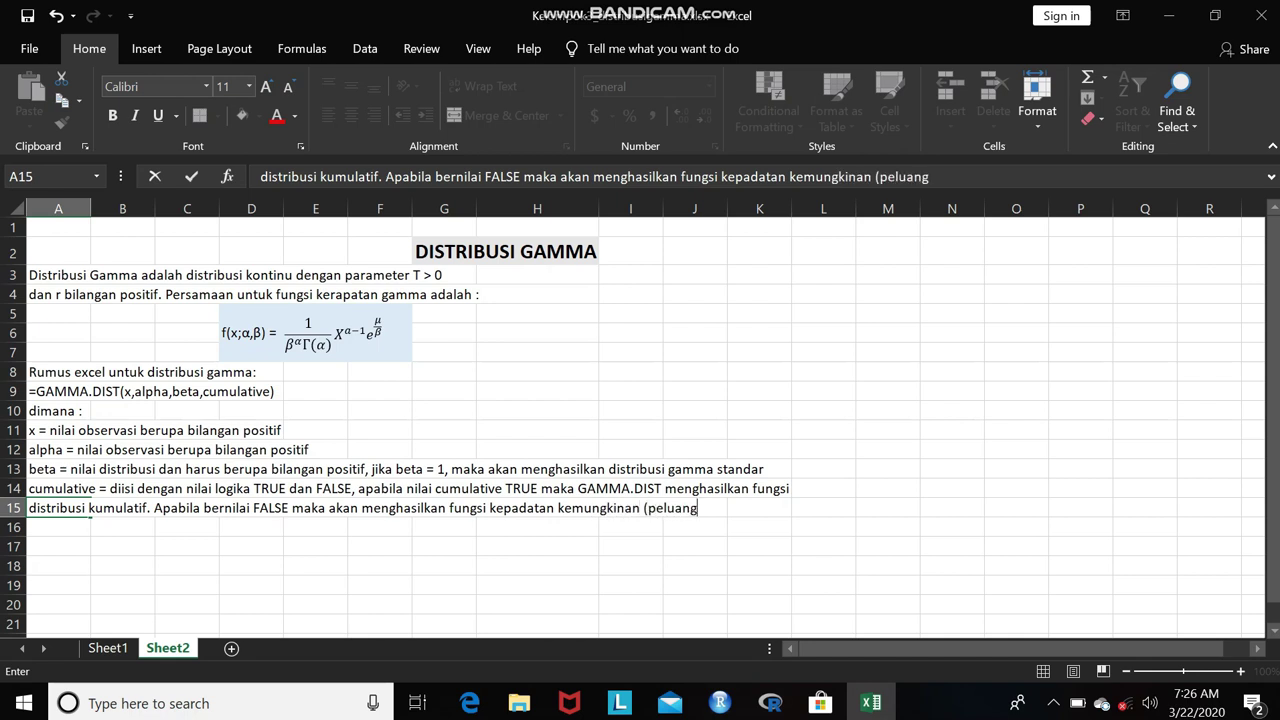
type(")")
Step: Select the x and alpha definition lines in rows 11–12, then clear the selection
key("Up")
key("Up")
key("Up")
key("Up")
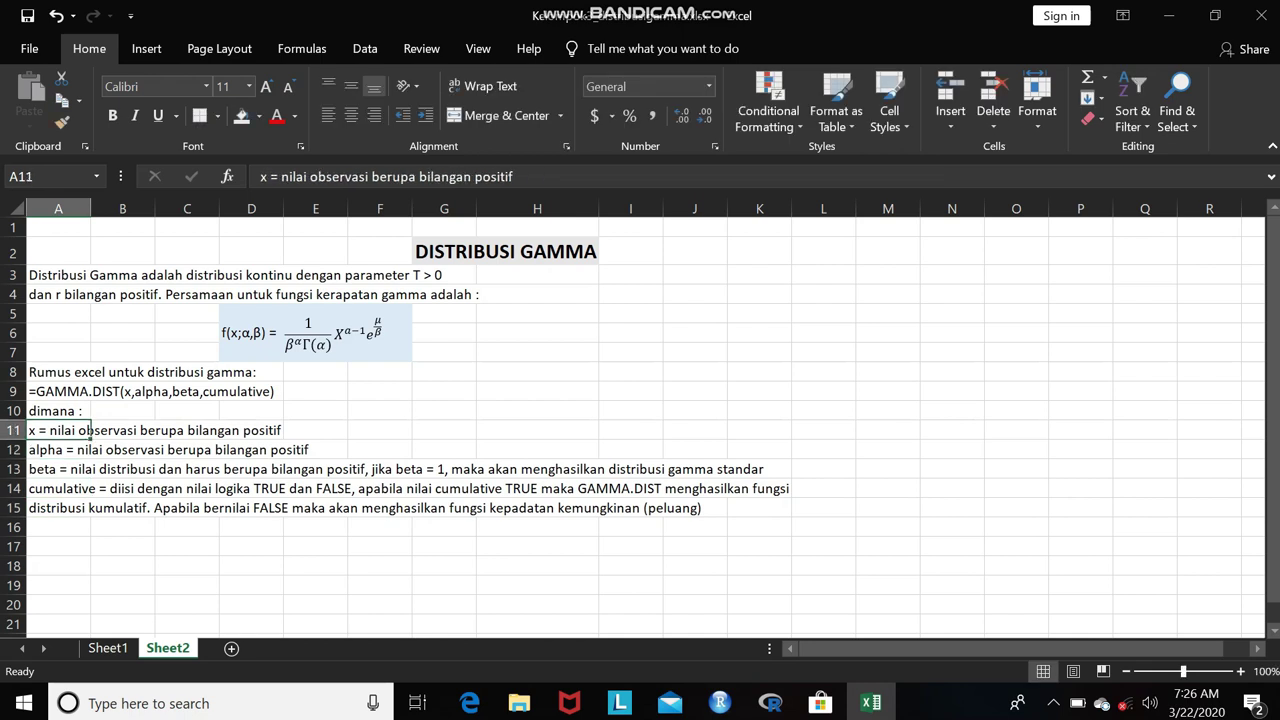
key("Down")
left_click(58, 430)
left_click_drag(90, 431, 280, 431)
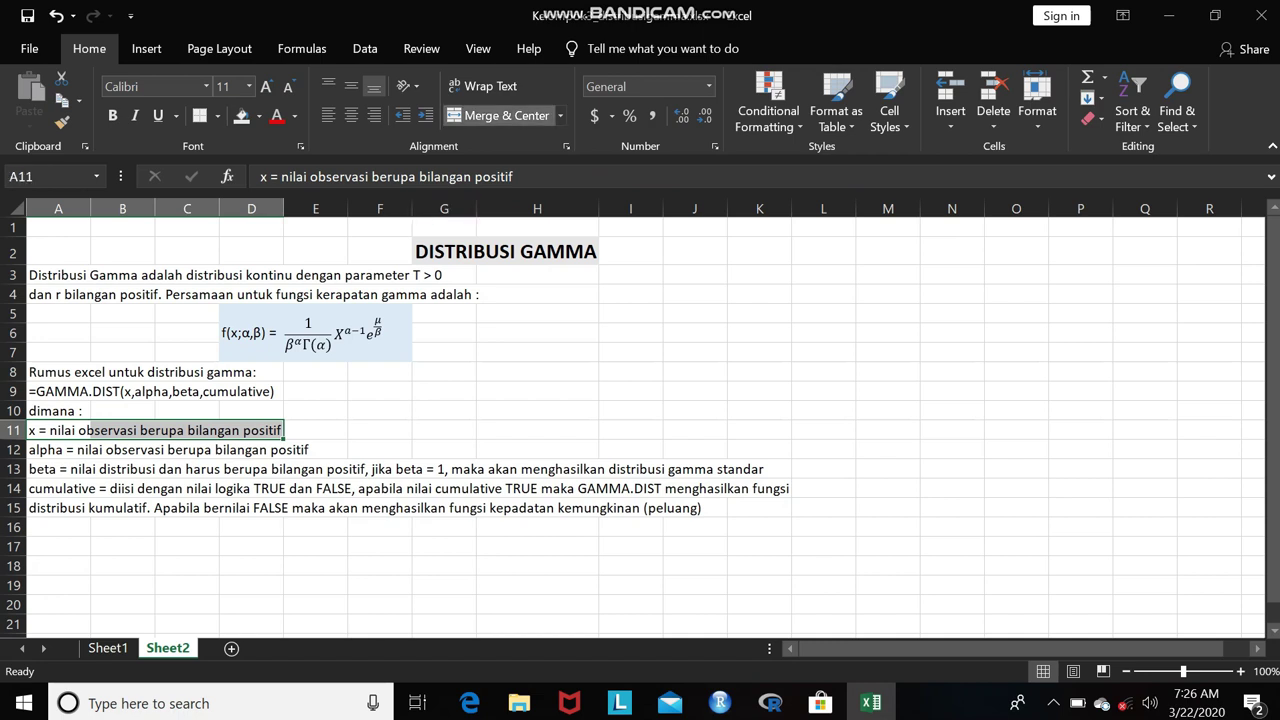
left_click_drag(85, 450, 320, 430)
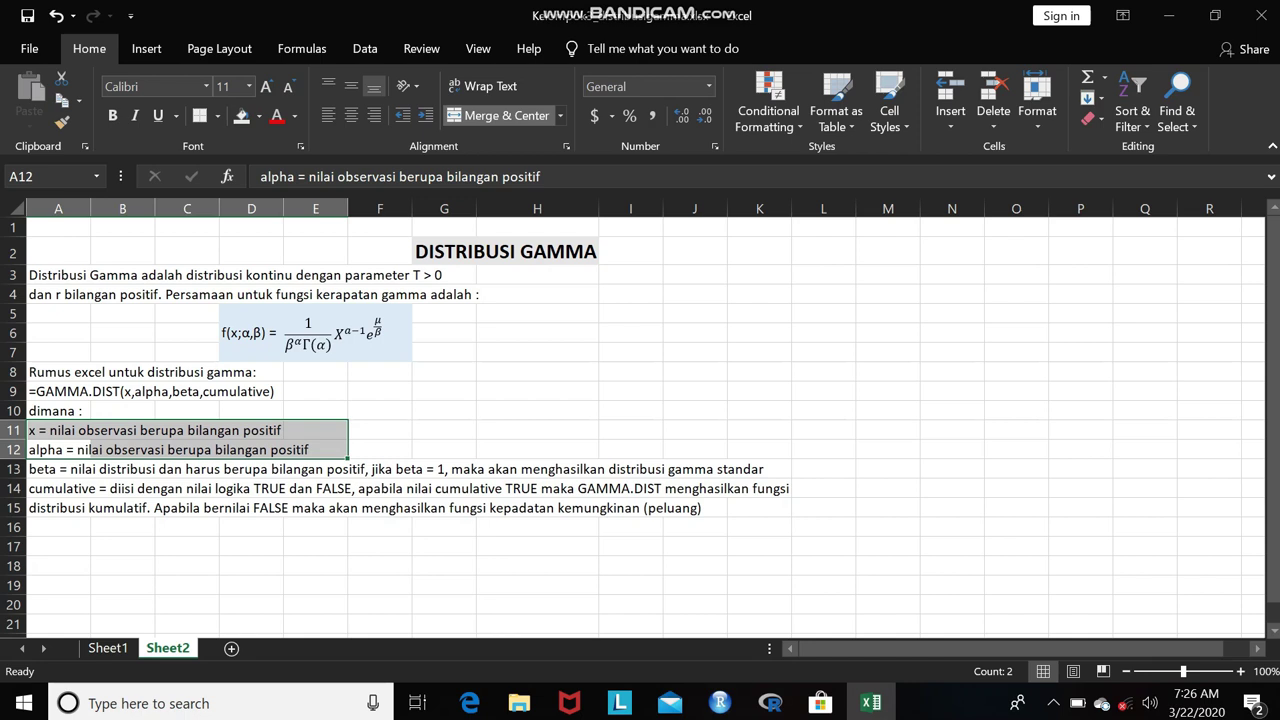
left_click(190, 488)
Step: Merge rows 13 and 14 each across columns A–K and left-align them
left_click(90, 469)
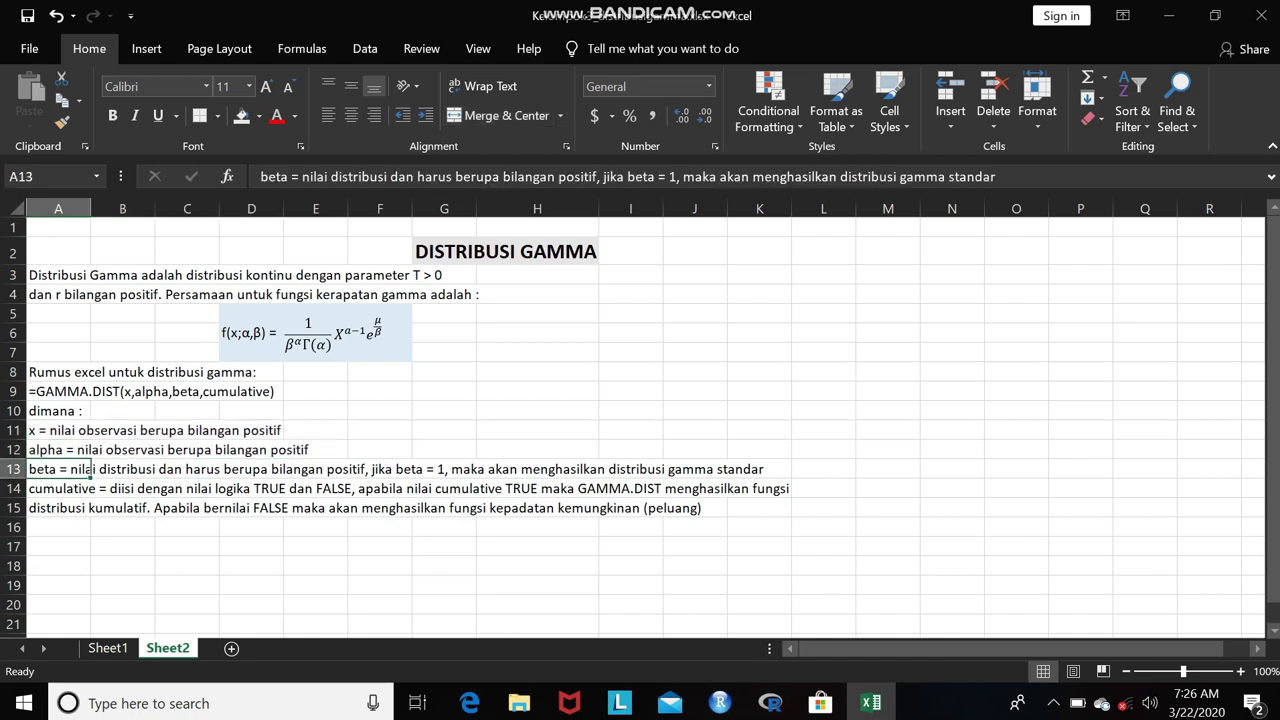
left_click_drag(90, 469, 785, 470)
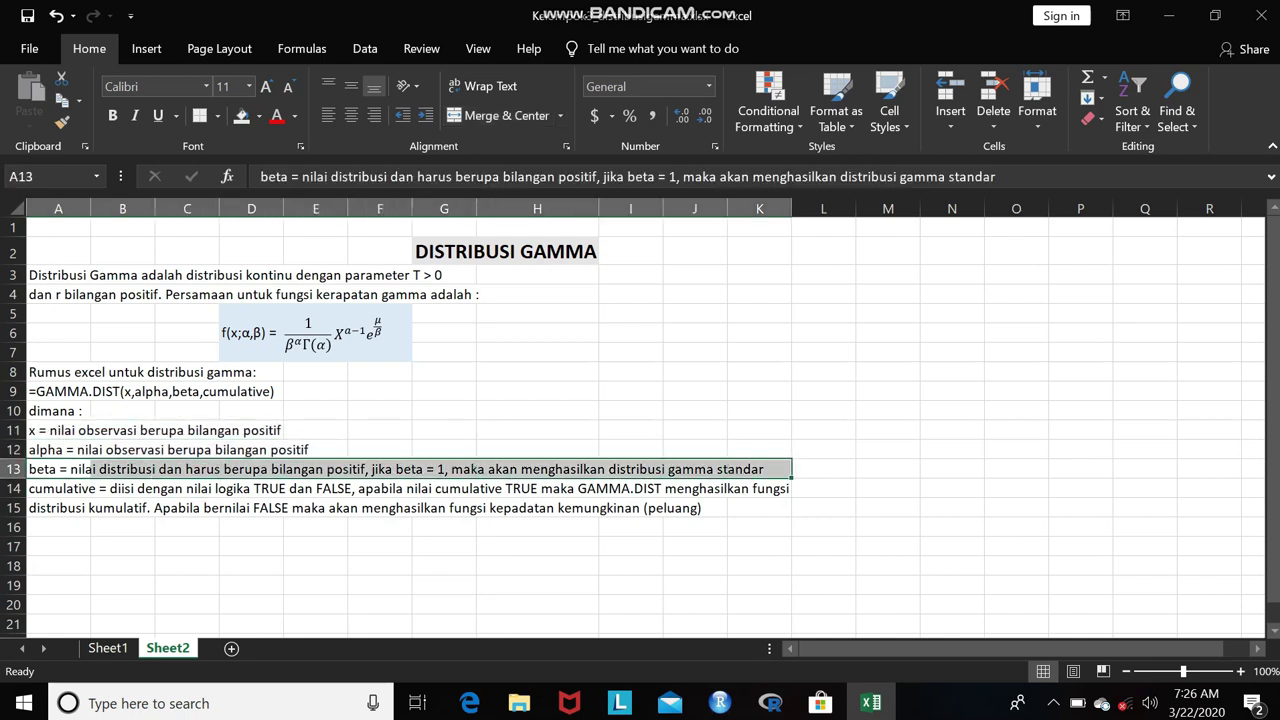
left_click(498, 115)
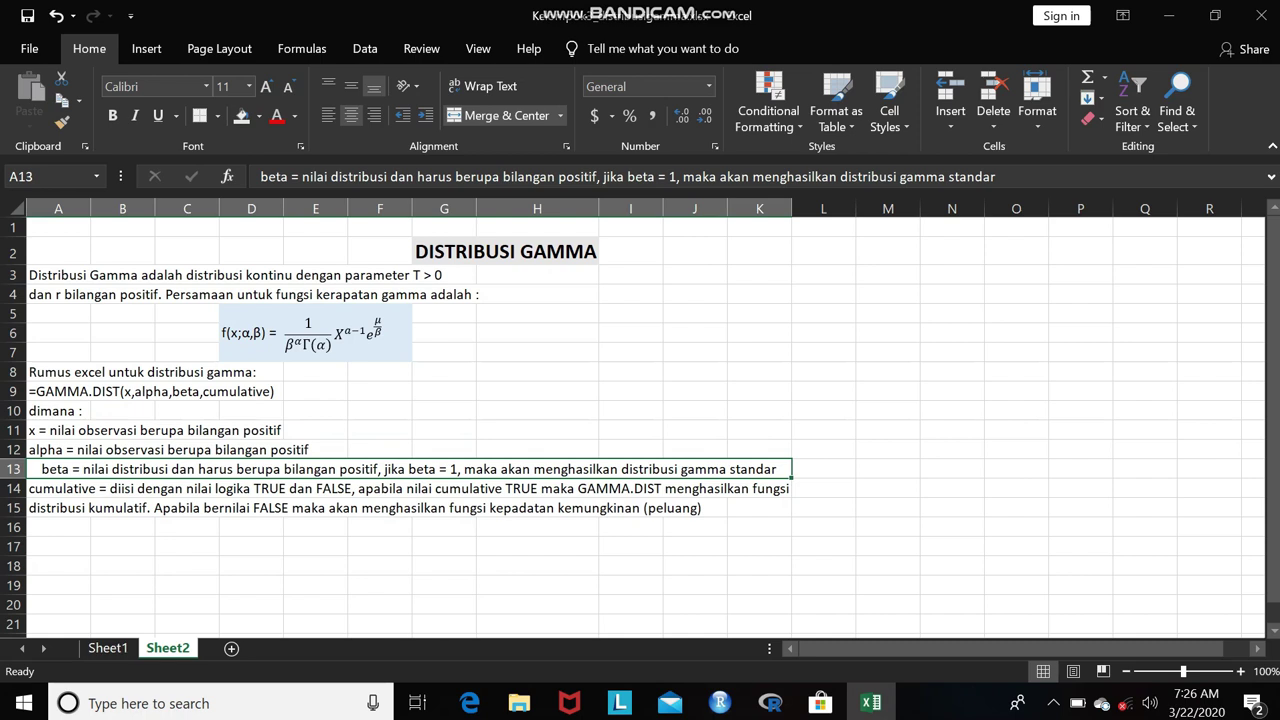
left_click(328, 115)
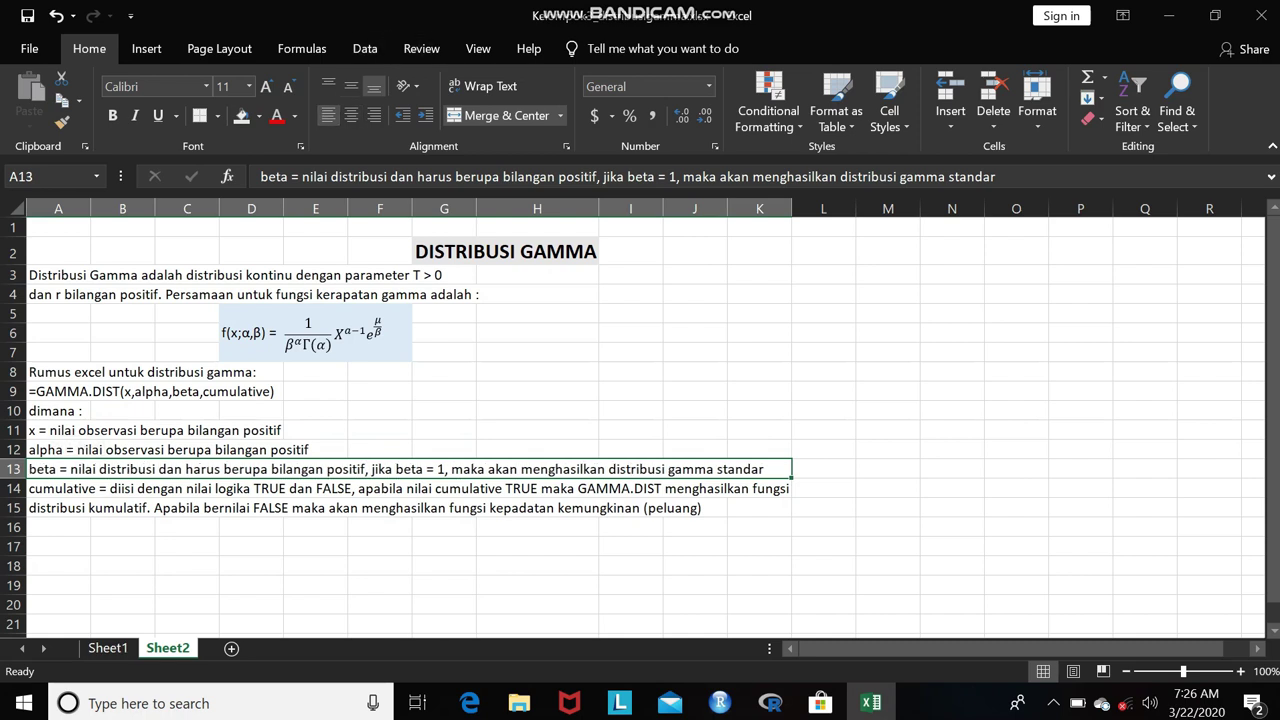
left_click(92, 489)
left_click_drag(92, 489, 788, 489)
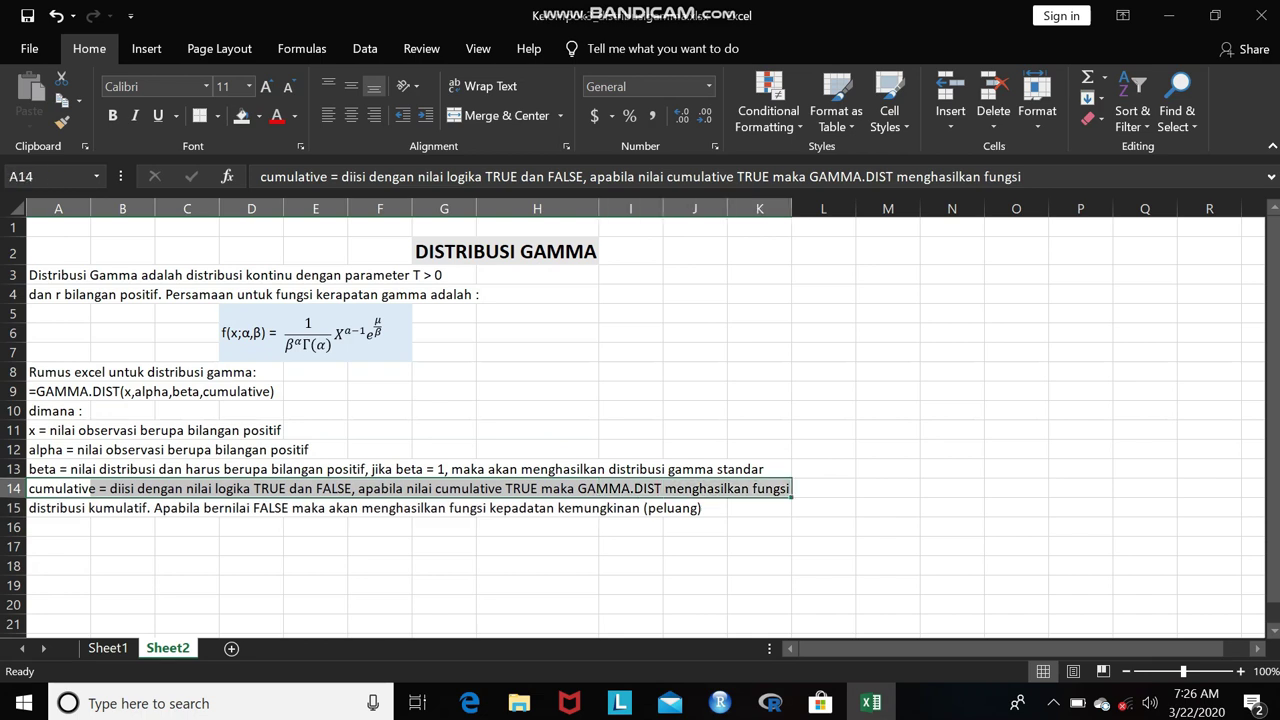
left_click(500, 115)
left_click(329, 115)
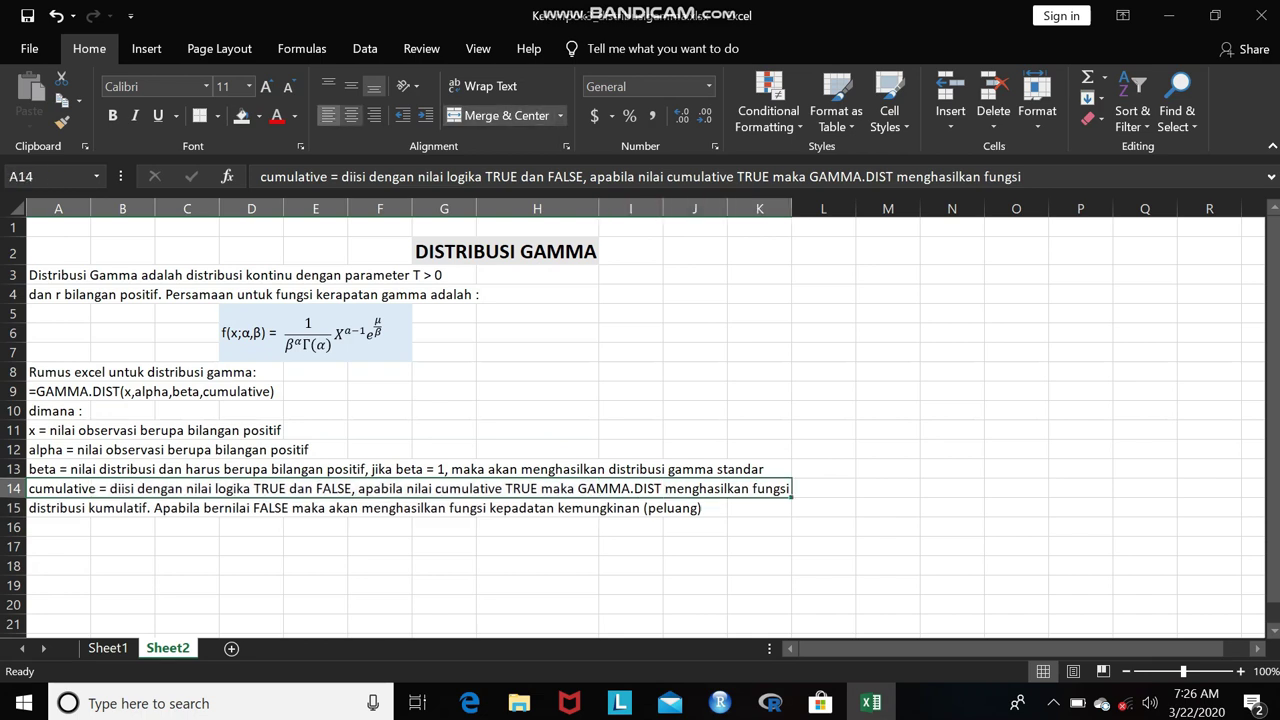
Step: Merge row 15 across B–J, then undo that merge and return to A11
left_click(60, 508)
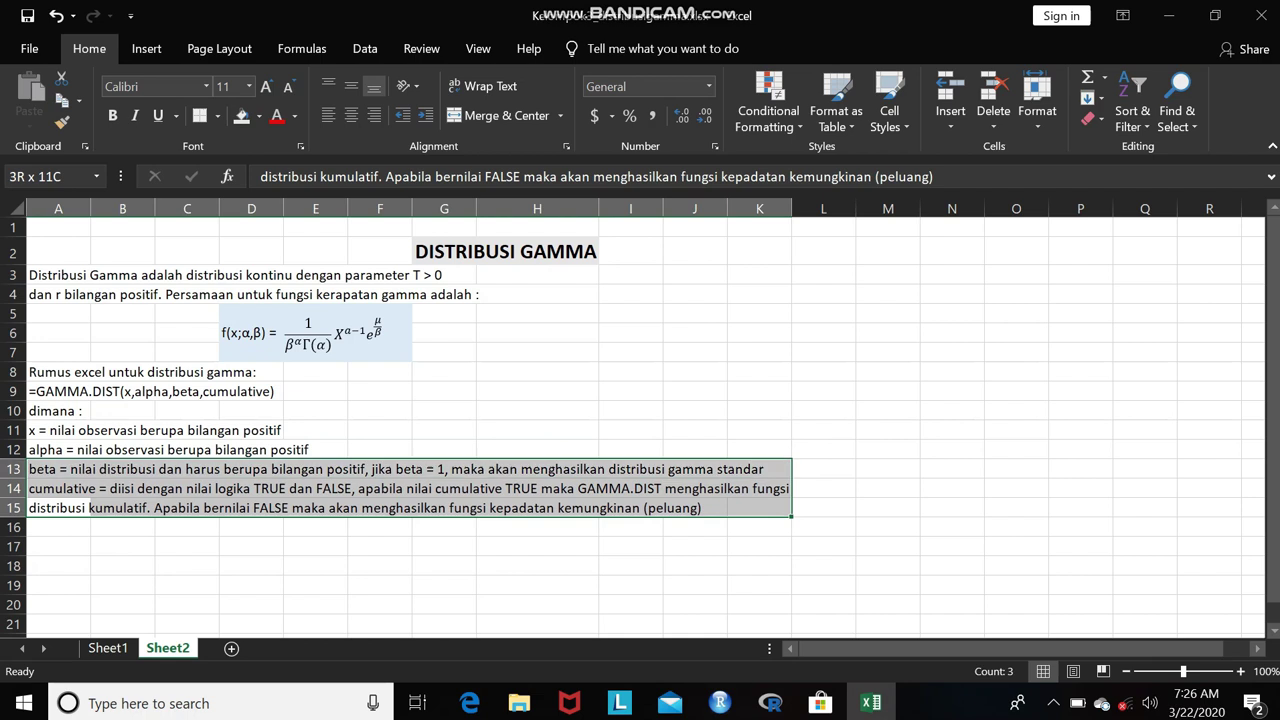
left_click_drag(154, 508, 700, 508)
left_click(505, 115)
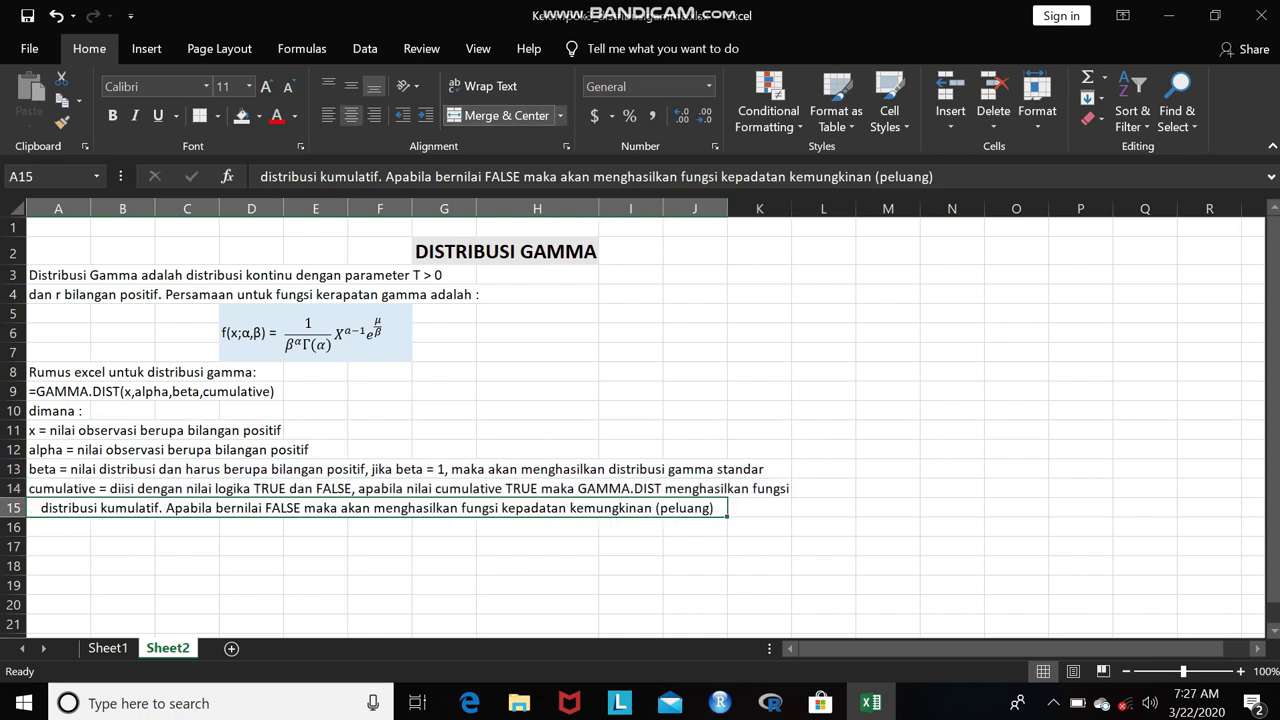
key("ctrl+z")
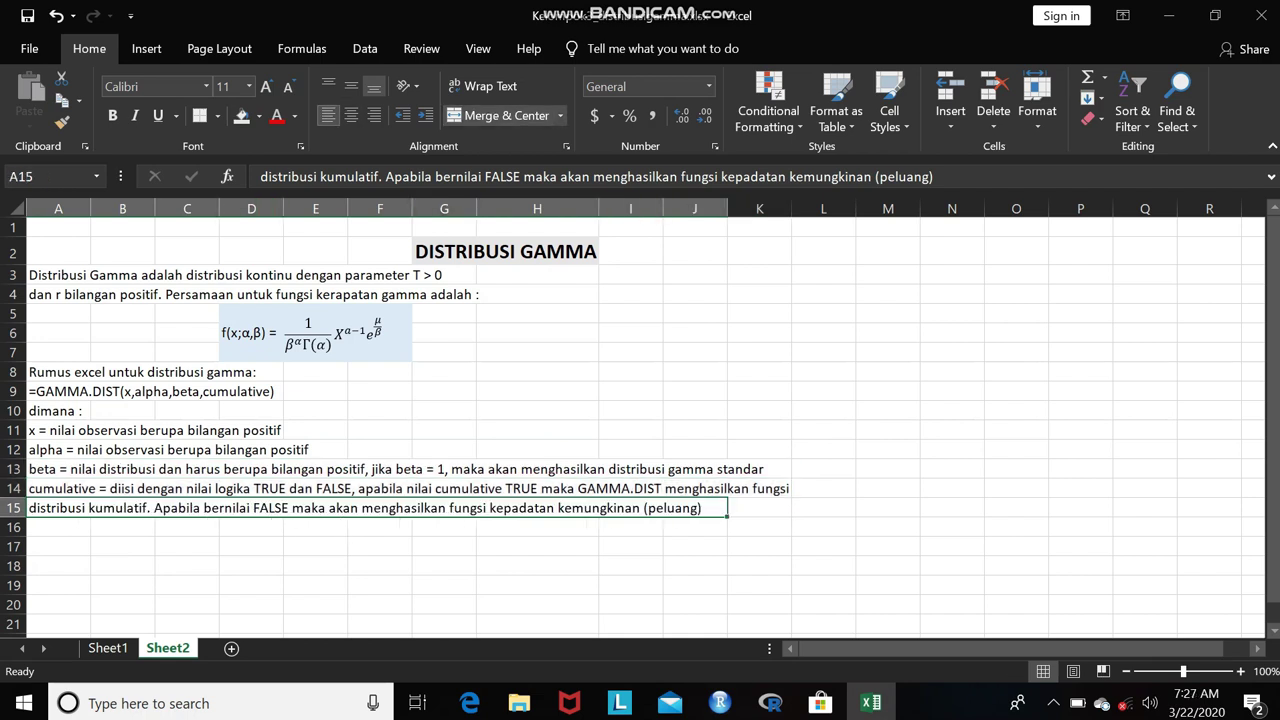
key("Up")
key("Up")
key("Up")
left_click(58, 430)
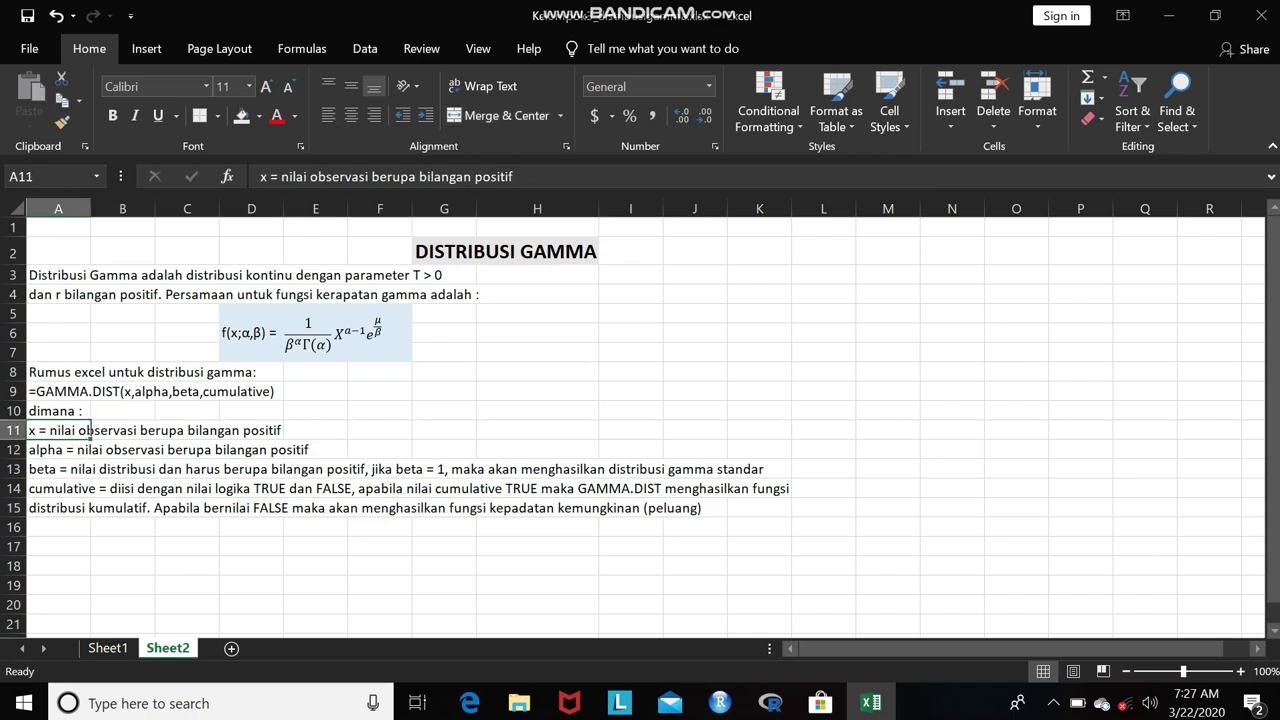
Step: Remove extra spaces after x in A11 and after beta in A13
double_click(91, 430)
left_click(38, 430)
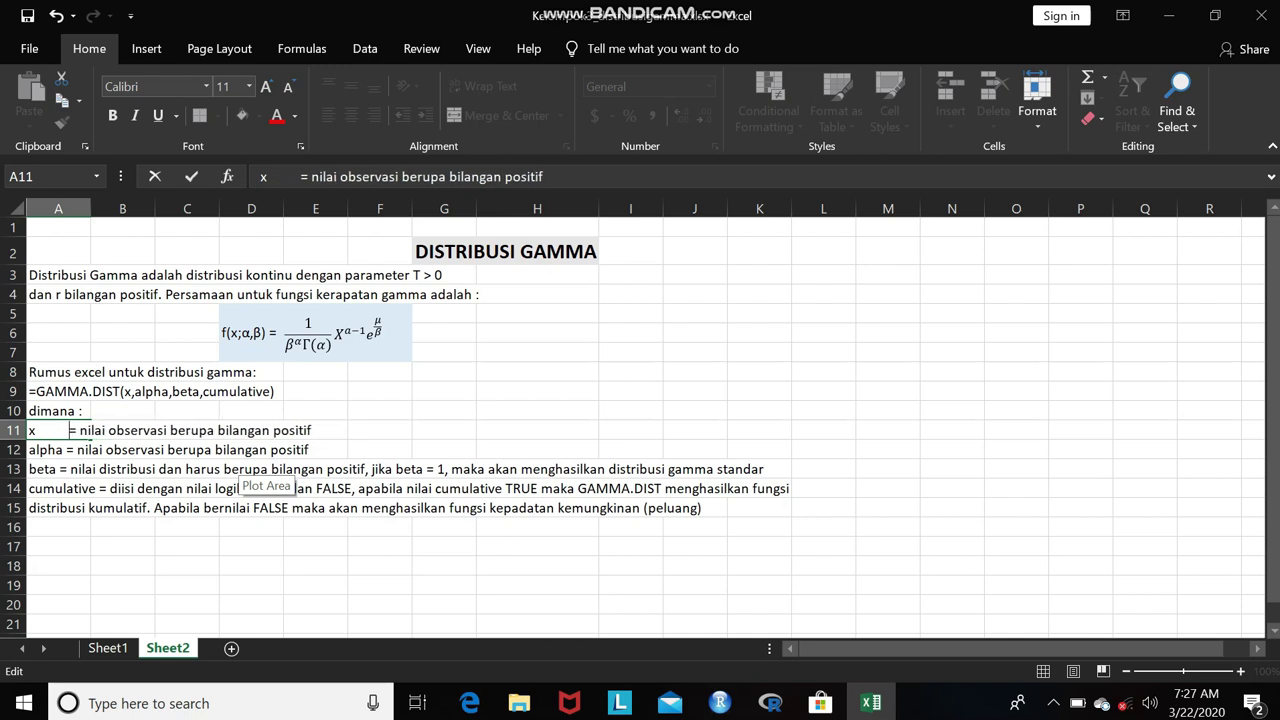
key("BackSpace")
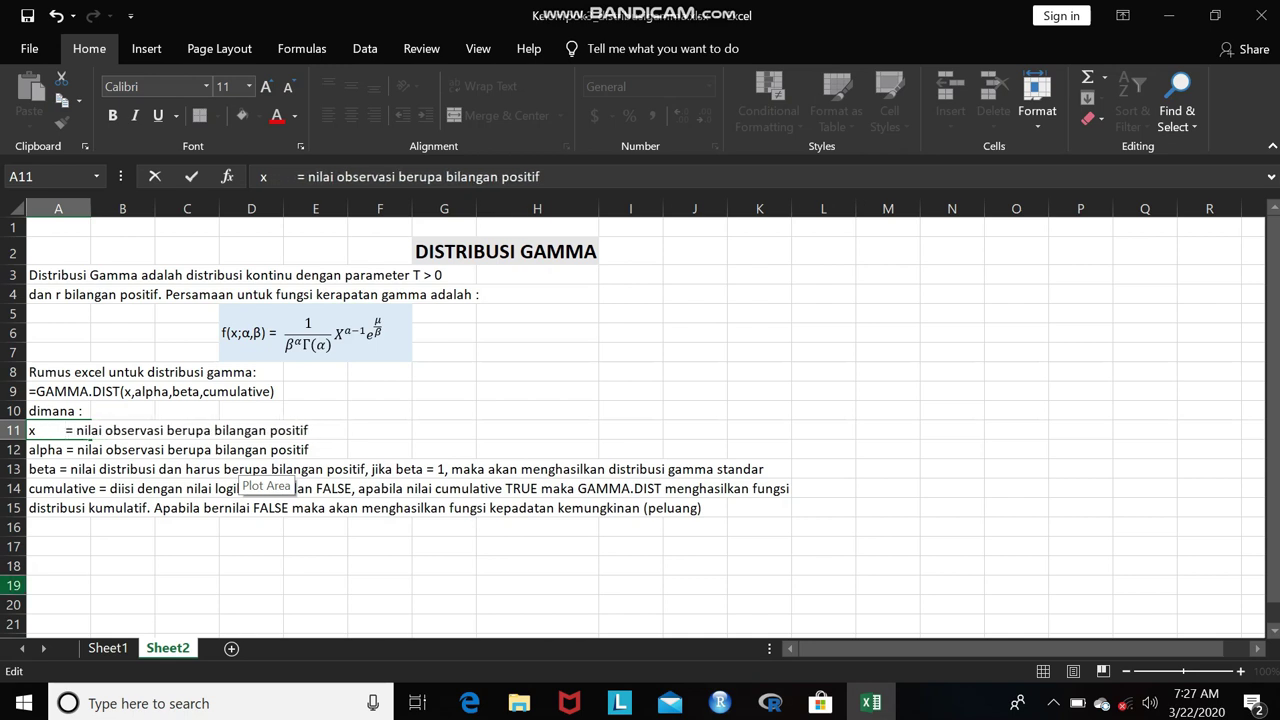
double_click(60, 469)
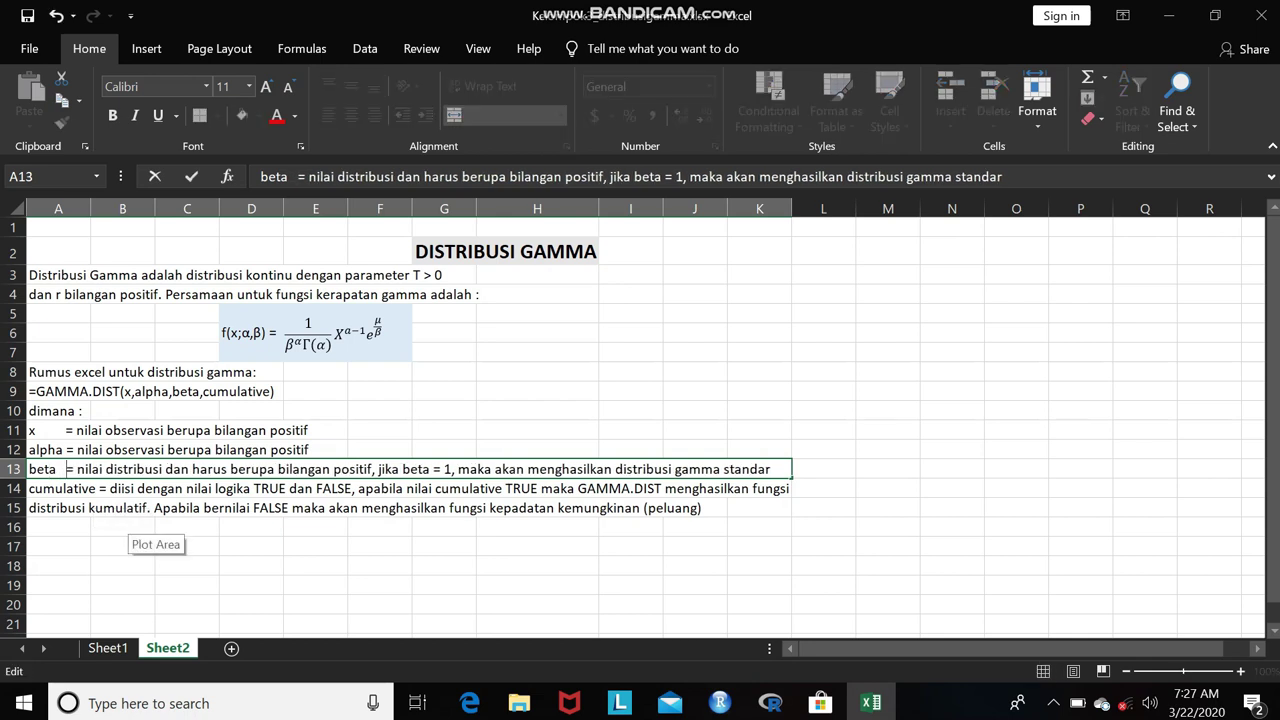
key("BackSpace")
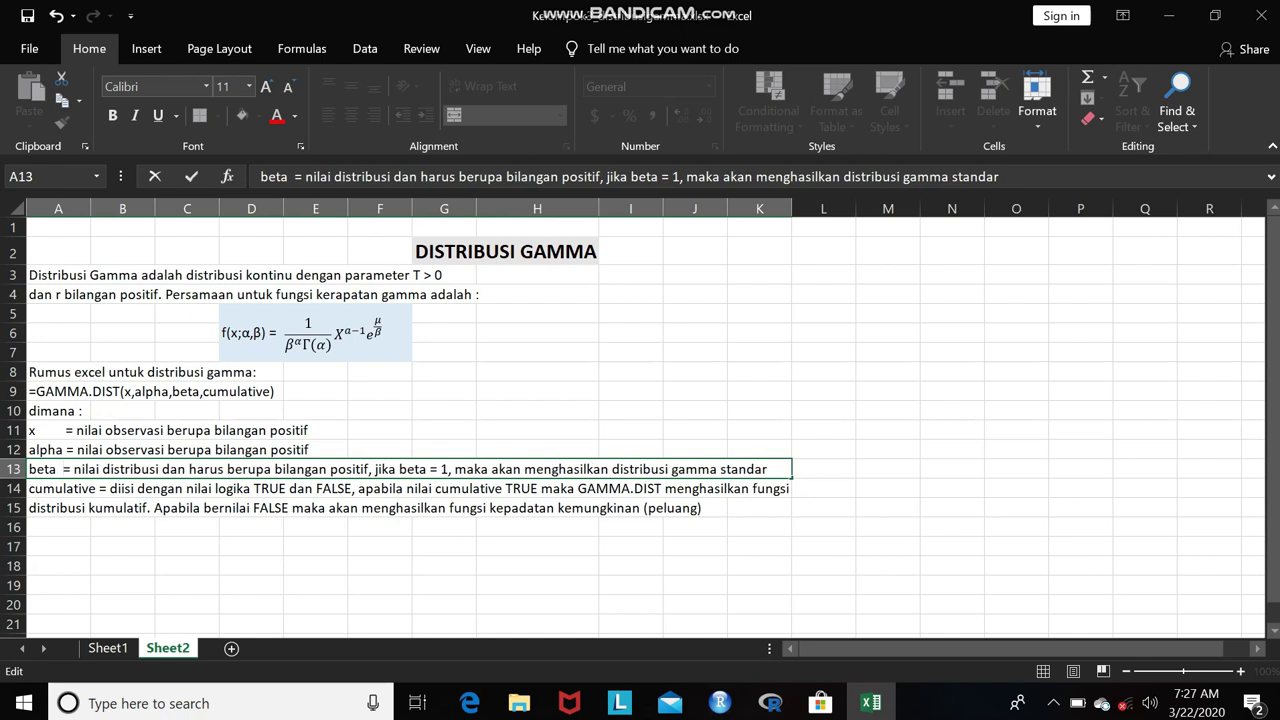
left_click(57, 450)
Step: Adjust the alpha, beta and x line spacing so all three equals signs line up
double_click(57, 450)
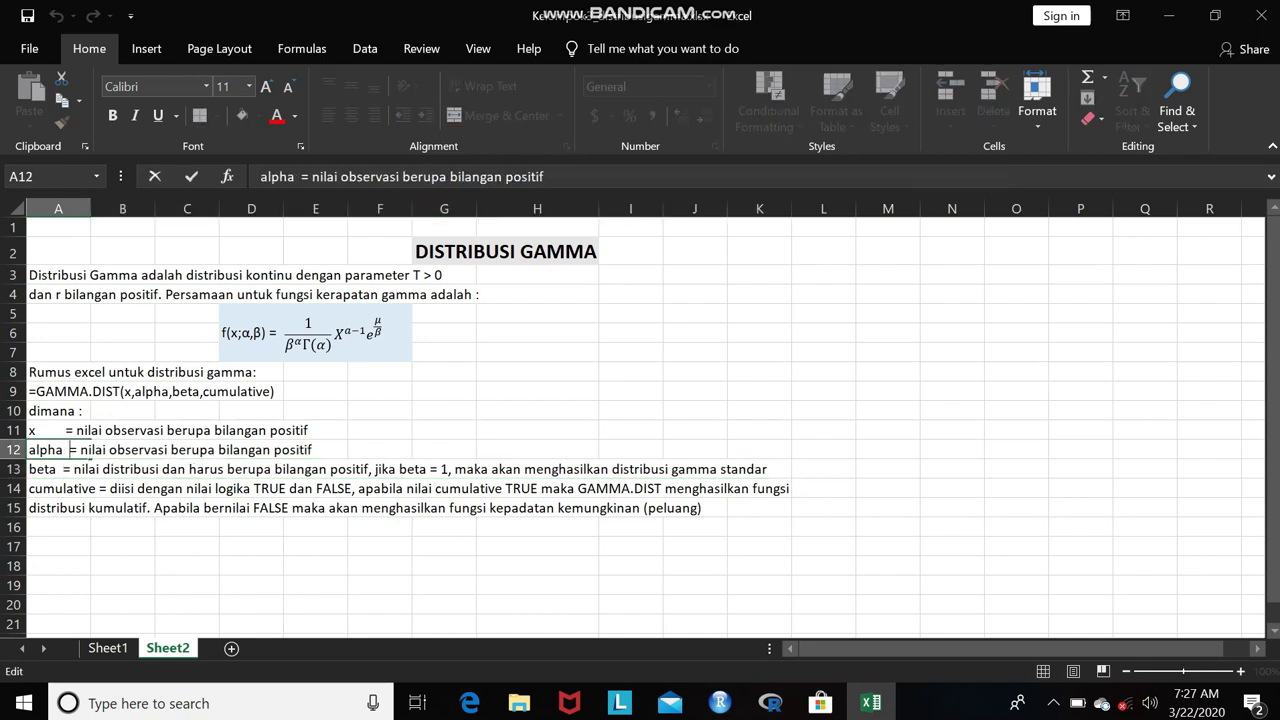
key("Return")
double_click(66, 469)
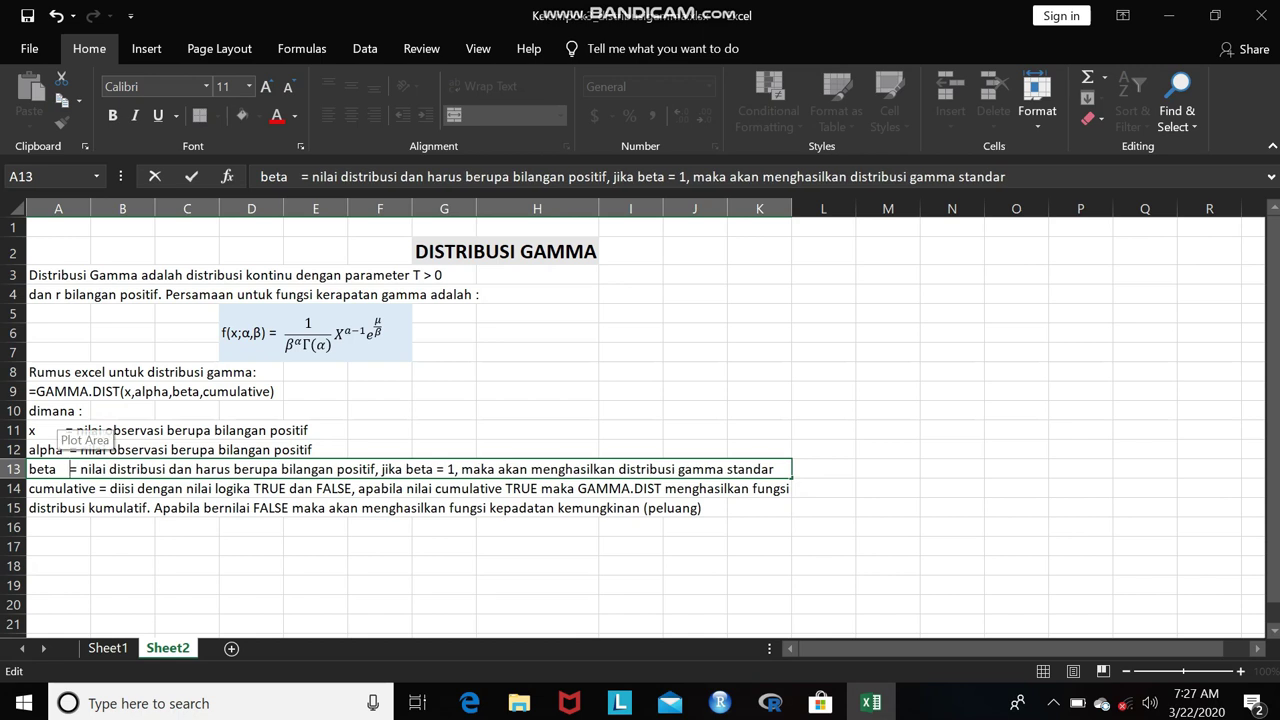
left_click(90, 430)
double_click(66, 430)
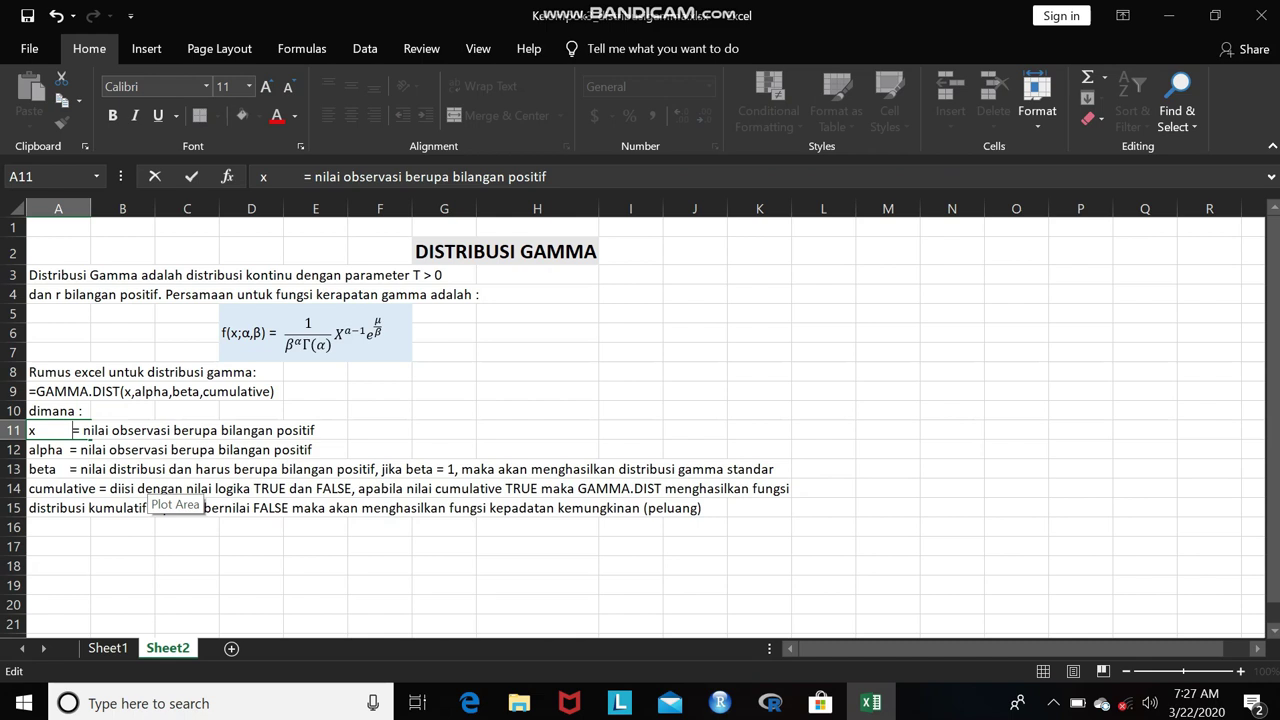
key("BackSpace")
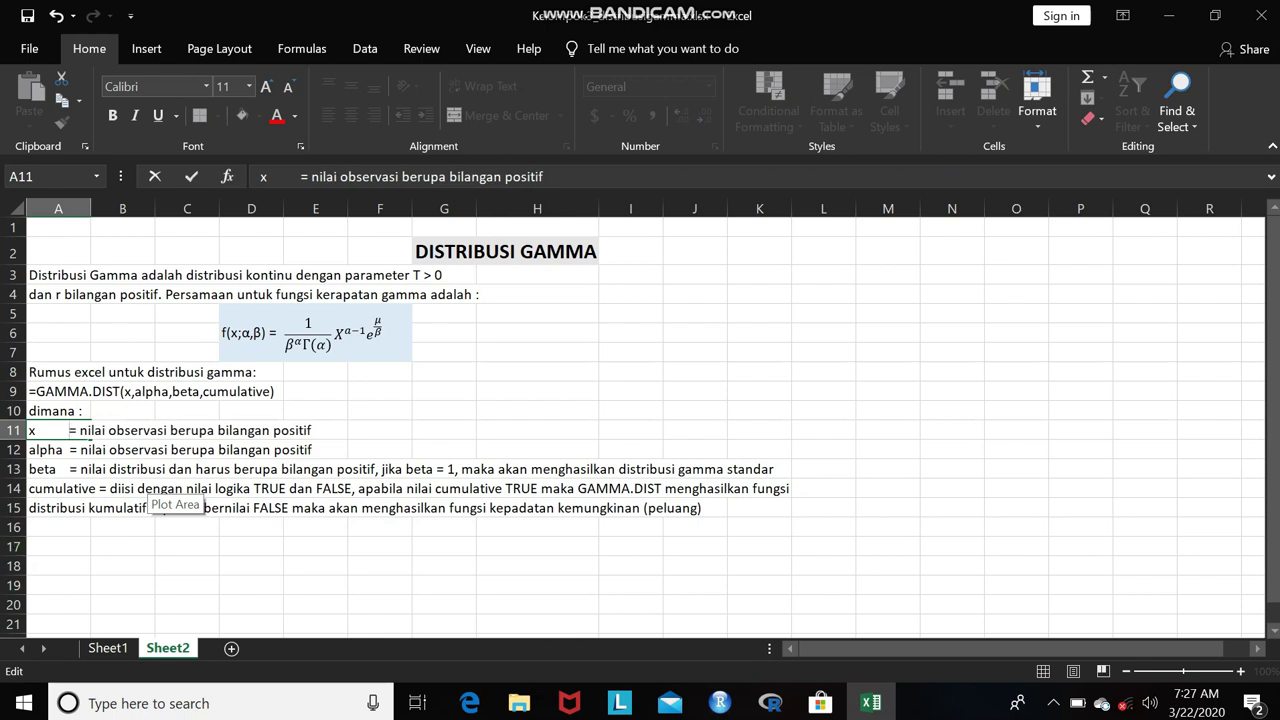
left_click(146, 493)
key("Up")
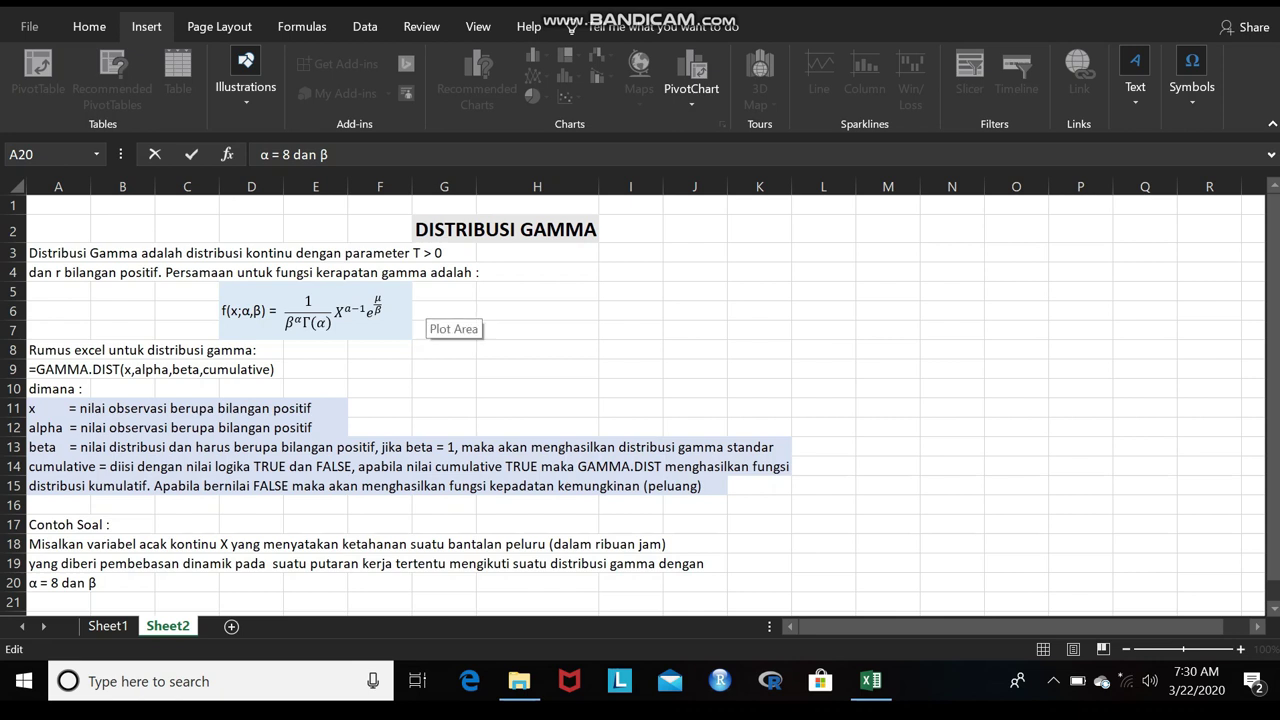
Step: In A20, add β = 15 and ask the probability a bearing lasts 120 jam
left_click(60, 582)
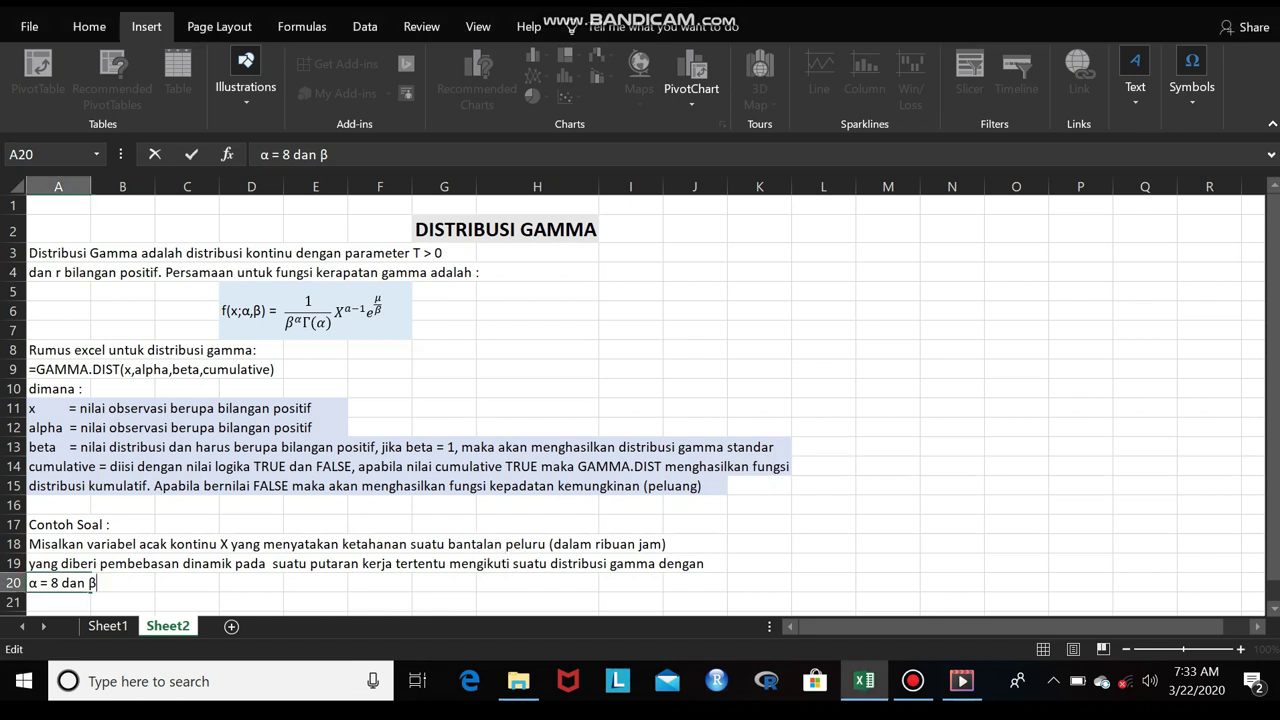
type(" =")
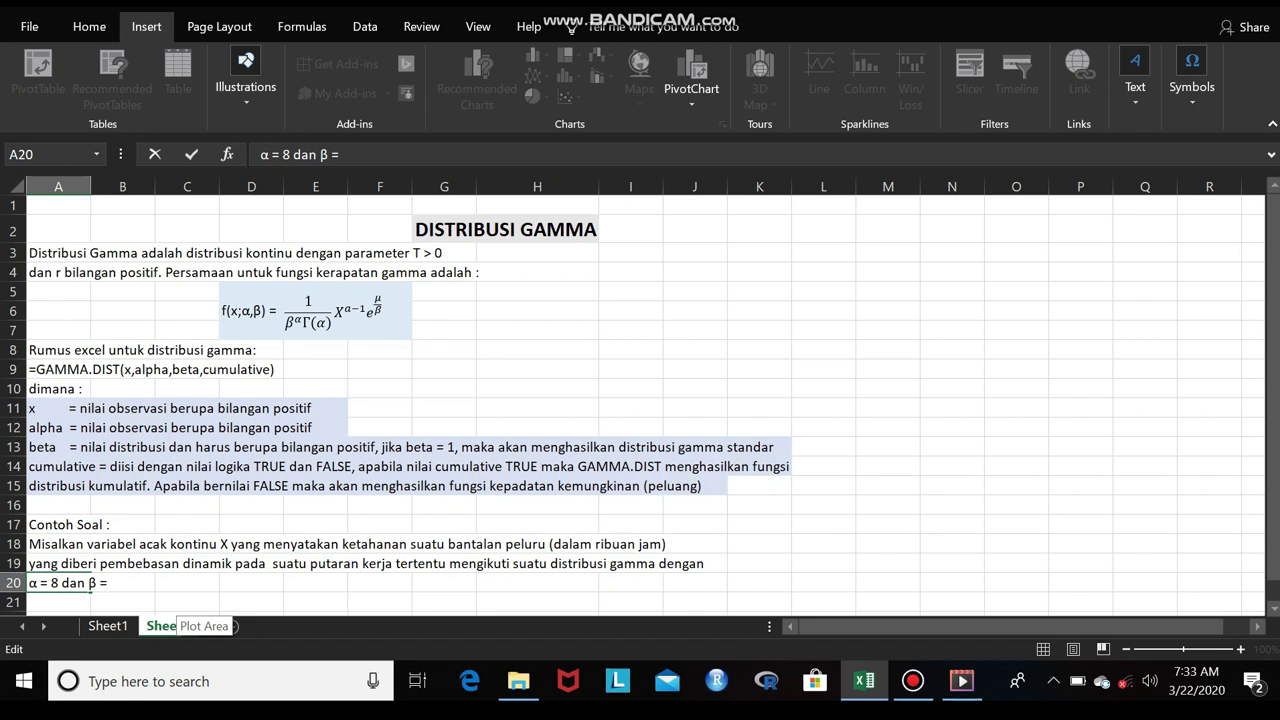
type("15")
type(", ")
type("maka ")
type("berapa")
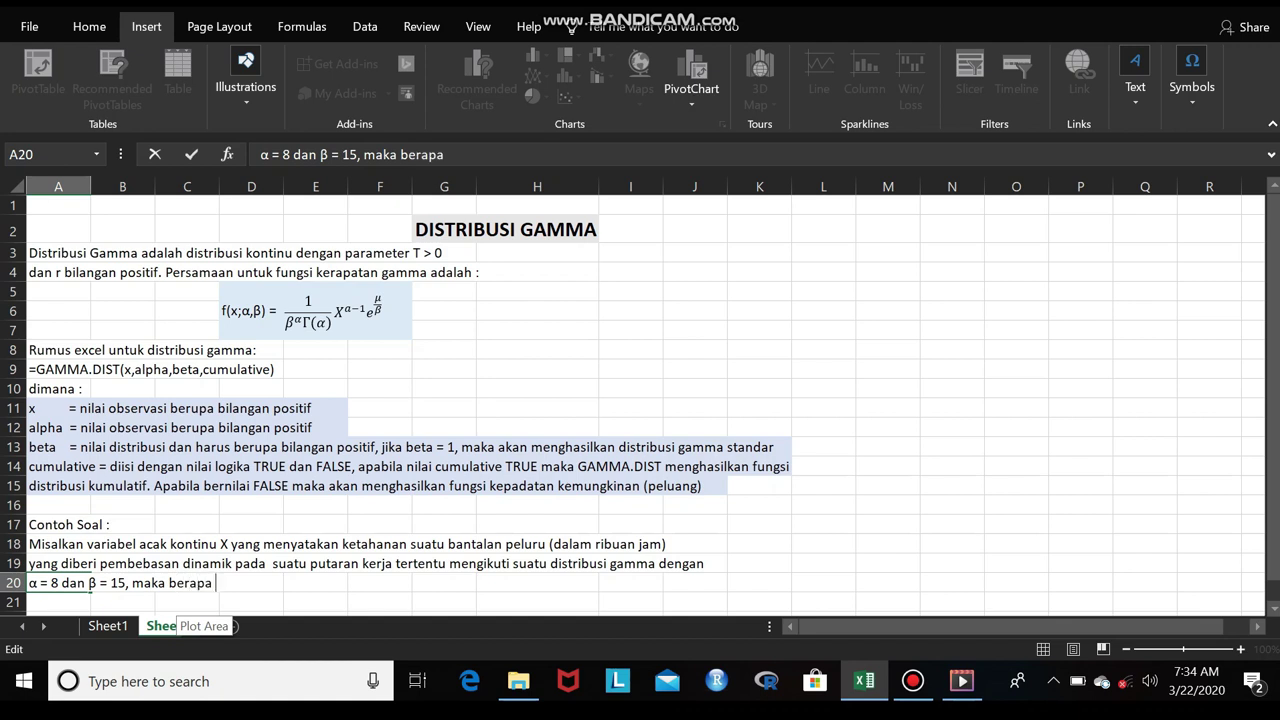
type(" p")
type("robabilitas ")
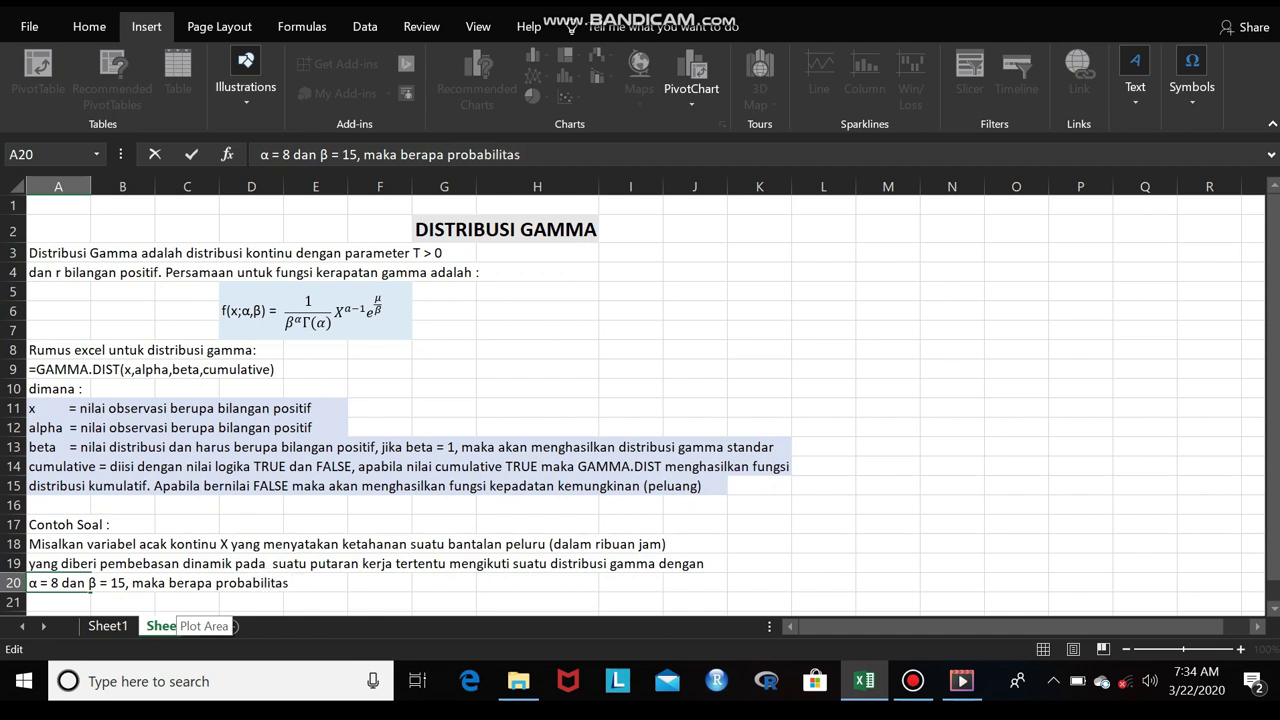
type("sebuah bantalan peluru dapat ")
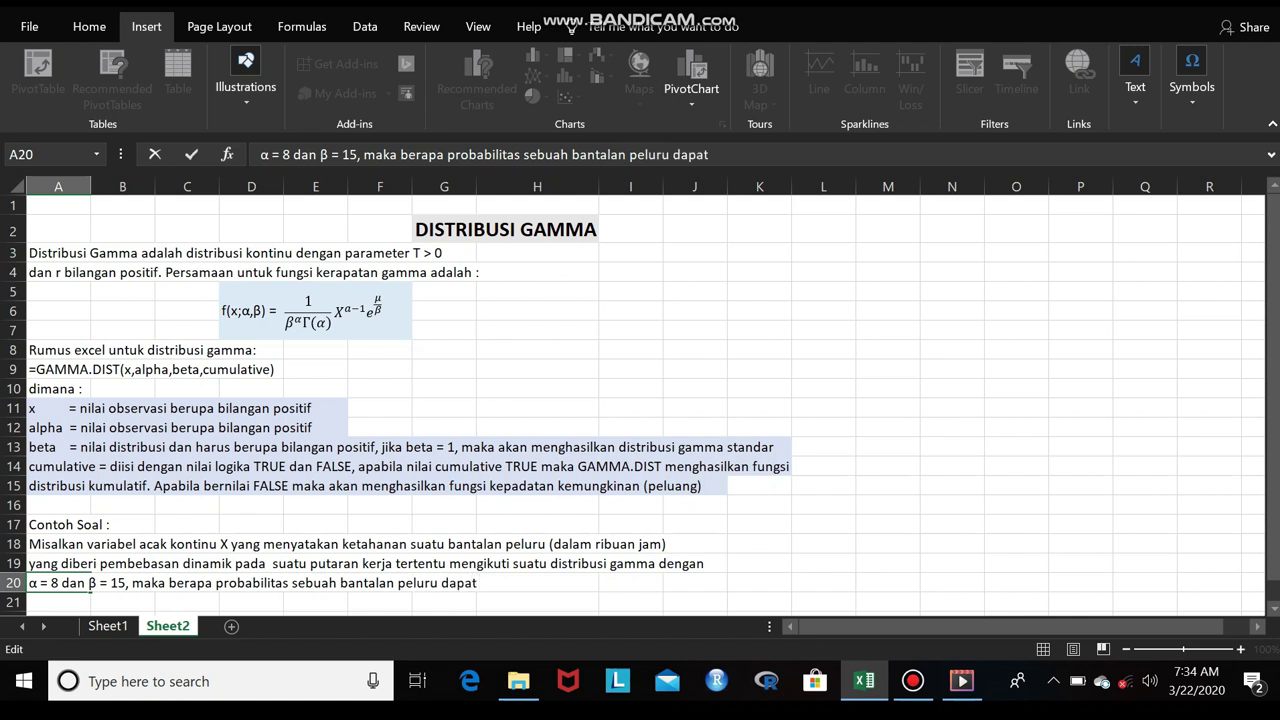
type("digunakan selama 120 jam dengan")
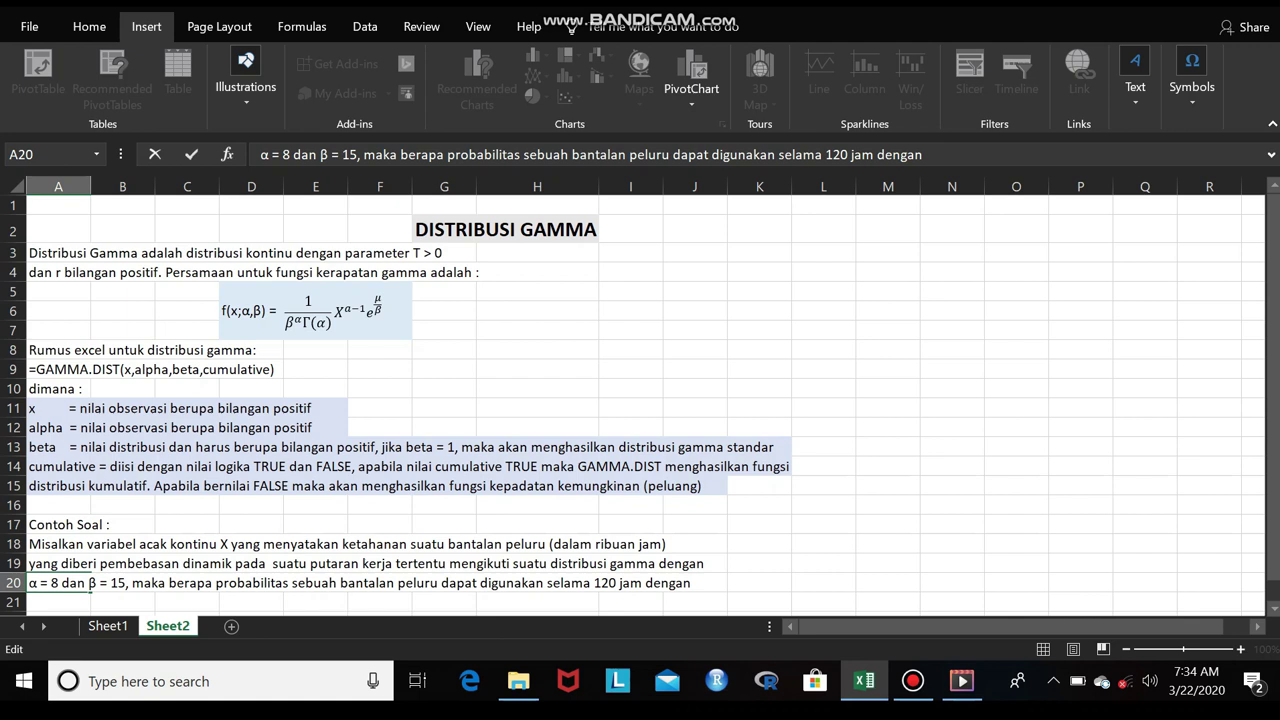
key("Return")
Step: Enter 'pembebanan dinamik pada putaran kerja tersebut.' in A21 to close the Contoh Soal problem
type("pembebanan")
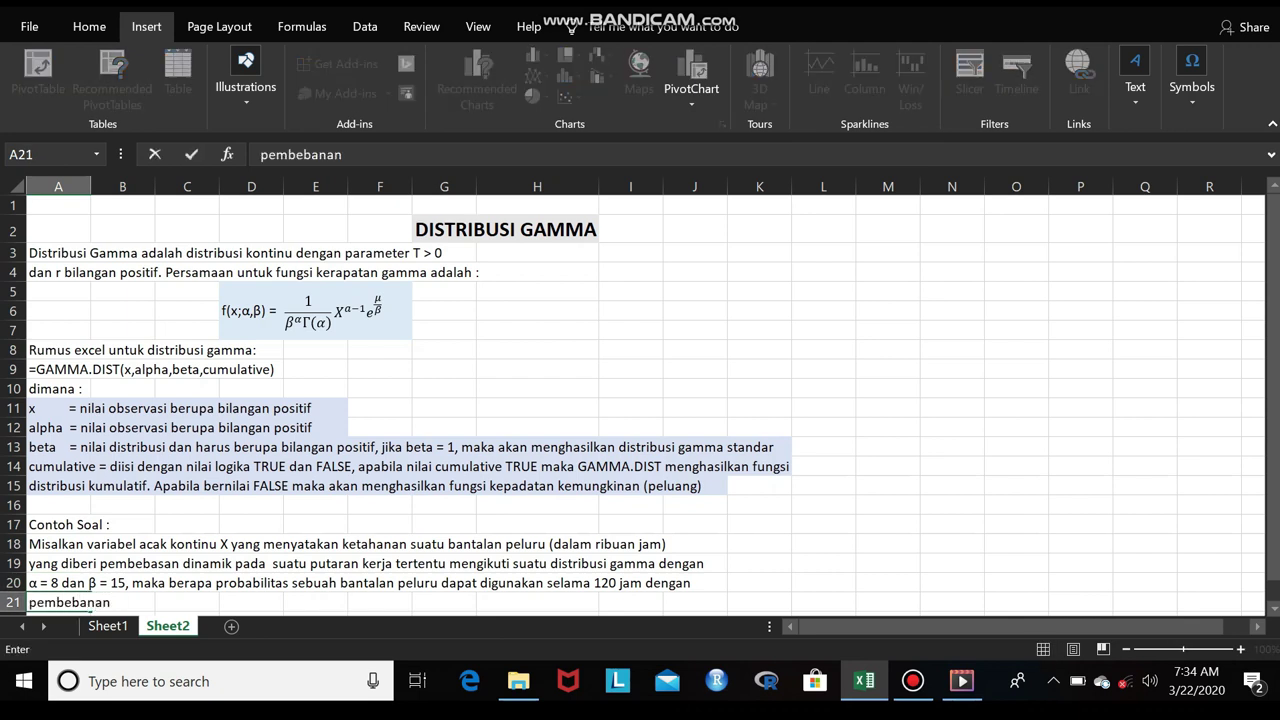
type(" dinamik ")
type("pada putaran ")
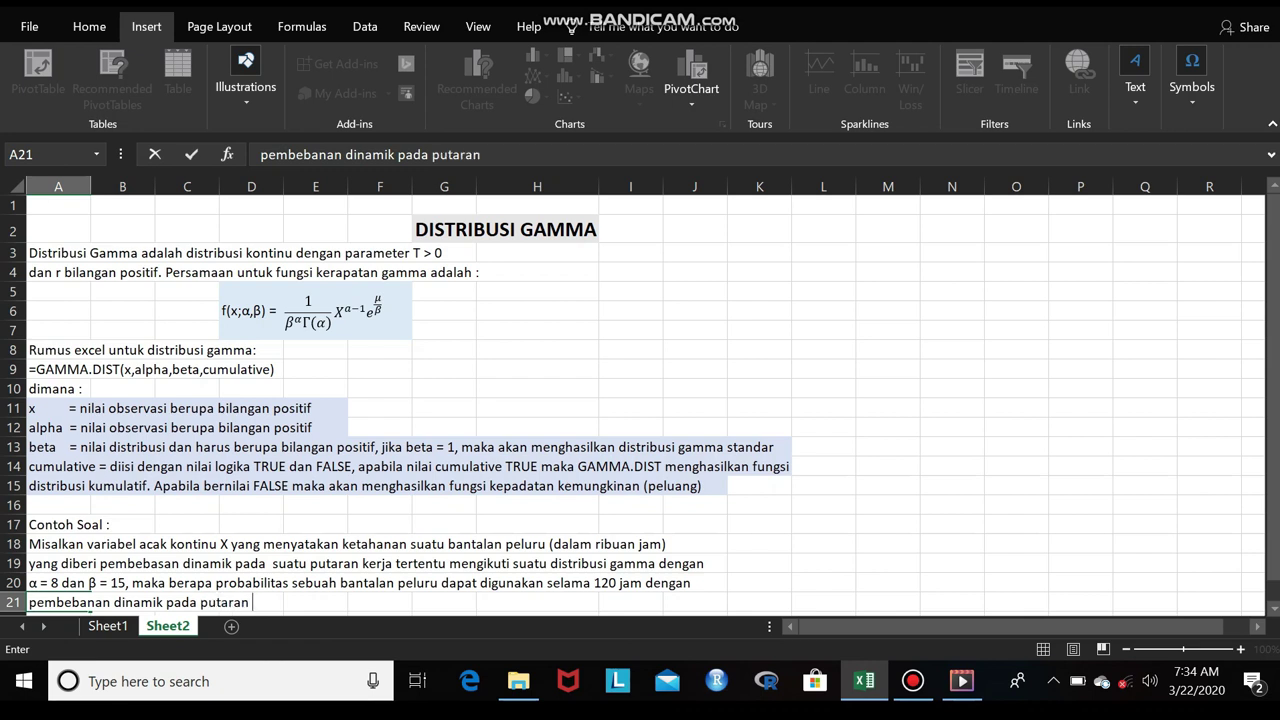
type("kerja tersebut.")
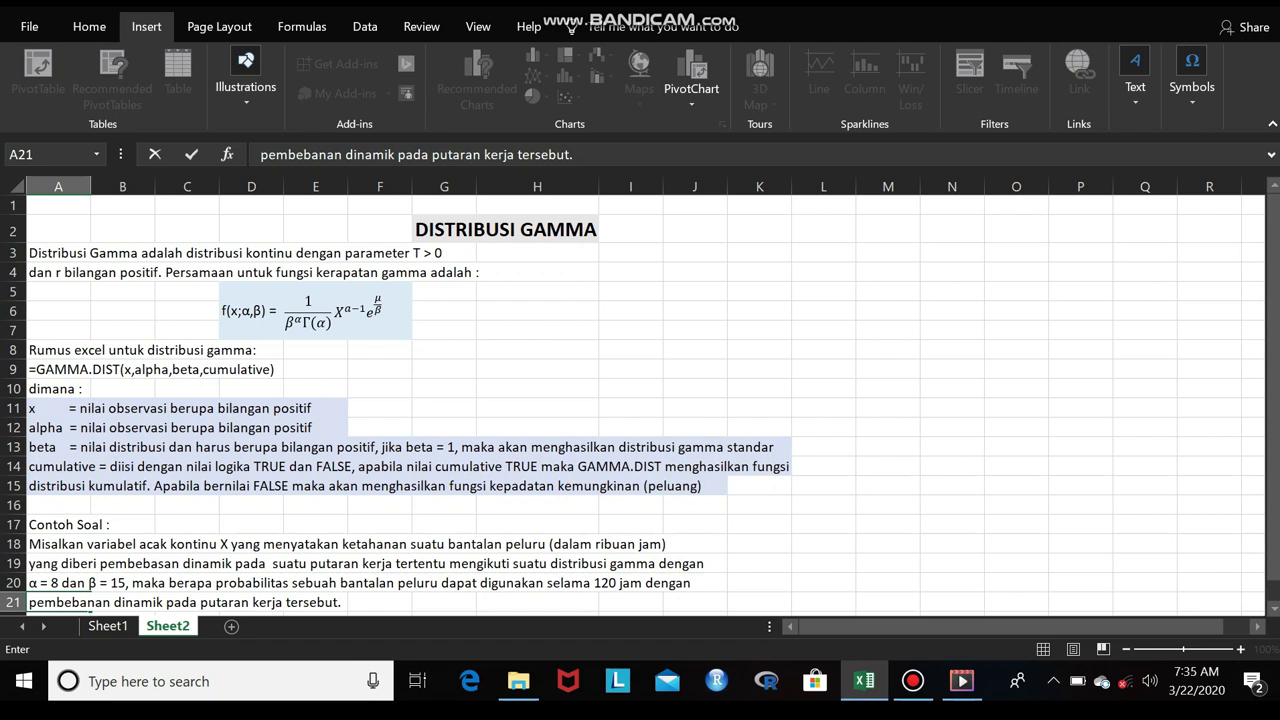
left_click(823, 229)
key("Right")
key("Down")
key("Down")
key("Down")
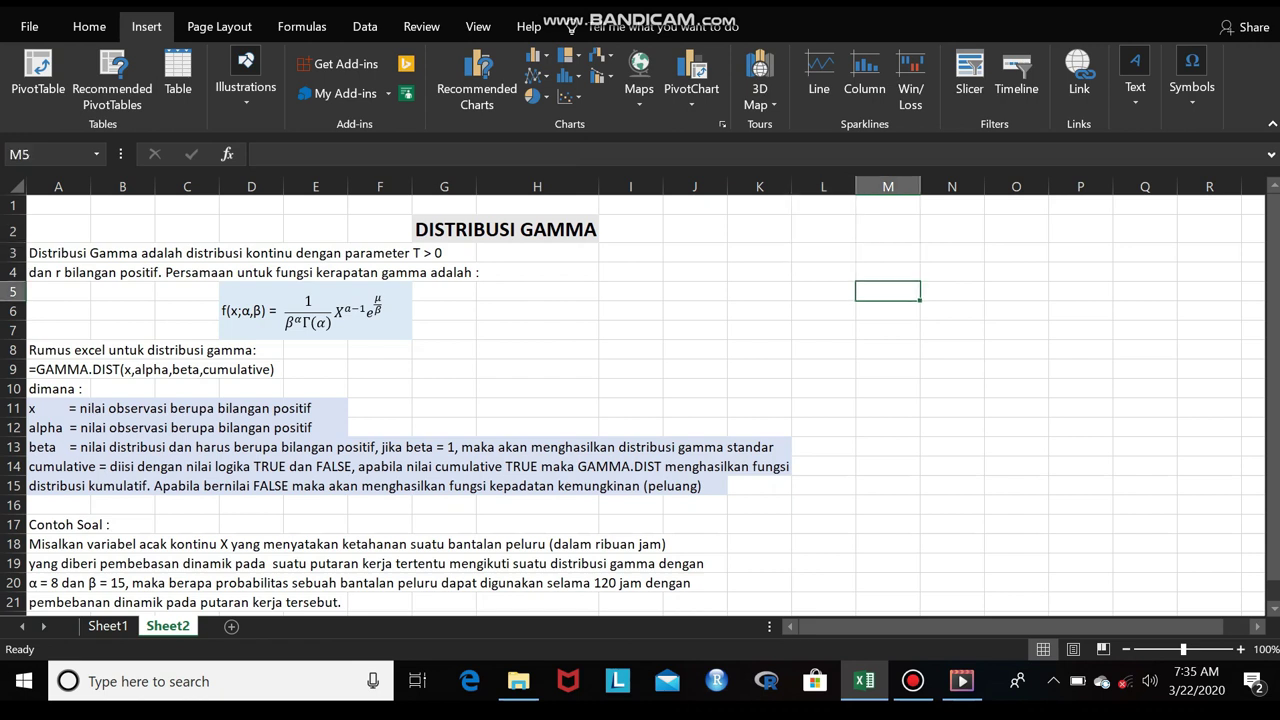
Step: Put the 'Diketahui :' heading in M5, then α in M6 with value 8 in N6
type("Diketahui :")
key("Return")
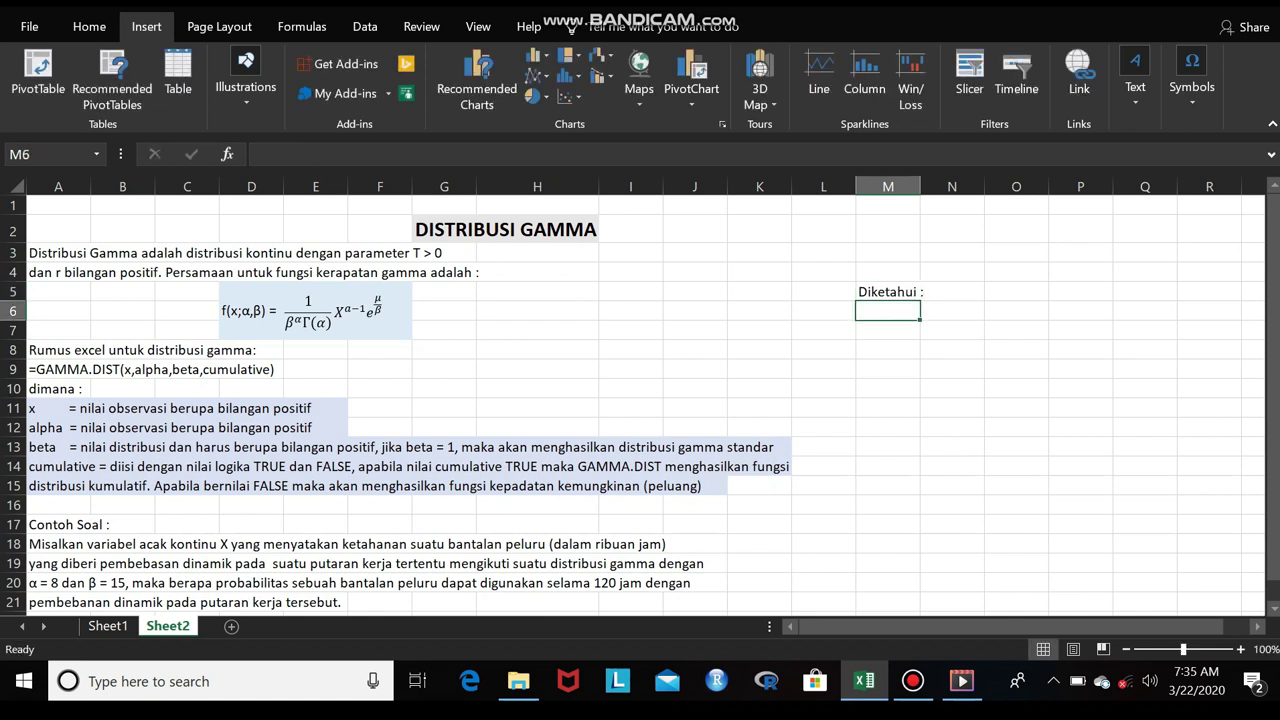
left_click(1192, 90)
left_click(1246, 165)
left_click(374, 214)
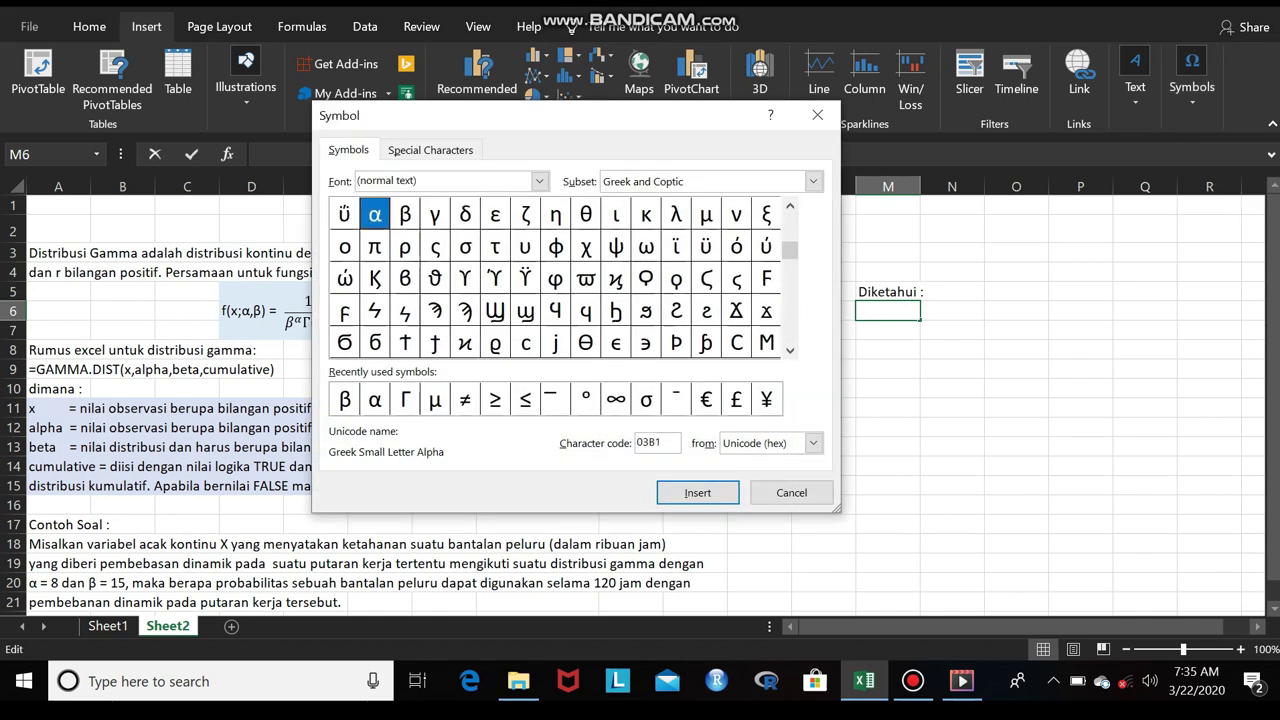
left_click(698, 492)
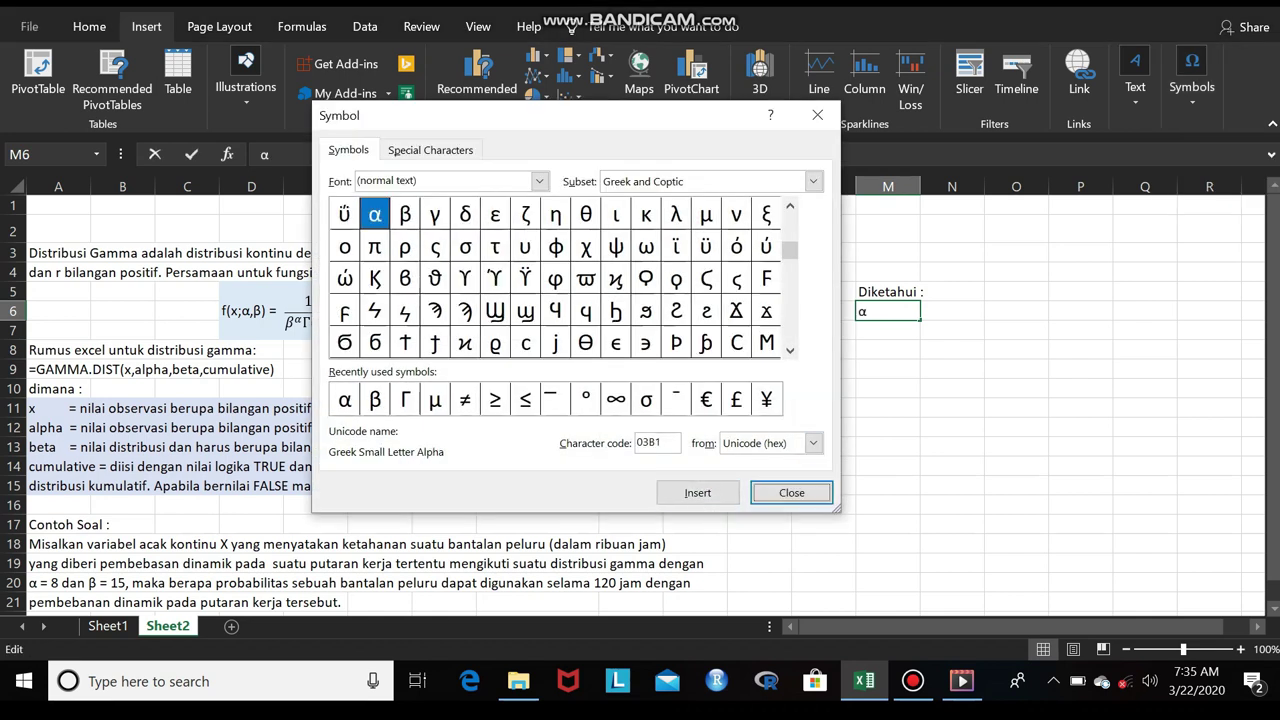
left_click(791, 492)
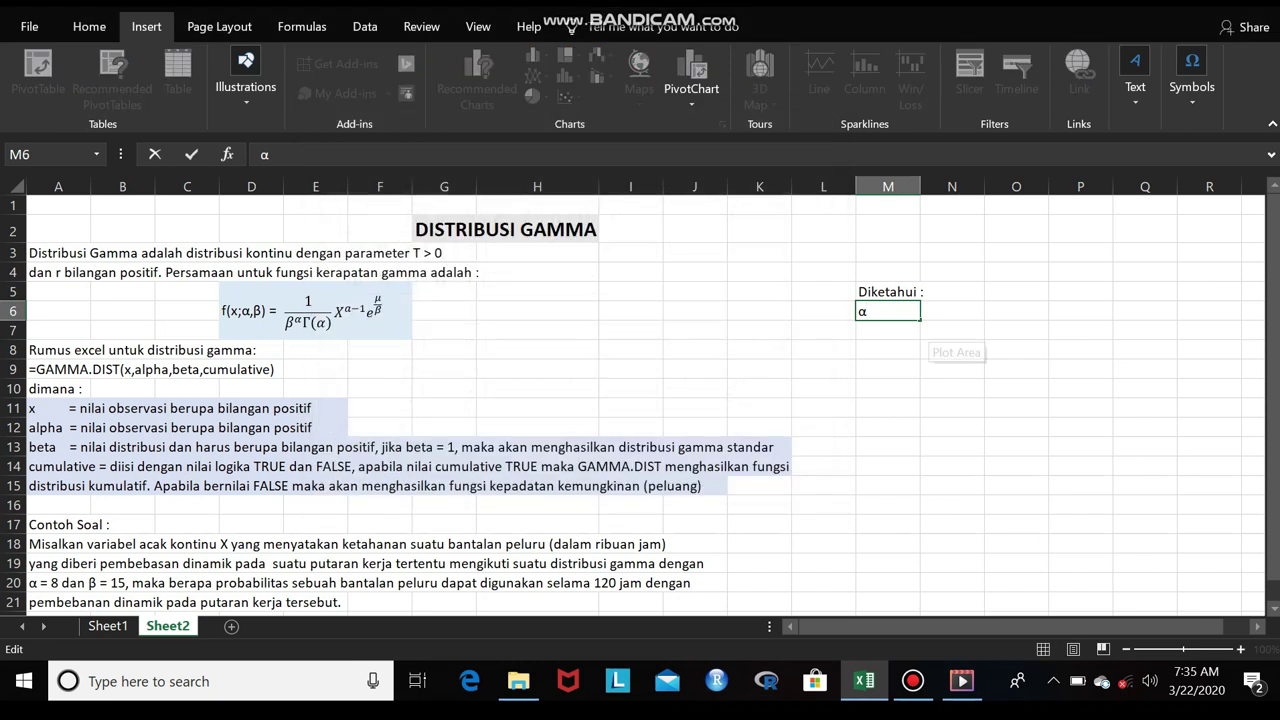
left_click(951, 311)
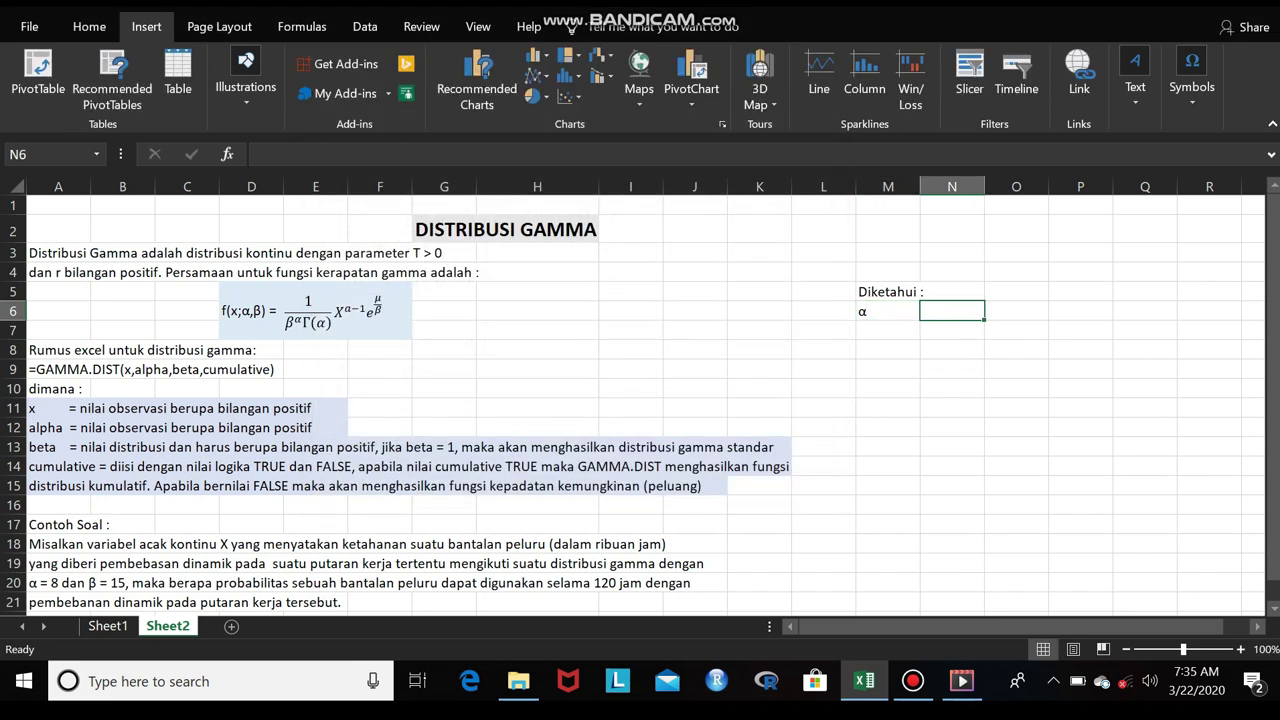
type("8")
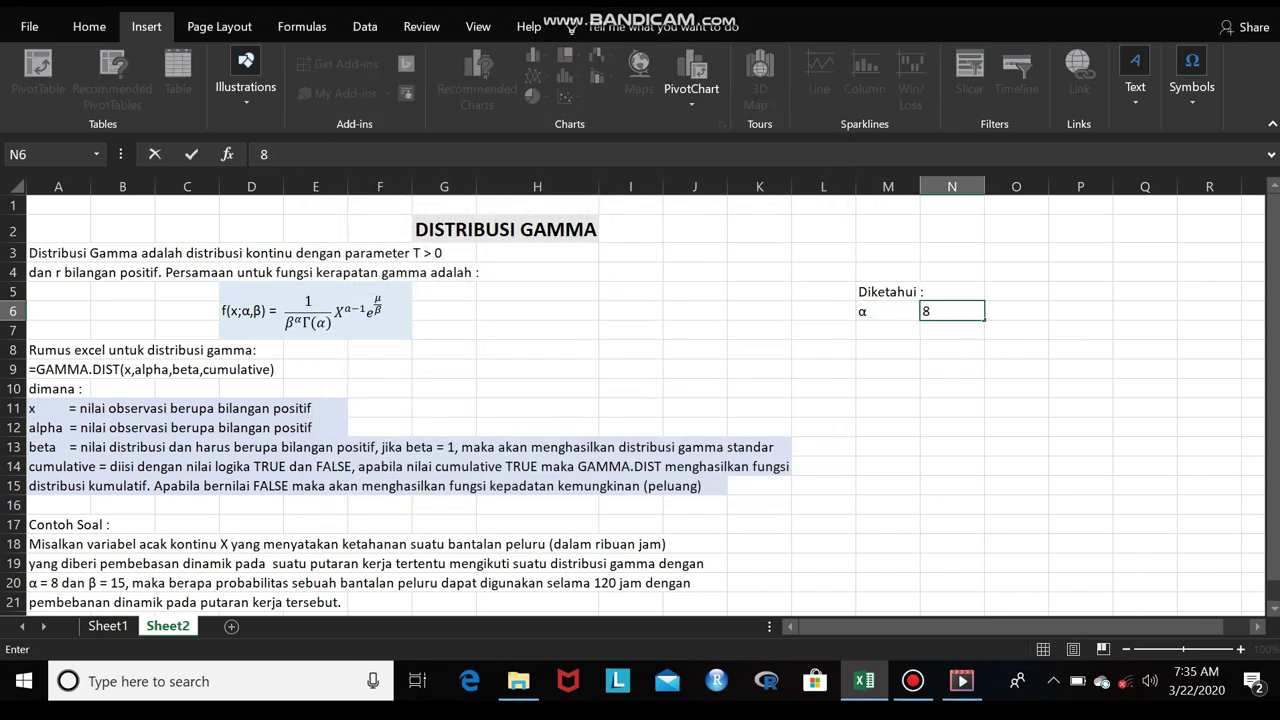
key("Return")
Step: Insert the symbol β in M7 and enter its value 15 in N7
left_click(1192, 75)
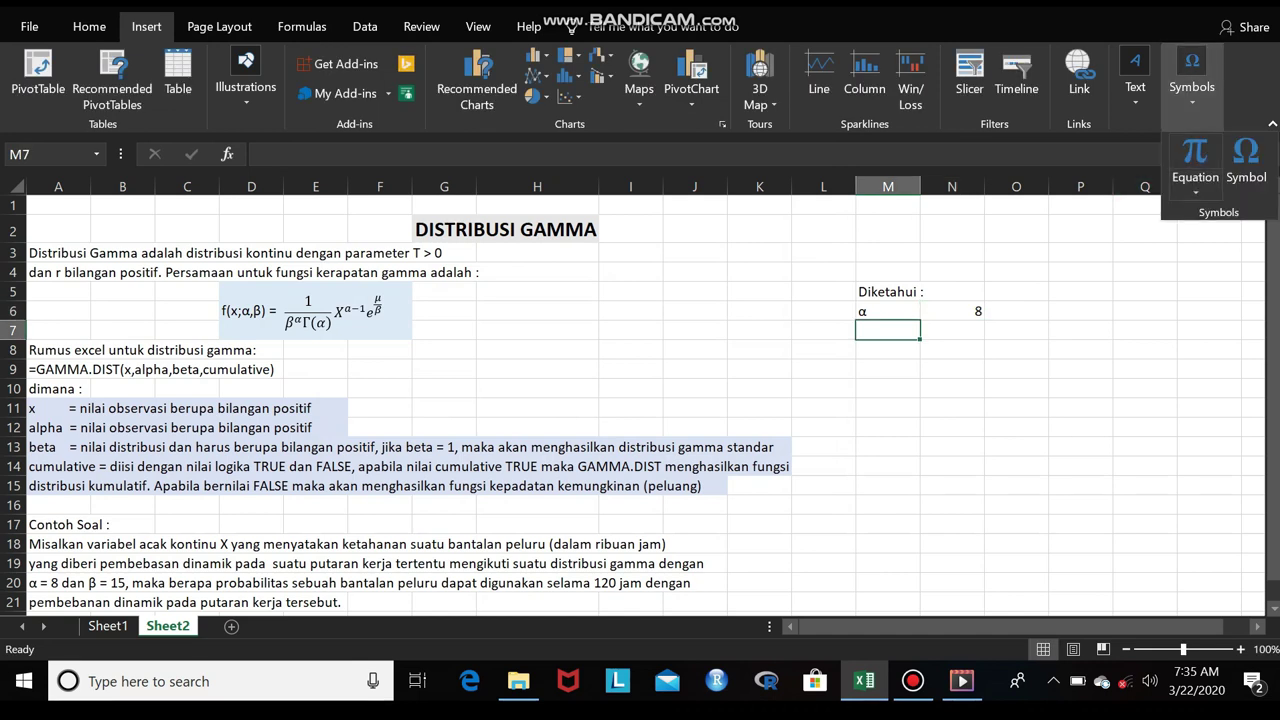
left_click(1245, 165)
left_click(375, 399)
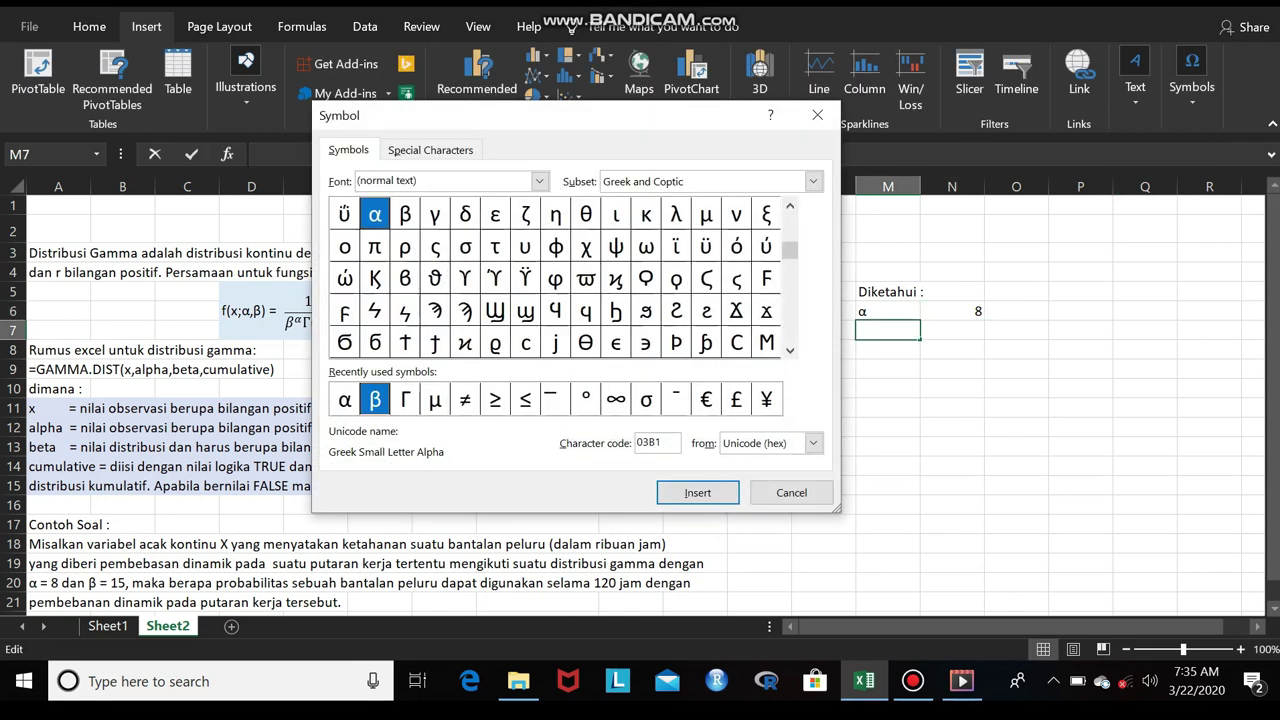
left_click(697, 492)
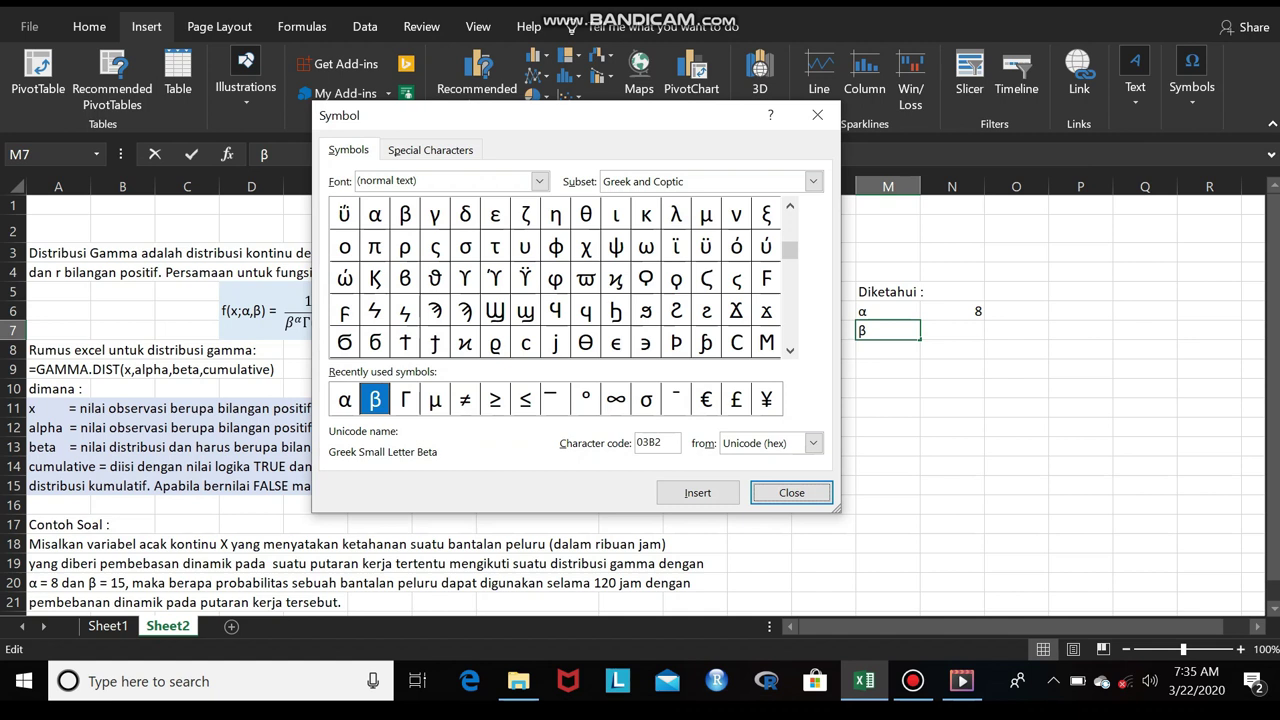
key("Escape")
key("Tab")
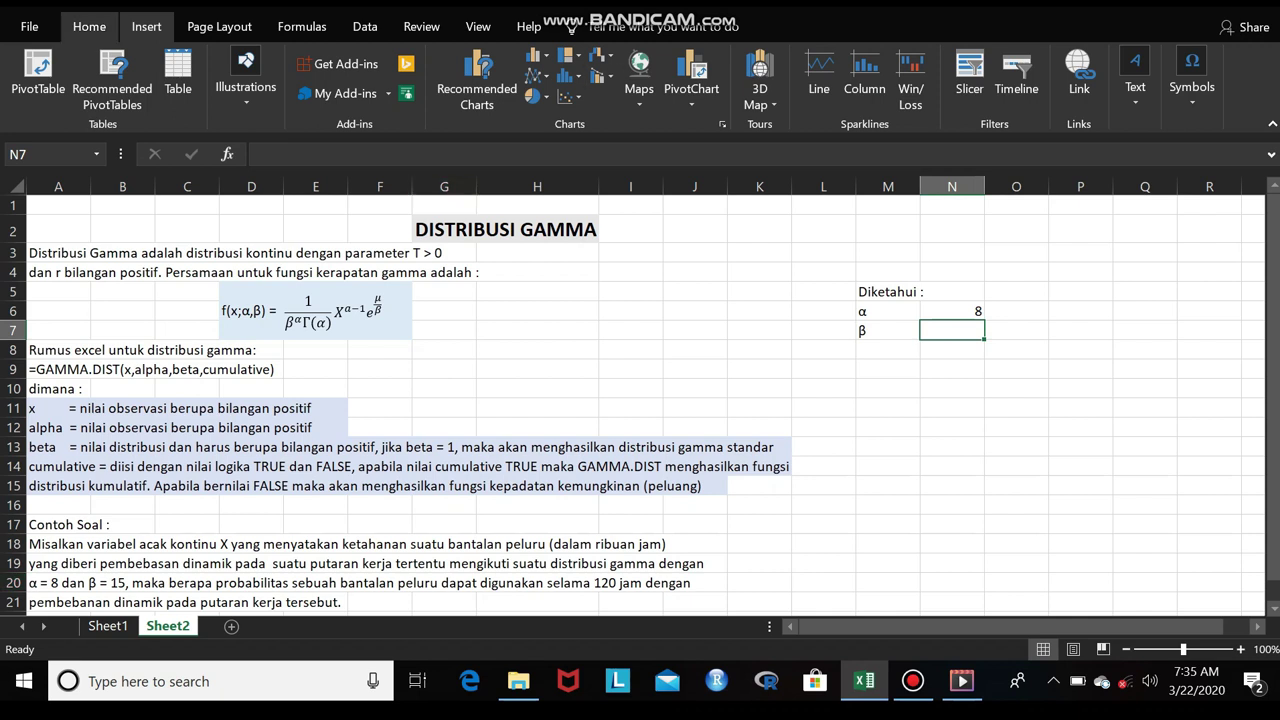
left_click(89, 26)
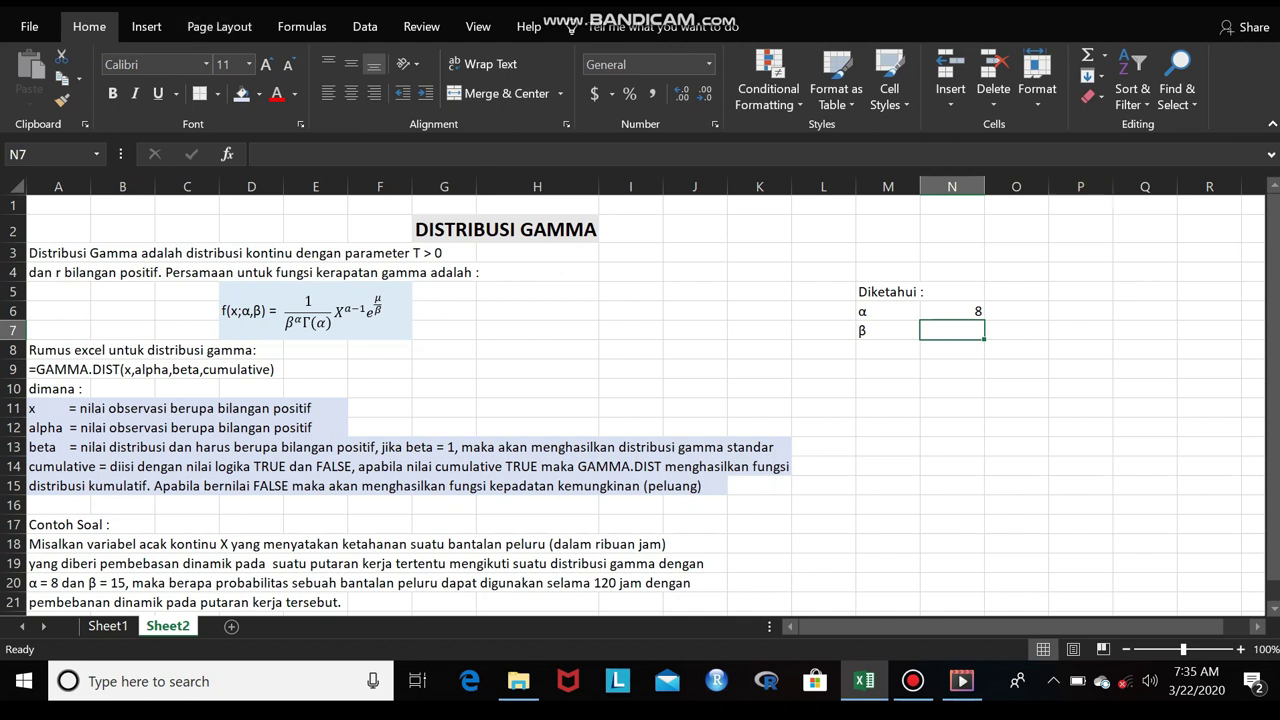
type("1")
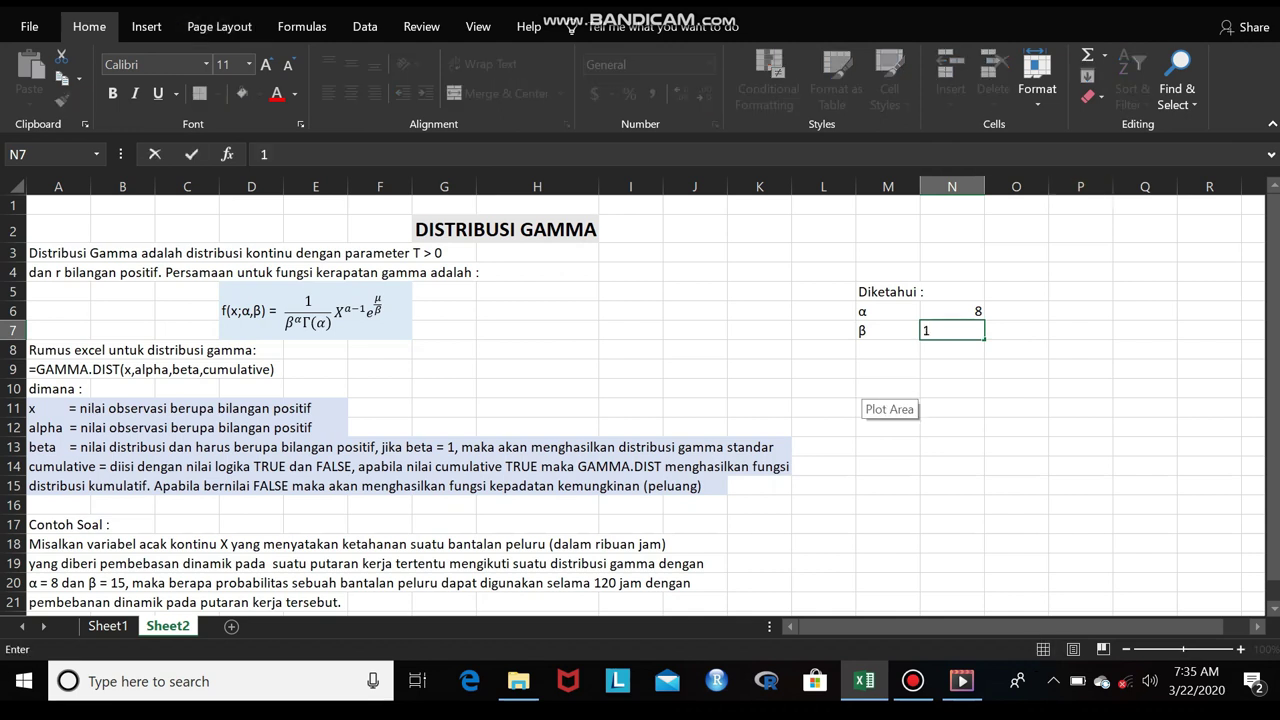
type("5")
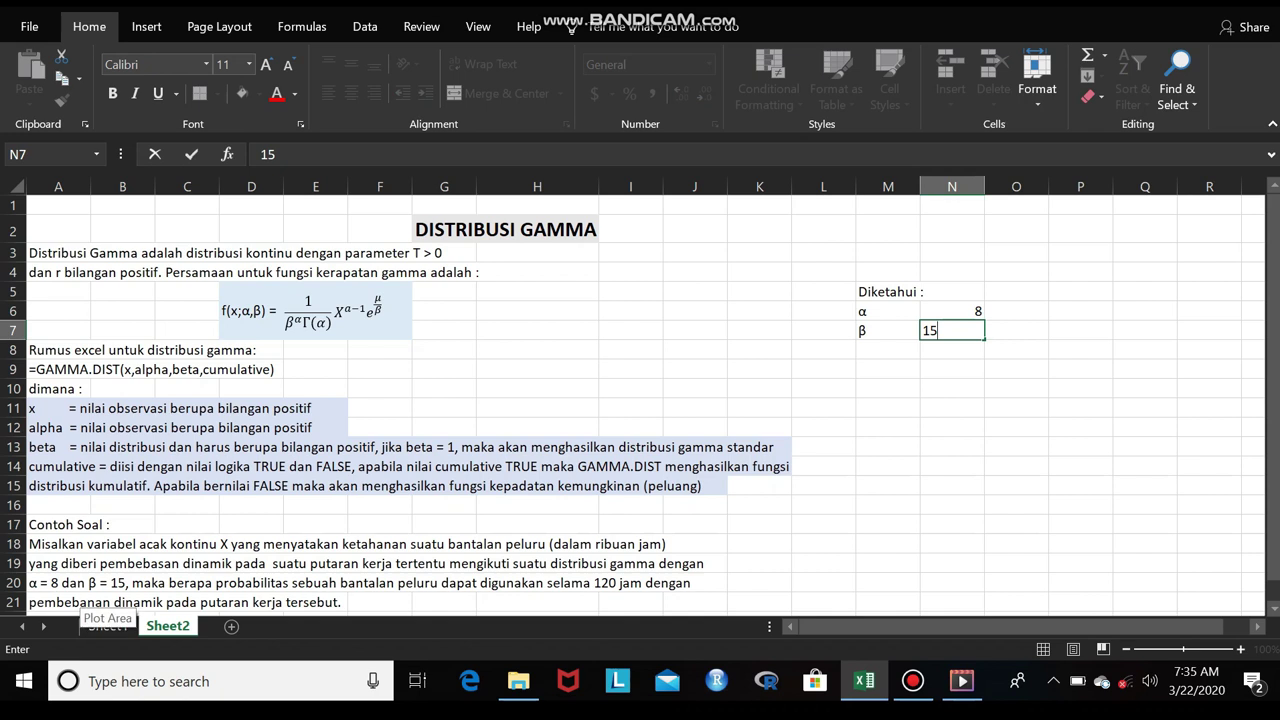
mouse_move(912, 681)
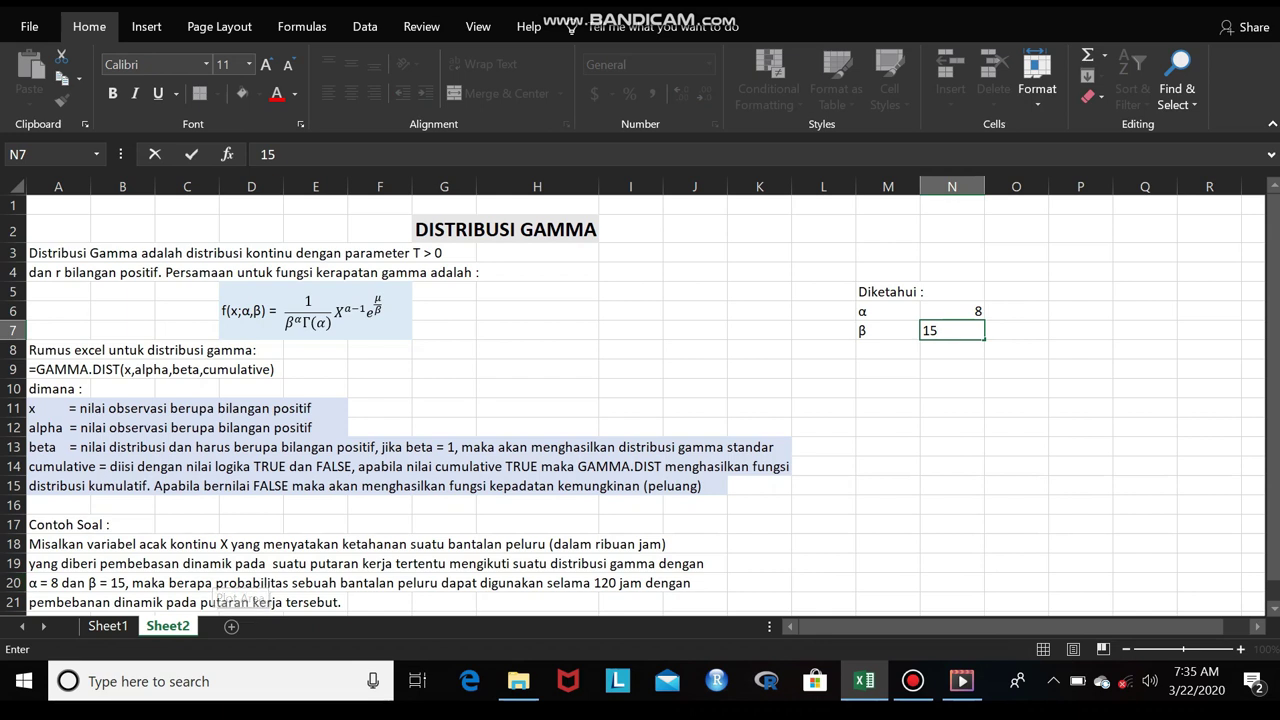
key("Return")
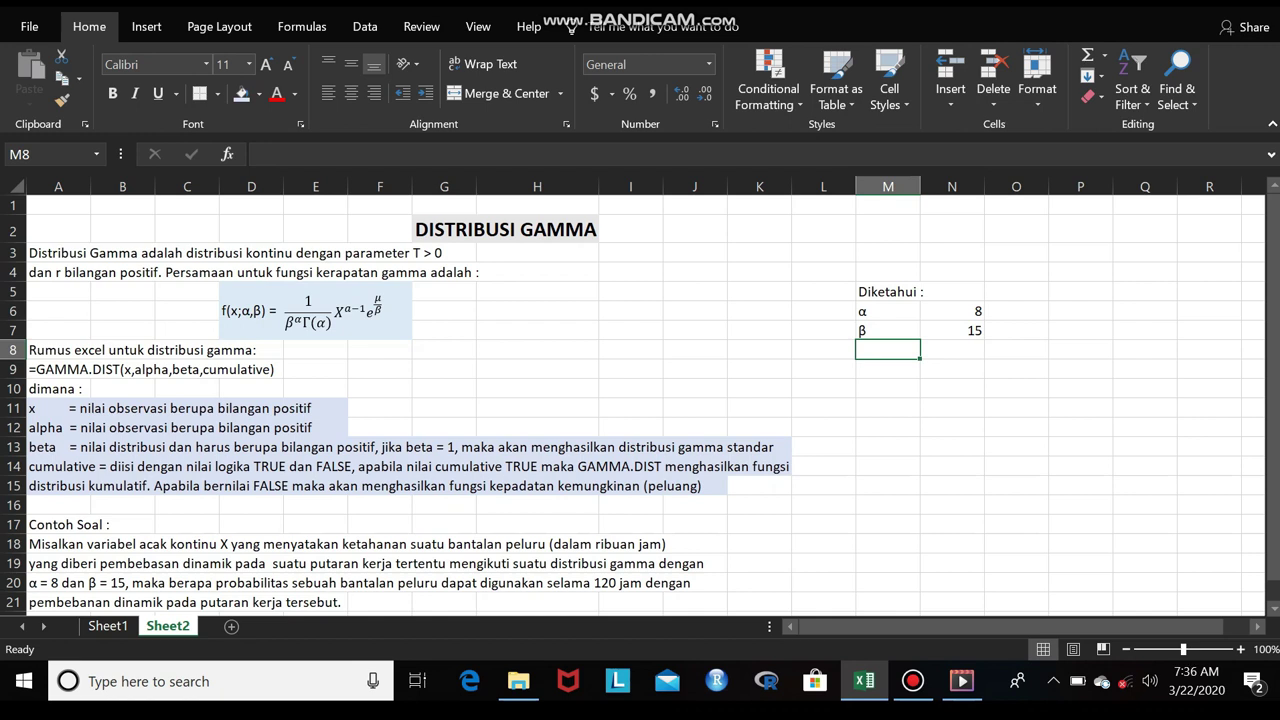
left_click(1080, 310)
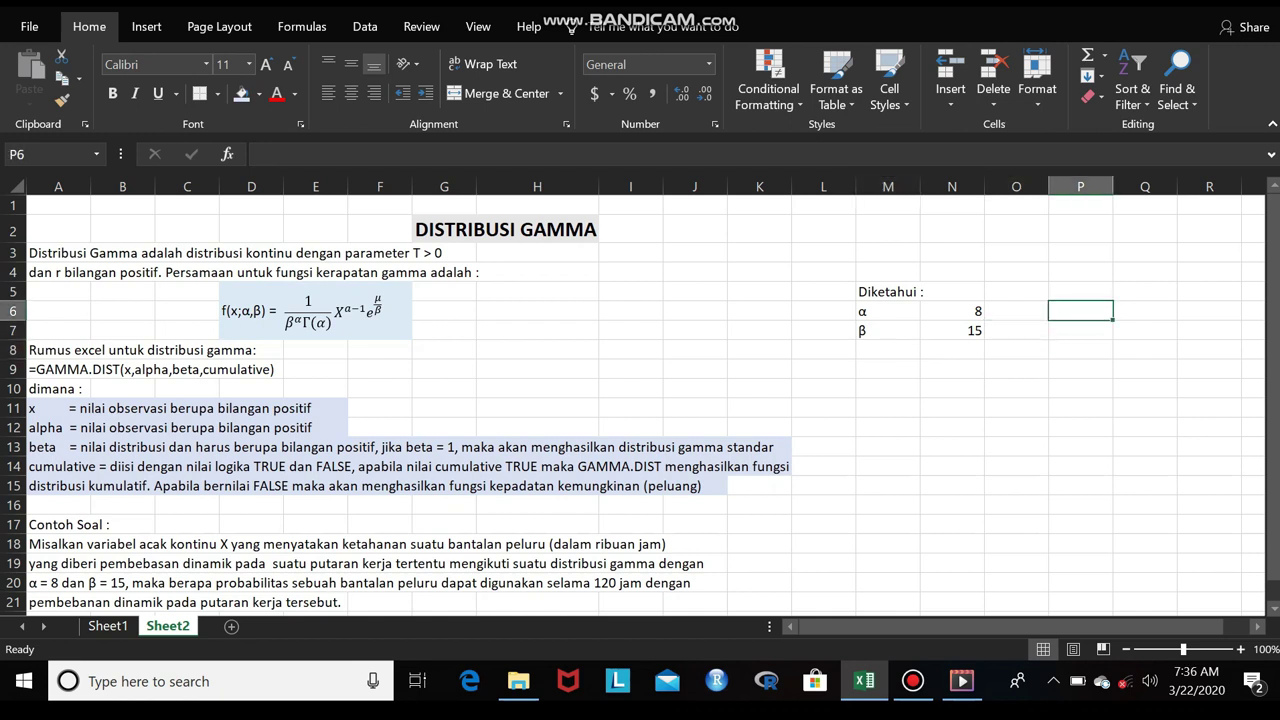
Step: Label M8 'cumulative', widen column M, and note in N8 that FALSE is used for the gamma probability
left_click(888, 349)
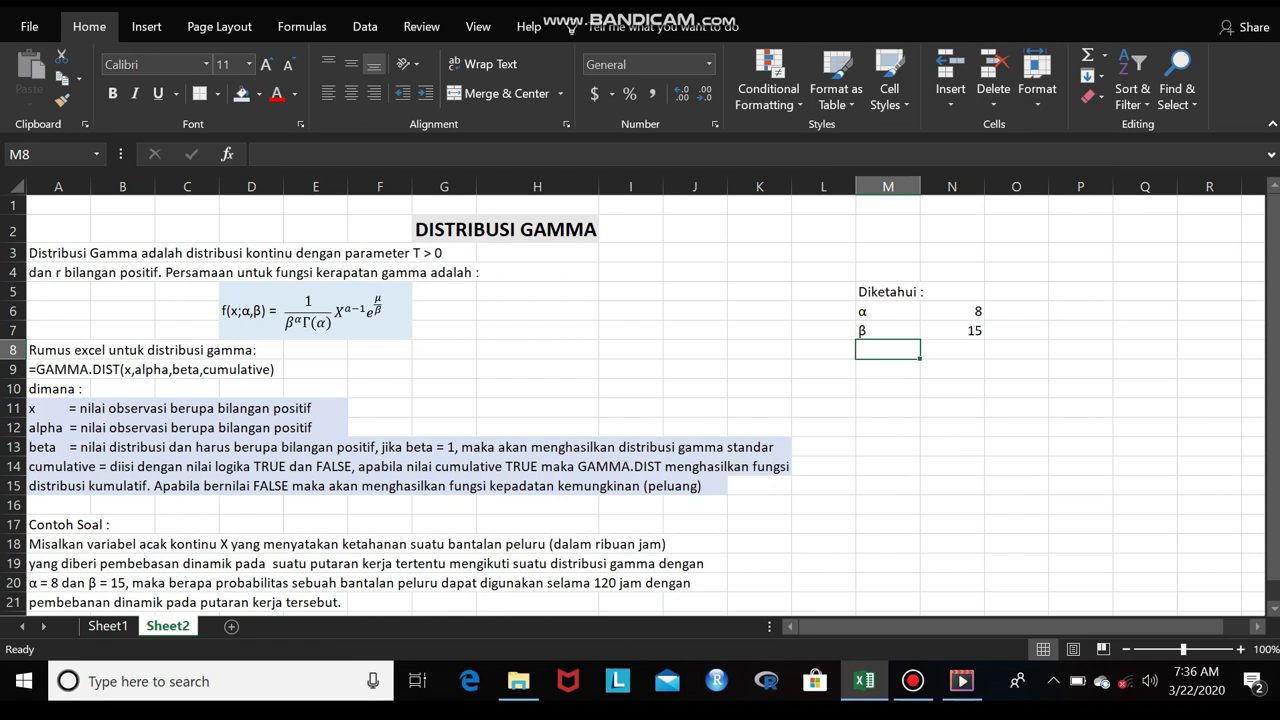
type("cumulative")
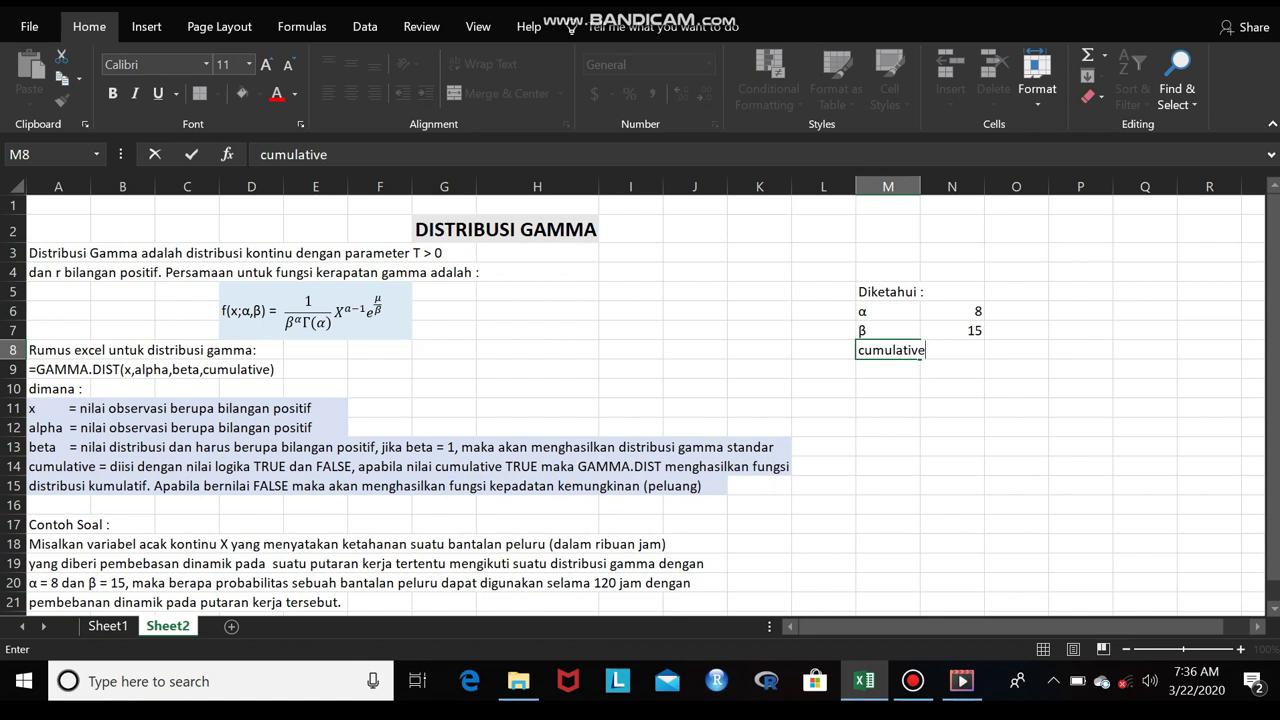
left_click(952, 349)
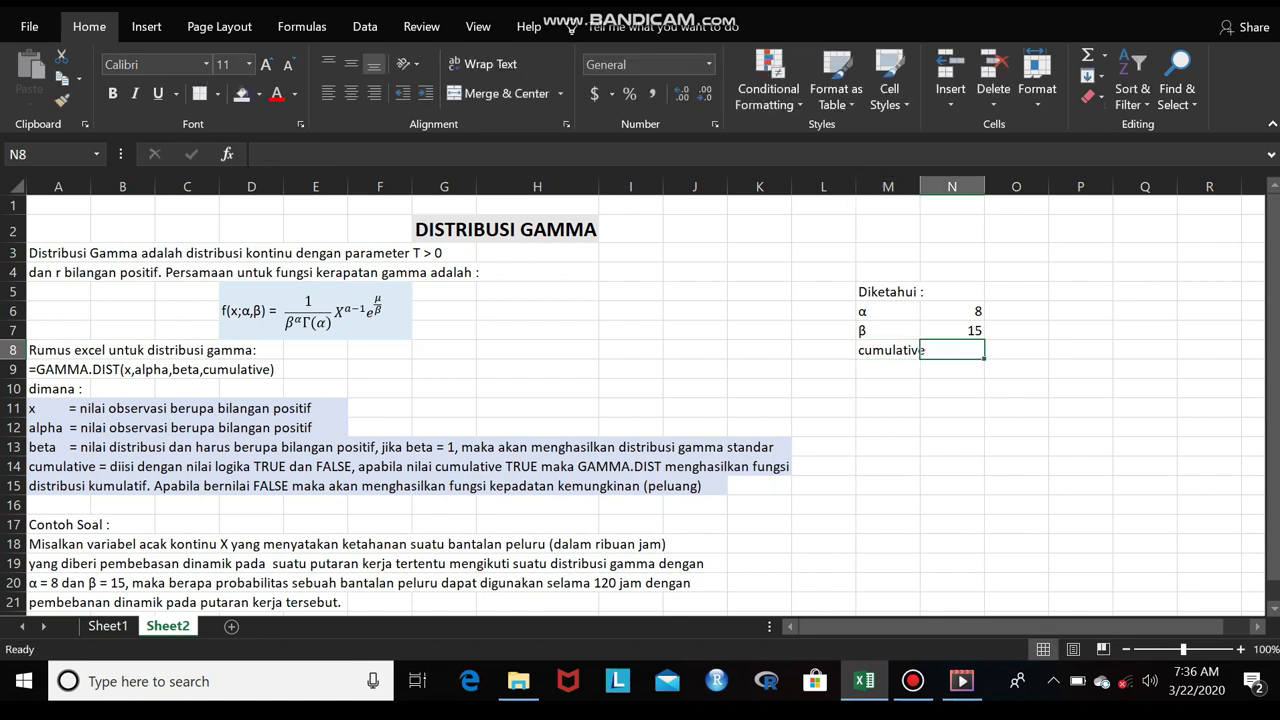
left_click_drag(920, 186, 933, 186)
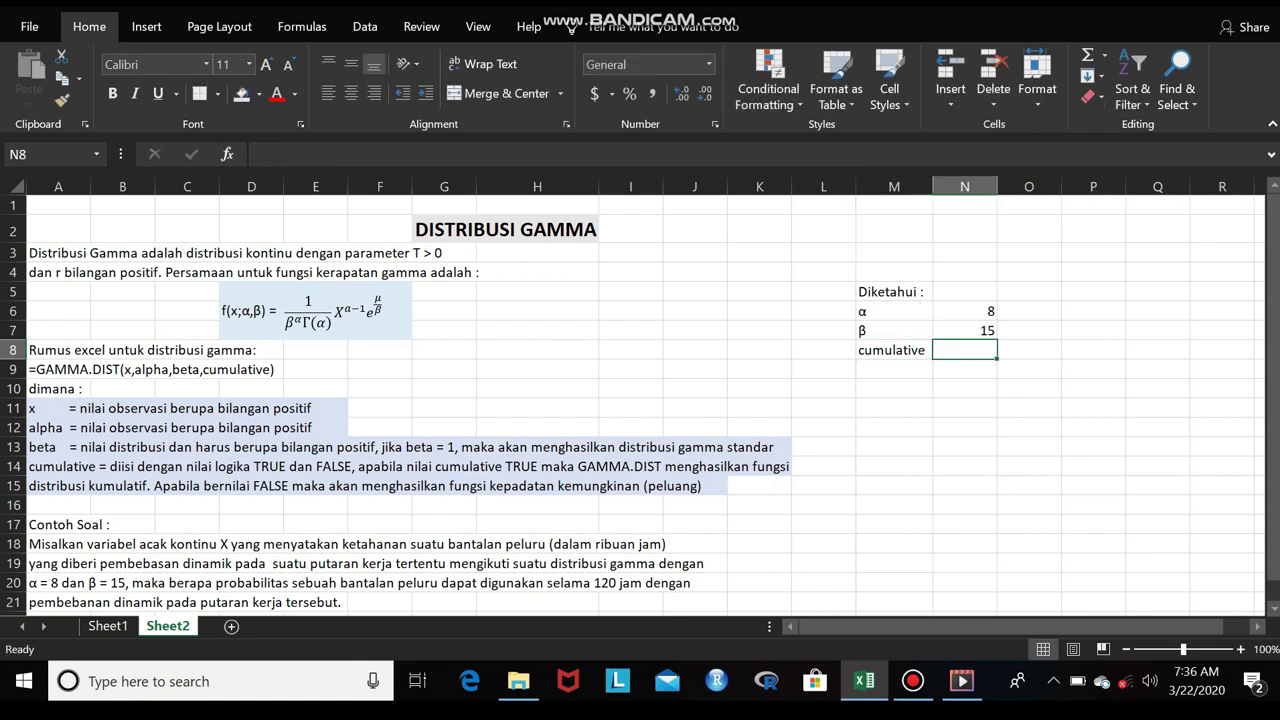
type("digunakan FALSE ")
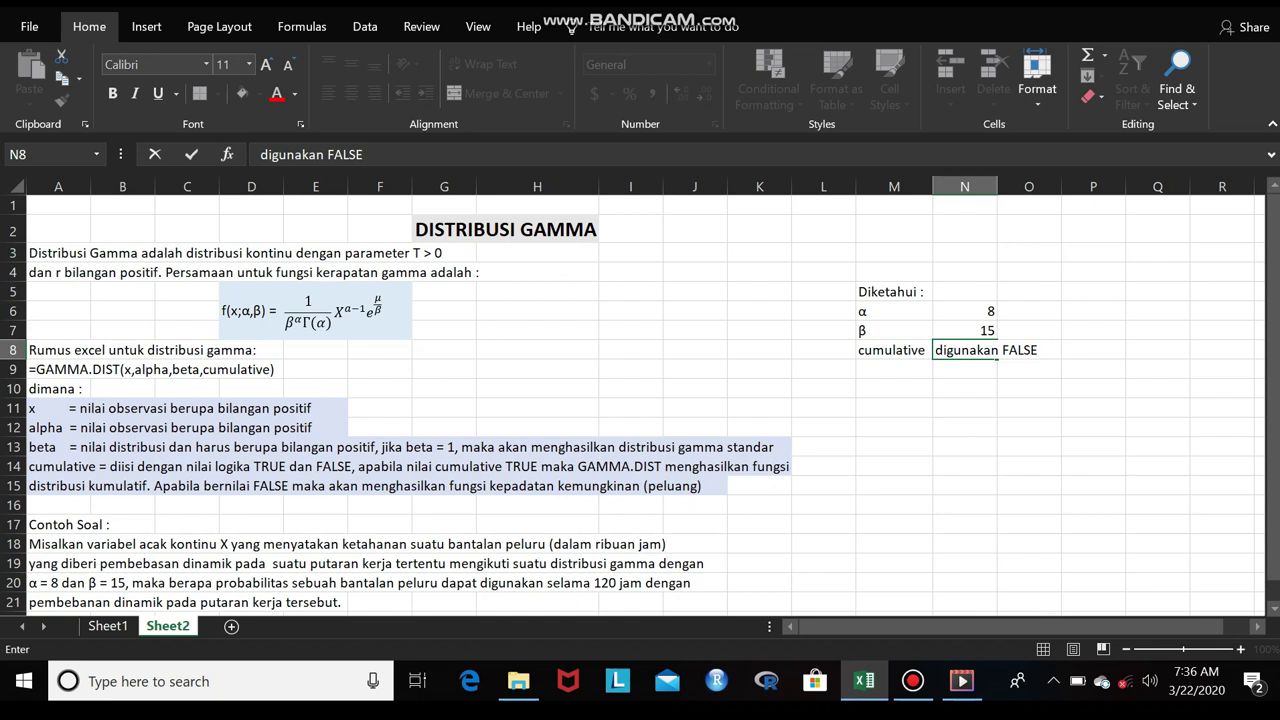
type("karenayang")
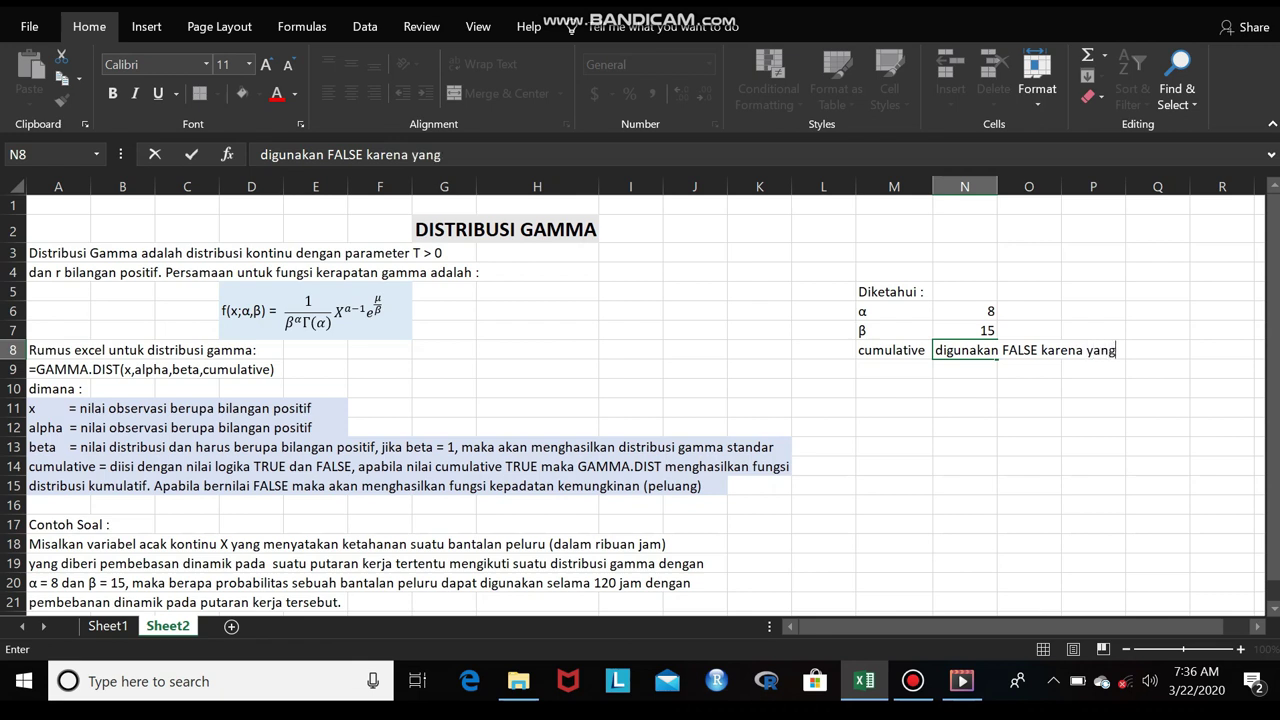
type("akan d")
type("cari adalah peluang")
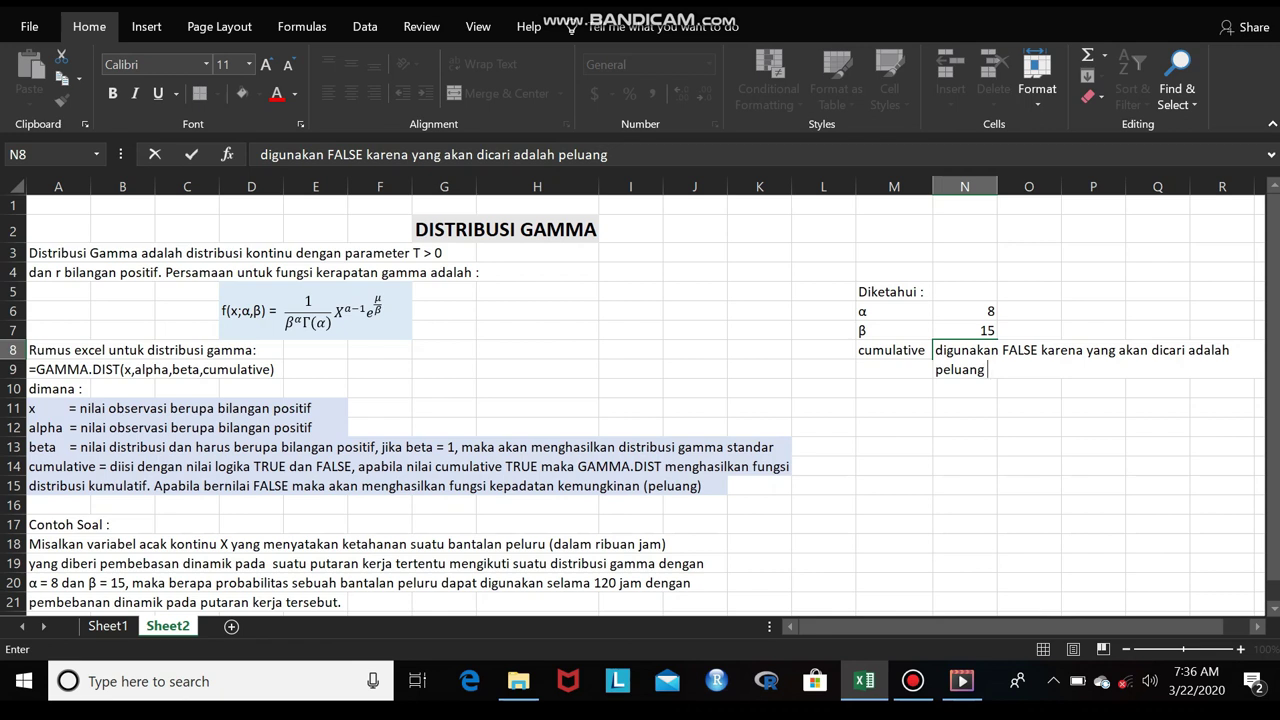
type(" distribusgamma")
key("Return")
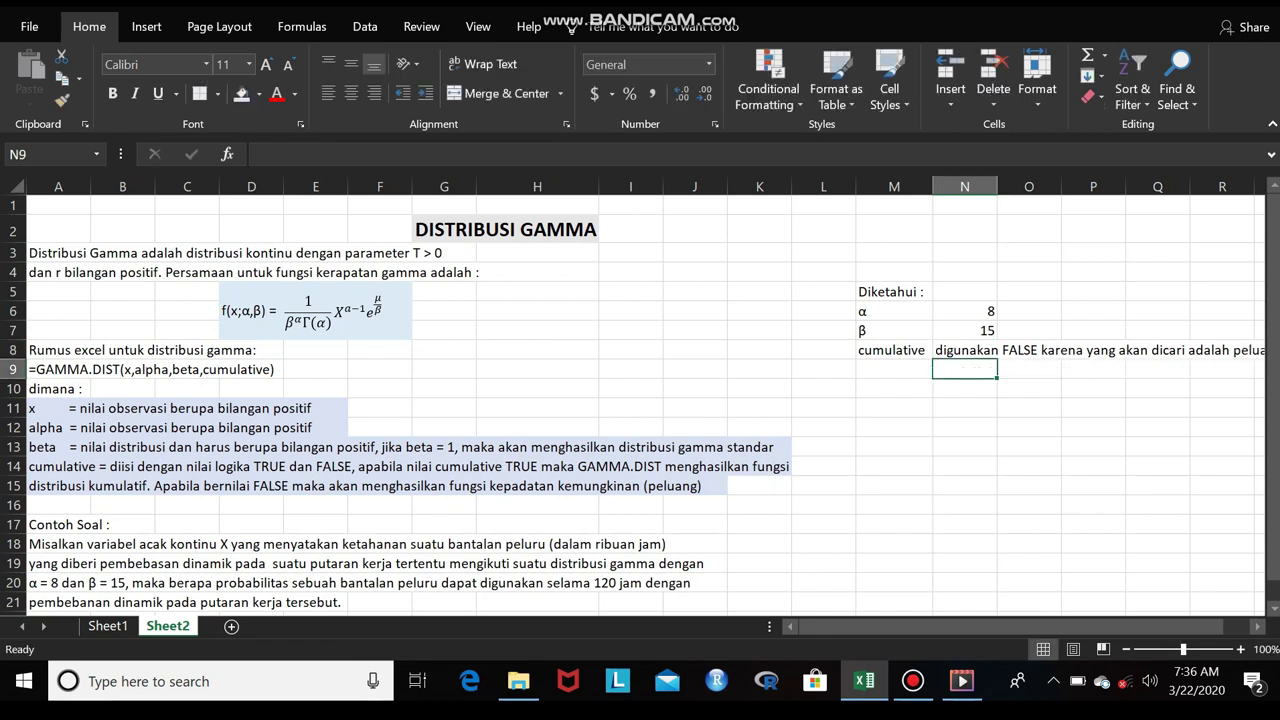
left_click_drag(932, 186, 943, 186)
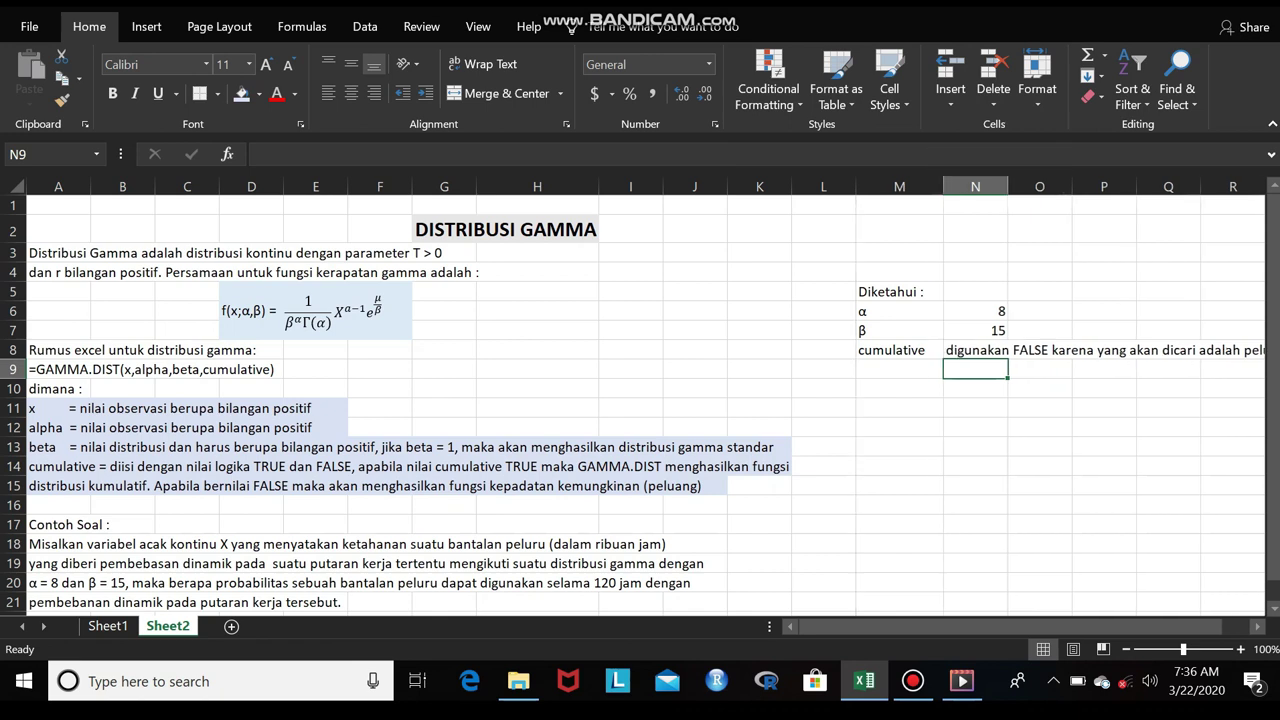
Step: Centre the given-value labels in M5:M8
left_click(899, 291)
left_click_drag(899, 291, 1045, 350)
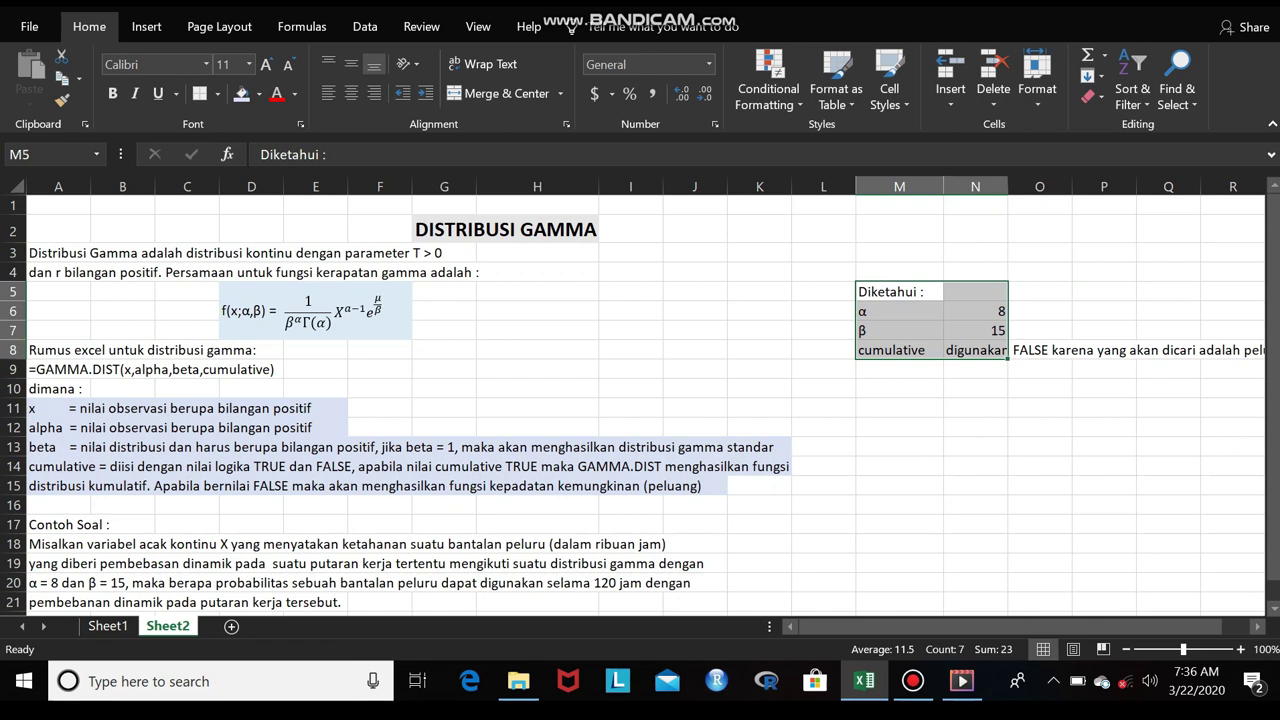
left_click(899, 350)
left_click(899, 291)
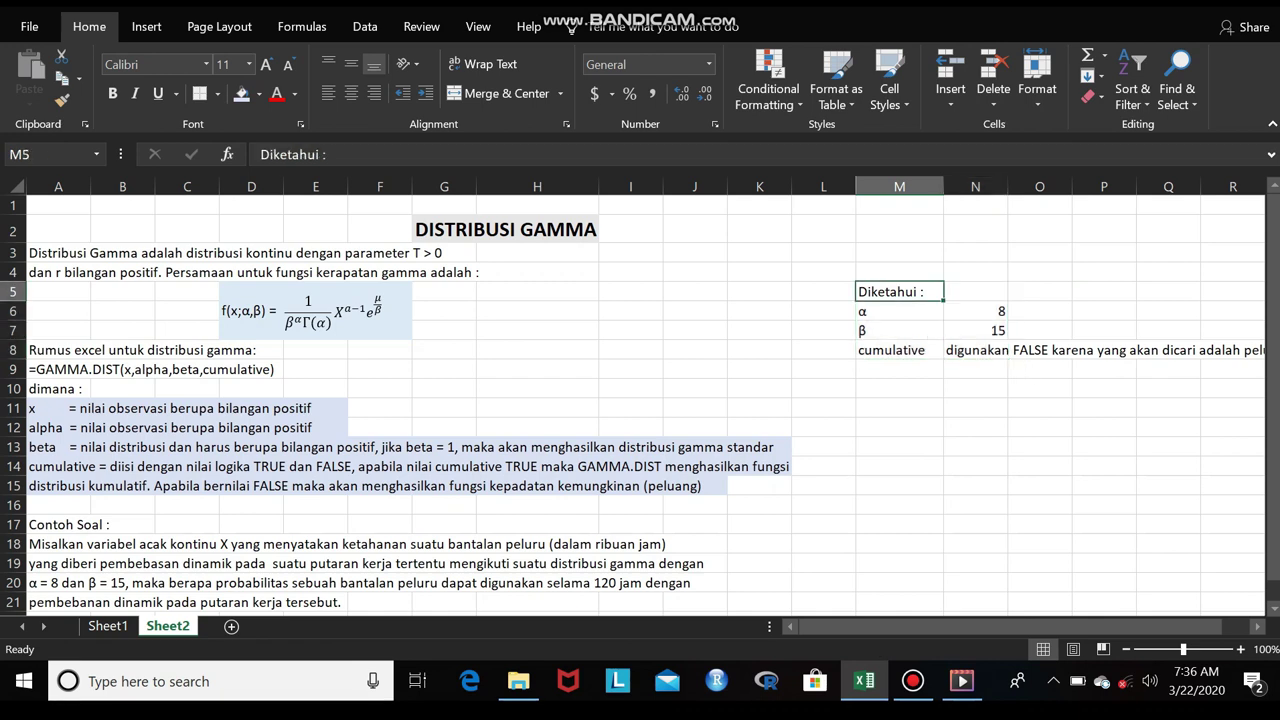
left_click_drag(899, 291, 899, 350)
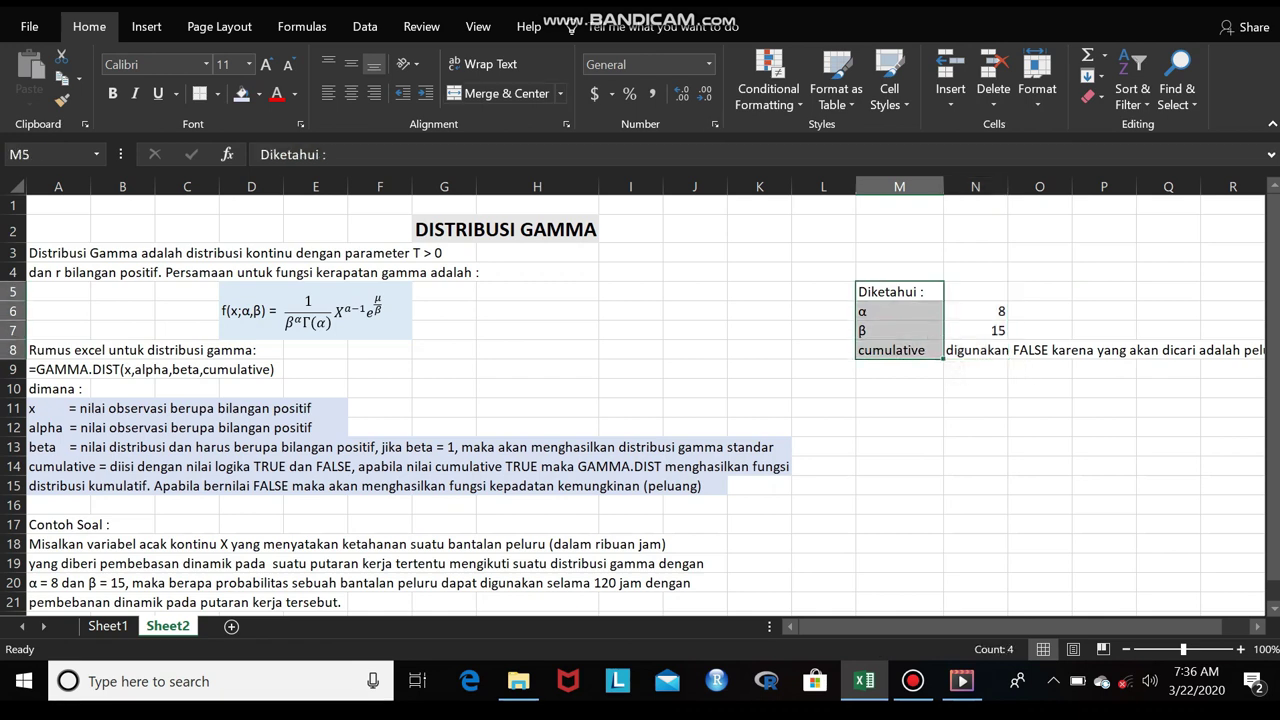
left_click(351, 92)
Step: Give the 'Diketahui :' label cell M5 an orange fill
left_click(975, 330)
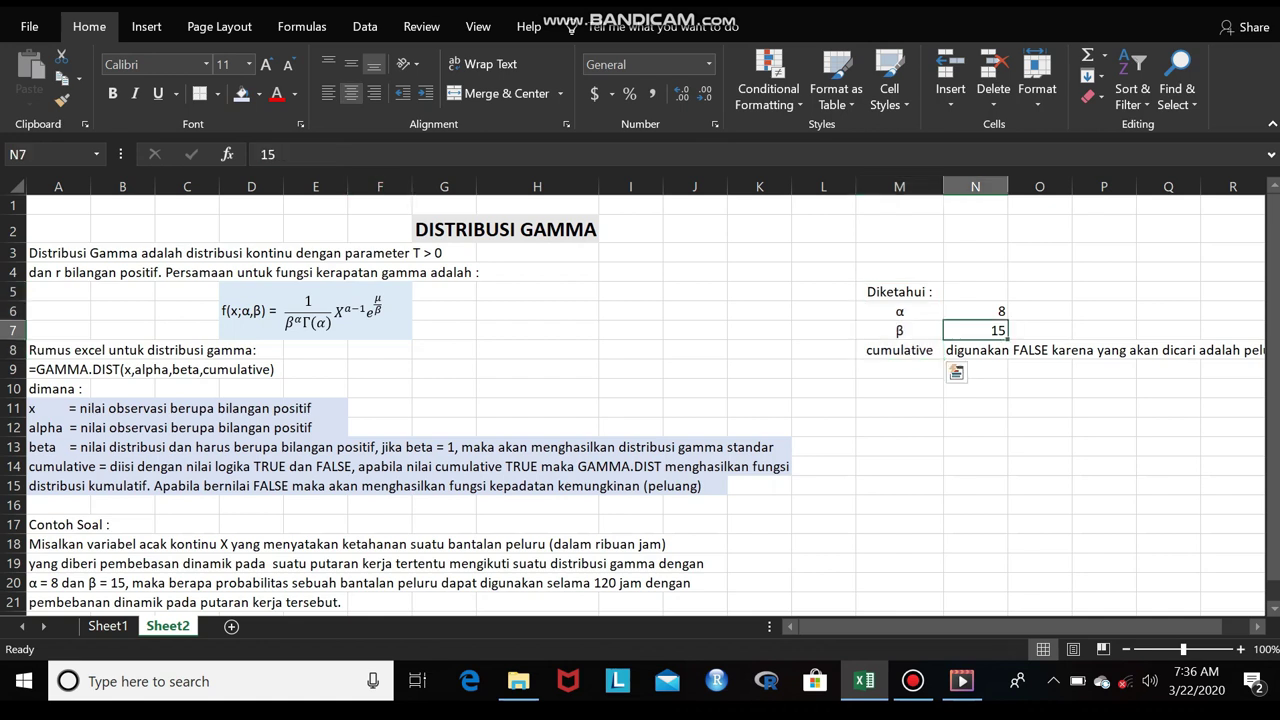
left_click(975, 311)
left_click(899, 291)
left_click(899, 311)
left_click(899, 291)
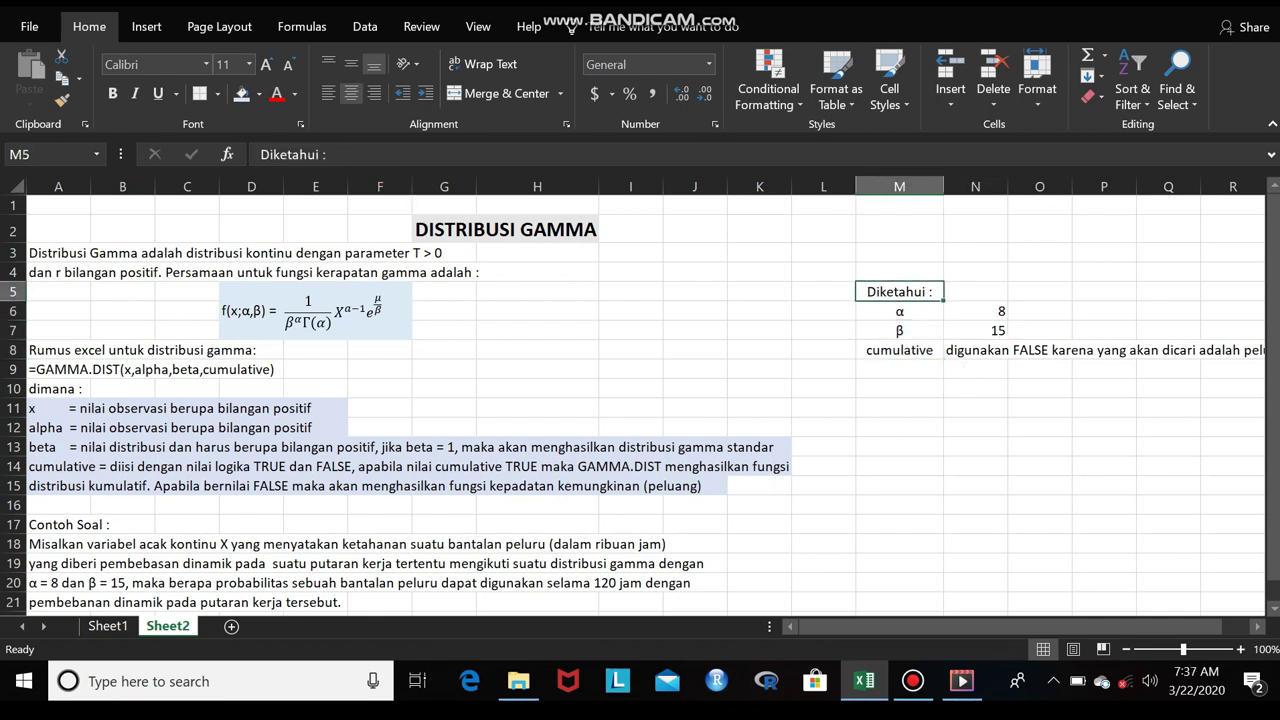
left_click(258, 93)
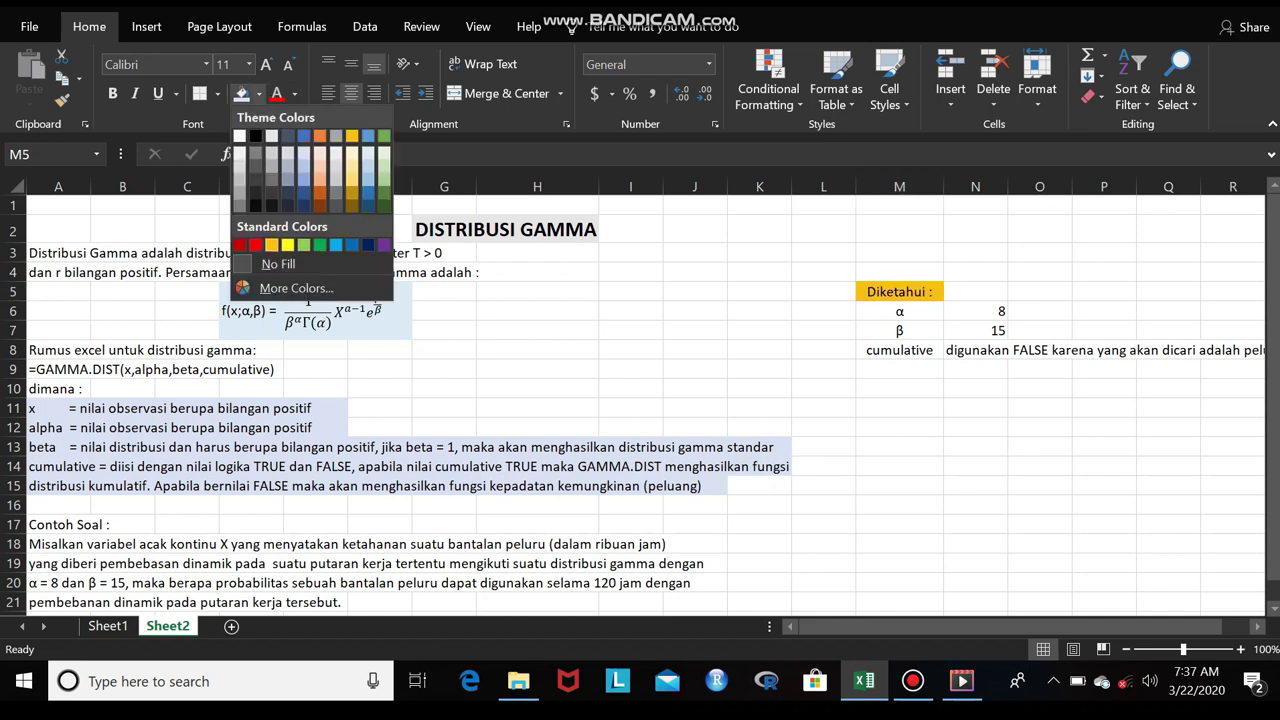
left_click(271, 245)
Step: Fill the α, β and cumulative rows light grey, including the row 8 explanation cells
left_click_drag(899, 311, 985, 350)
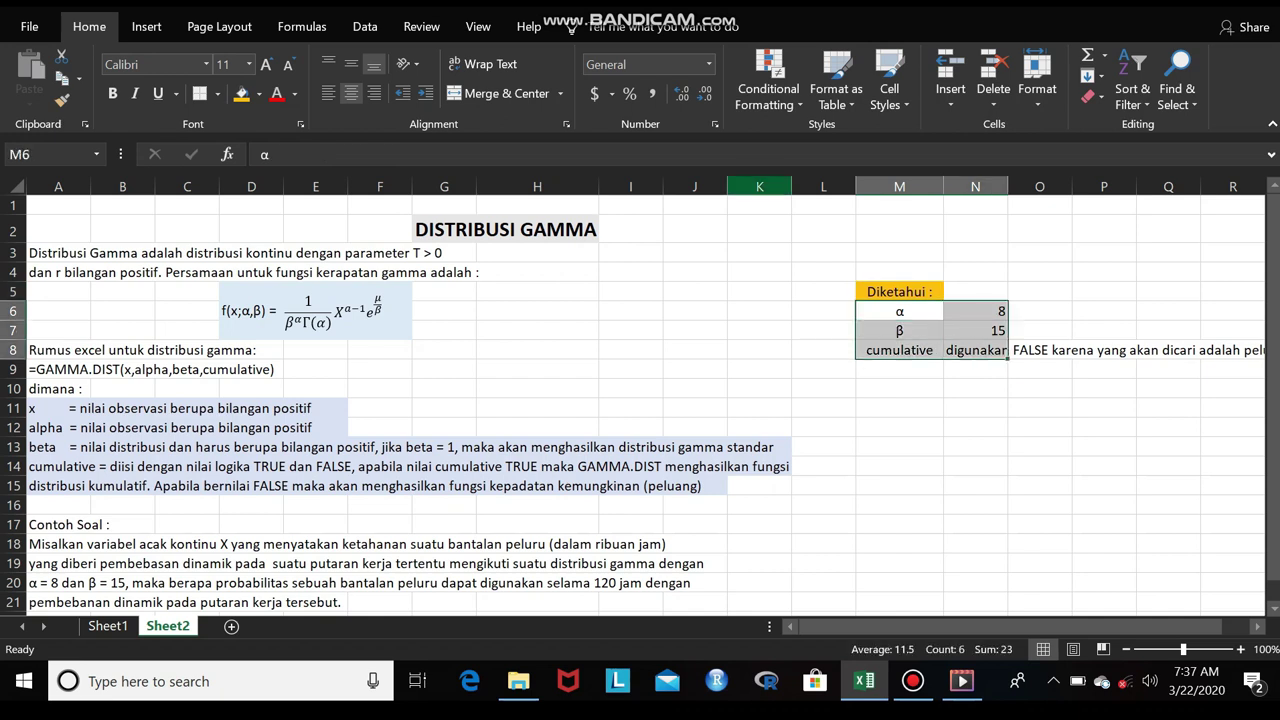
left_click(242, 93)
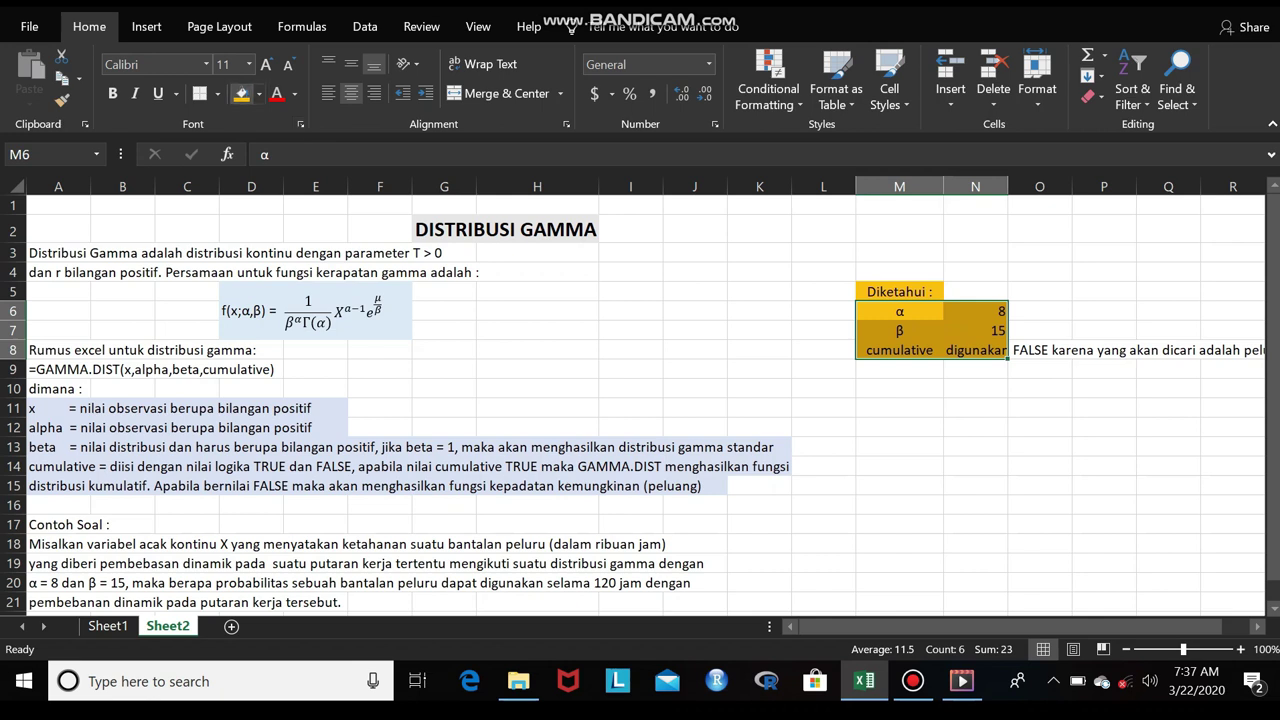
left_click(259, 93)
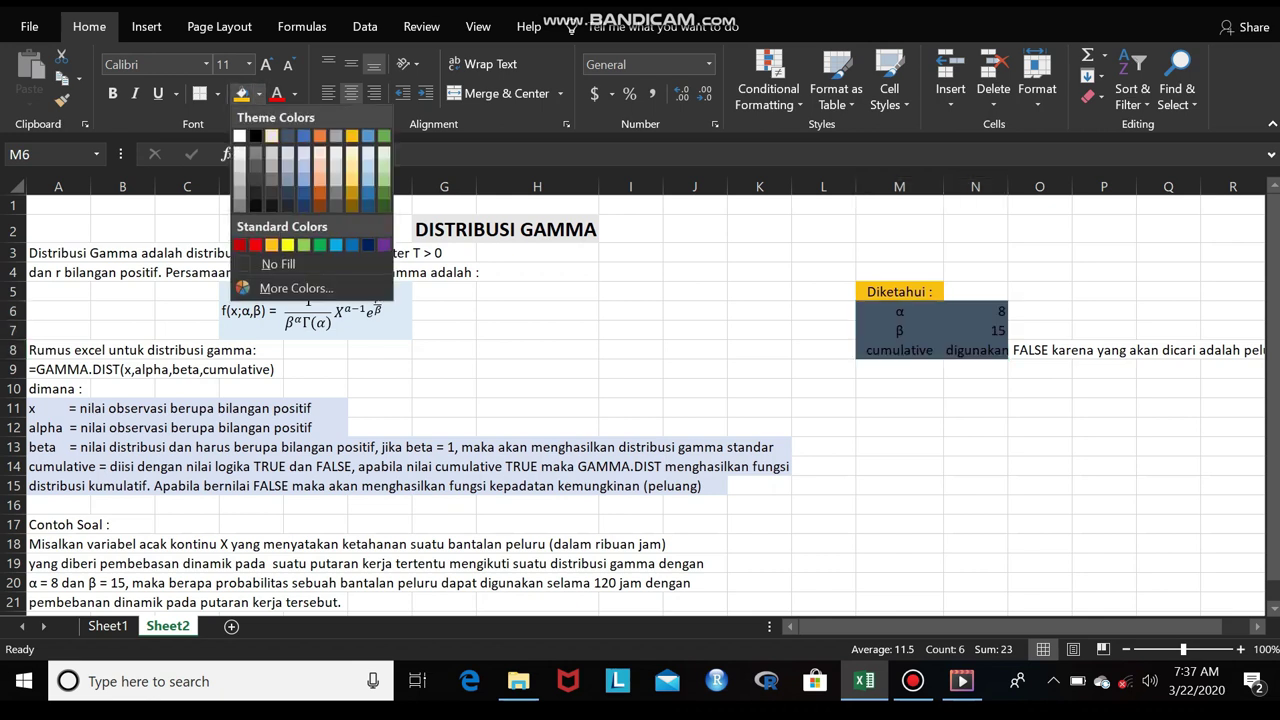
left_click(271, 136)
left_click(975, 350)
mouse_move(975, 350)
left_mouse_down()
mouse_move(1110, 369)
mouse_move(789, 350)
left_mouse_up()
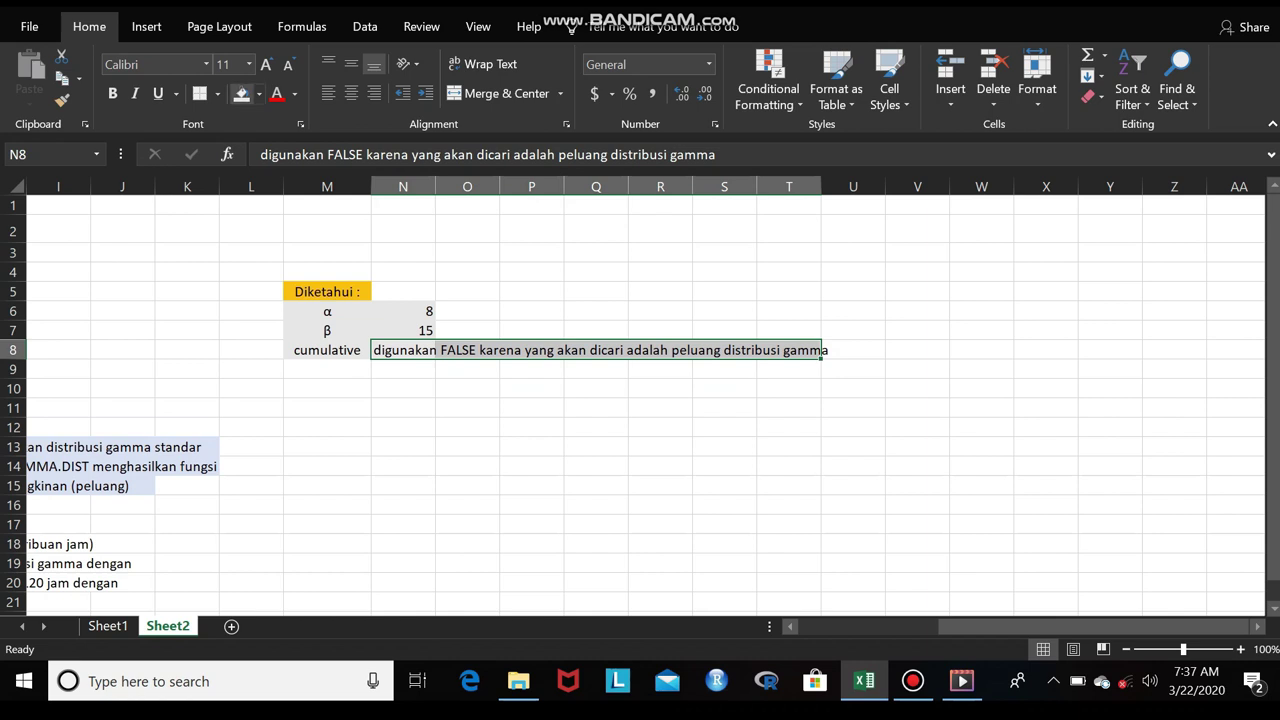
left_click(327, 388)
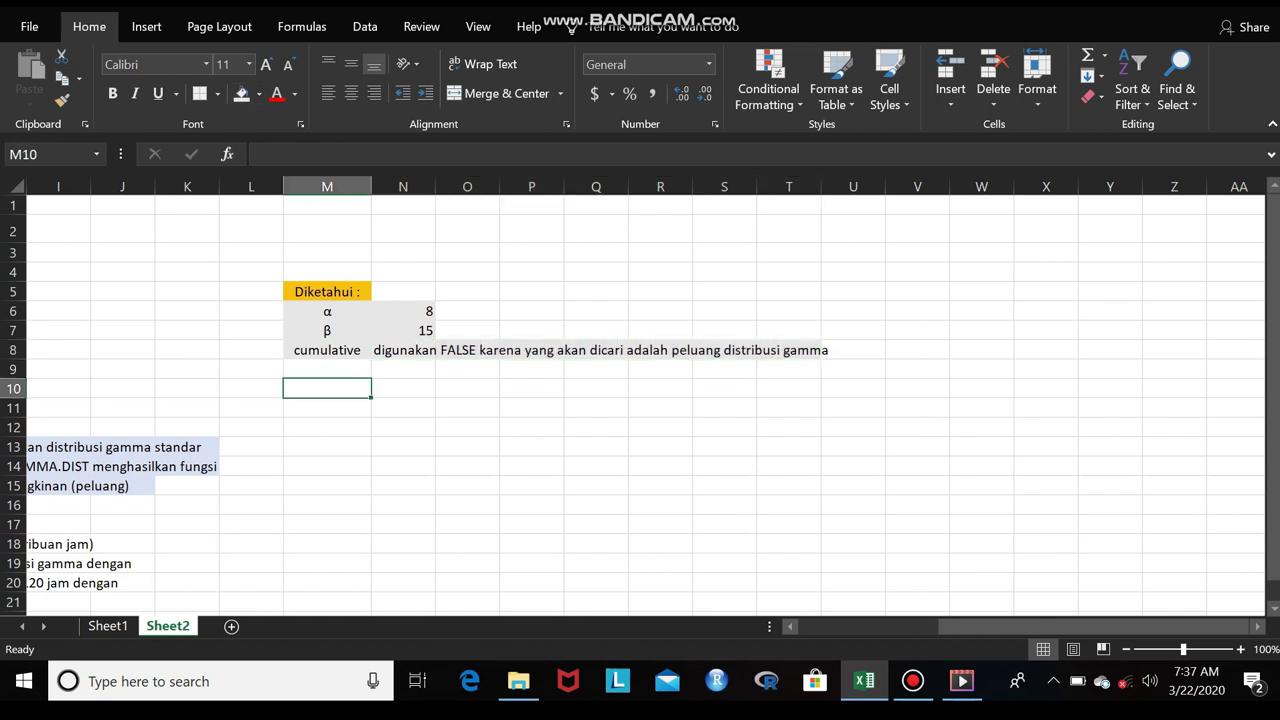
left_click(853, 349)
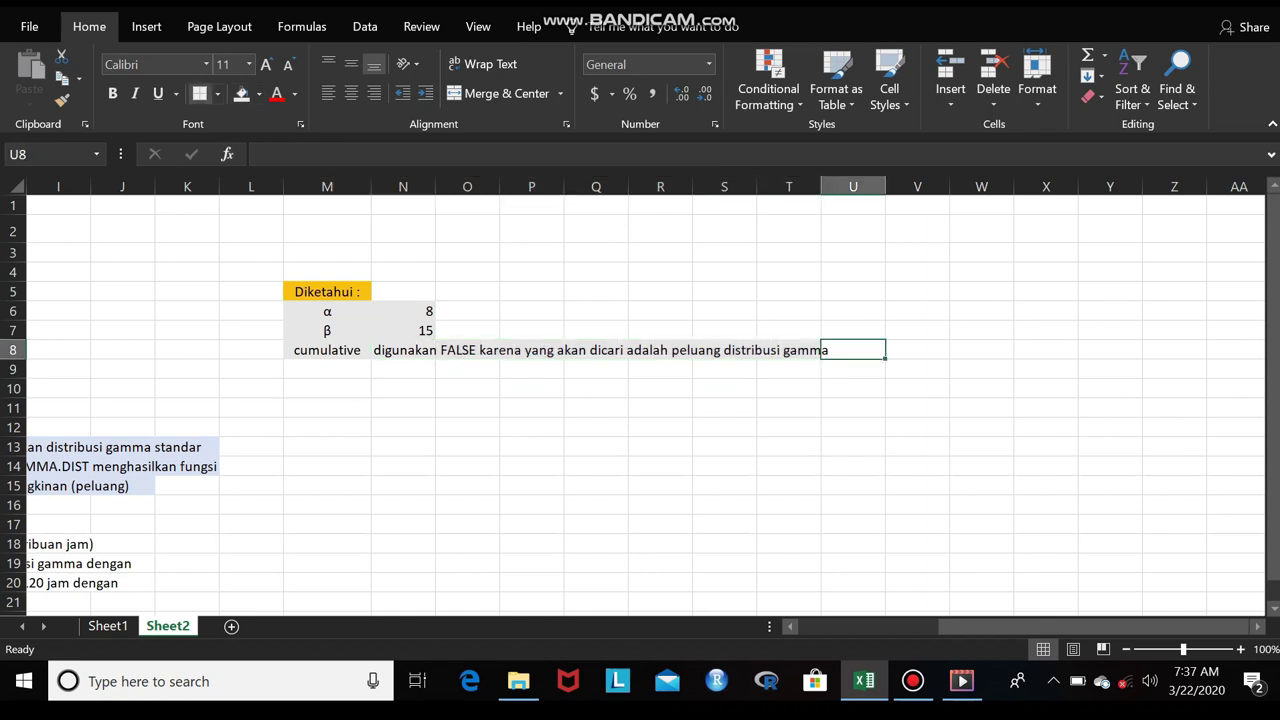
Step: Extend the light grey fill through U8 to cover the whole explanation, then scroll back left
left_click(327, 407)
left_click(327, 369)
left_click(327, 388)
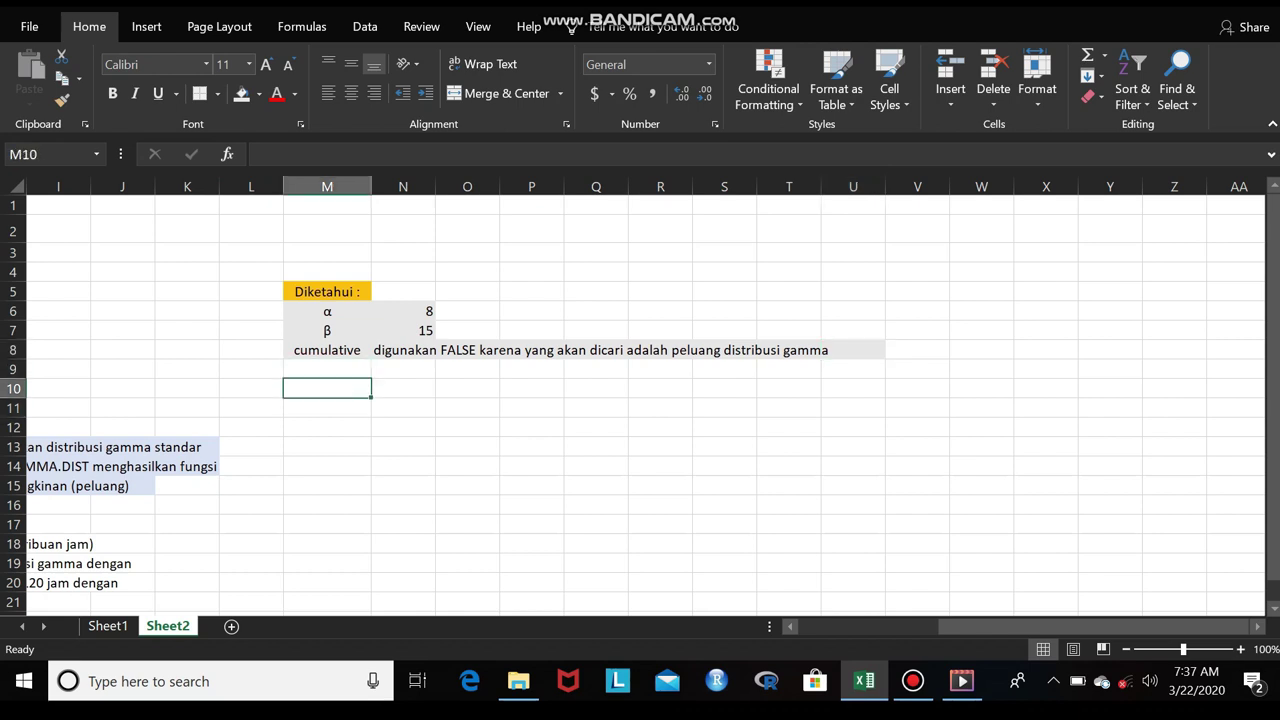
scroll(640, 400, "left", 5)
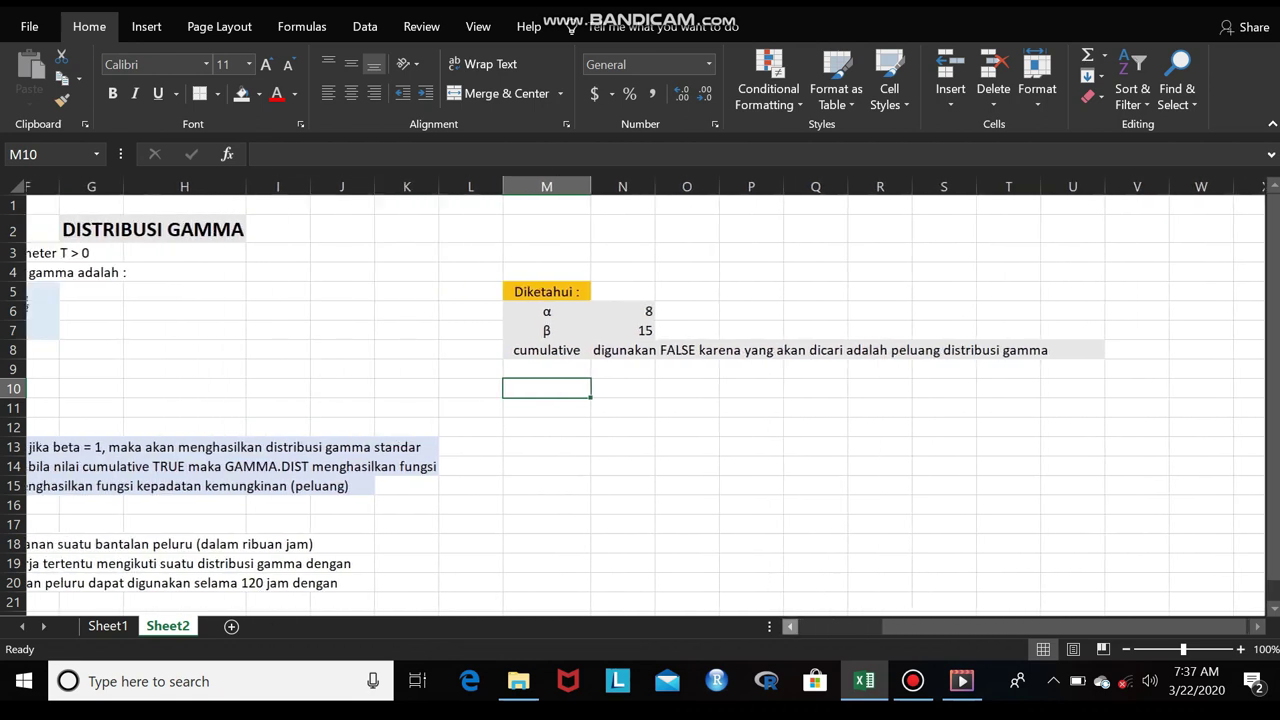
scroll(640, 400, "left", 1)
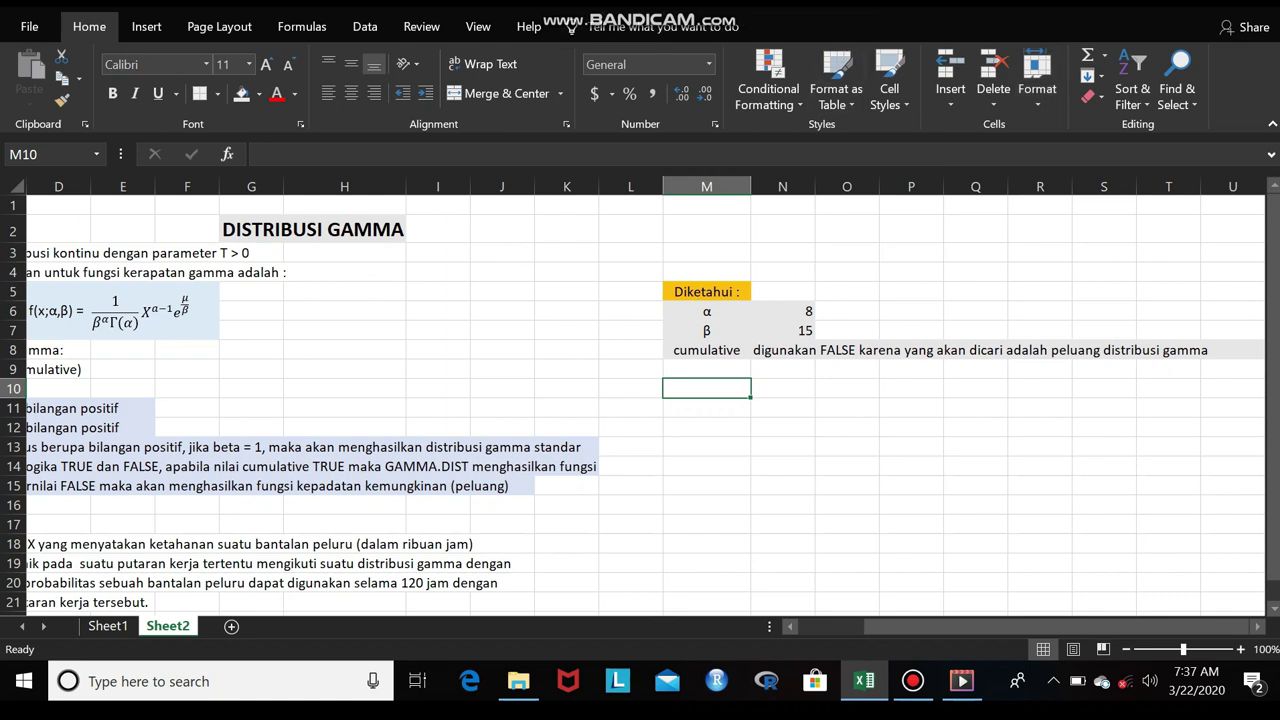
key("ctrl+shift+p")
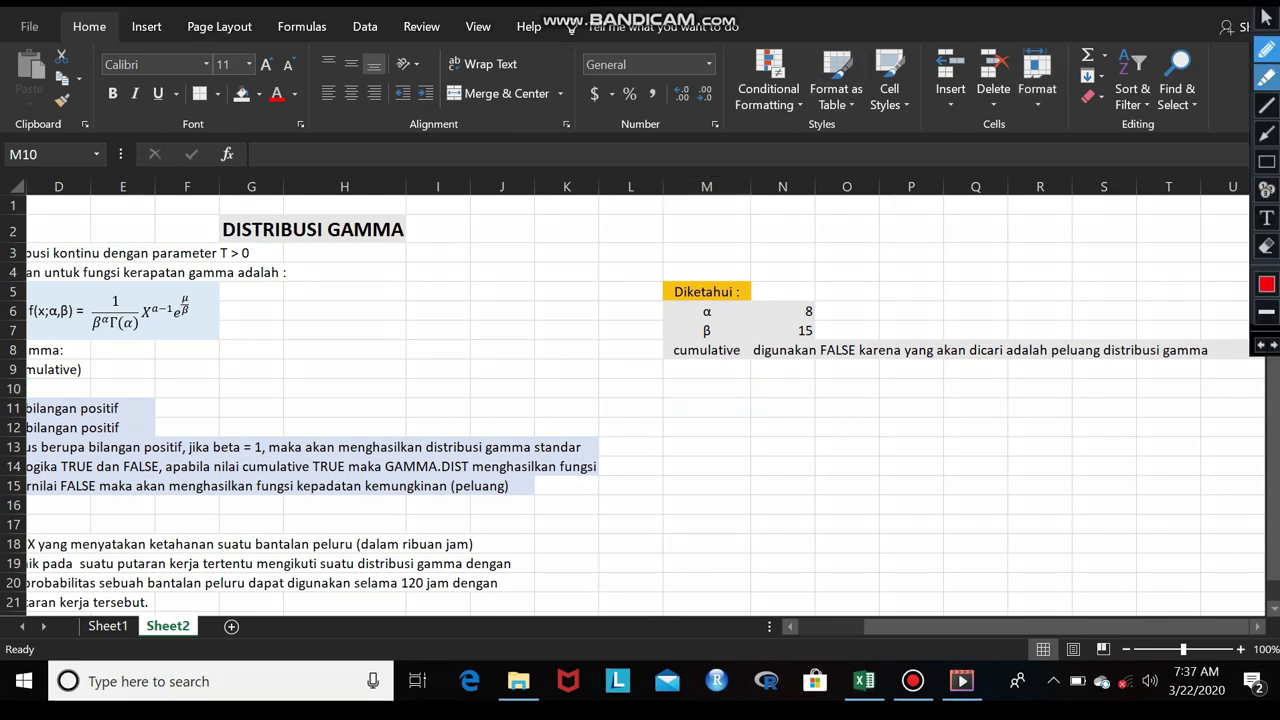
left_click(1266, 104)
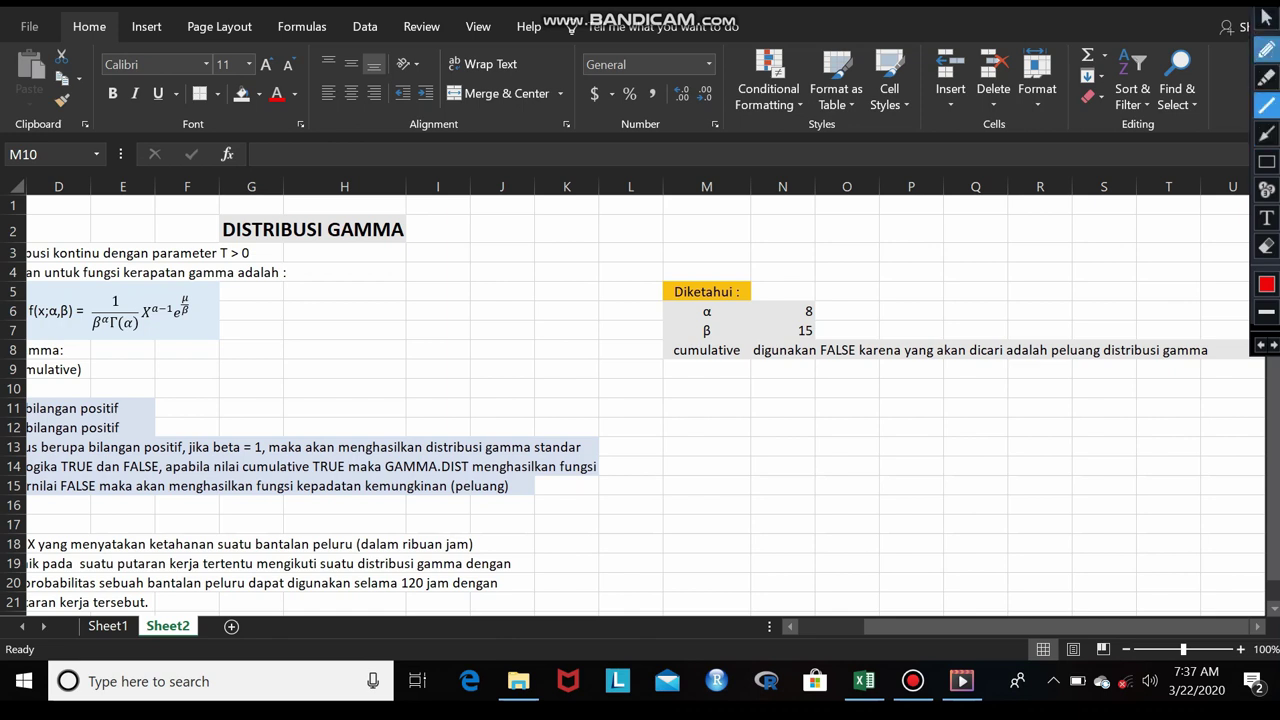
left_click(1266, 76)
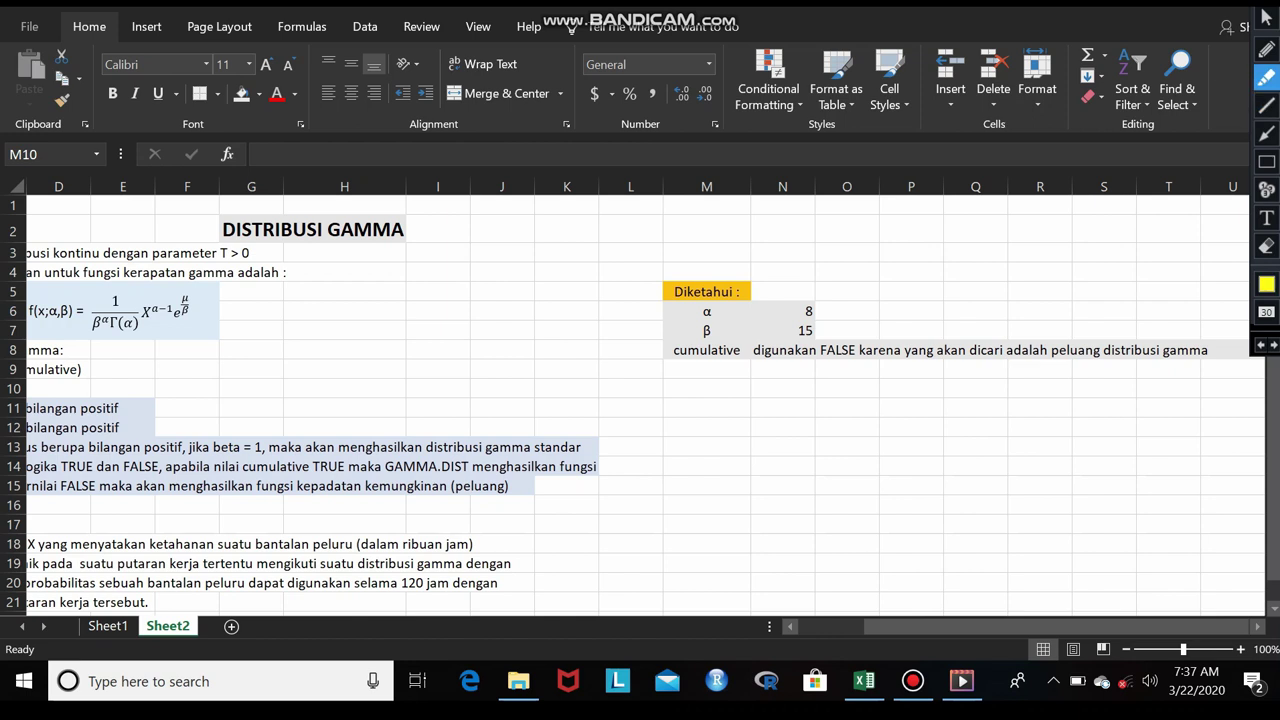
left_click_drag(432, 565, 452, 568)
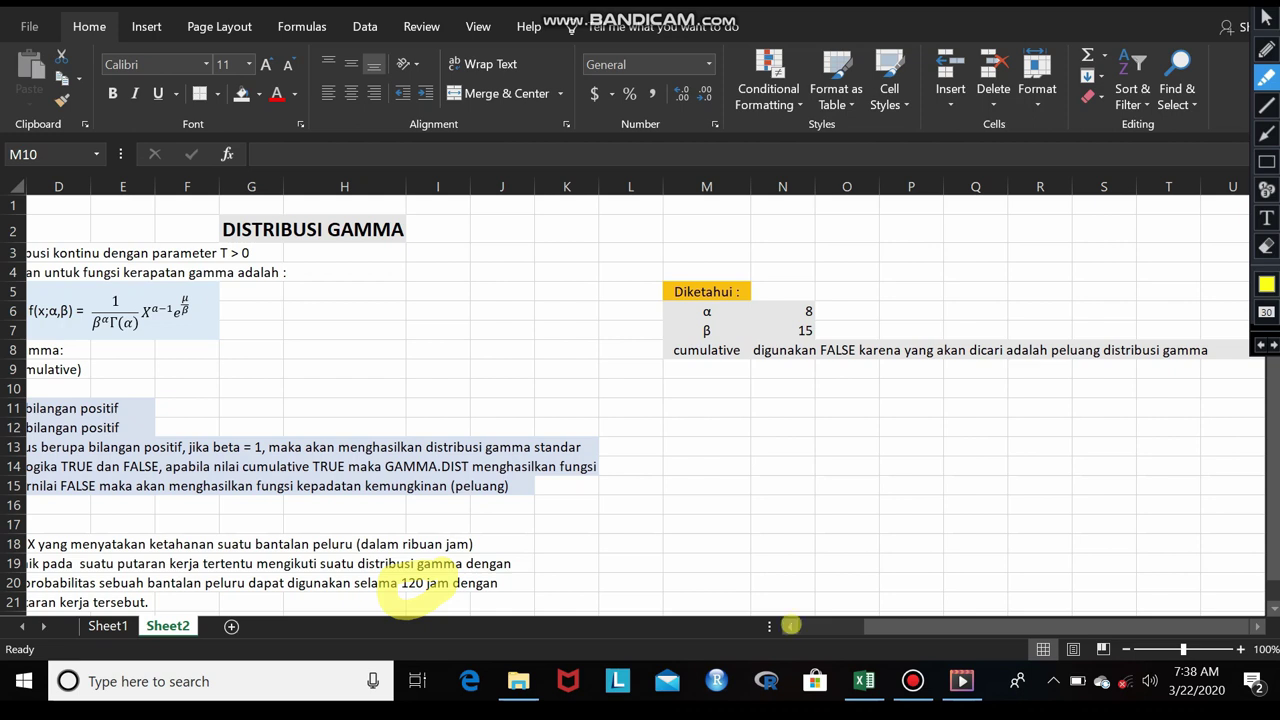
key("Escape")
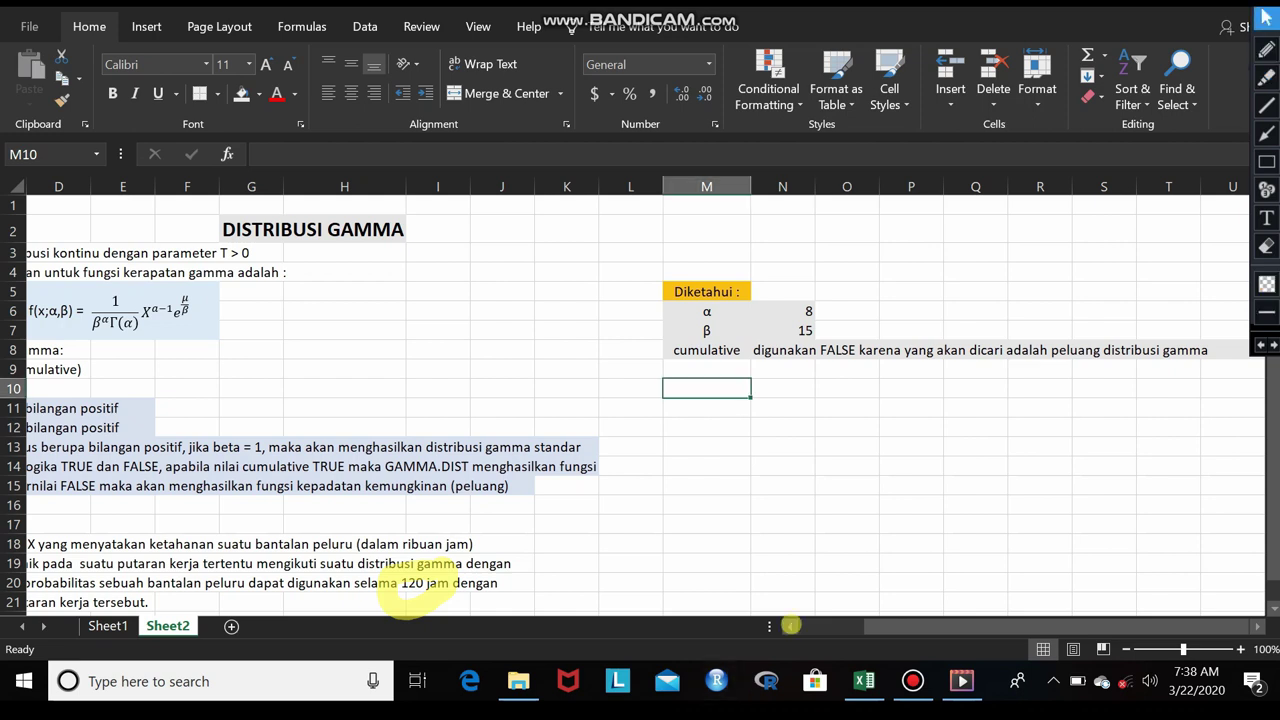
scroll(790, 625, "left", 1)
scroll(790, 625, "left", 1)
scroll(790, 625, "left", 1)
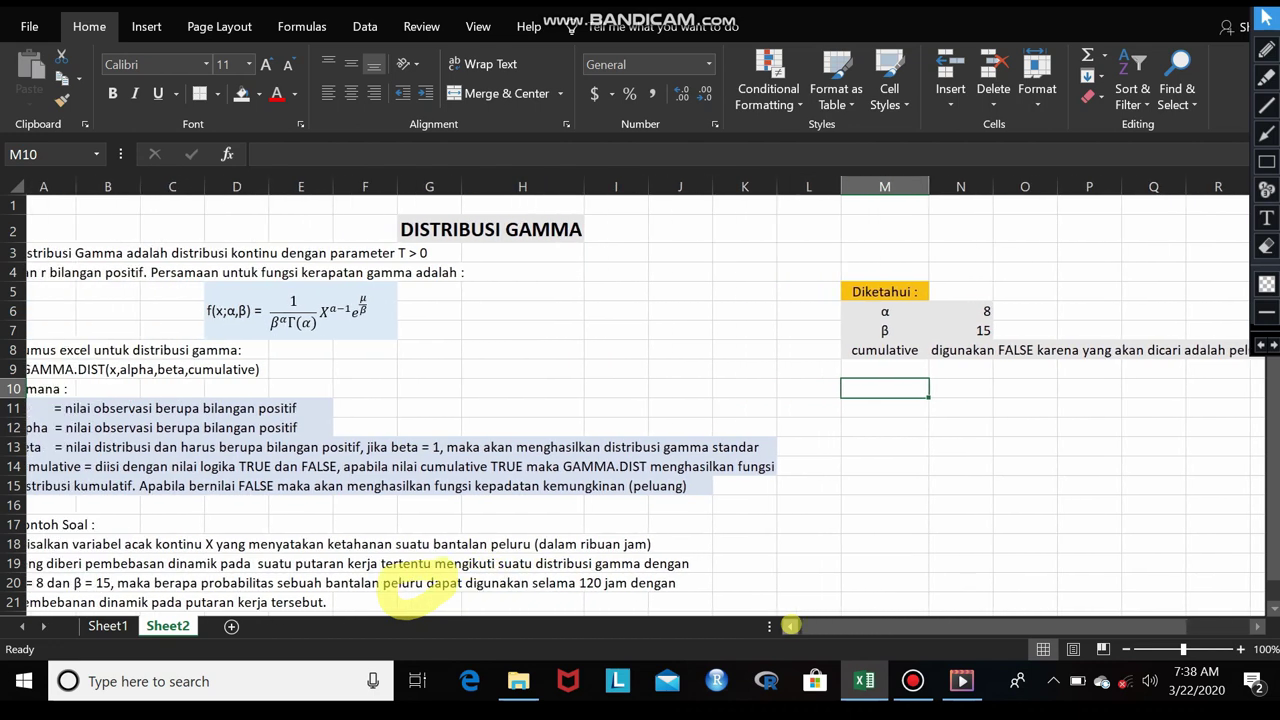
key("ctrl+shift+p")
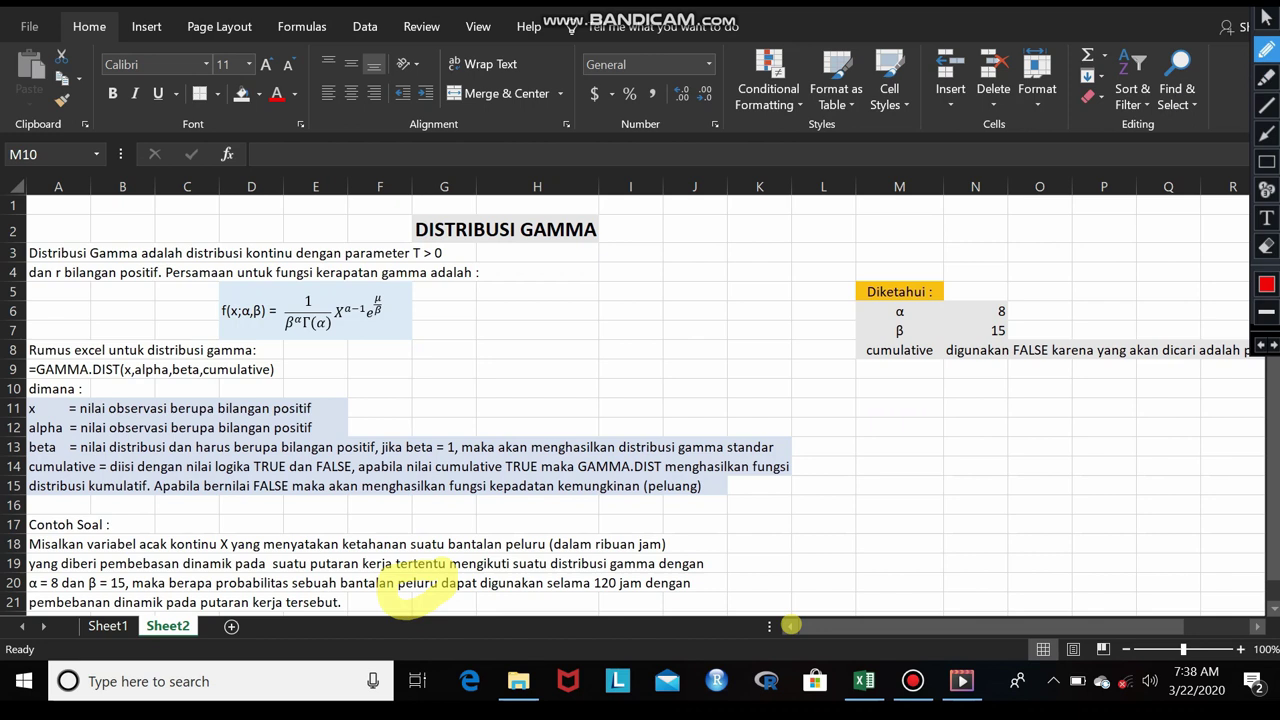
mouse_move(133, 566)
left_mouse_down()
mouse_move(64, 603)
mouse_move(136, 596)
mouse_move(134, 570)
left_mouse_up()
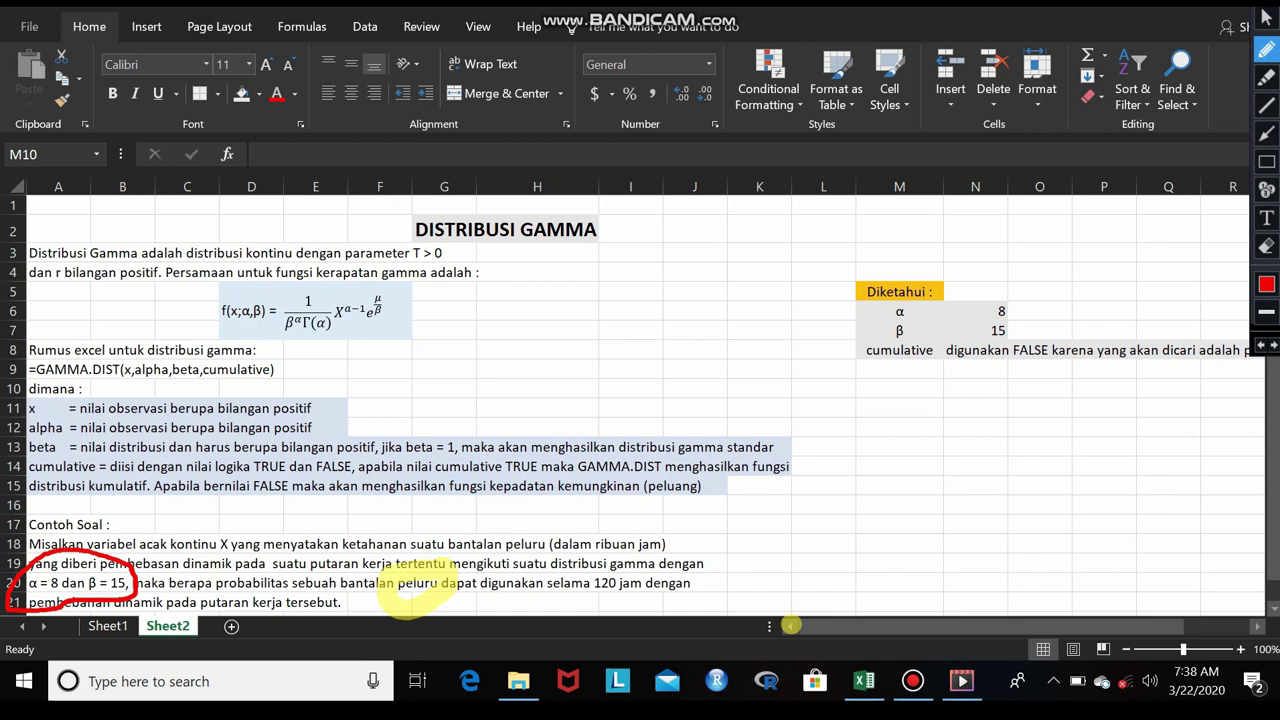
mouse_move(636, 563)
left_mouse_down()
mouse_move(580, 588)
mouse_move(626, 600)
mouse_move(642, 567)
left_mouse_up()
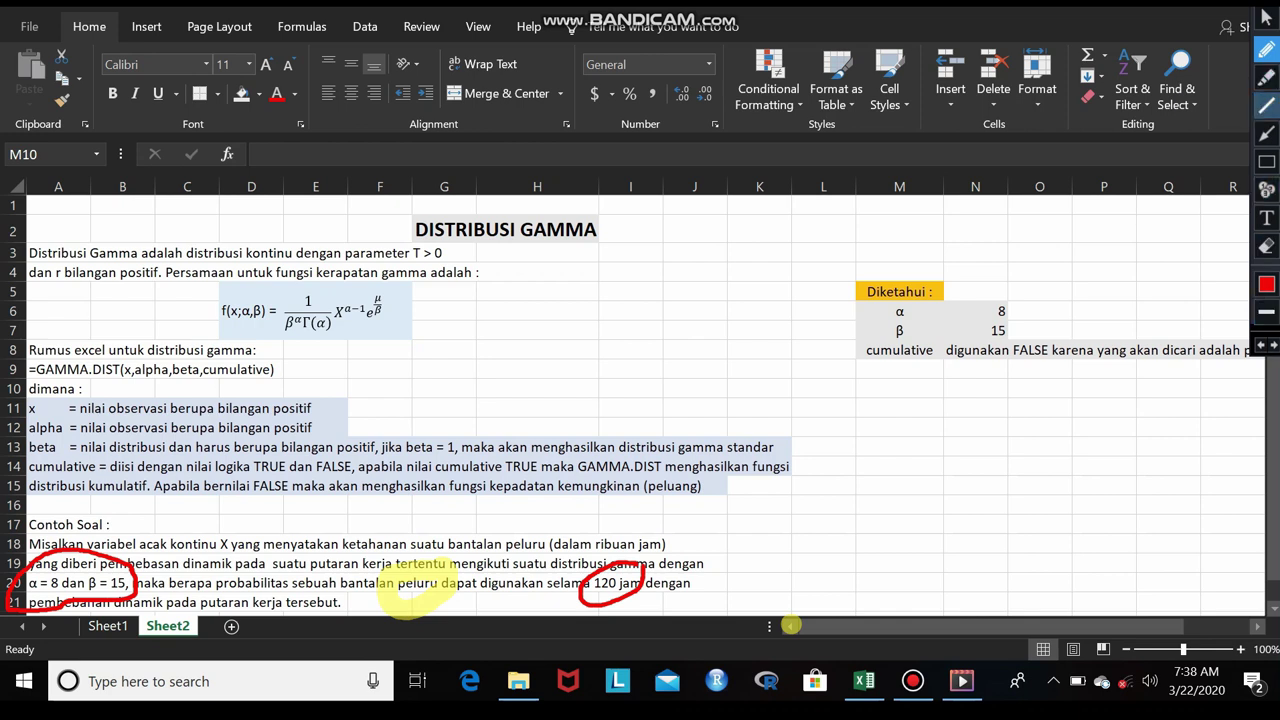
left_click(1266, 104)
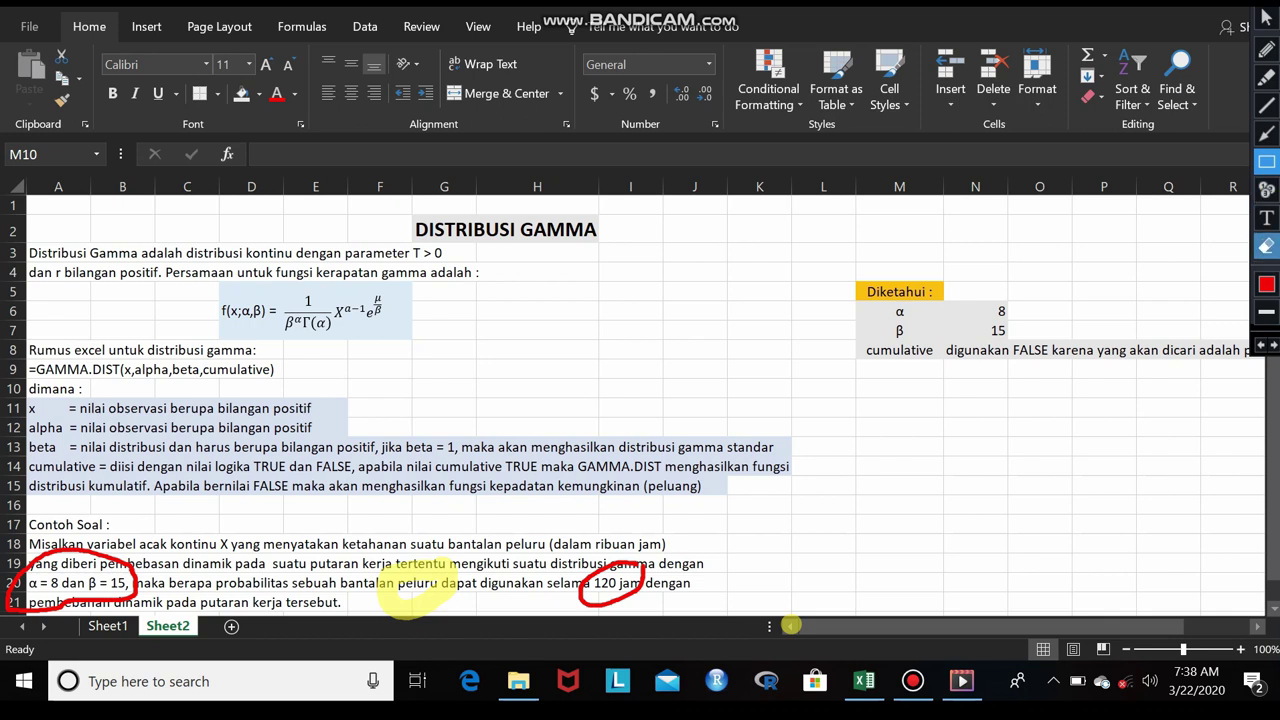
left_click(1266, 245)
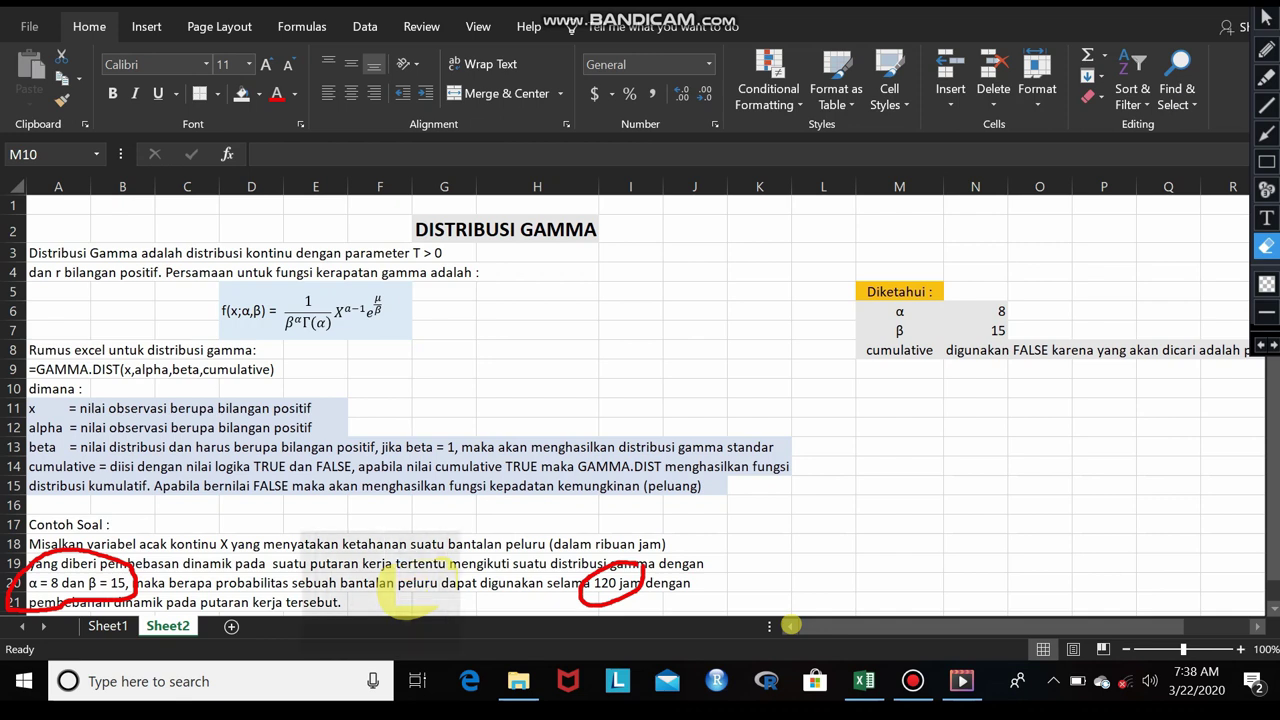
left_click(405, 595)
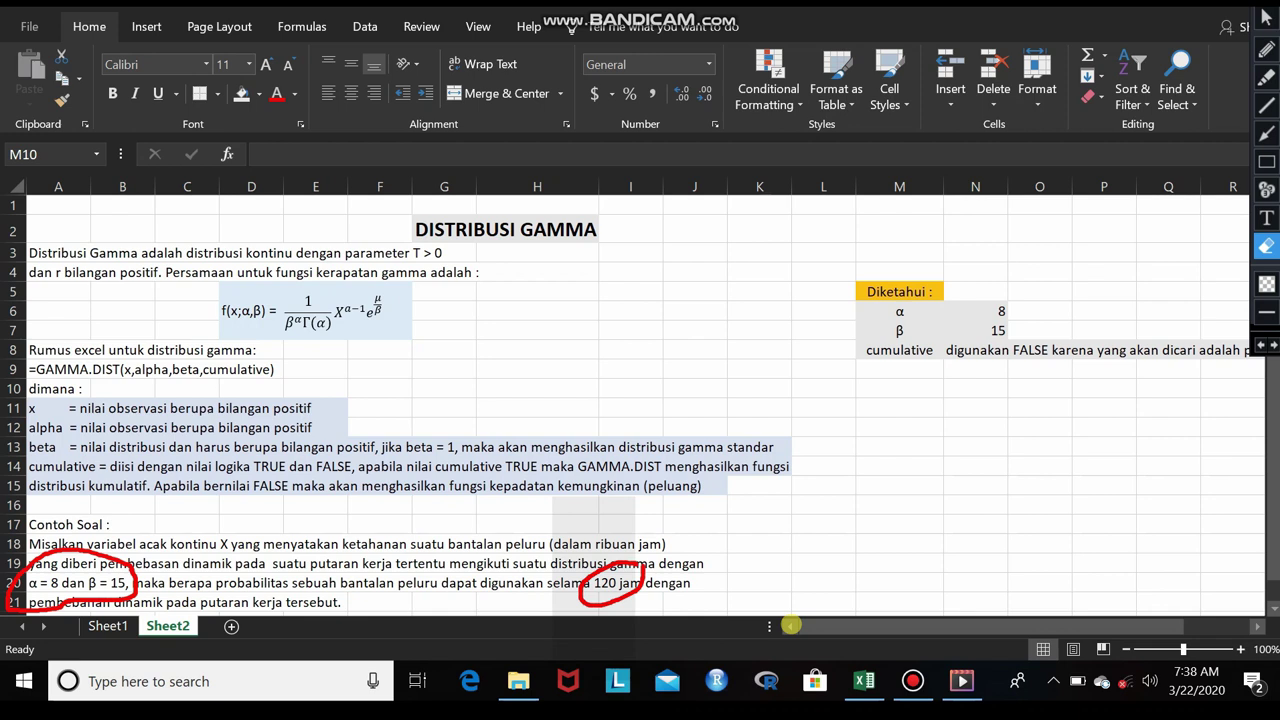
left_click(610, 588)
left_click(637, 582)
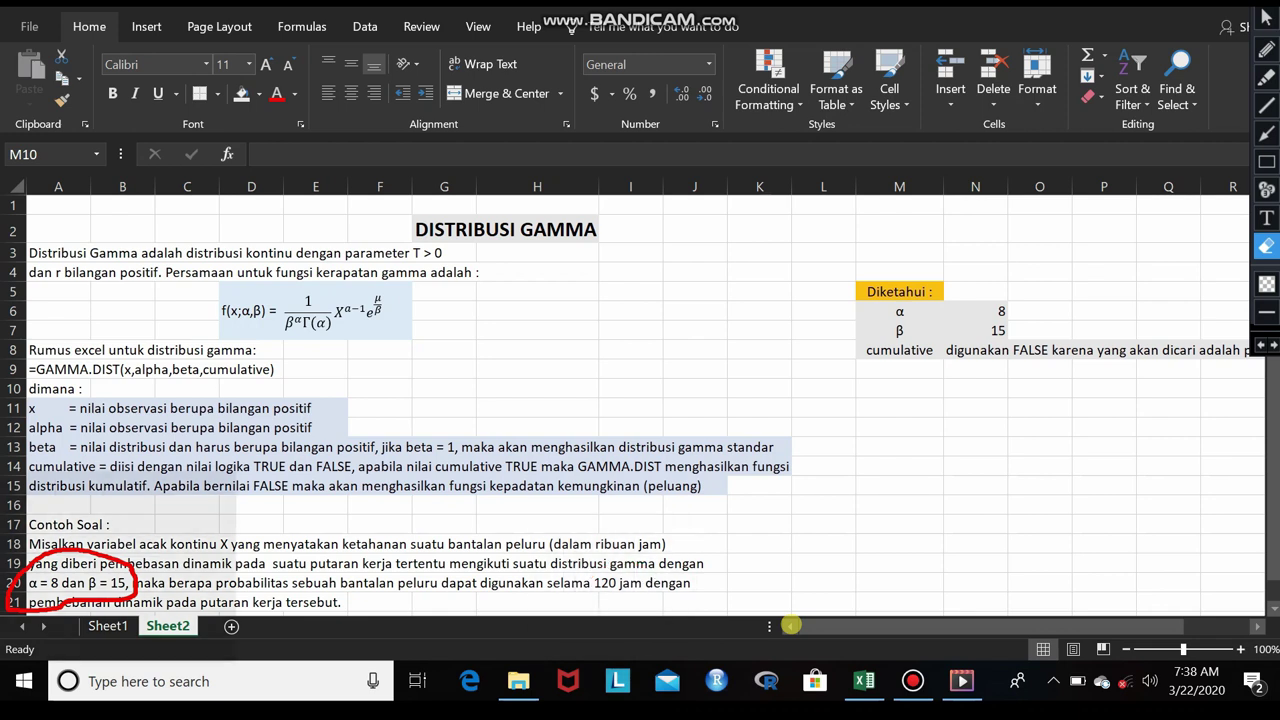
left_click(20, 598)
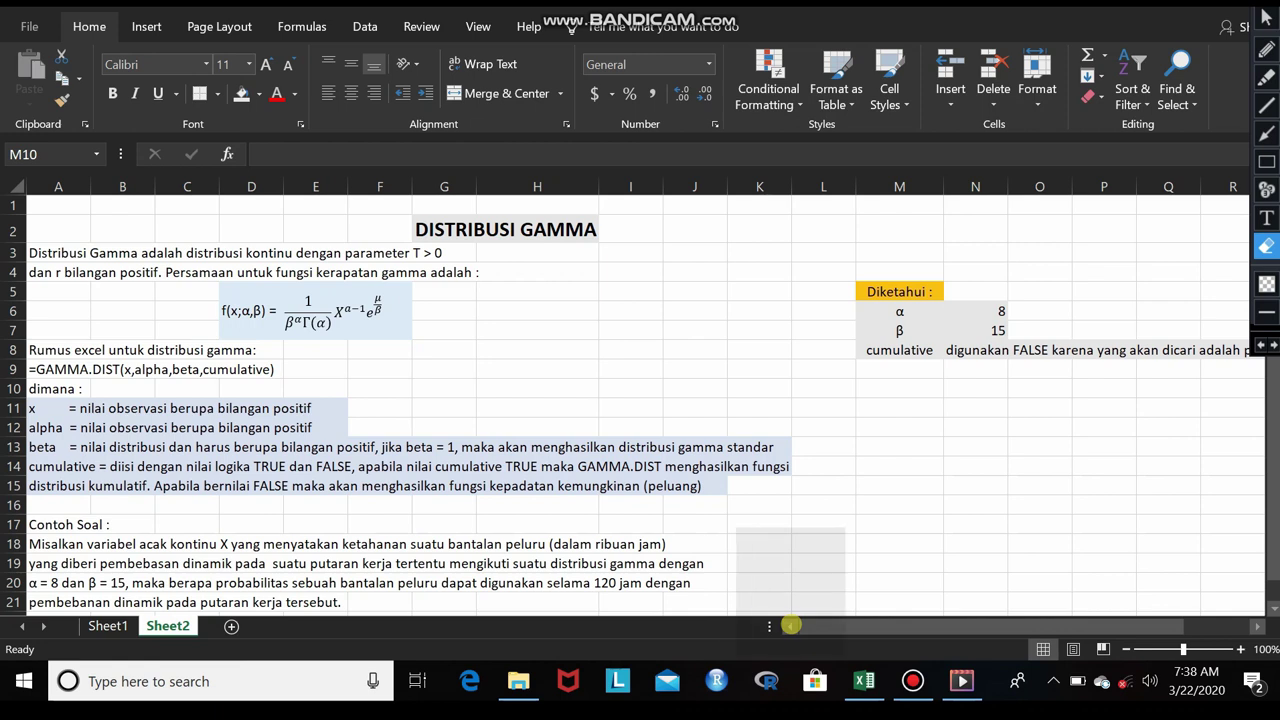
left_click(1266, 18)
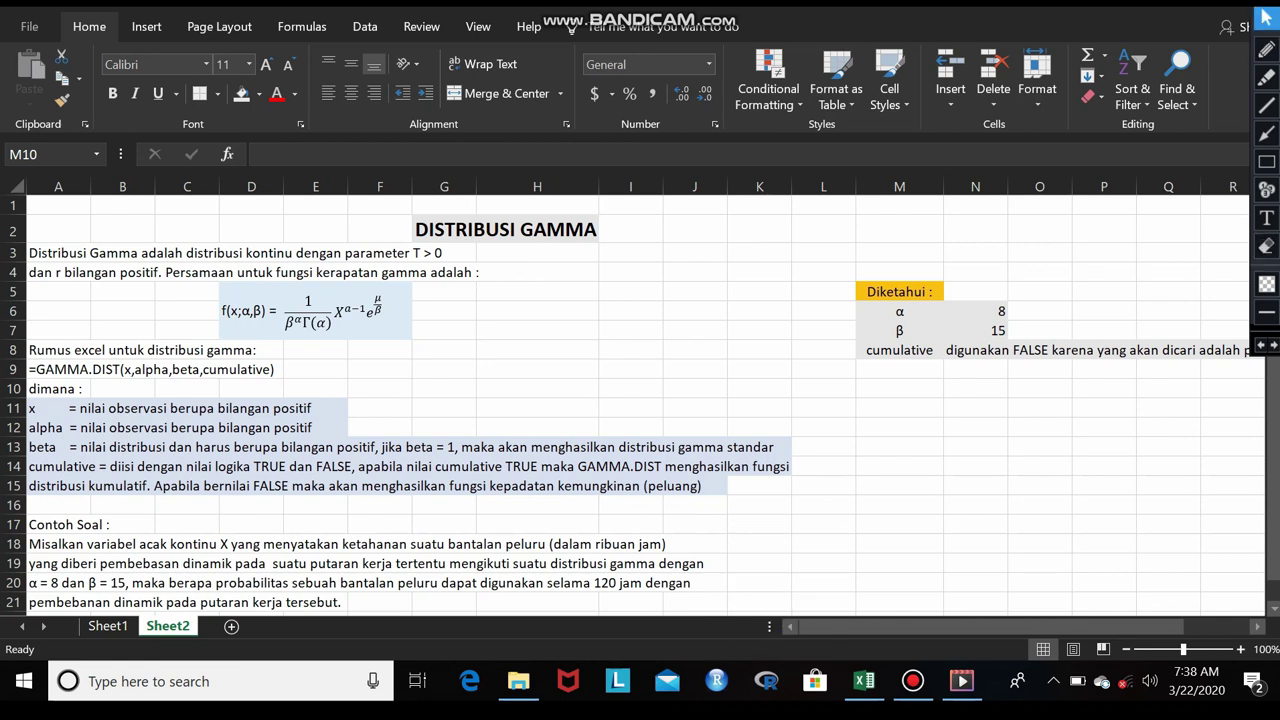
Step: Head M10 with 'X' and enter the starting values 1 and 2 below it
scroll(645, 406, "right", 1)
scroll(645, 406, "right", 2)
scroll(645, 406, "right", 1)
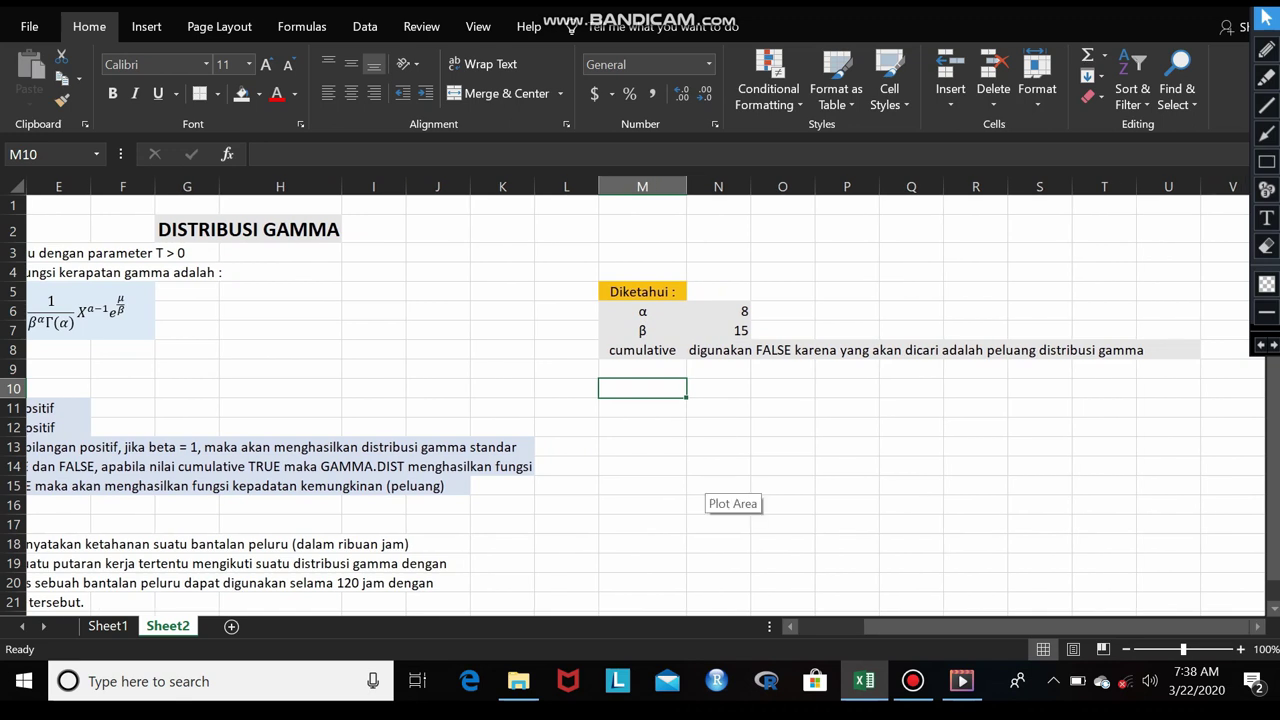
type("X")
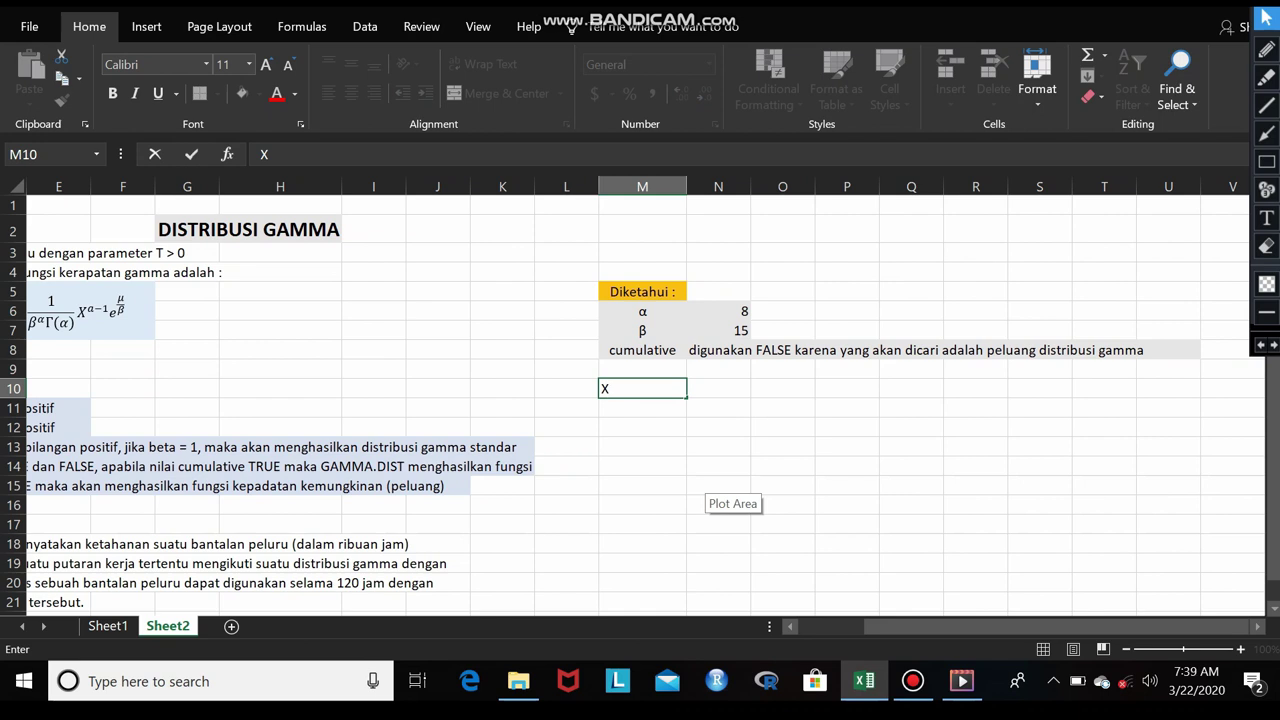
key("Return")
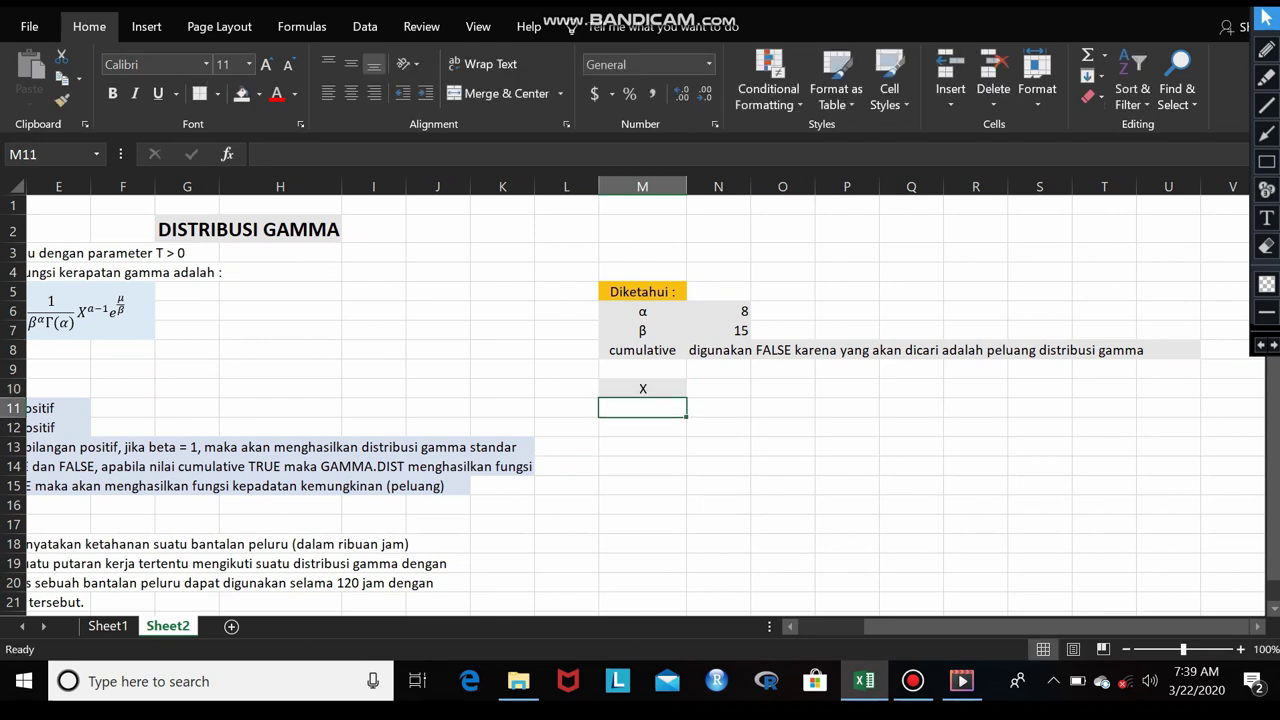
type("1")
key("Return")
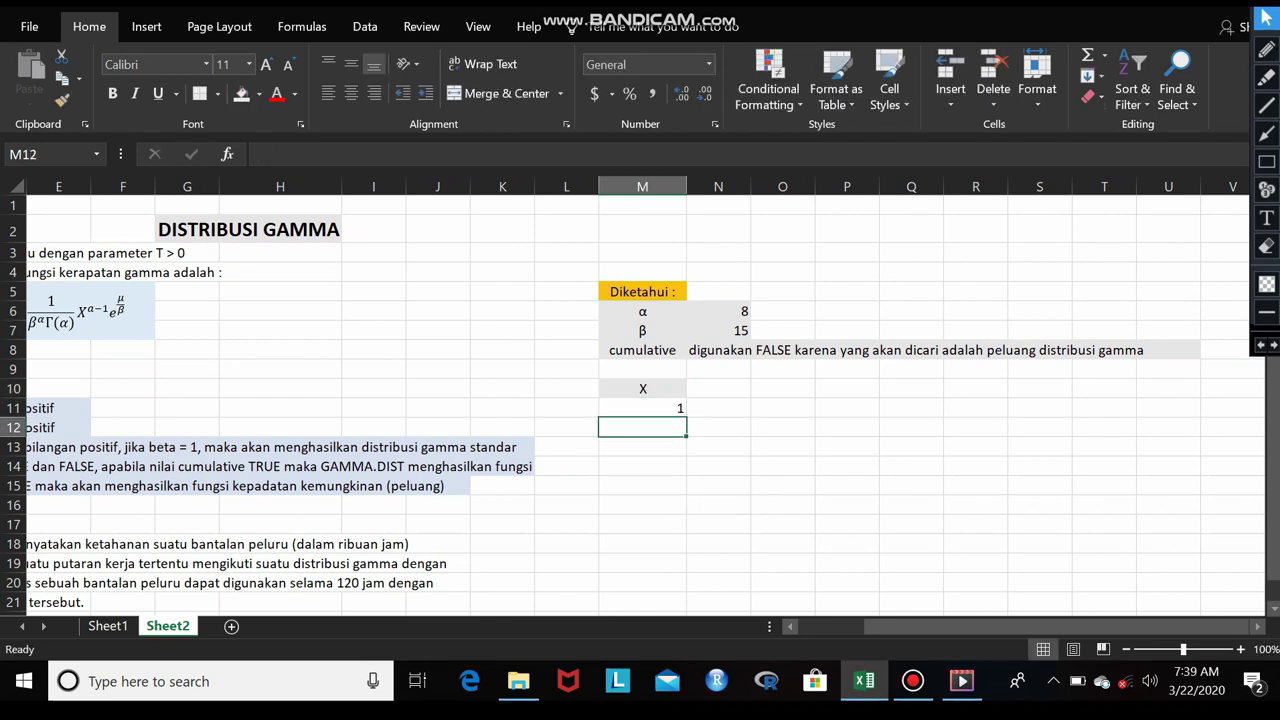
type("2")
key("Return")
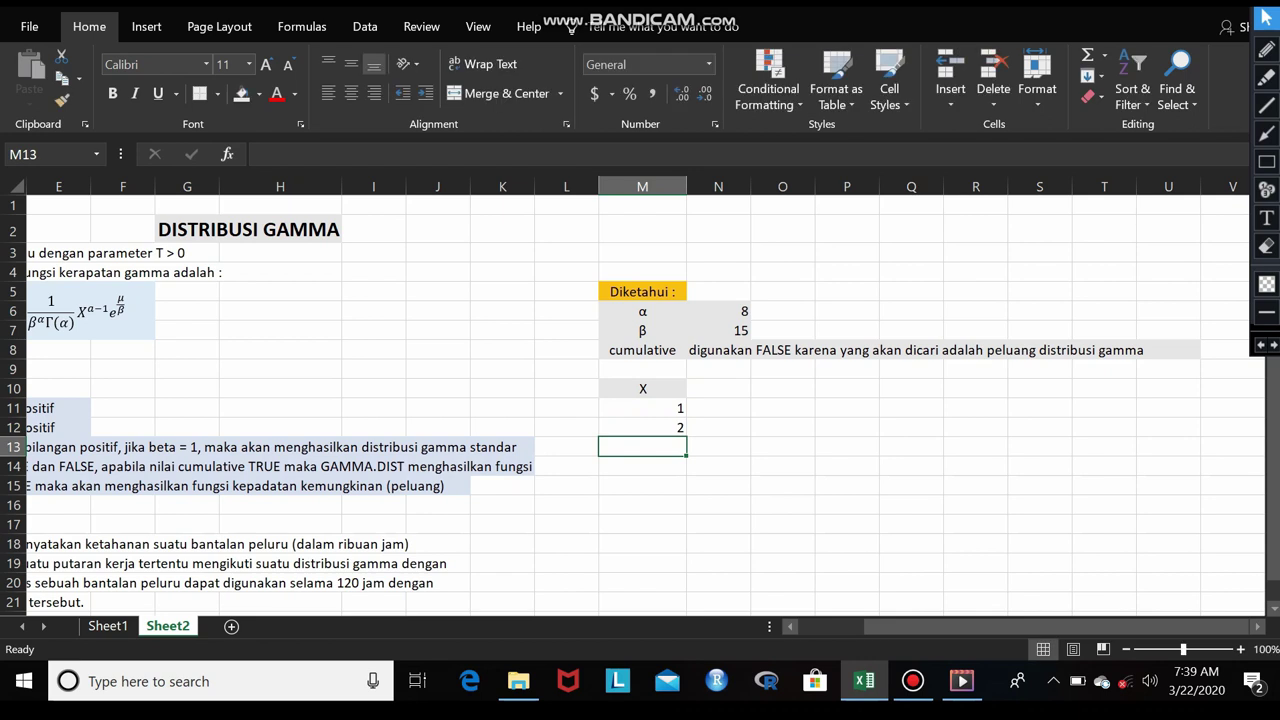
Step: Fill the X series down to row 130 so it runs 1 through 120
left_click(642, 408)
left_click_drag(642, 408, 686, 590)
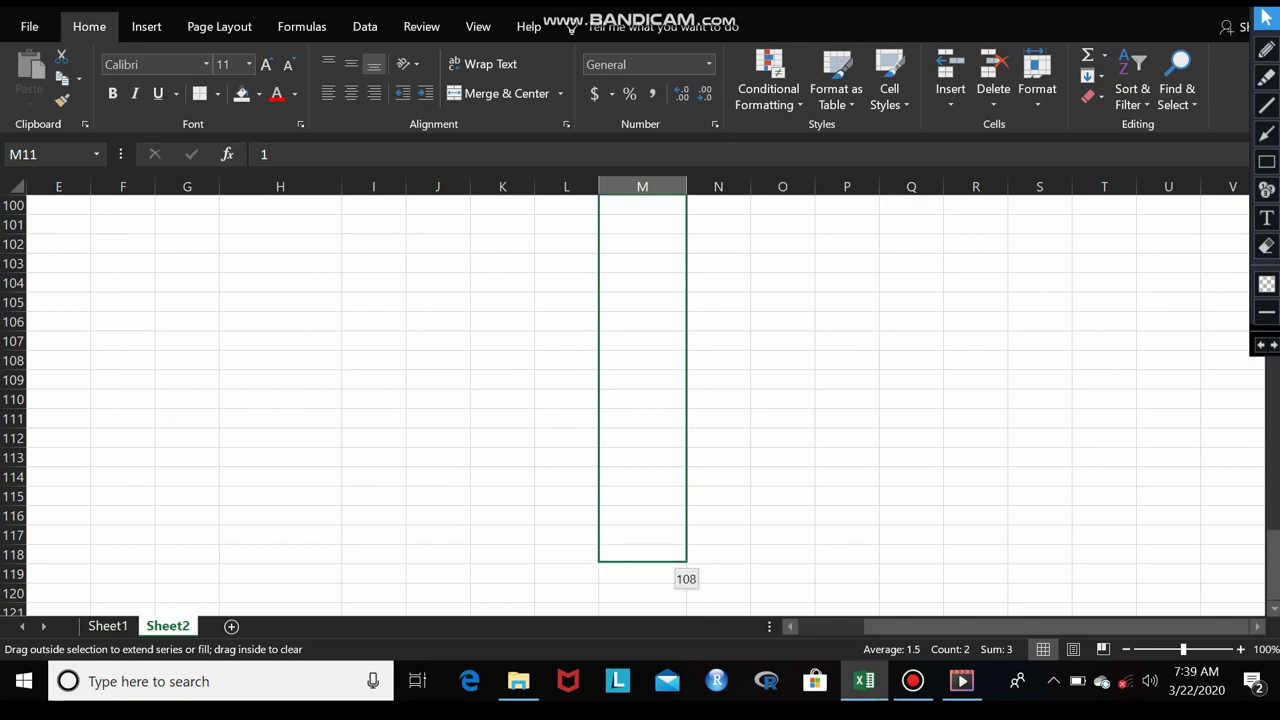
left_click_drag(686, 590, 686, 604)
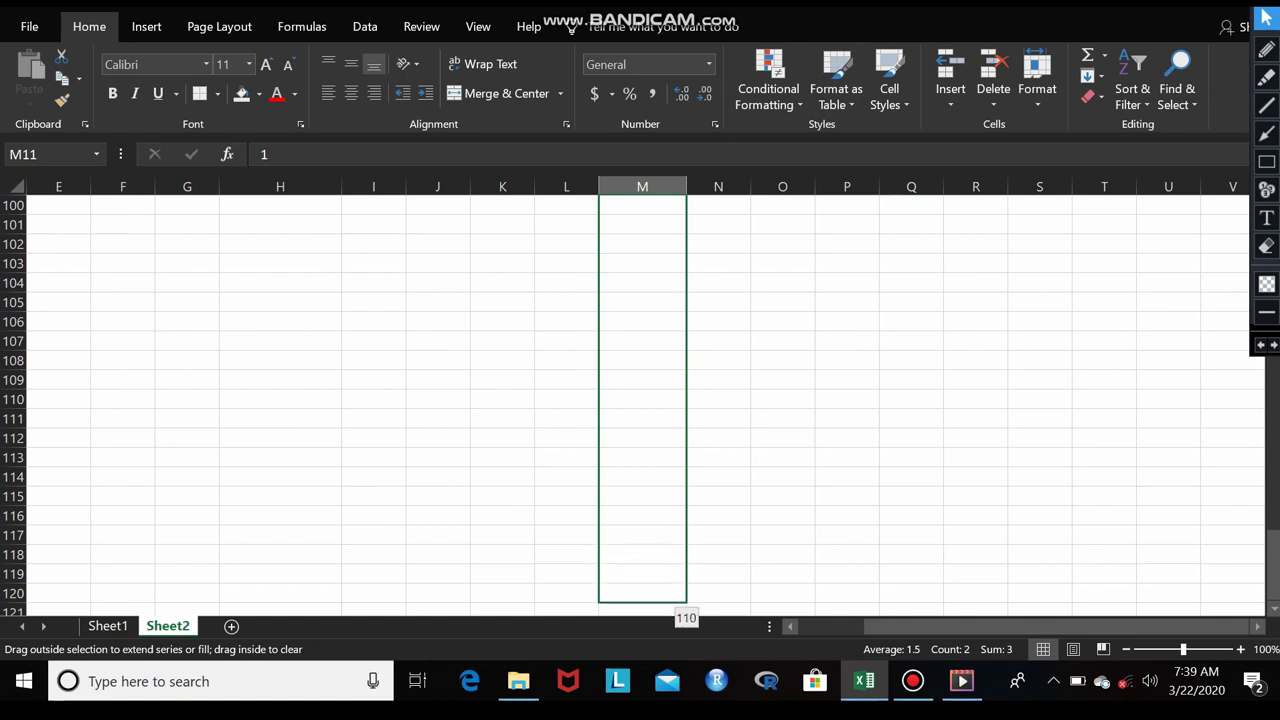
left_click_drag(686, 604, 686, 566)
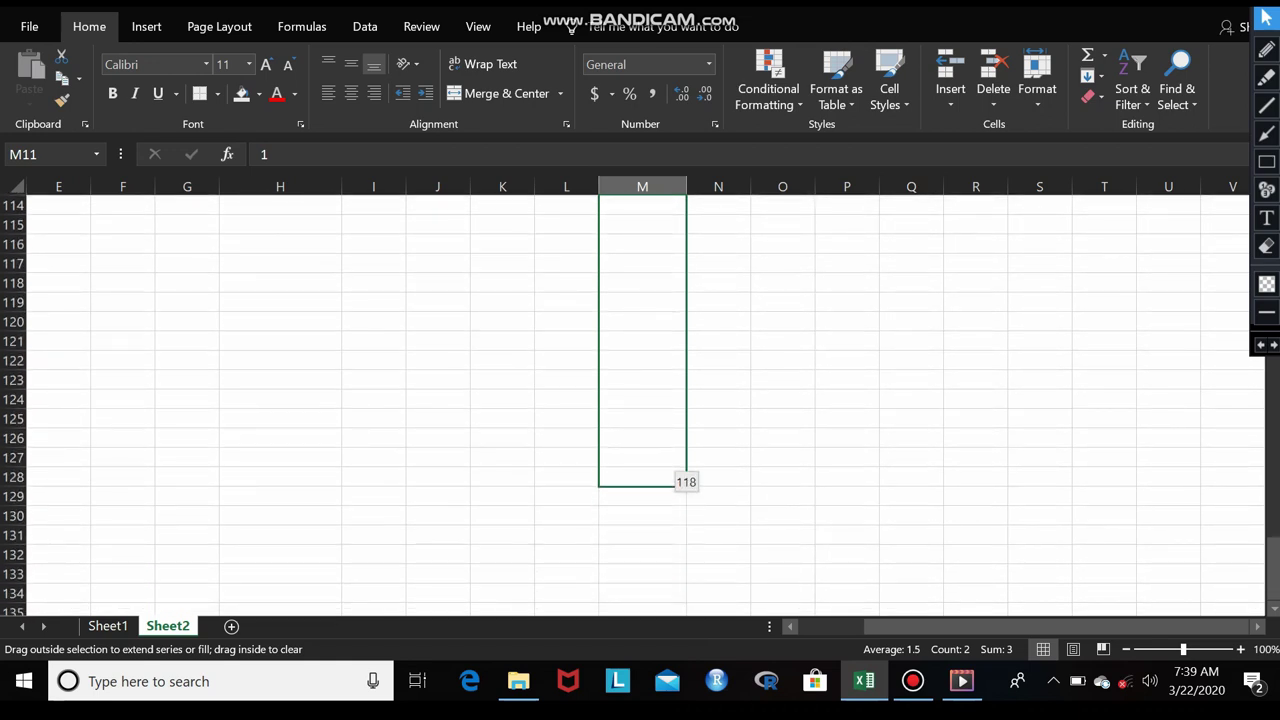
left_click_drag(660, 482, 660, 518)
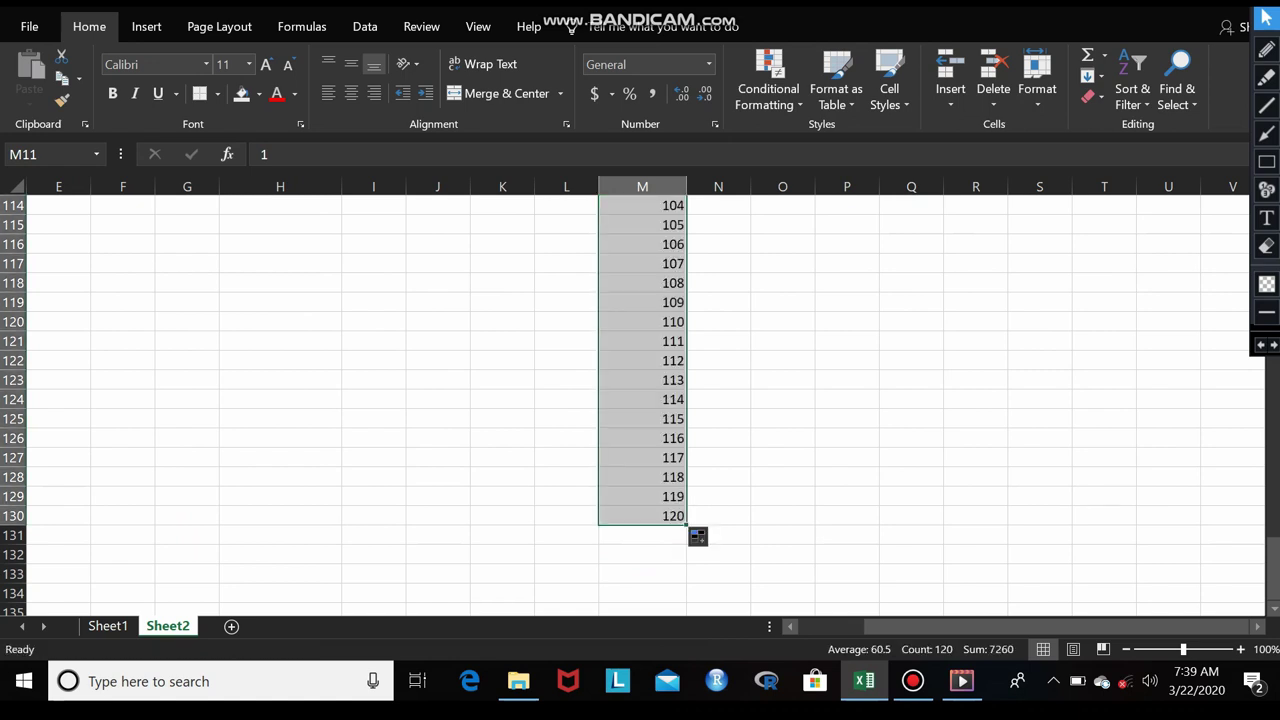
scroll(640, 405, "up", 20)
scroll(640, 405, "up", 10)
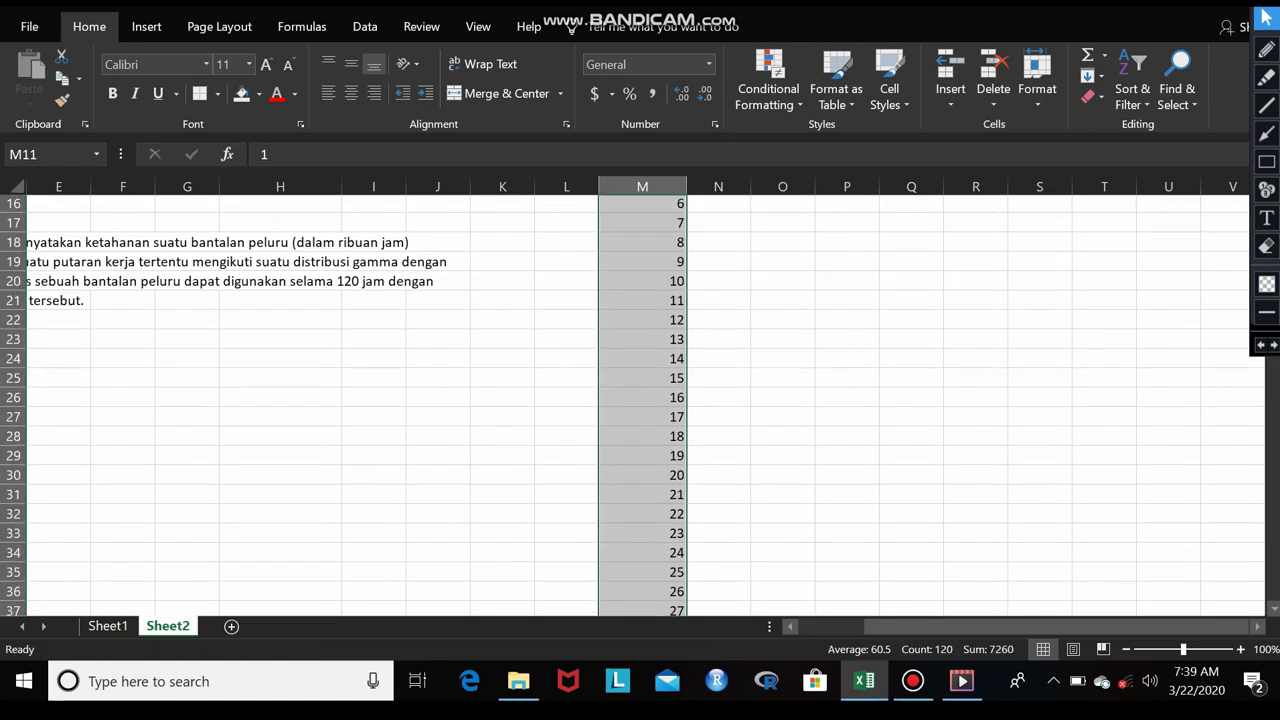
scroll(640, 405, "up", 5)
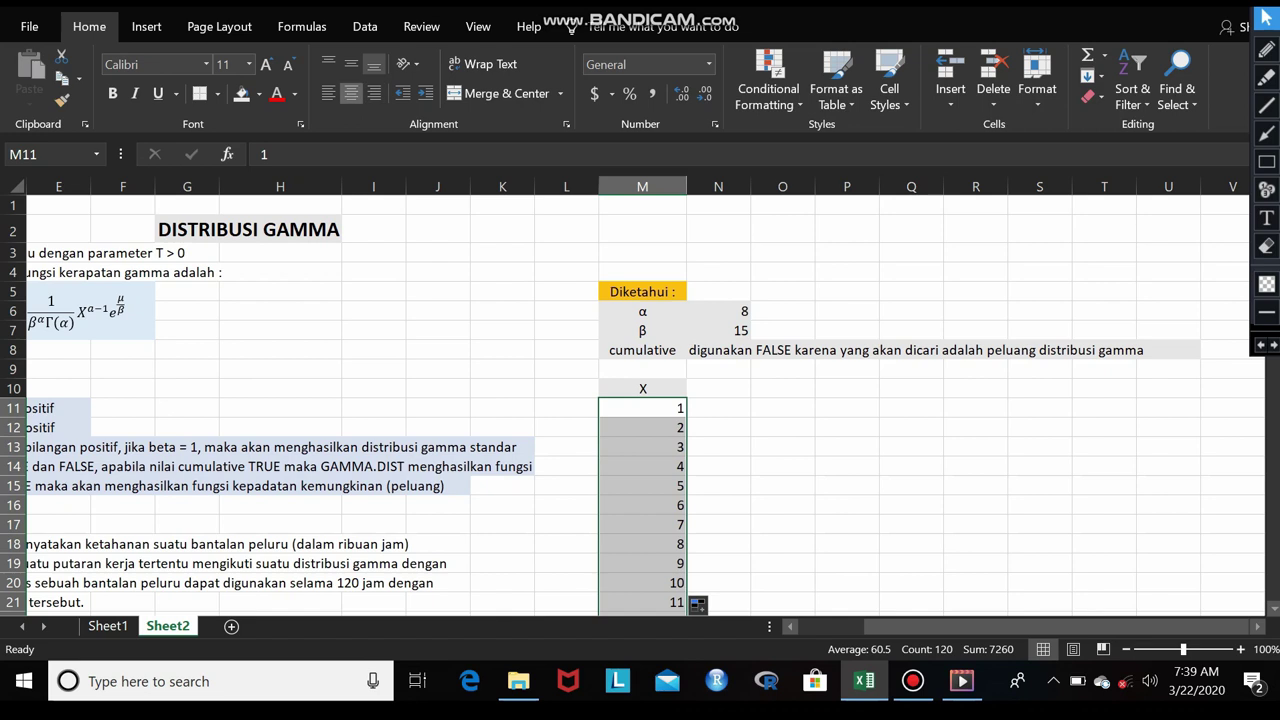
Step: Centre the X values, head N10 'peluang gamma', and widen column N
left_click(351, 93)
left_click(718, 388)
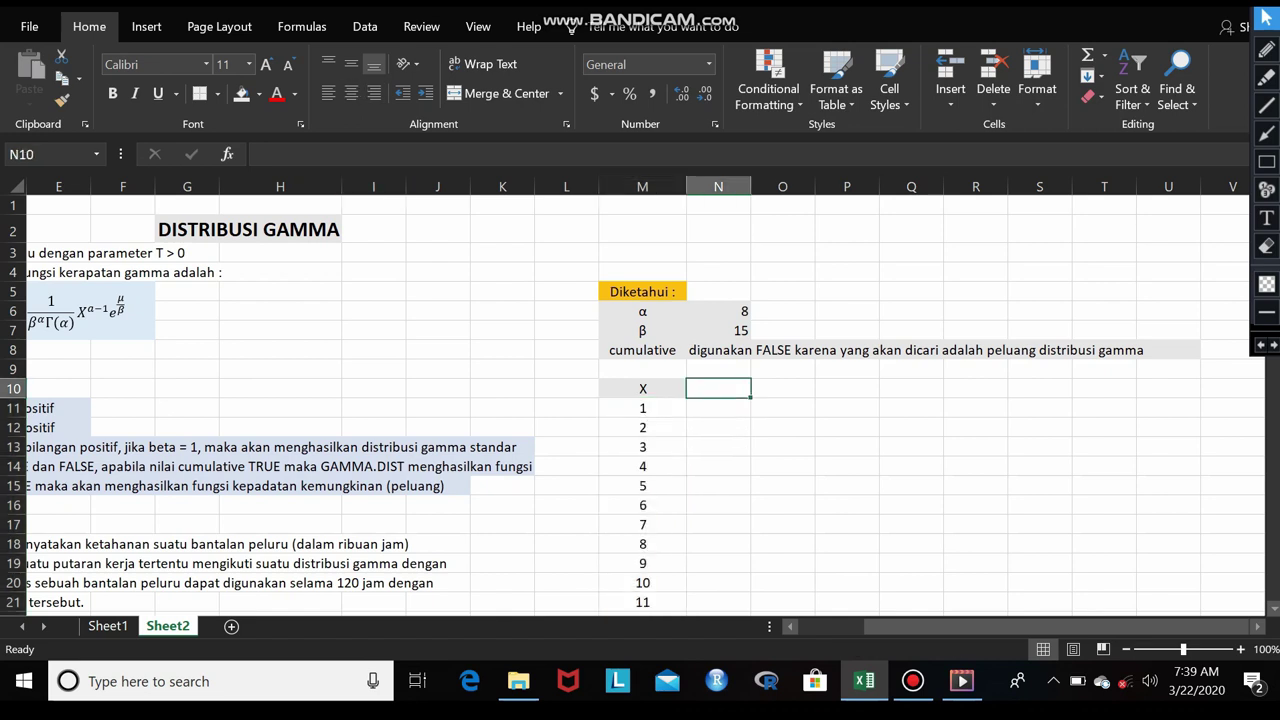
type("peluang ")
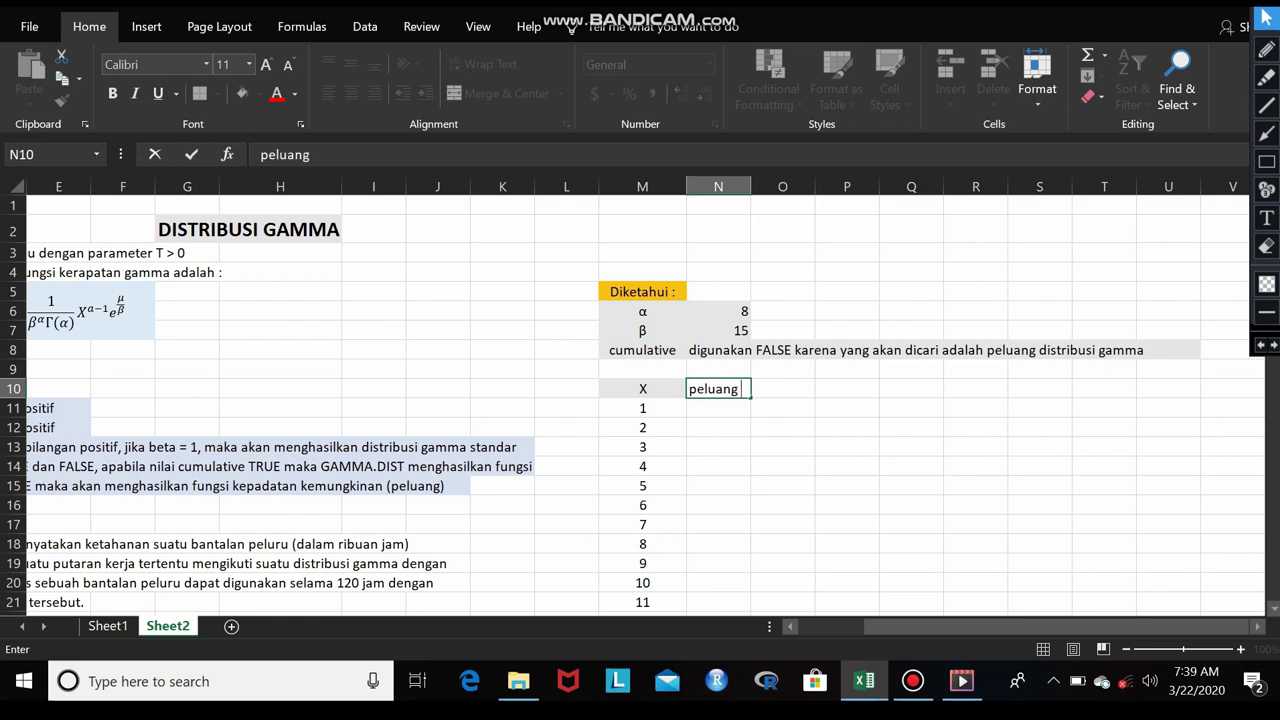
type("gamma")
key("Return")
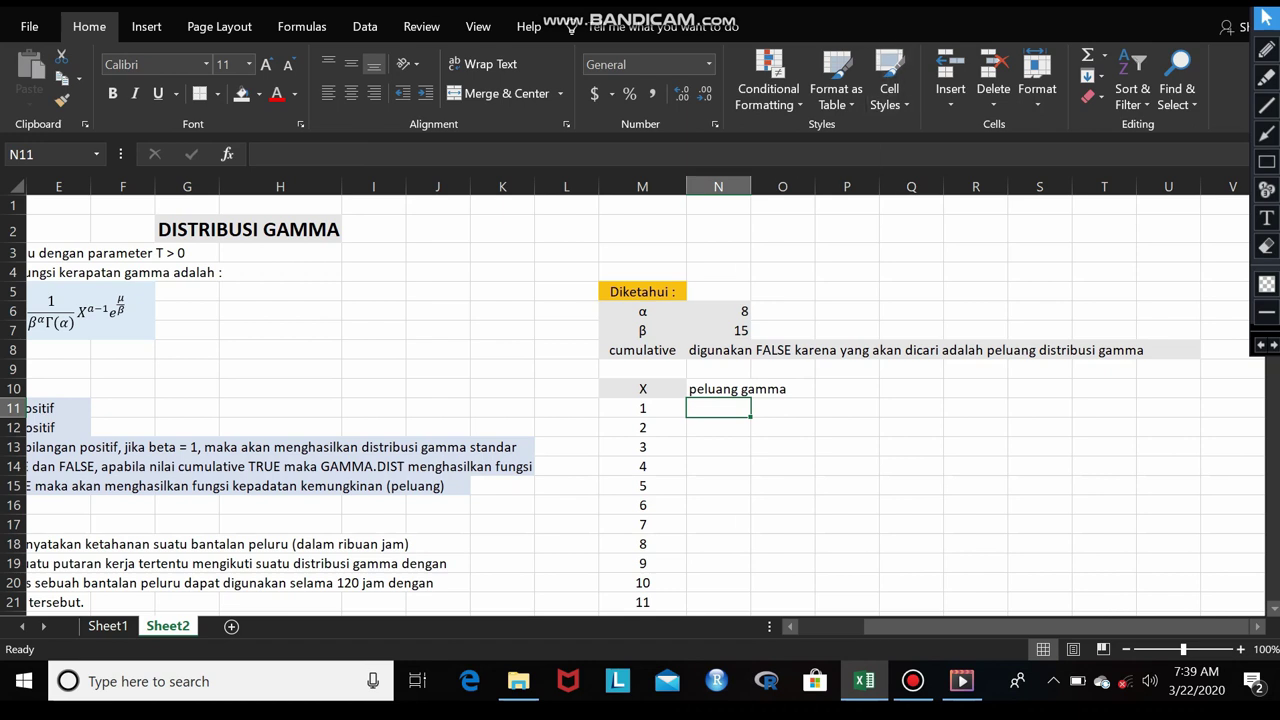
left_click_drag(751, 187, 782, 187)
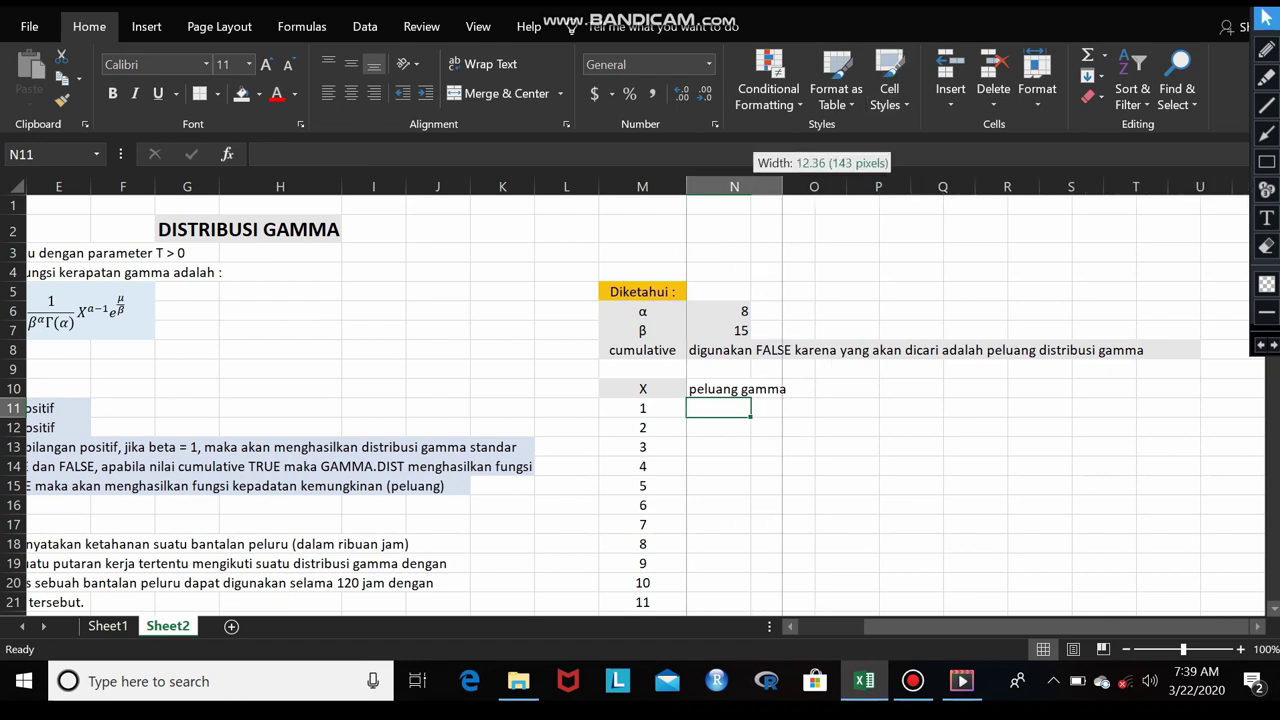
left_click_drag(782, 187, 795, 187)
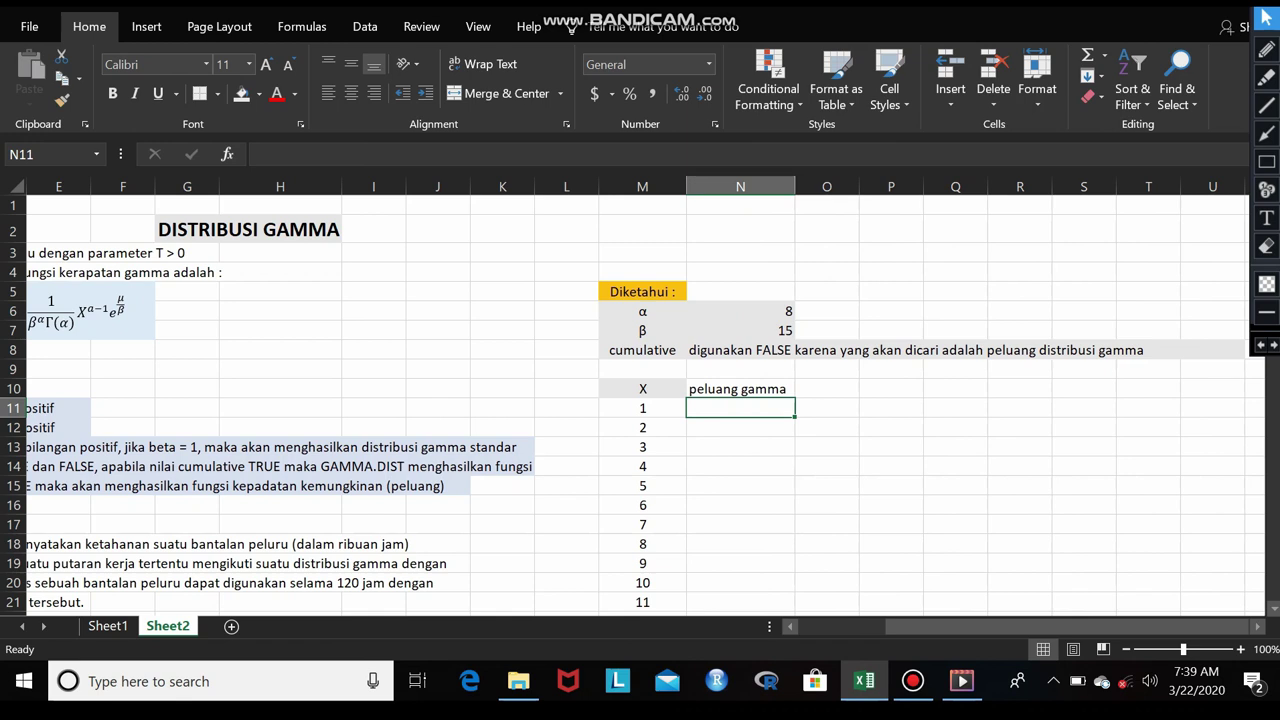
type("=")
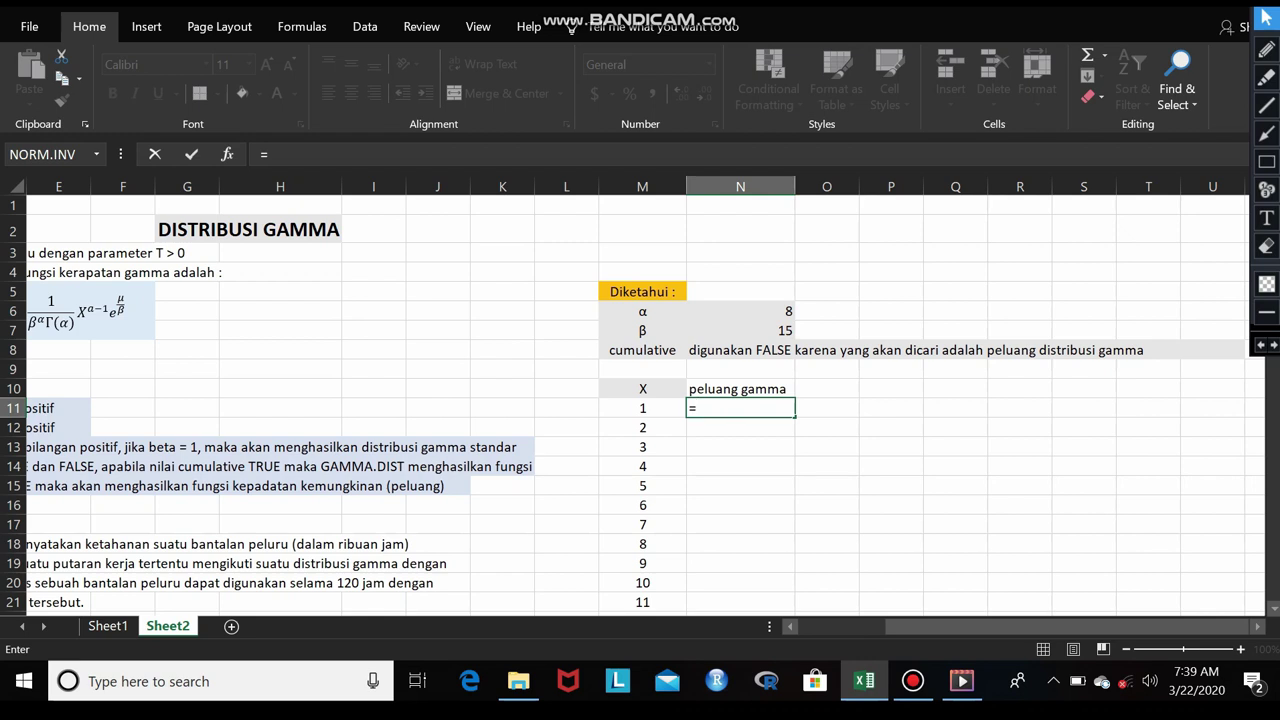
Step: Enter =GAMMA.DIST(M11,$N$6,$N$7,FALSE) in N11 with absolute α and β references
type("GAMMA.DIST")
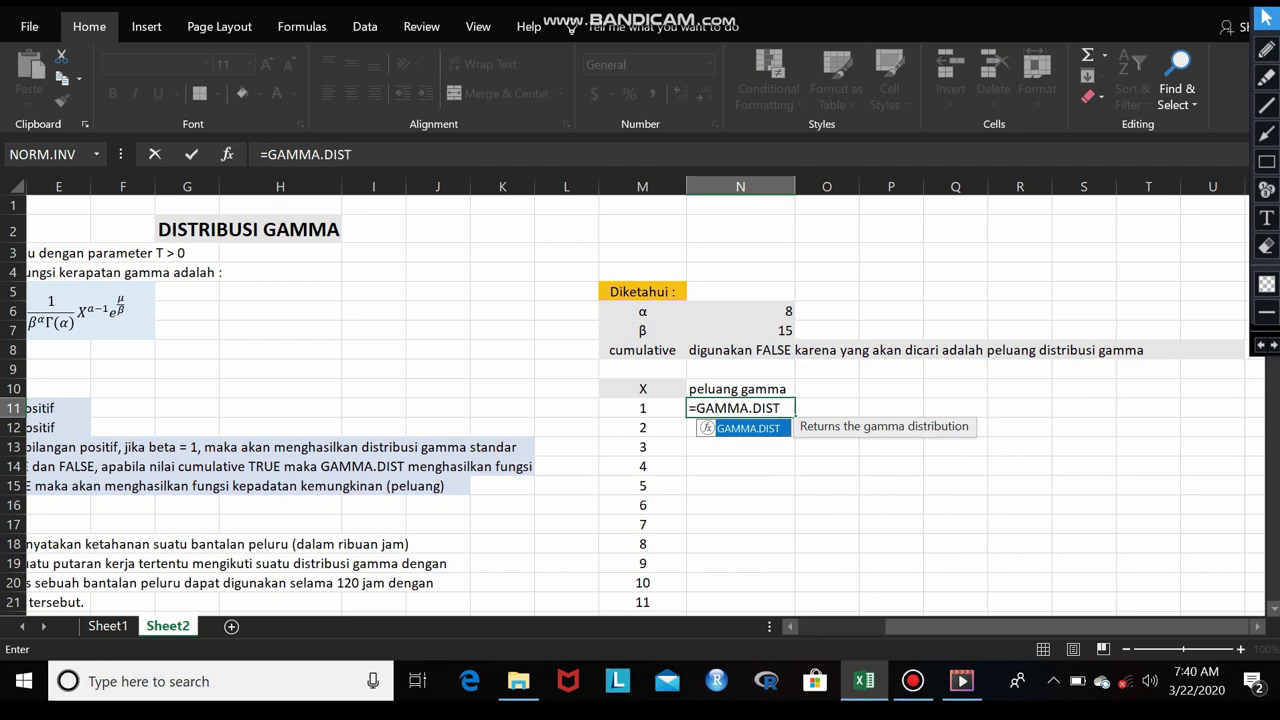
type("(")
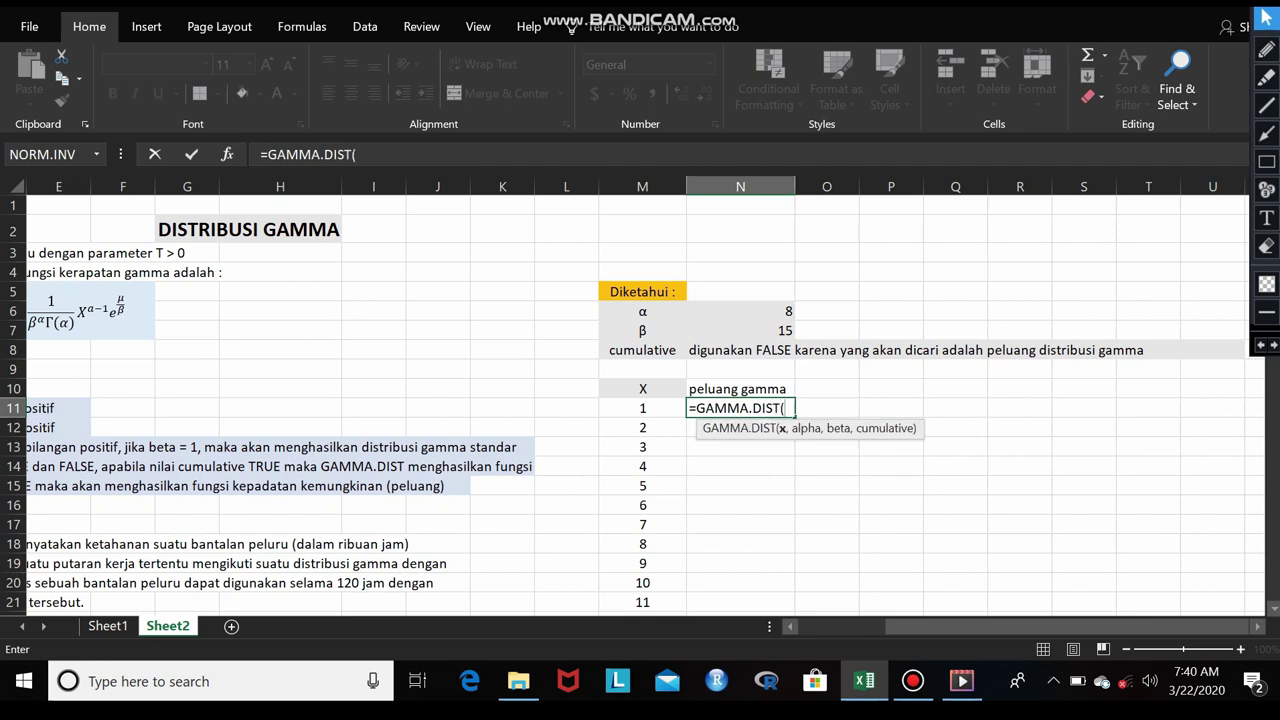
left_click(642, 408)
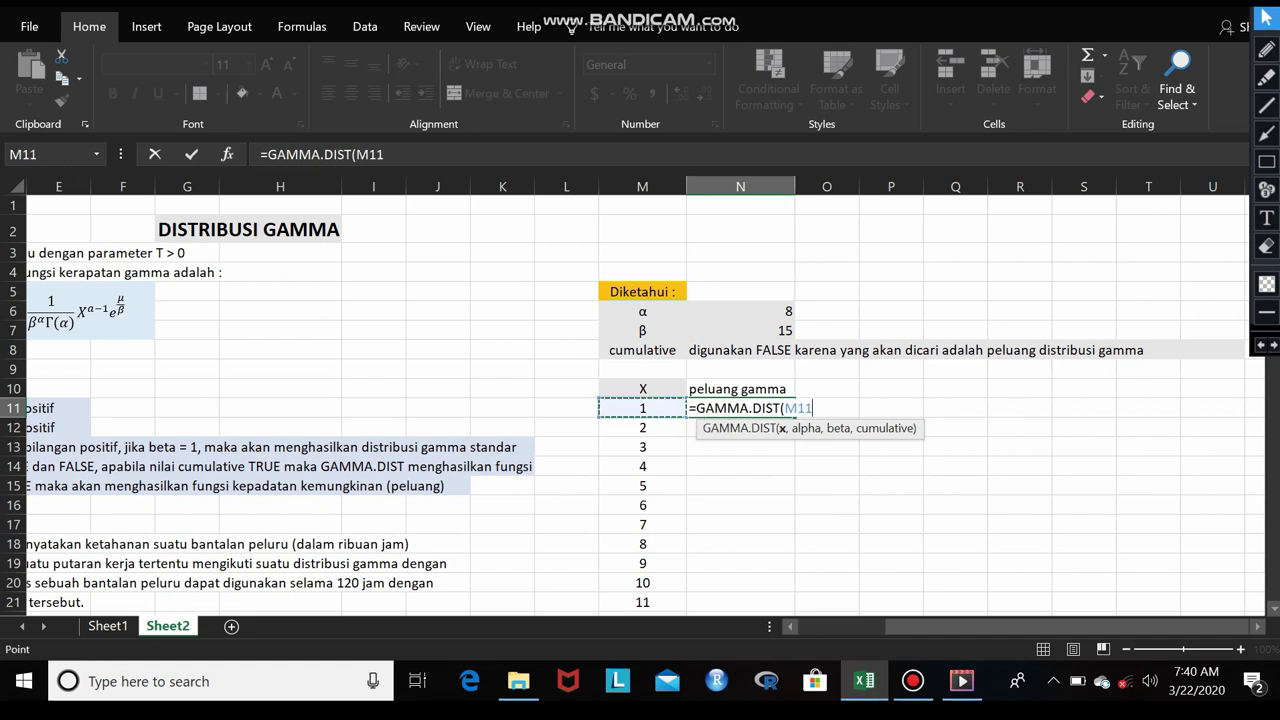
type(",")
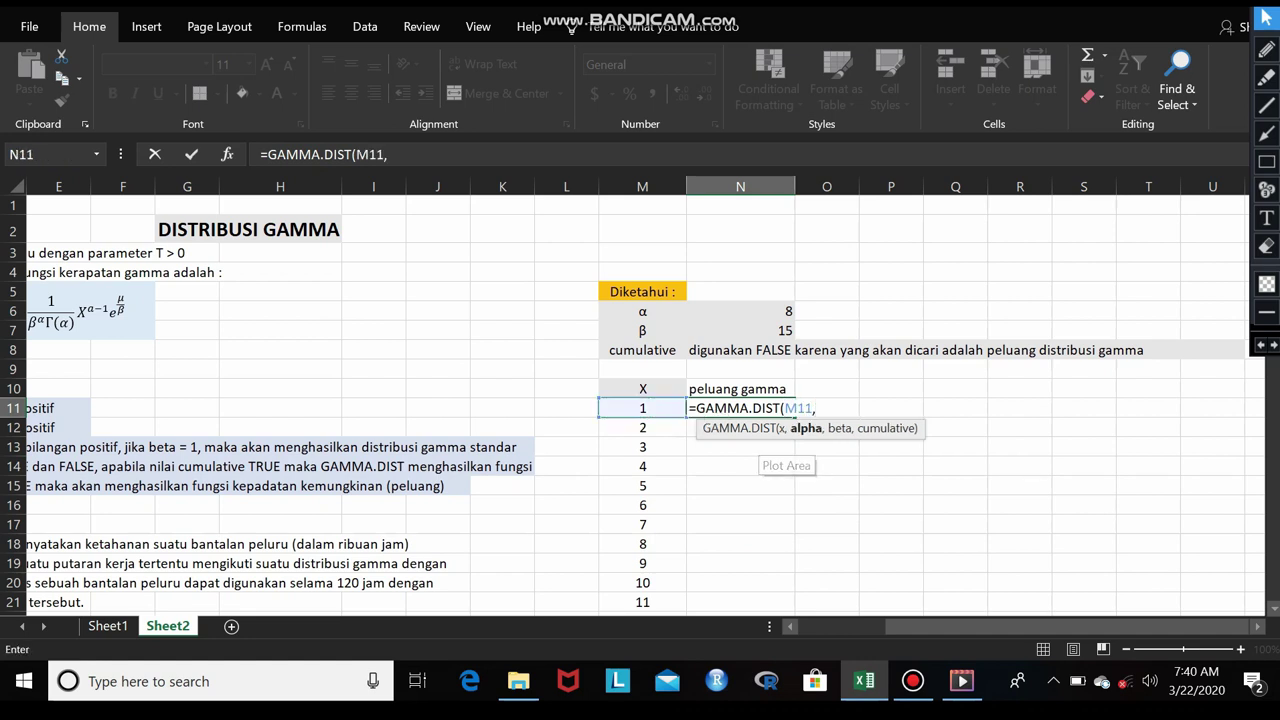
left_click(760, 311)
type(",")
left_click(760, 330)
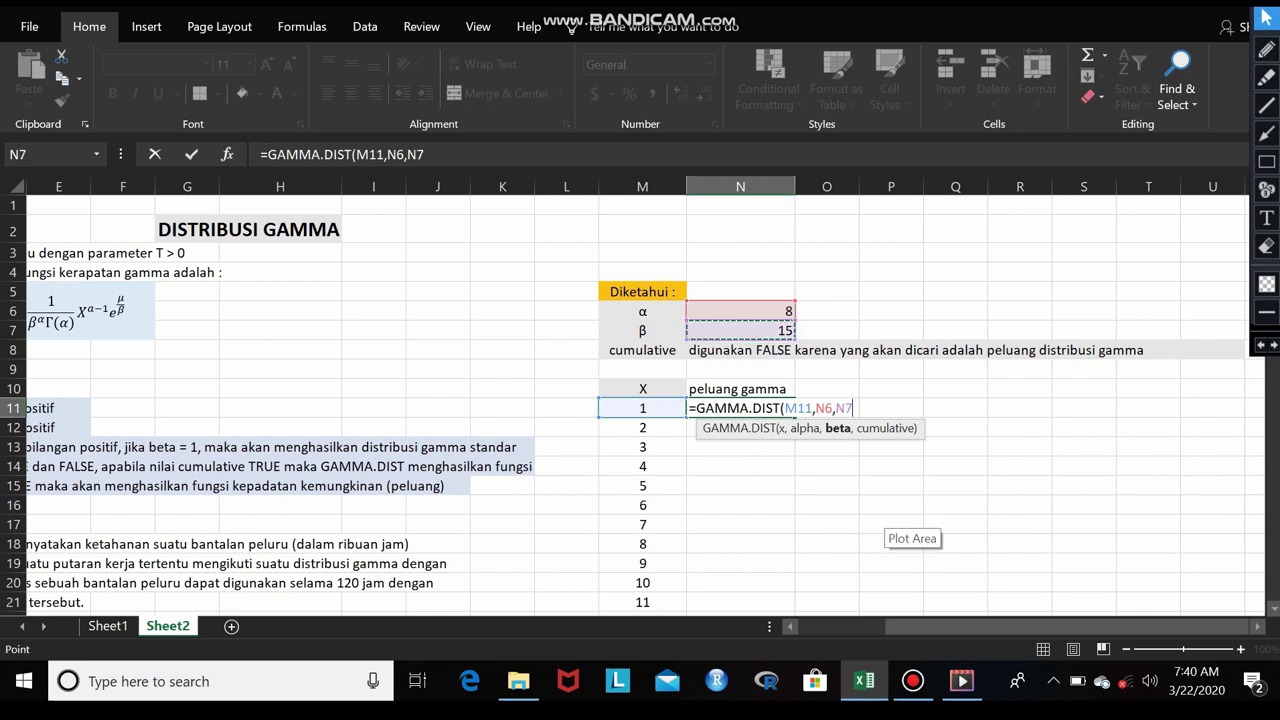
type(",")
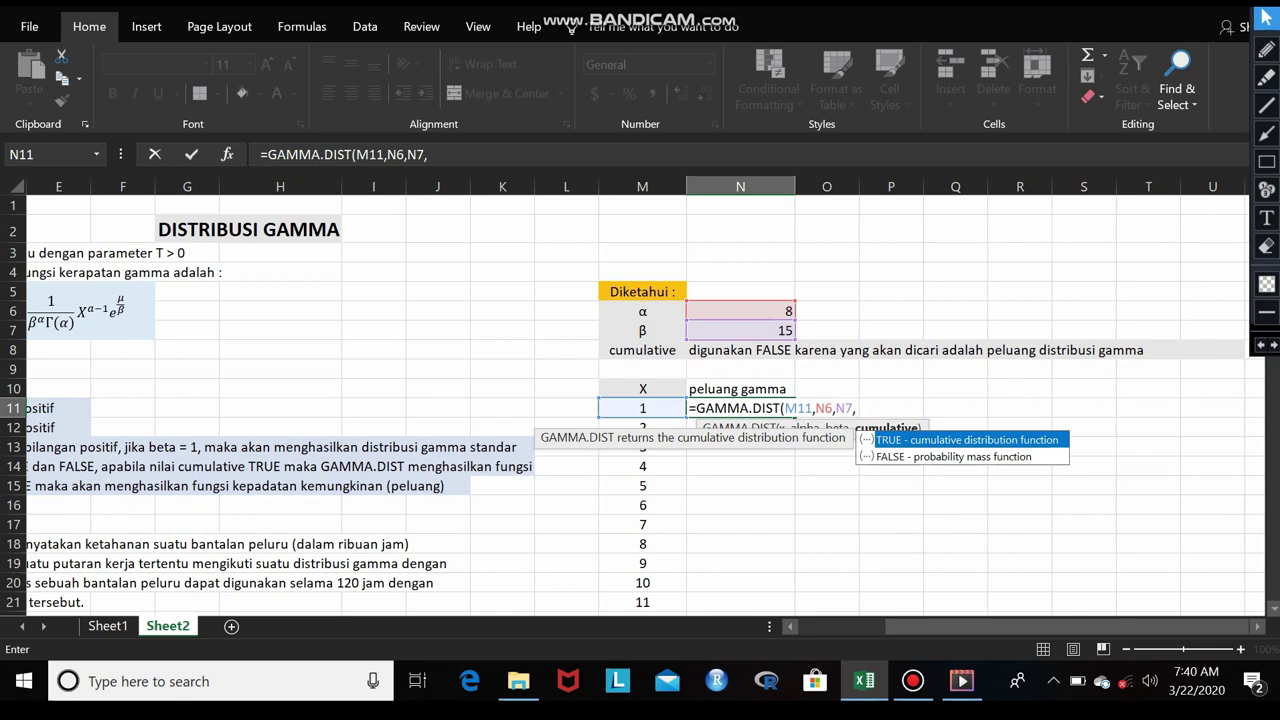
key("Down")
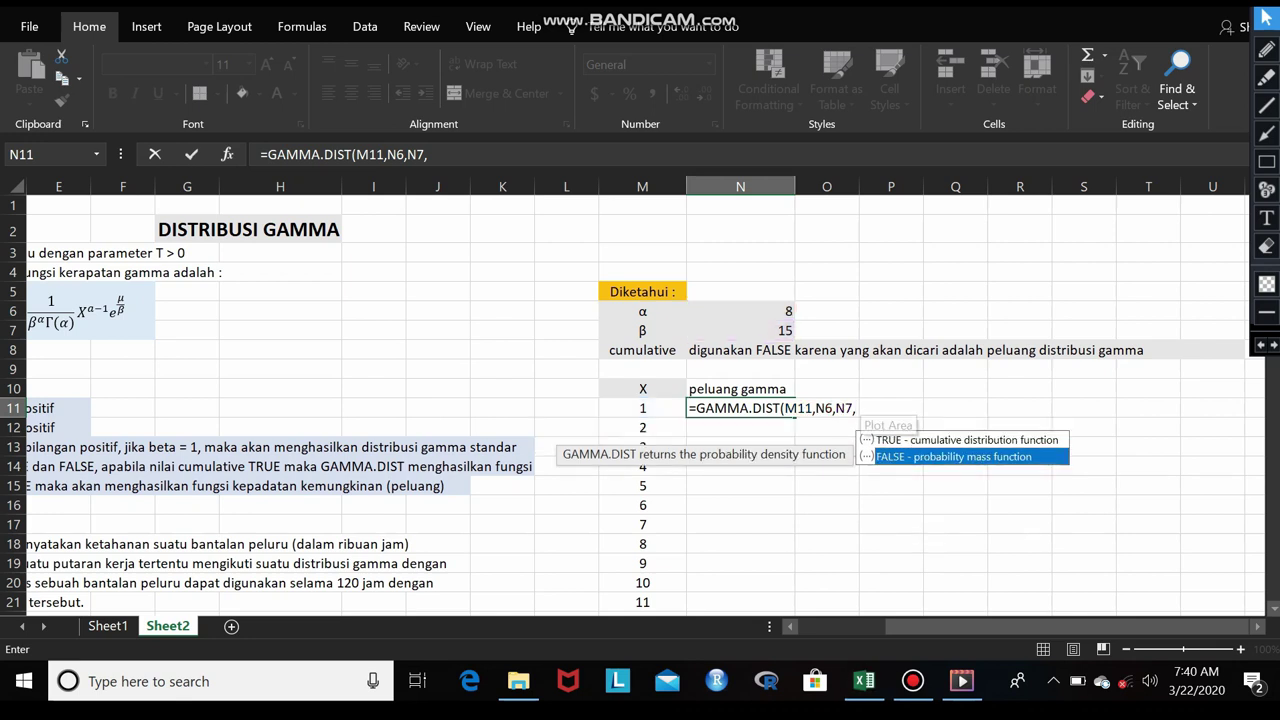
key("F2")
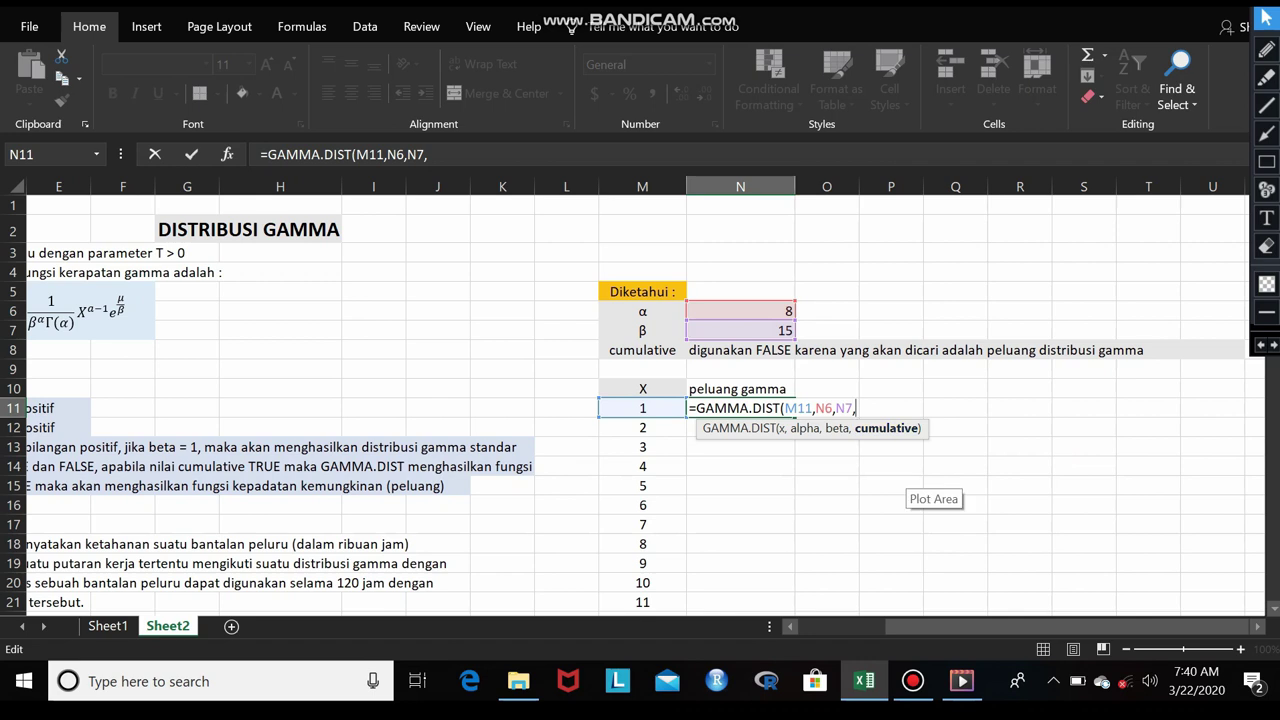
type("FALSE")
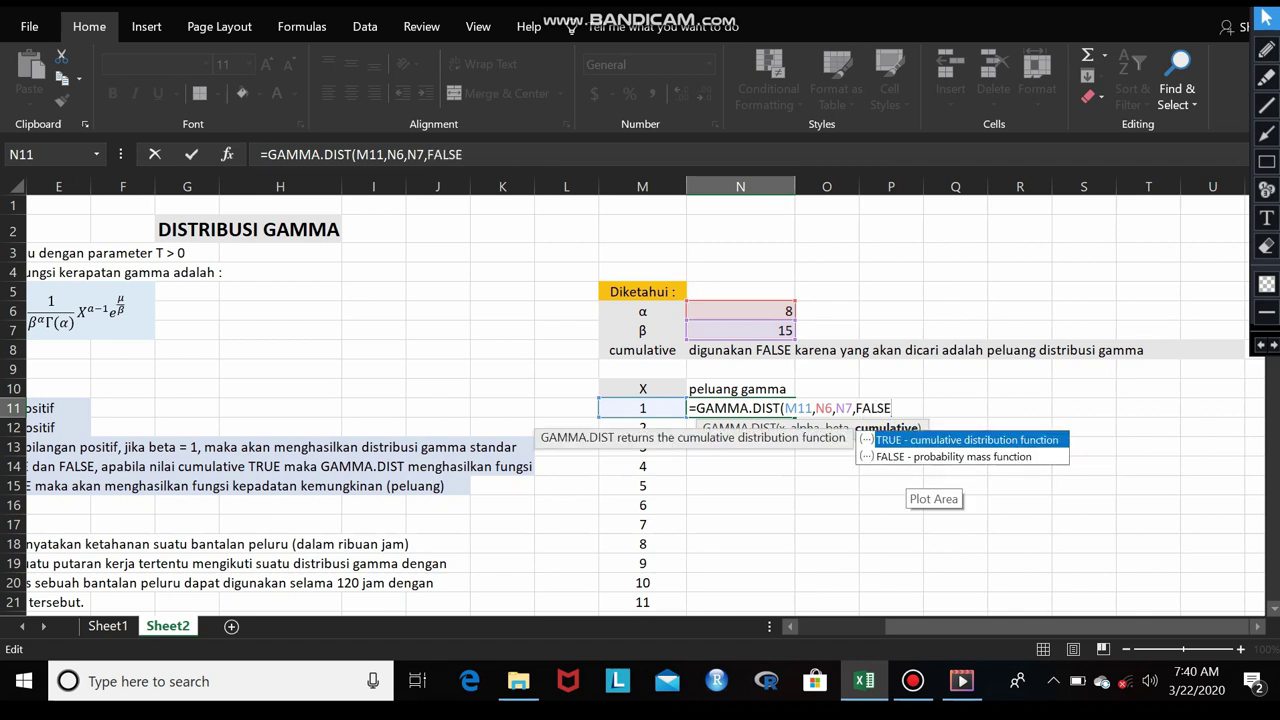
type(")")
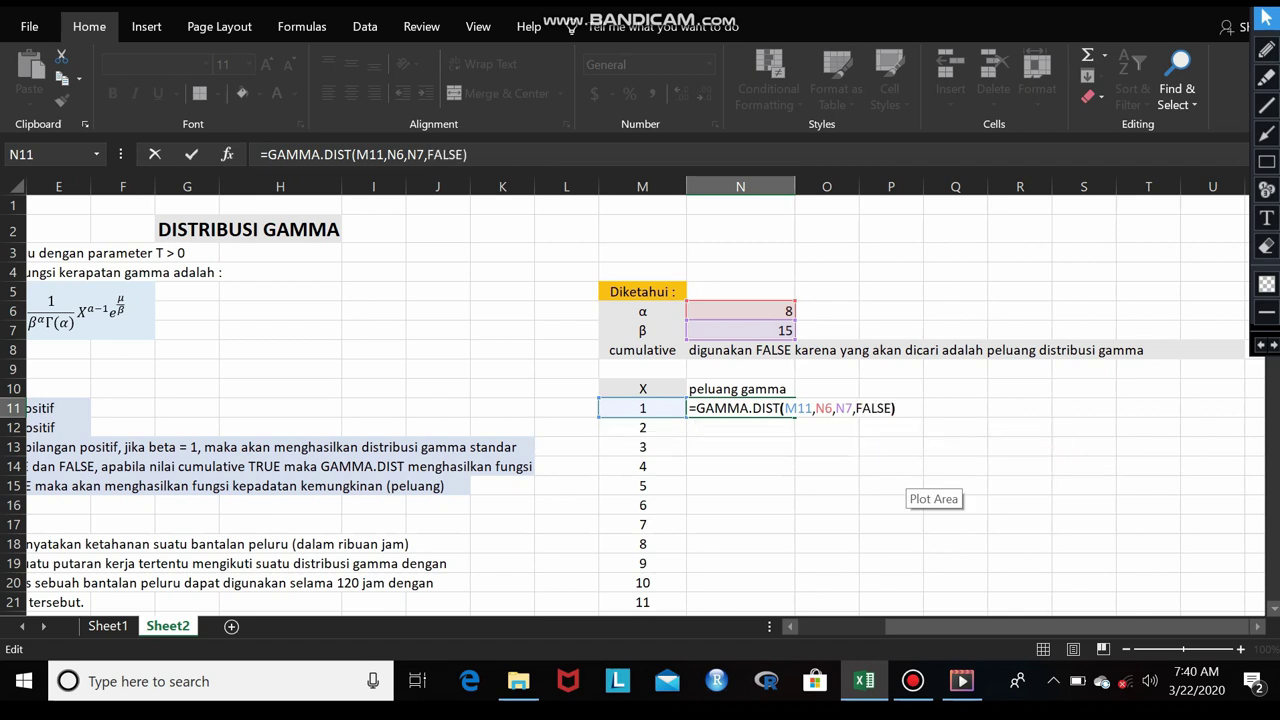
key("Left")
key("Left")
key("Left")
key("Left")
key("Left")
key("Left")
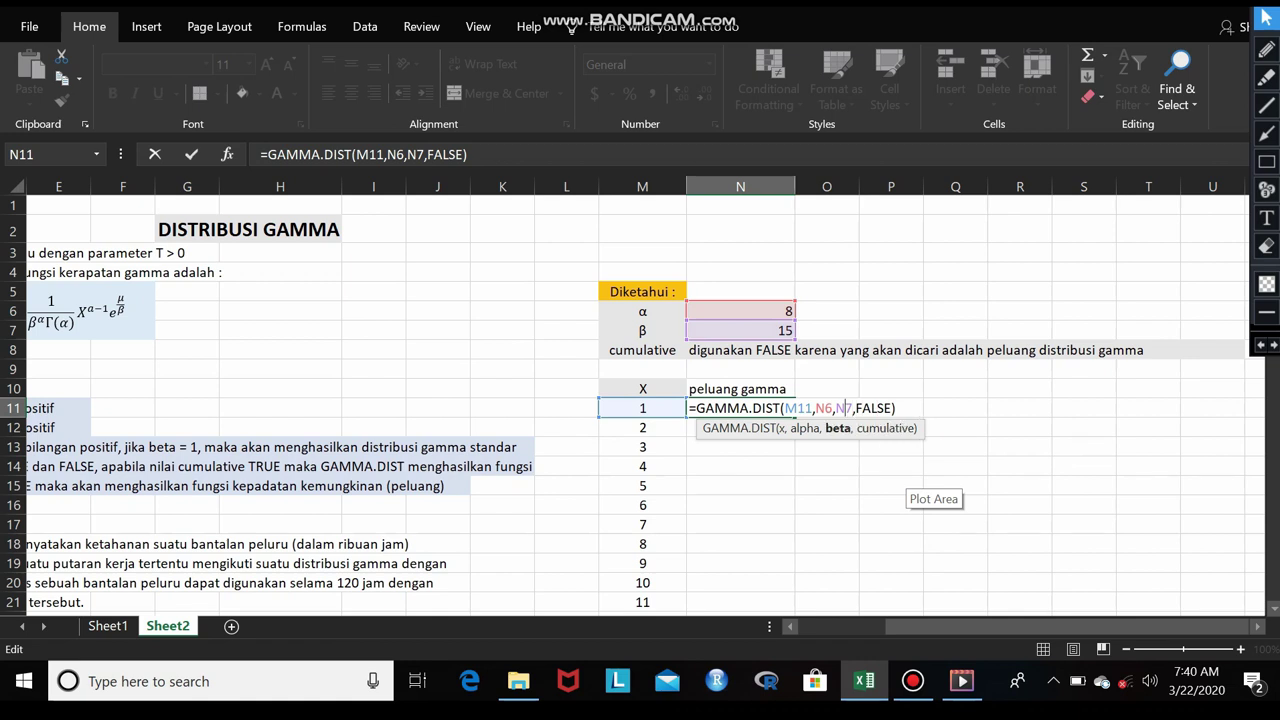
key("F4")
key("Left")
key("Left")
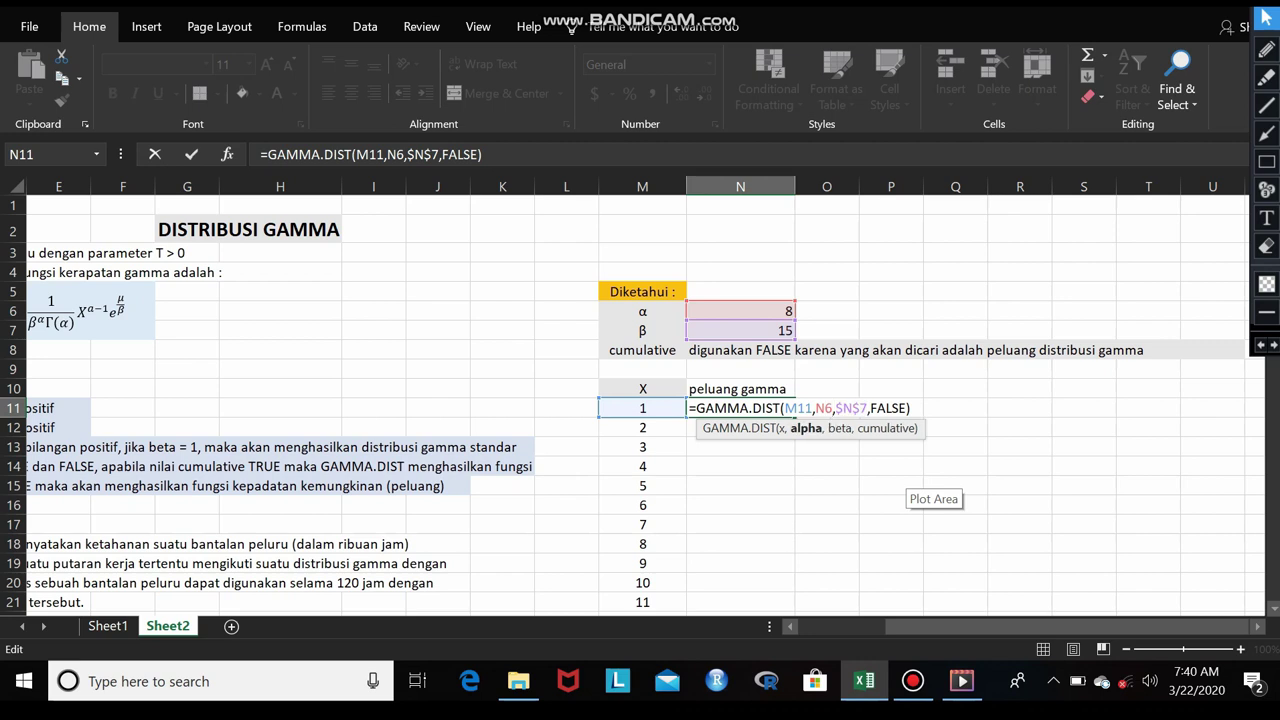
key("F4")
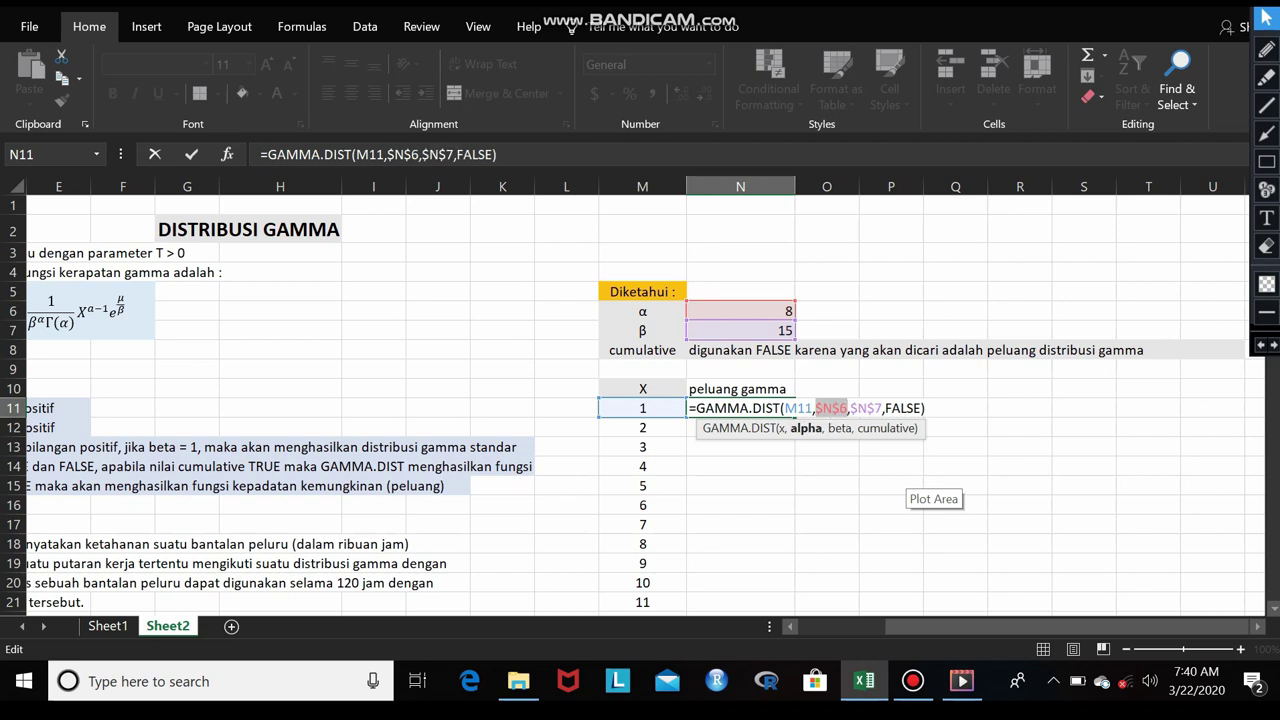
key("Return")
Step: Copy the density formula down to row 130, ending at 0.009305769 for X = 120
left_click(740, 408)
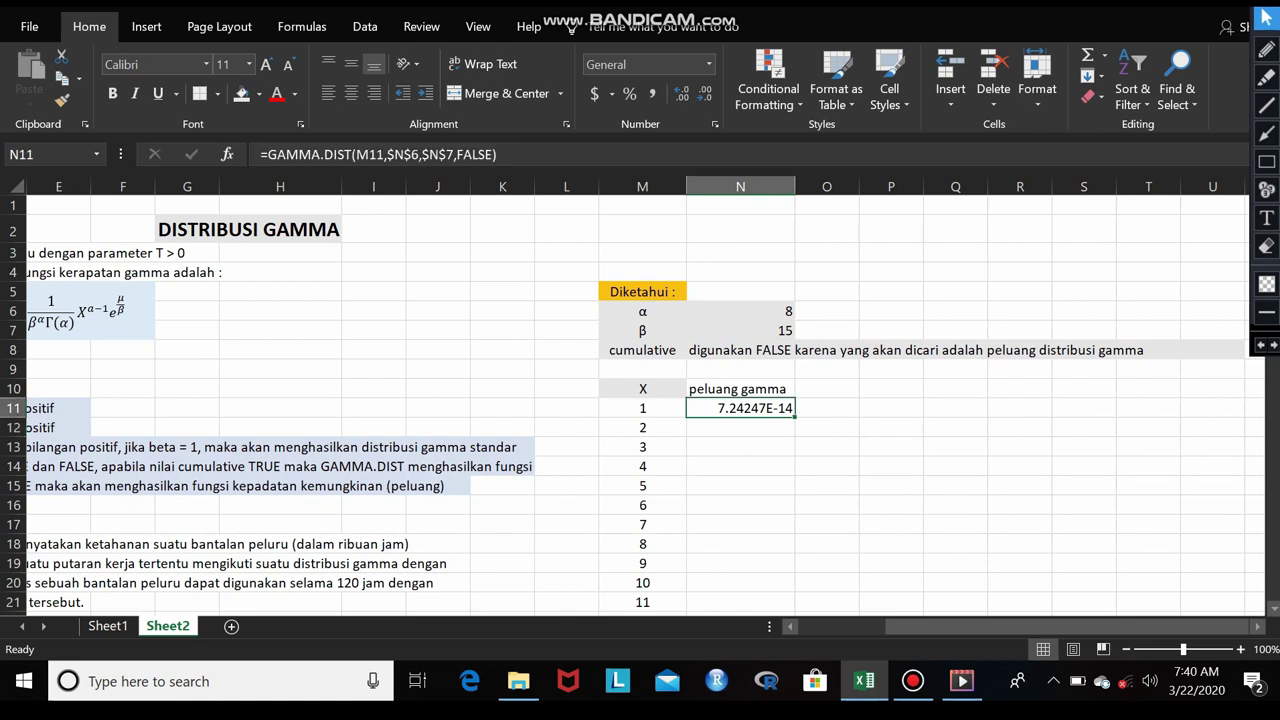
double_click(794, 416)
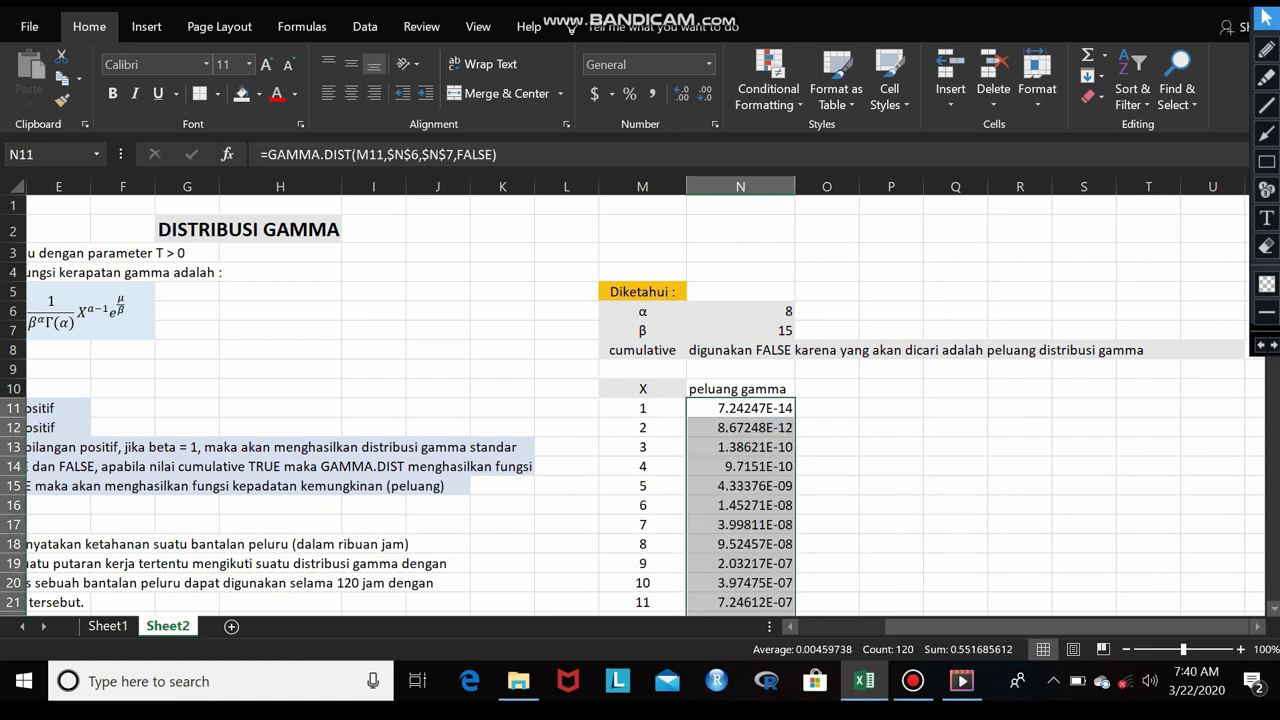
scroll(640, 405, "down", 11)
scroll(640, 405, "down", 8)
scroll(640, 405, "down", 12)
scroll(640, 405, "down", 8)
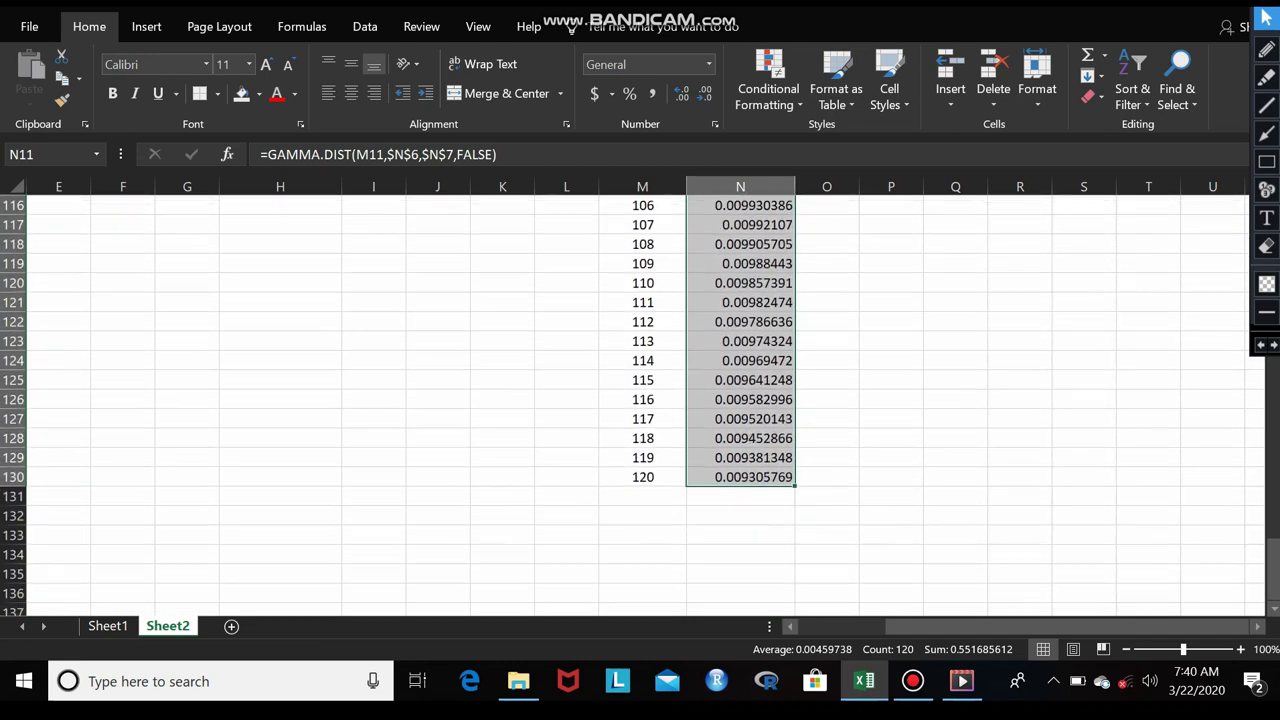
left_click(642, 496)
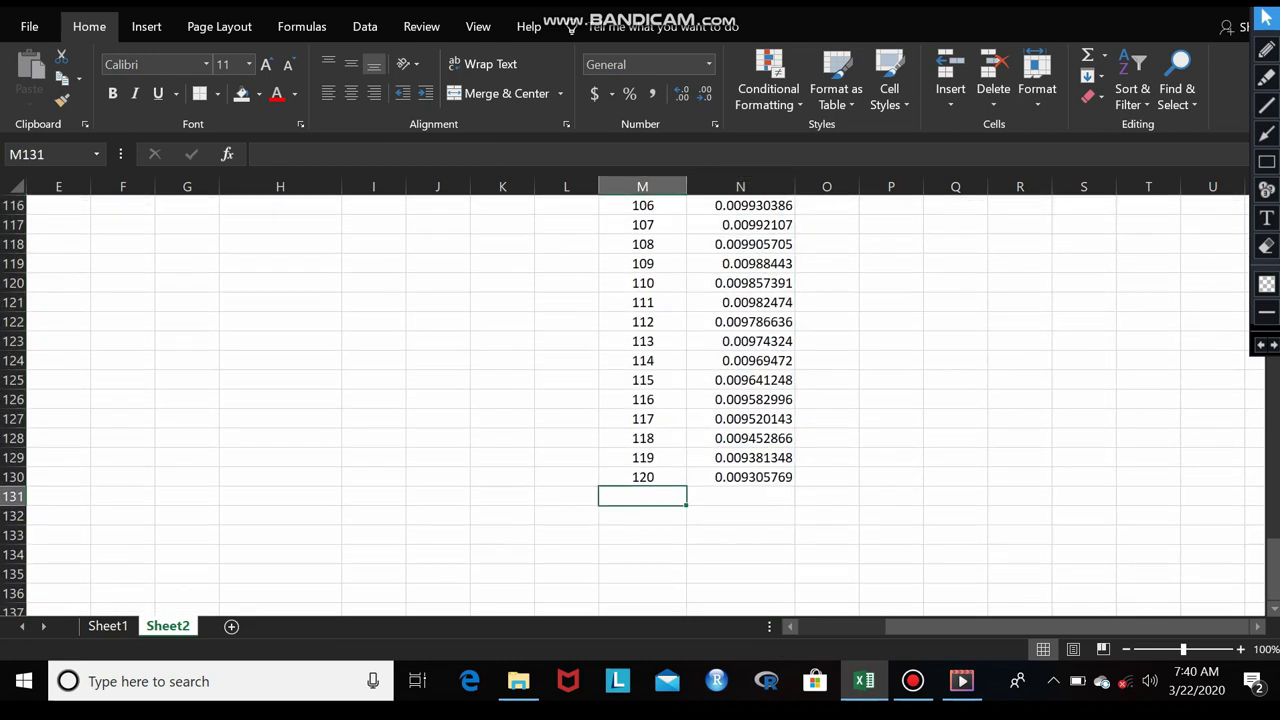
Step: Label M132 'Jumlah' and total the densities in N132 with =SUM(N11:N130), giving 0.551685612
left_click(642, 515)
type("J")
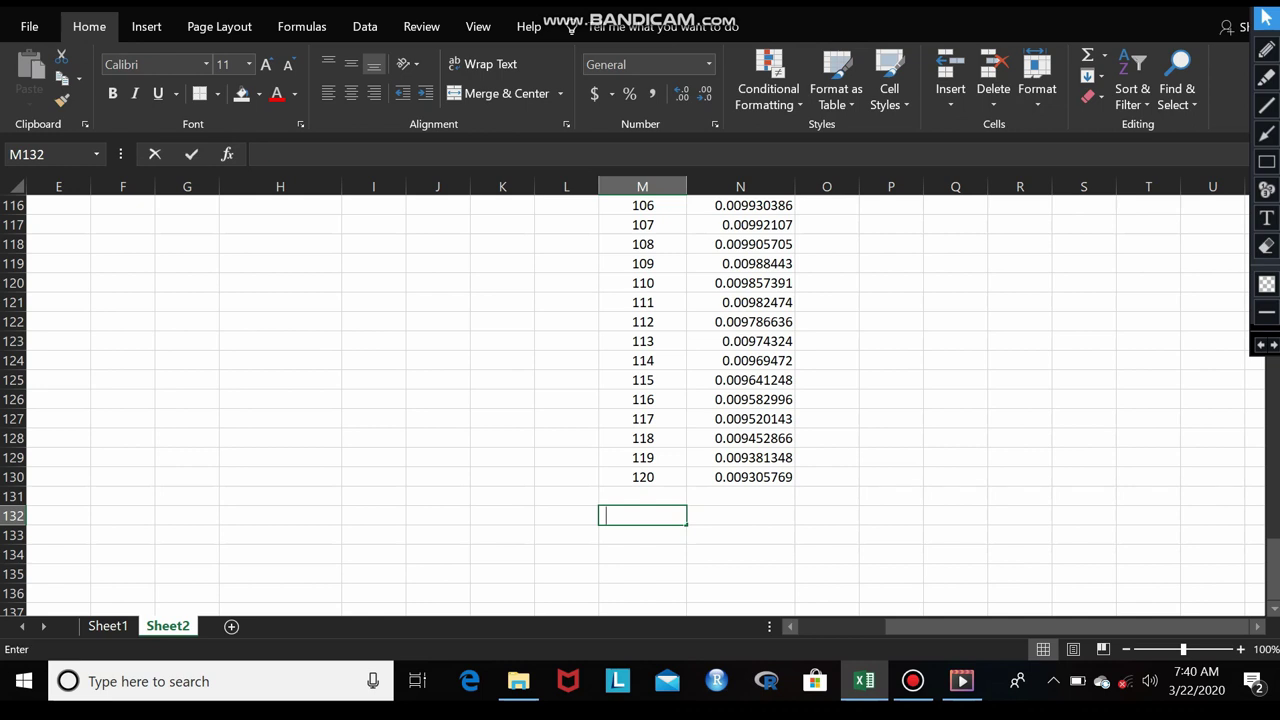
type("umlah")
key("Tab")
type("=")
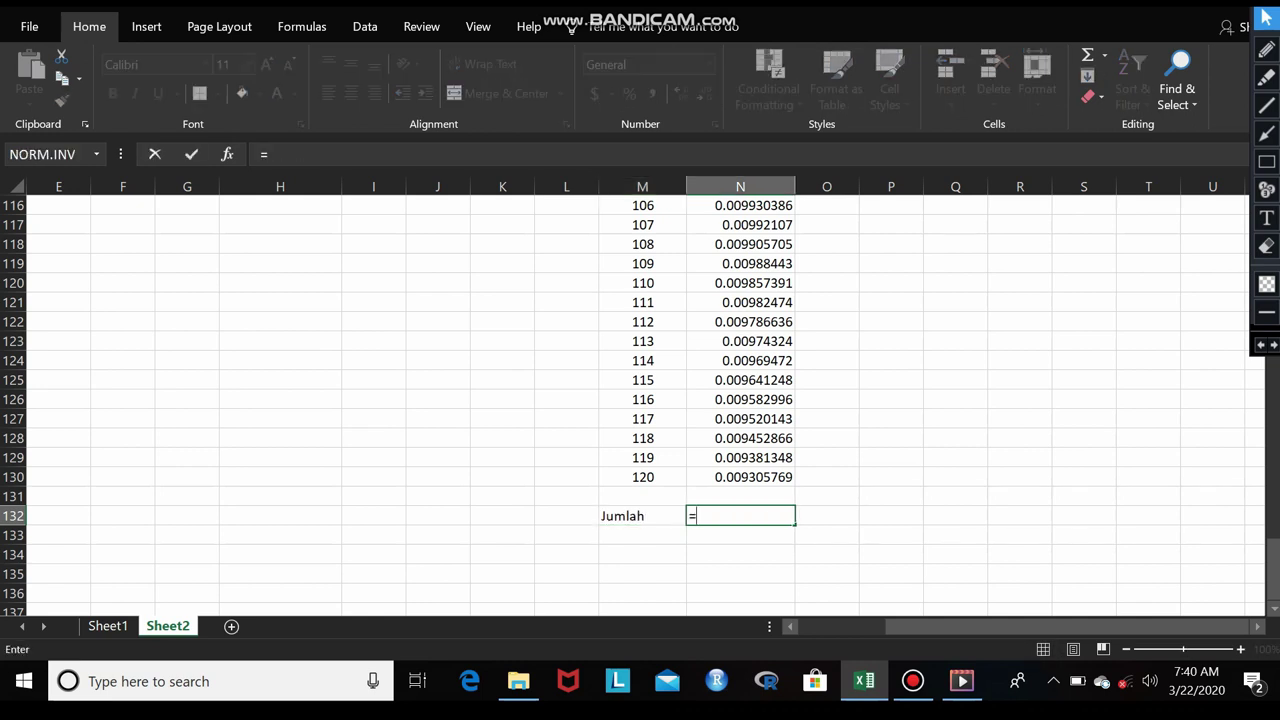
type("SUM")
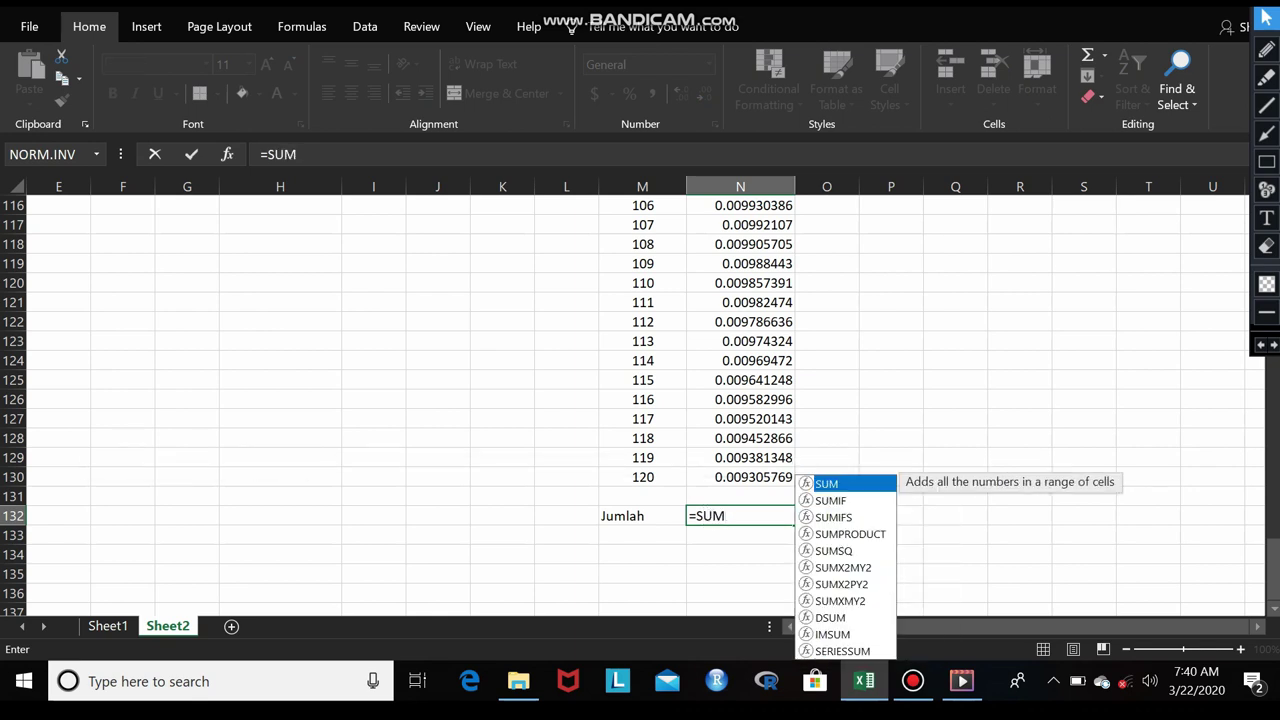
type("(")
scroll(860, 440, "up", 15)
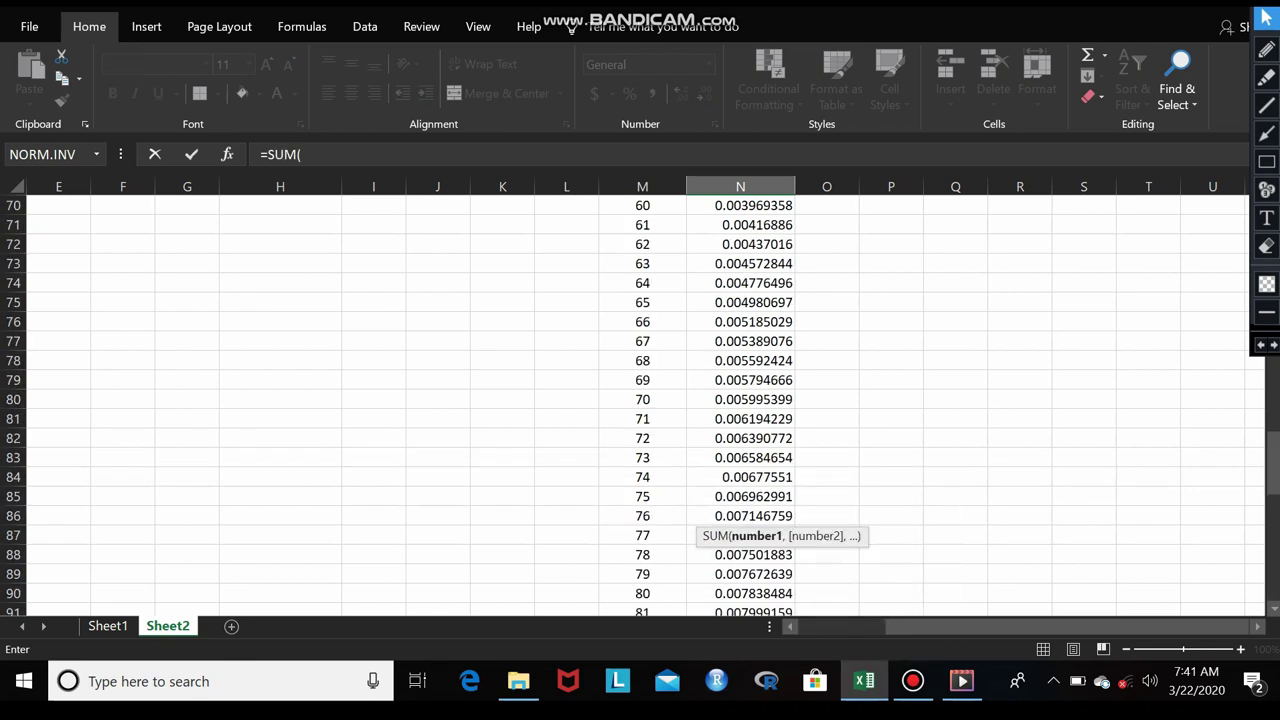
scroll(860, 440, "up", 8)
scroll(860, 440, "up", 15)
scroll(860, 440, "up", 1)
left_click(740, 408)
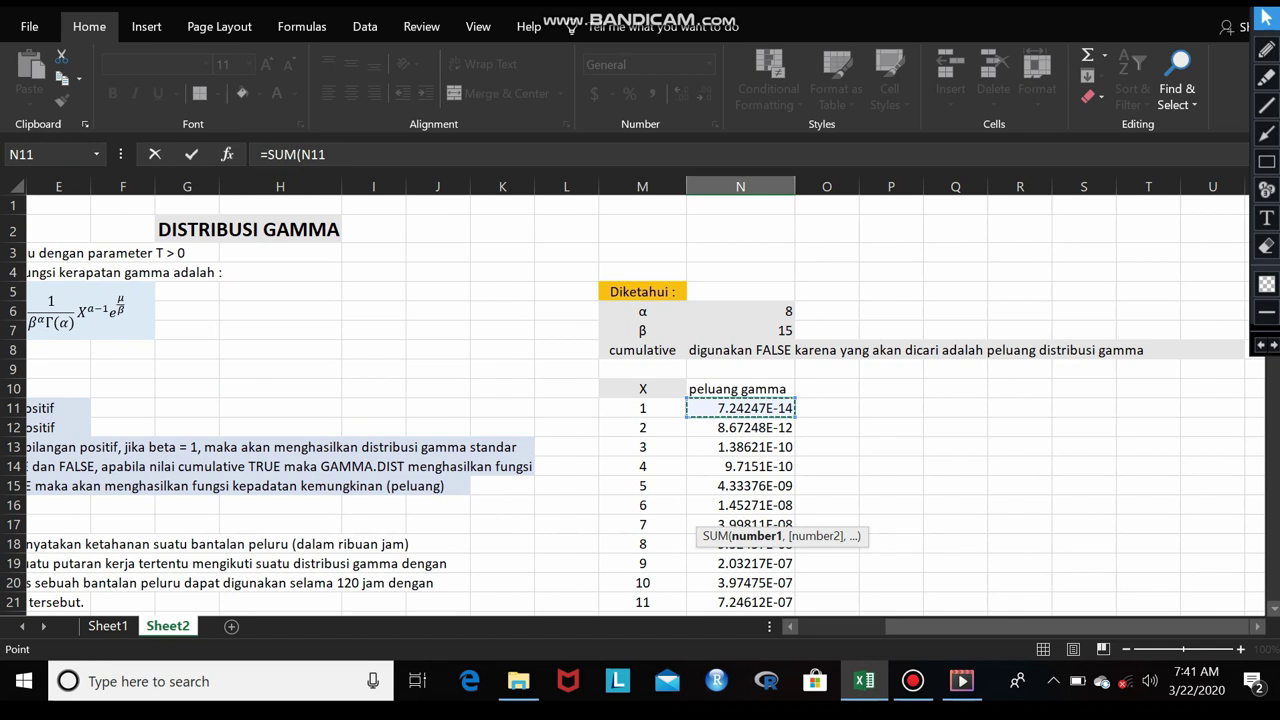
key("ctrl+shift+Down")
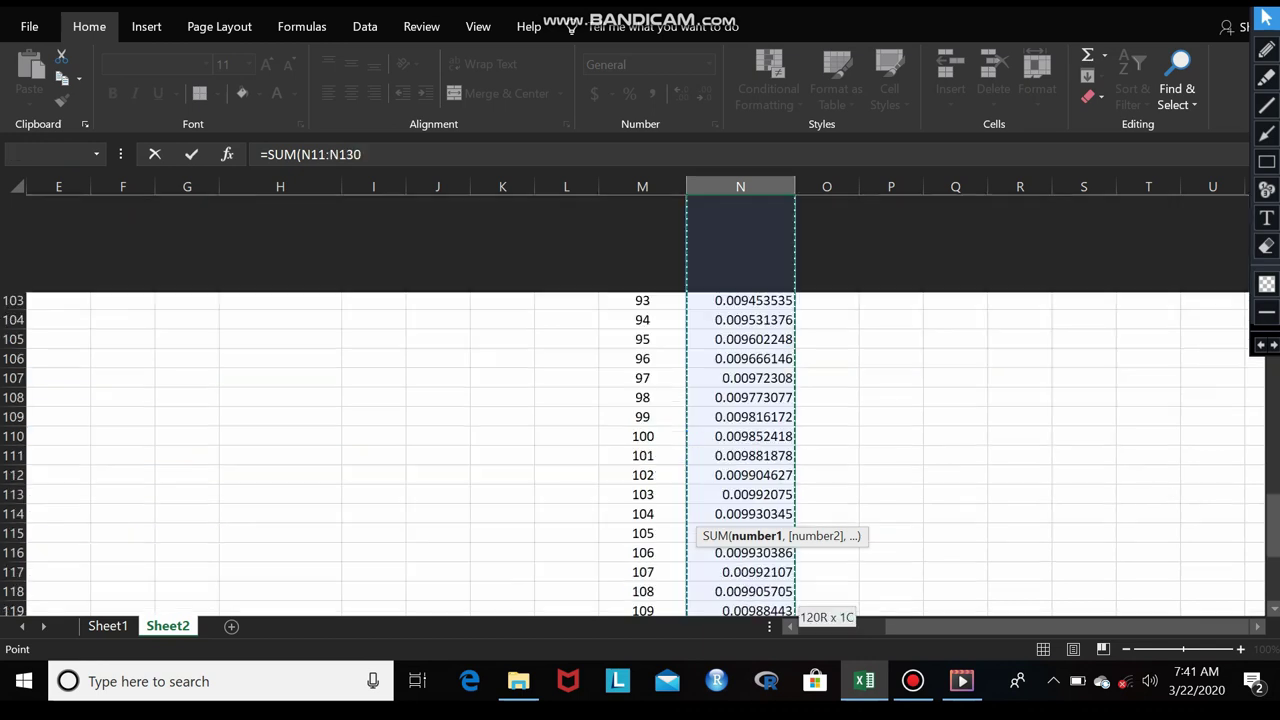
type(")")
key("Return")
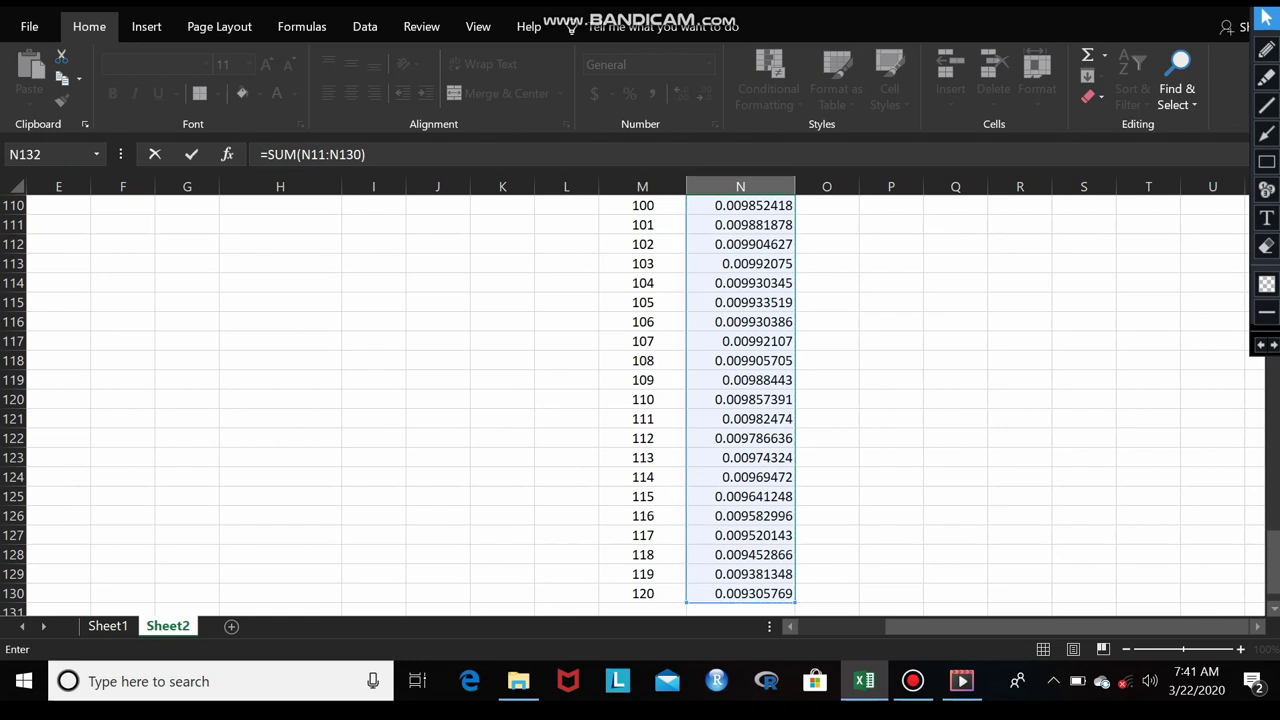
key("Return")
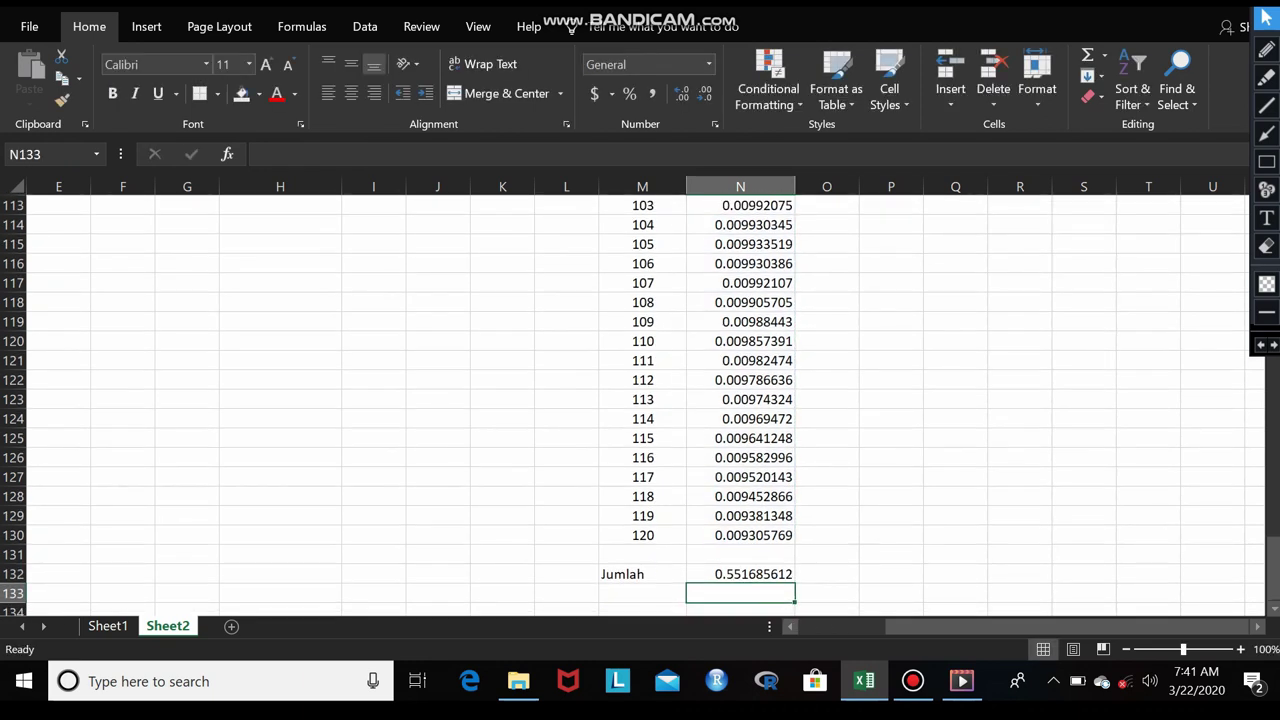
left_click(642, 574)
left_click_drag(642, 574, 740, 574)
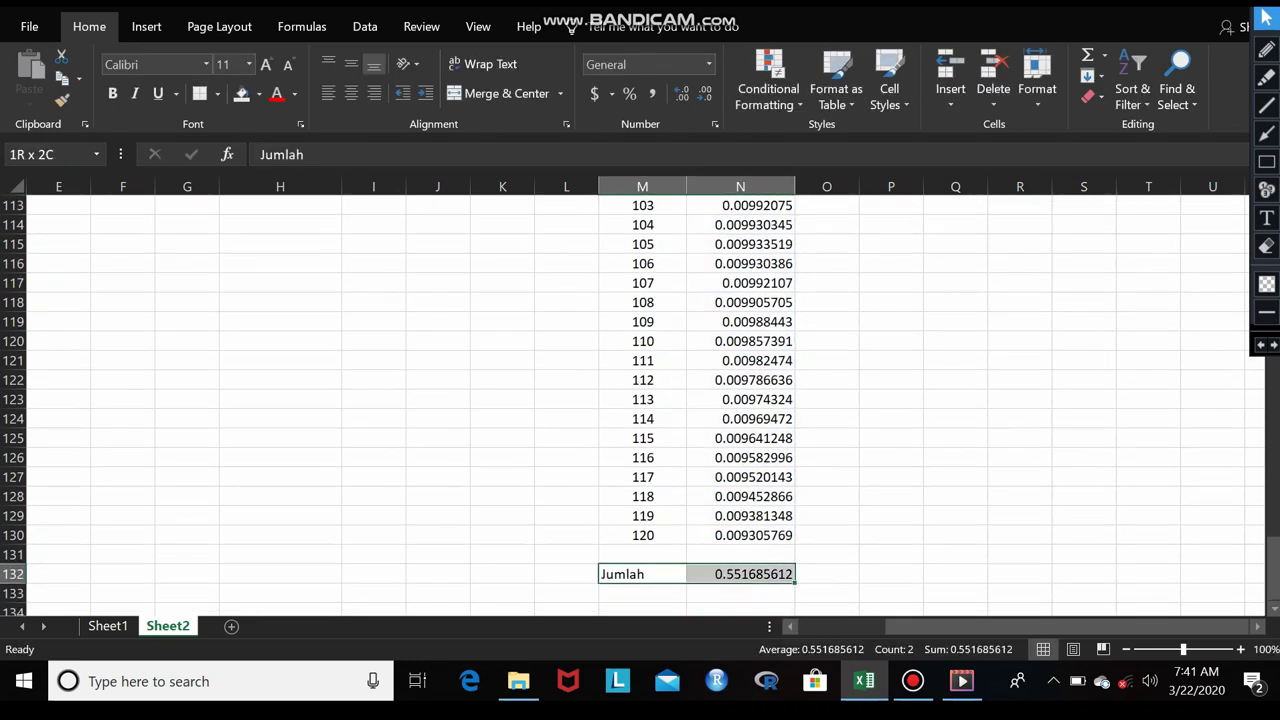
Step: Fill the Jumlah label and total cells M132:N132 orange, leaving the peluang gamma header unfilled
left_click(258, 93)
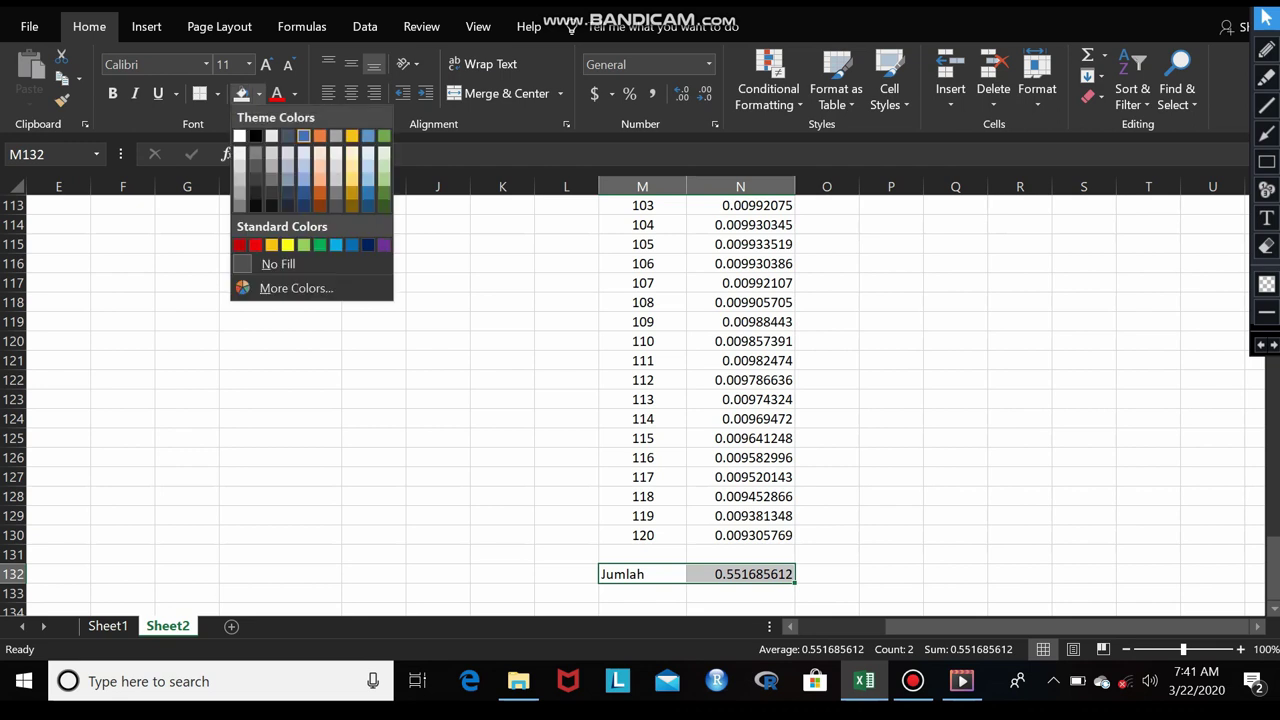
left_click(319, 136)
scroll(640, 405, "up", 19)
scroll(640, 405, "up", 14)
scroll(640, 405, "up", 5)
left_click(740, 389)
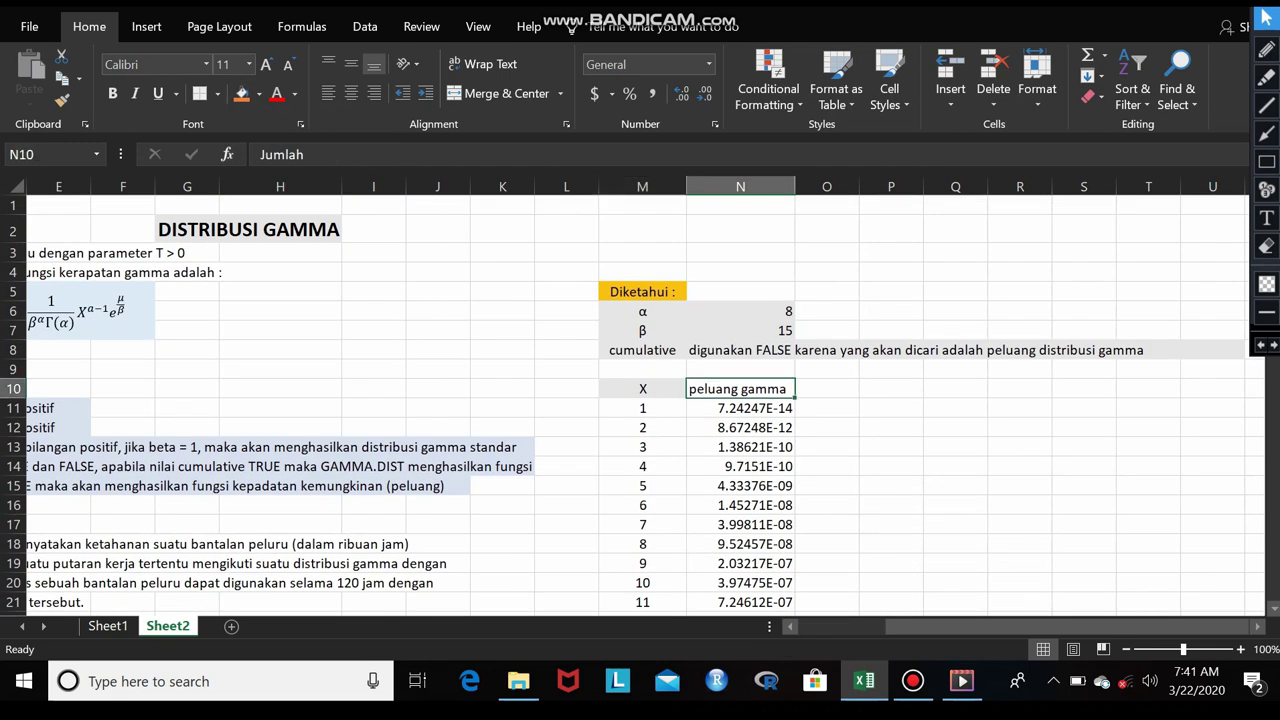
left_click(258, 93)
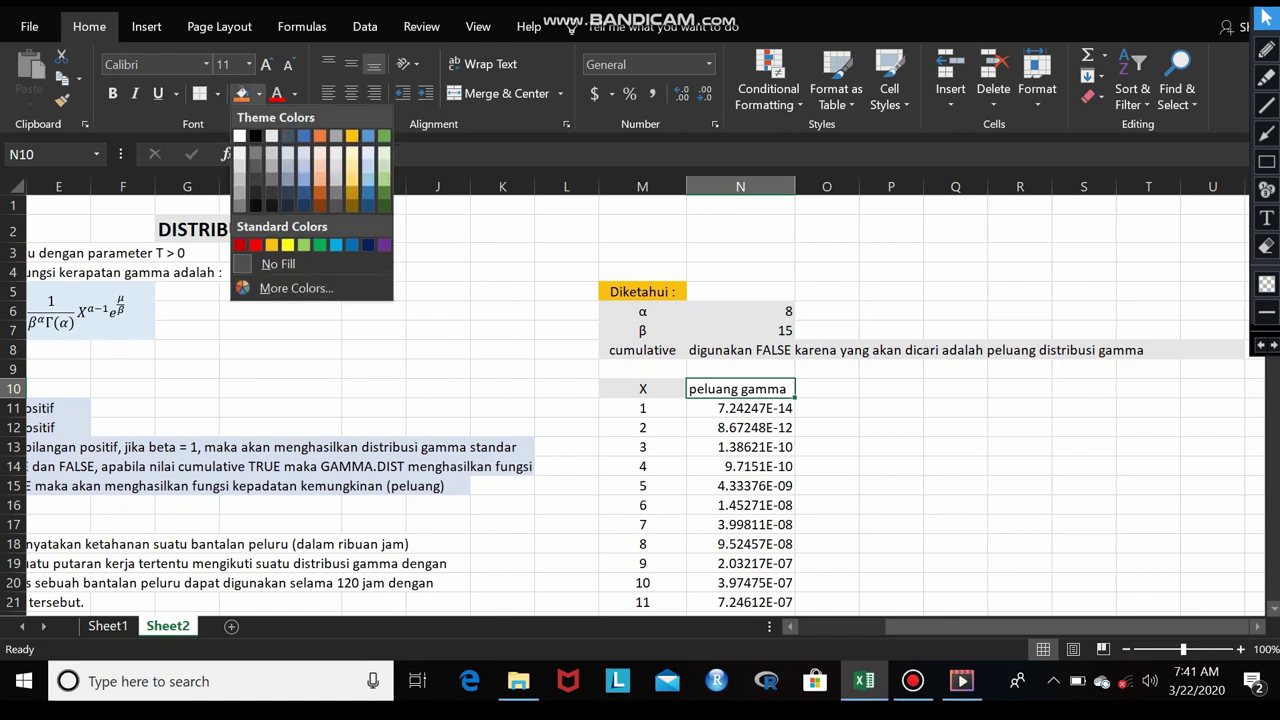
key("Escape")
left_click(826, 389)
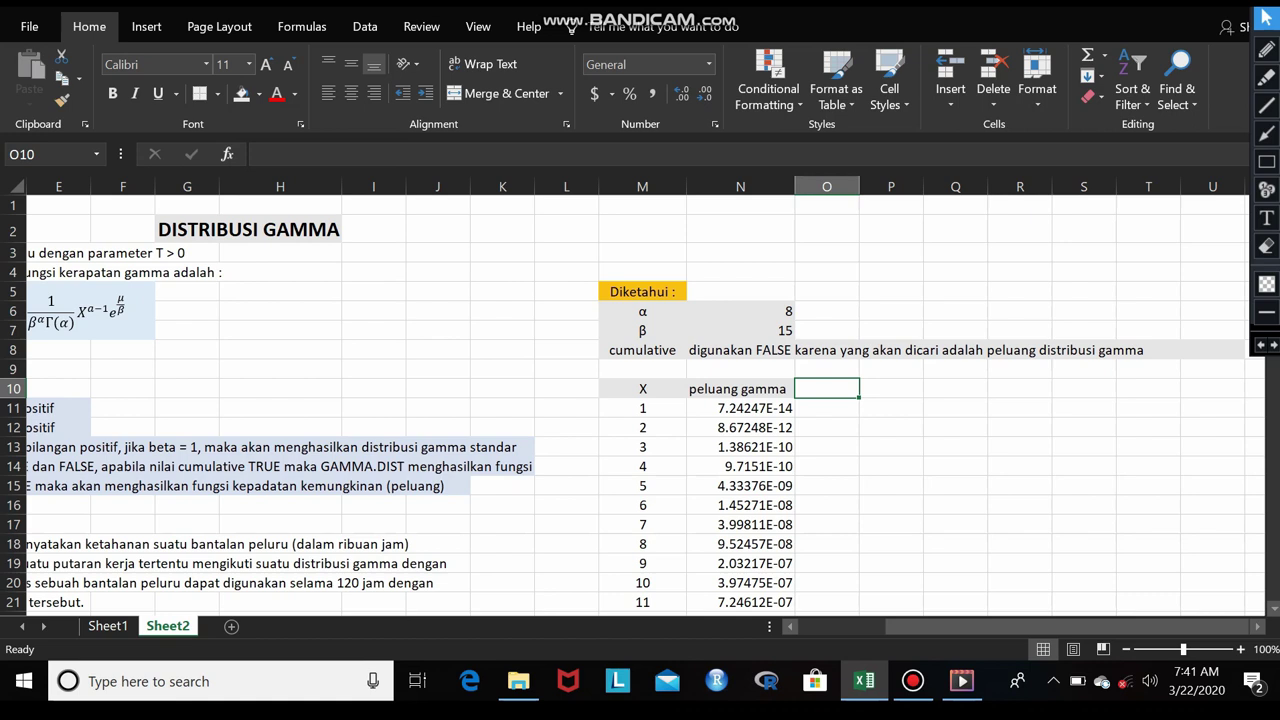
left_click_drag(1065, 626, 1025, 626)
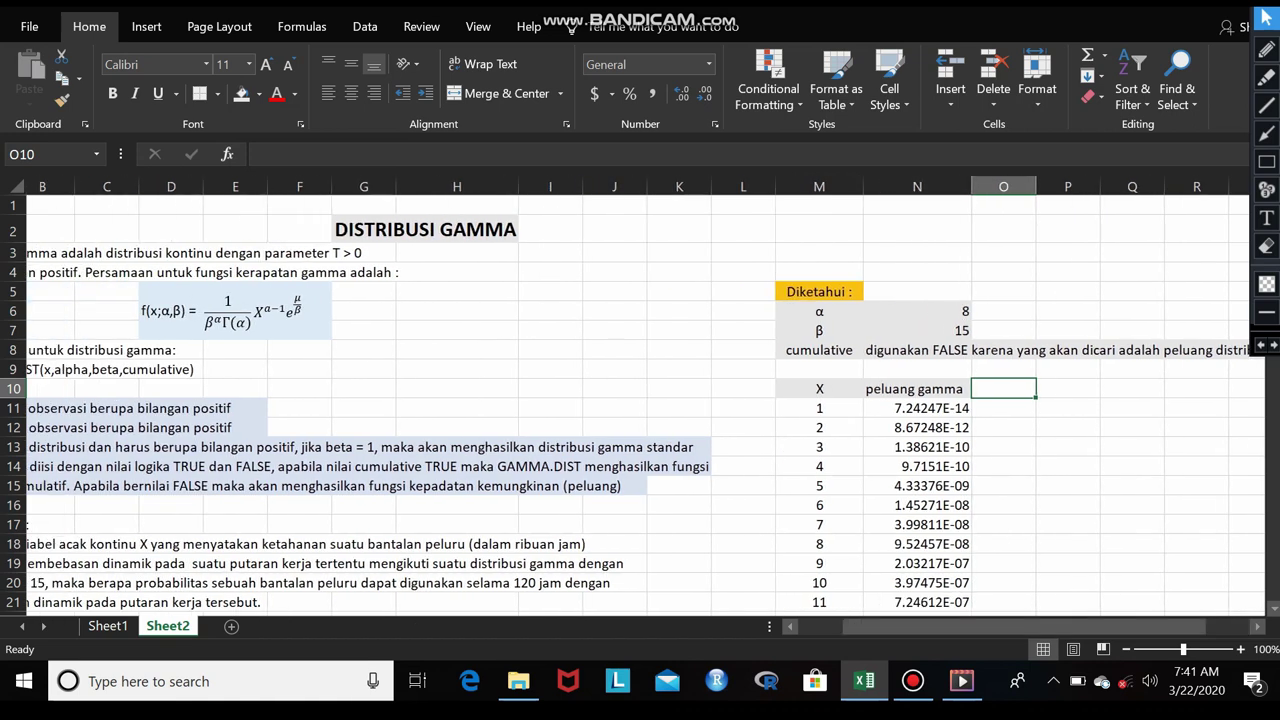
scroll(812, 545, "down", 7)
scroll(812, 545, "up", 7)
scroll(812, 545, "down", 7)
left_click(122, 341)
key("Up")
key("Up")
key("Up")
key("Up")
key("Up")
key("Up")
key("Up")
key("Up")
key("Down")
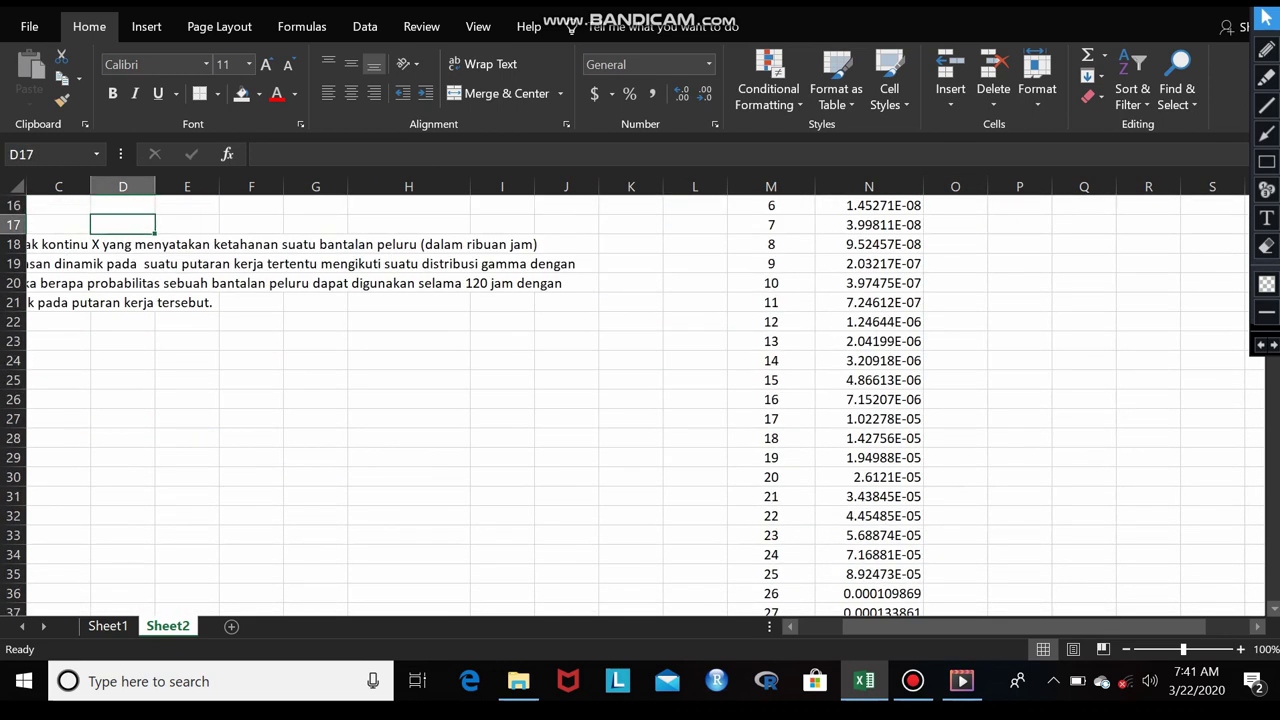
key("Left")
key("Left")
key("Left")
key("Down")
key("Down")
key("Down")
key("Down")
key("Down")
Step: Enter 'Jawaban :' in A23 and 'jadi, peluang digunakan sebuah peluru selama 120 jam adalah' in A24
type("J")
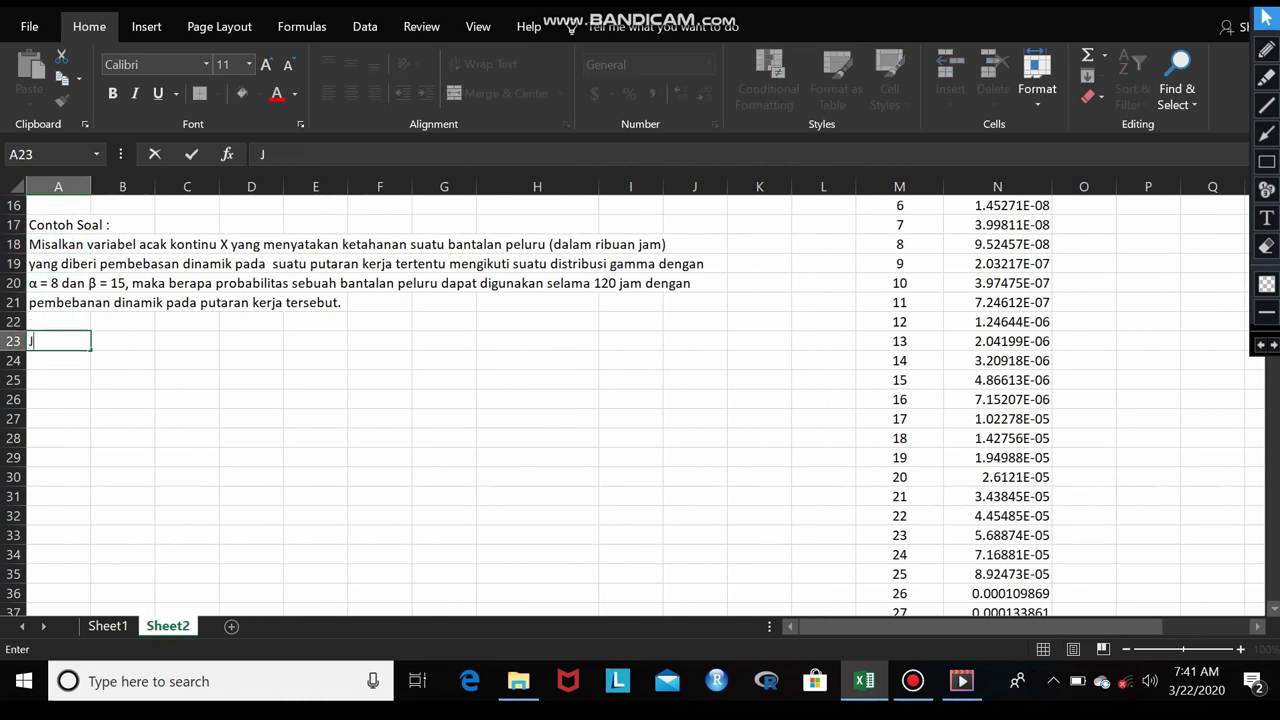
type("awaban ")
type(":")
key("Return")
type("jadi")
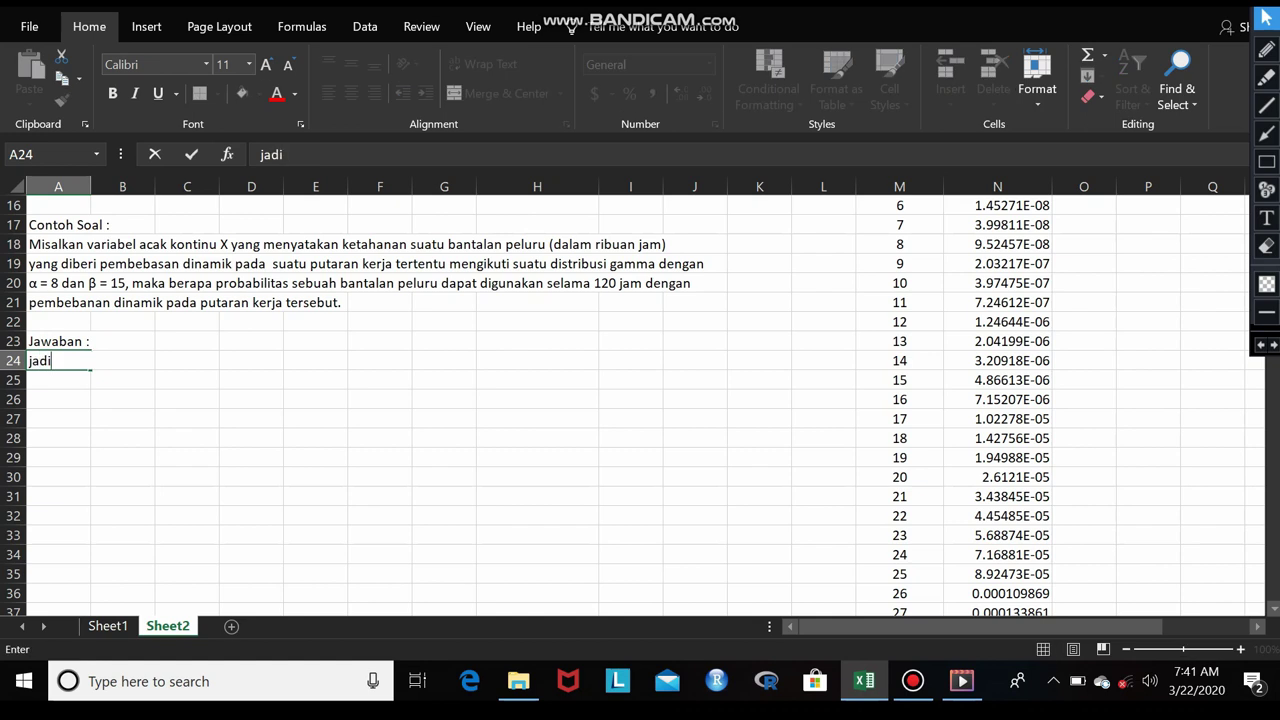
type(",")
type(" peluang digunakan sebuah ")
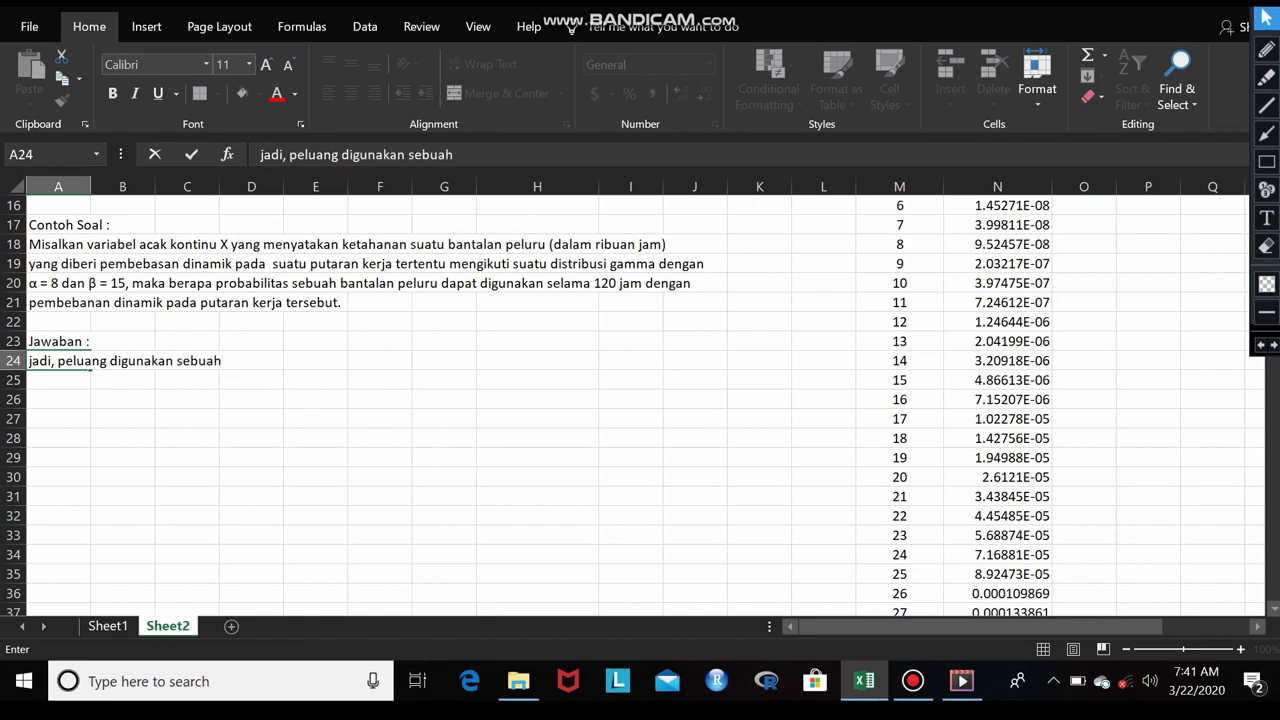
type("peluru selama 120 jam ")
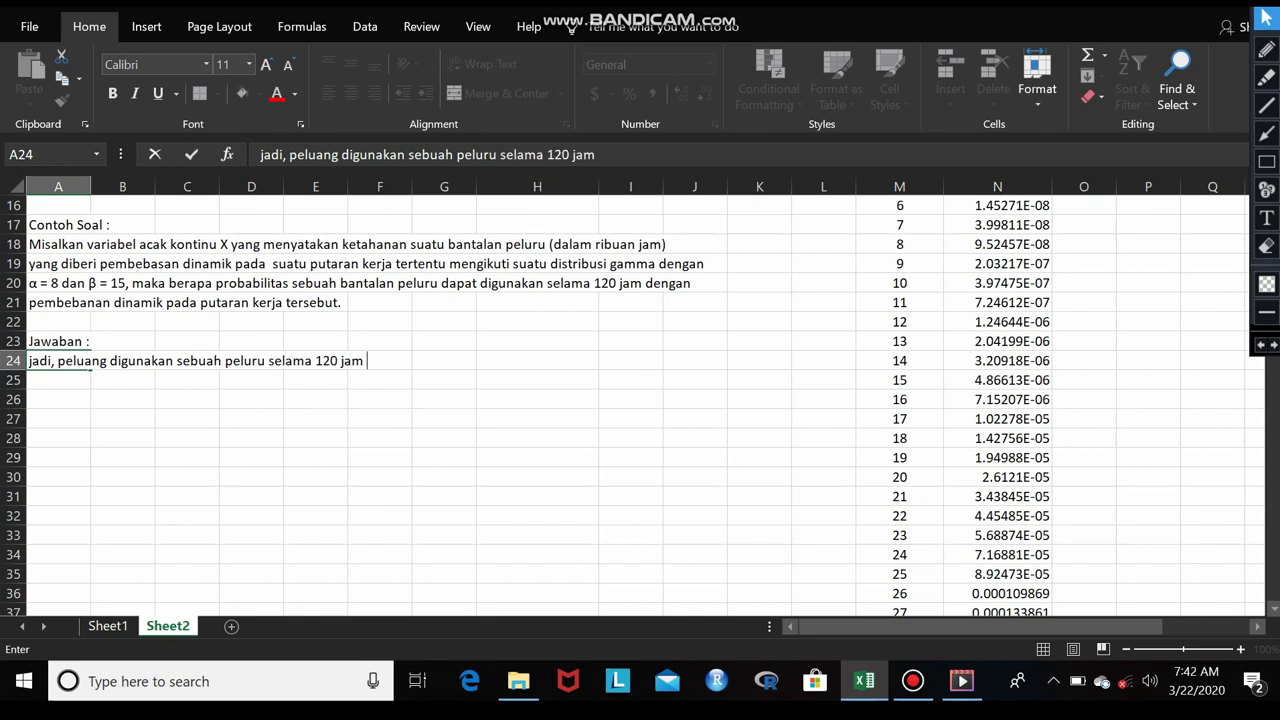
type("adalah")
key("Return")
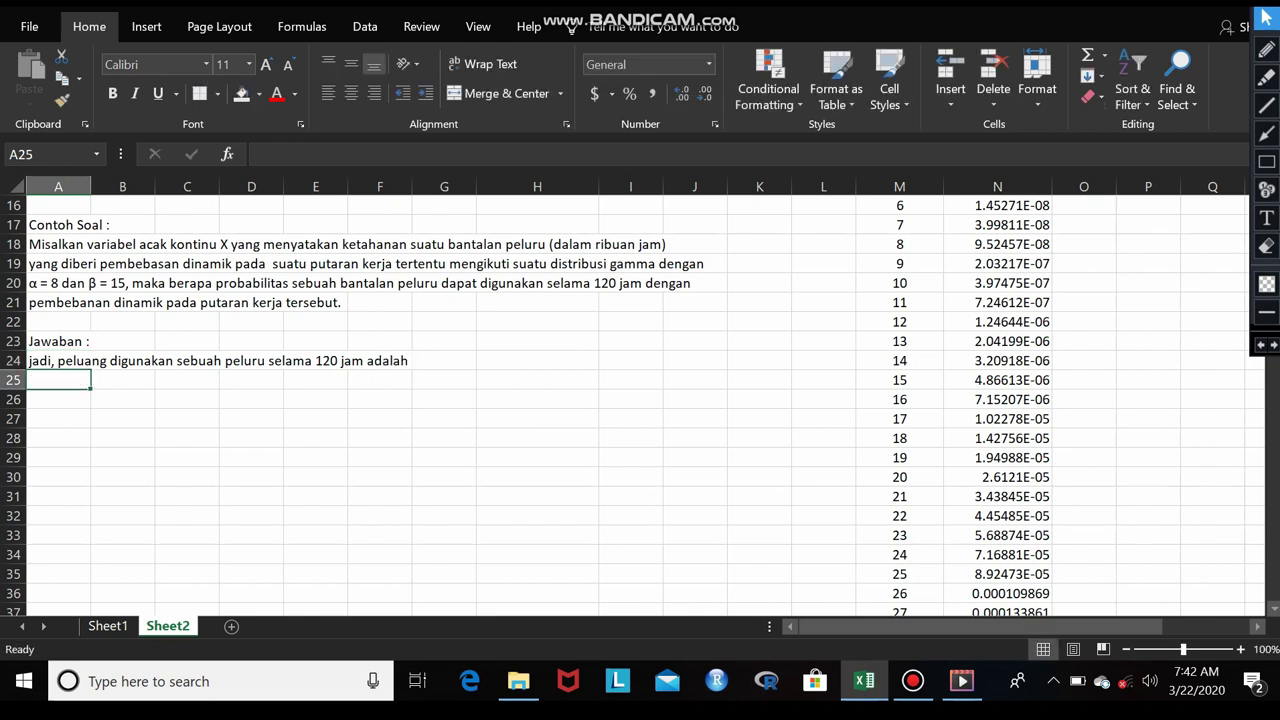
Step: Put =SUM(N11:N130) in A25 so the answer shows 0.551686
type("=")
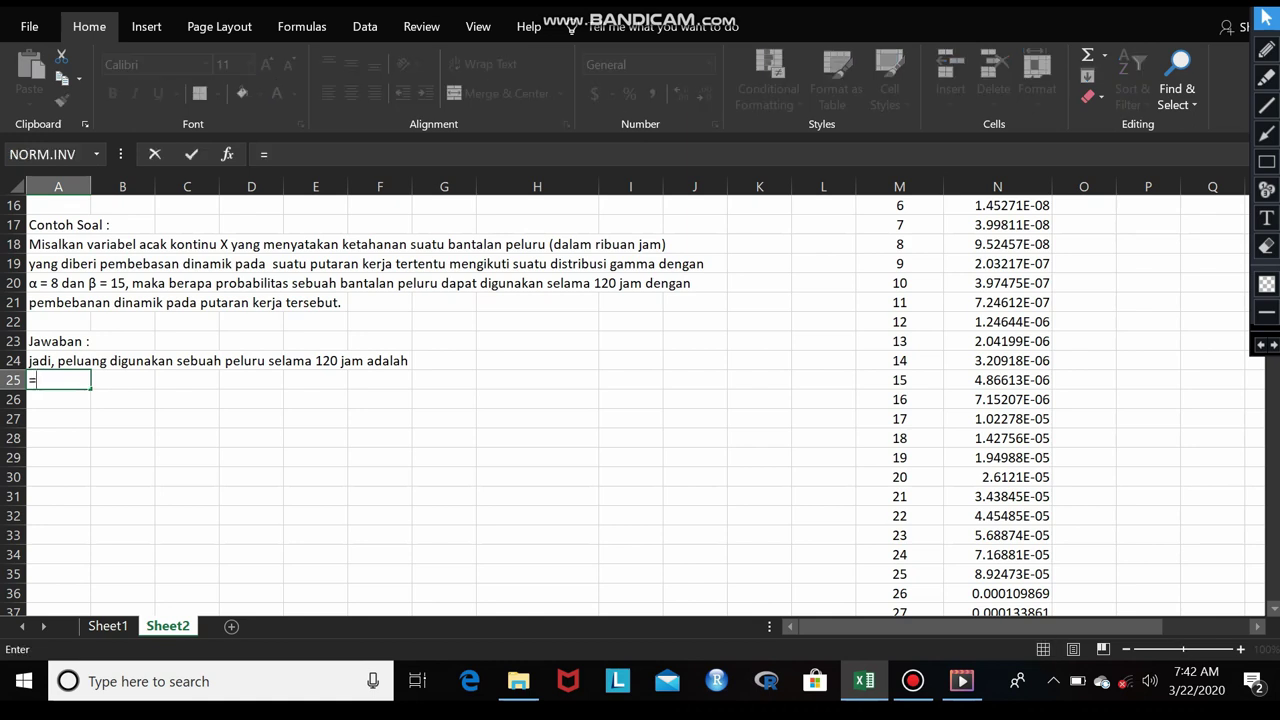
type("SUM")
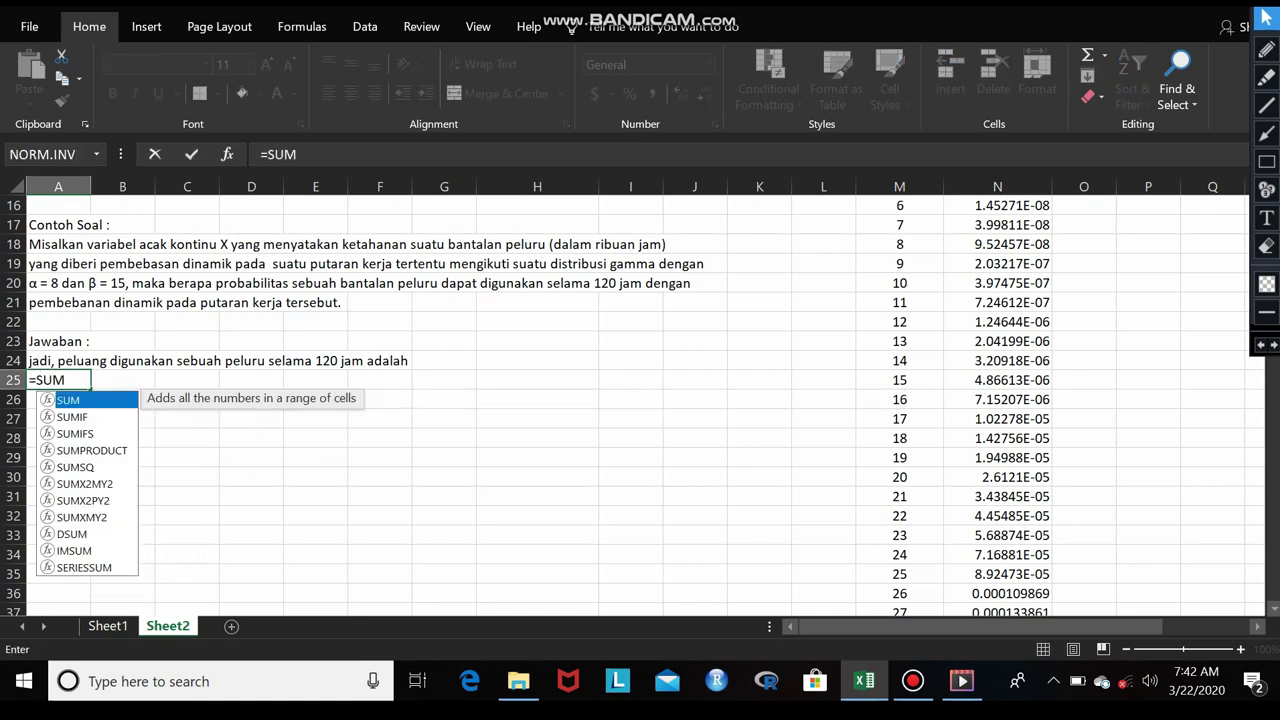
type("(")
scroll(640, 400, "up", 5)
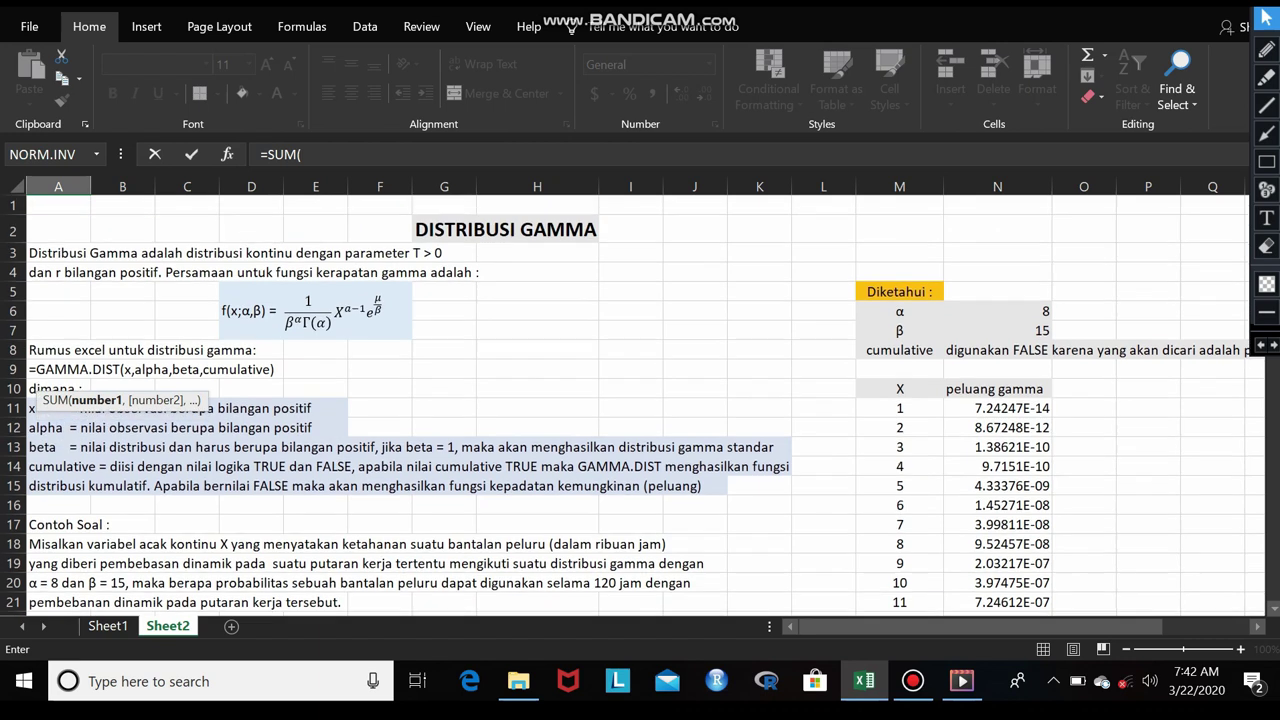
left_click(997, 408)
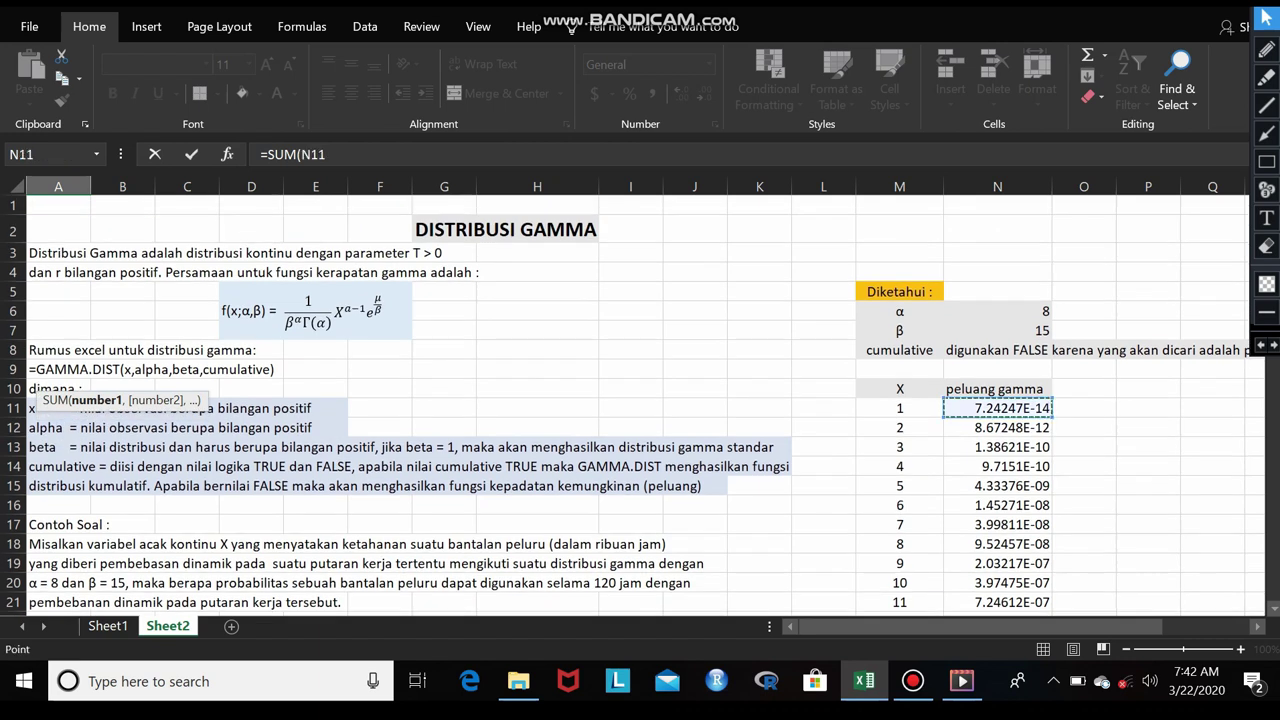
key("ctrl+shift+Down")
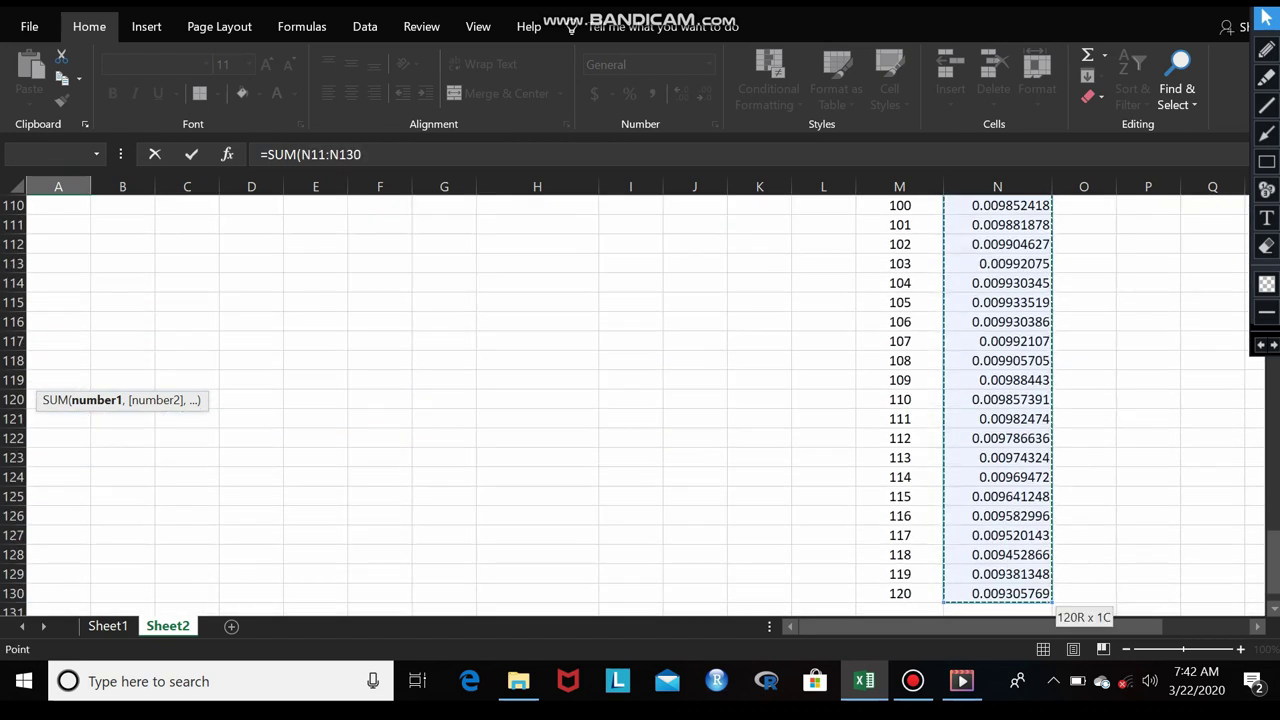
key("Return")
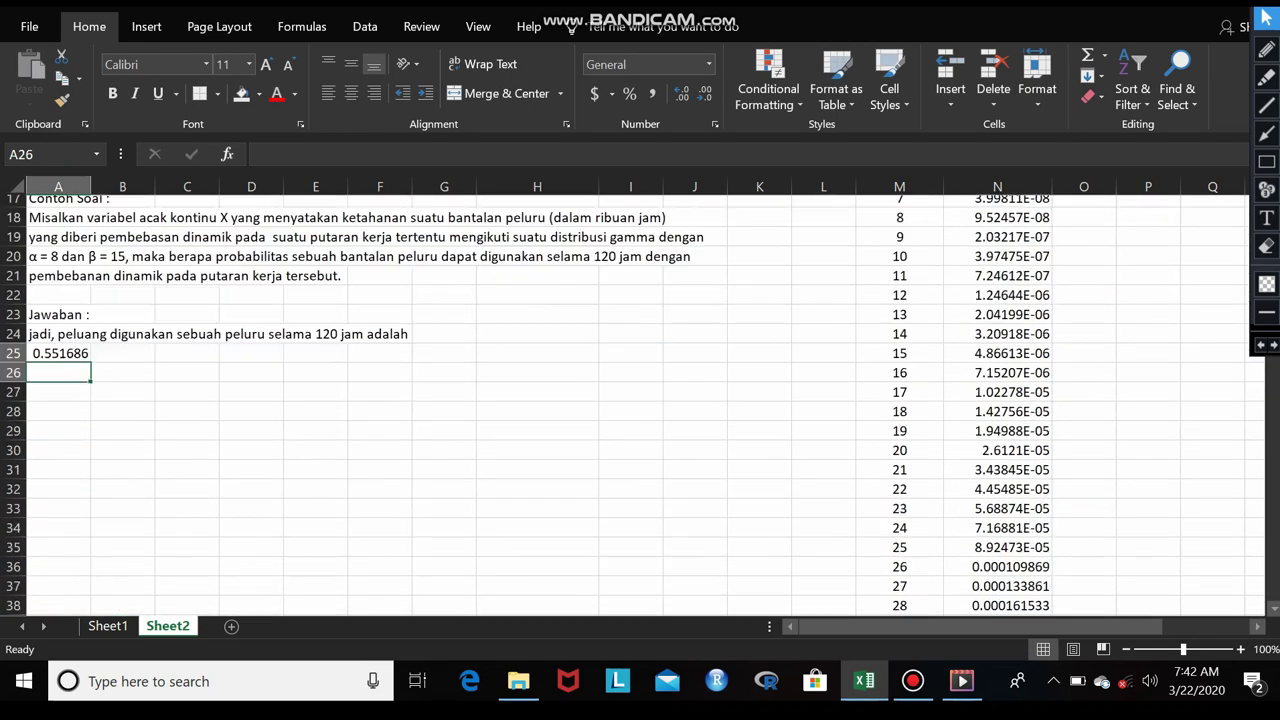
key("Up")
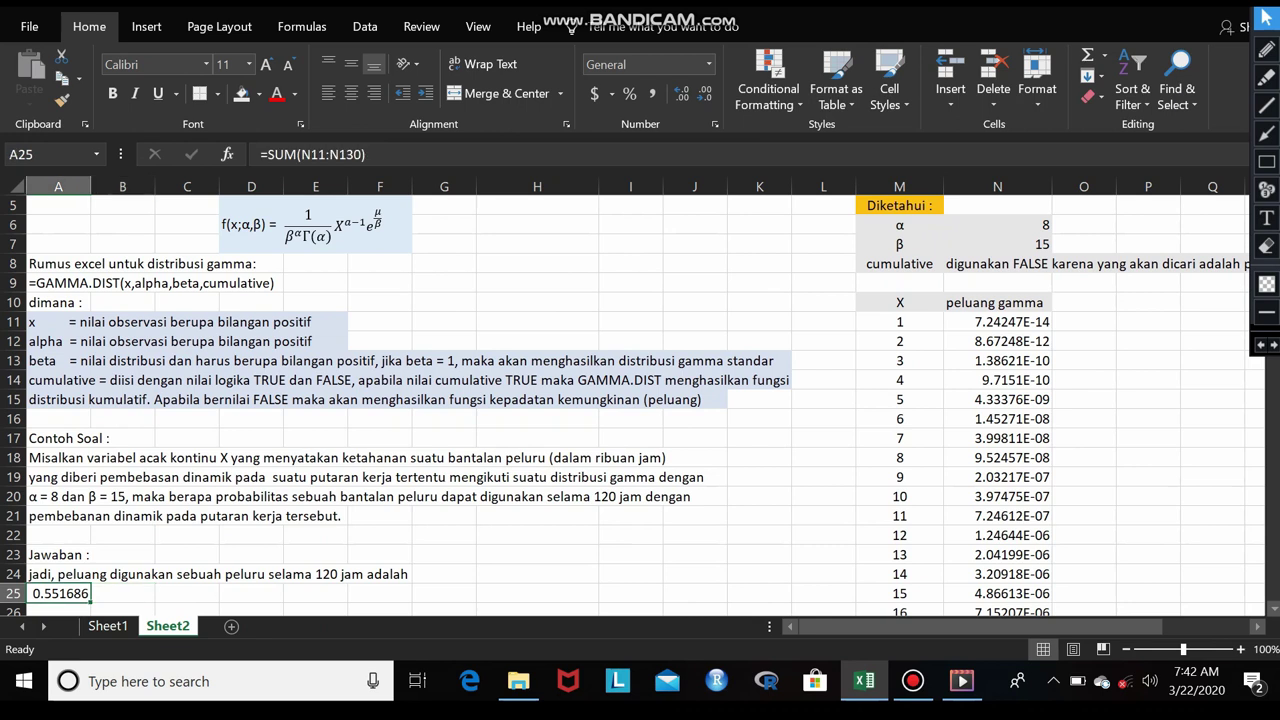
Step: Finish the answer with 'dengan pembebanan dinamik pada putaran kerja.' in B25, then select N11:N130
left_click(122, 593)
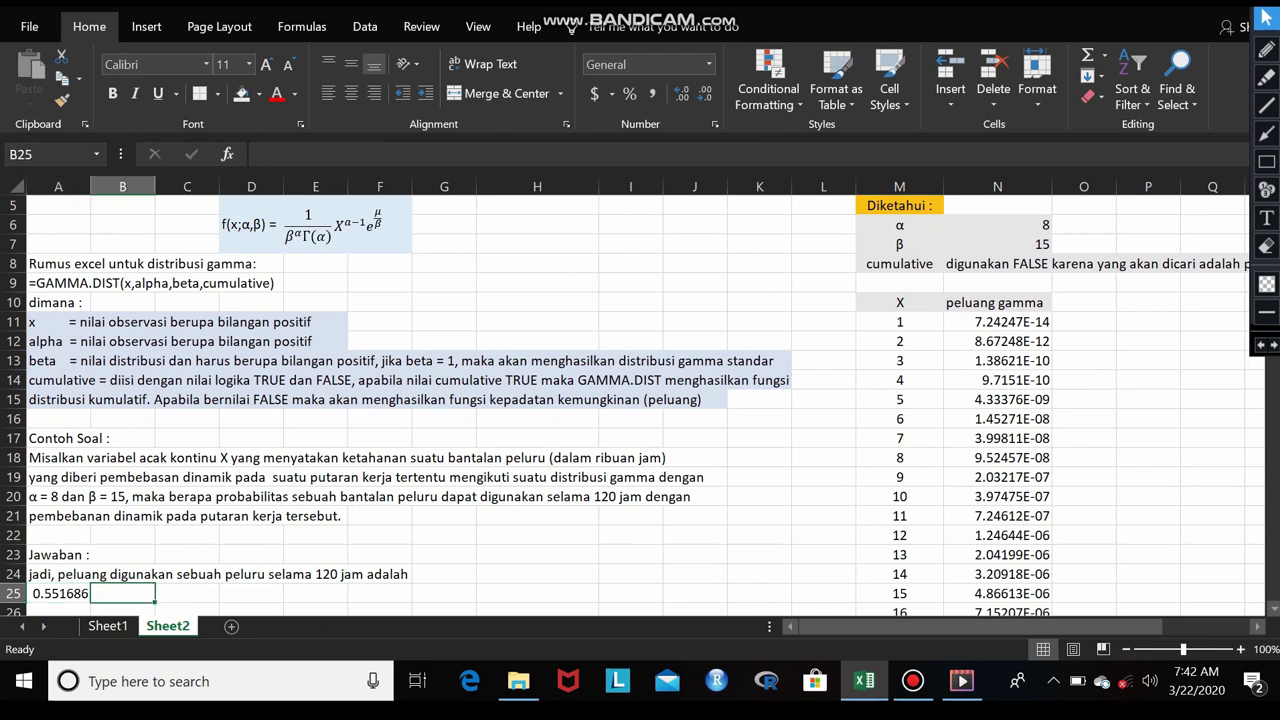
type("Sdengan pembebanan ")
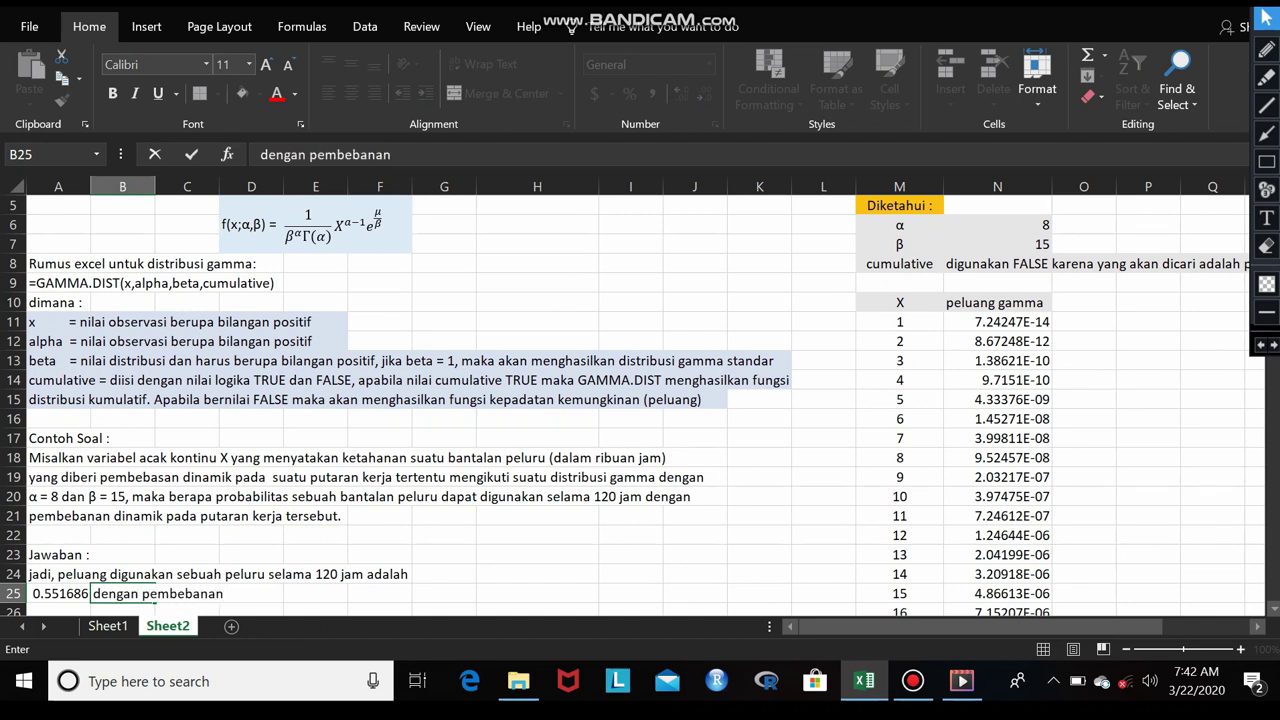
type("dinamik ")
type("pada putaran ")
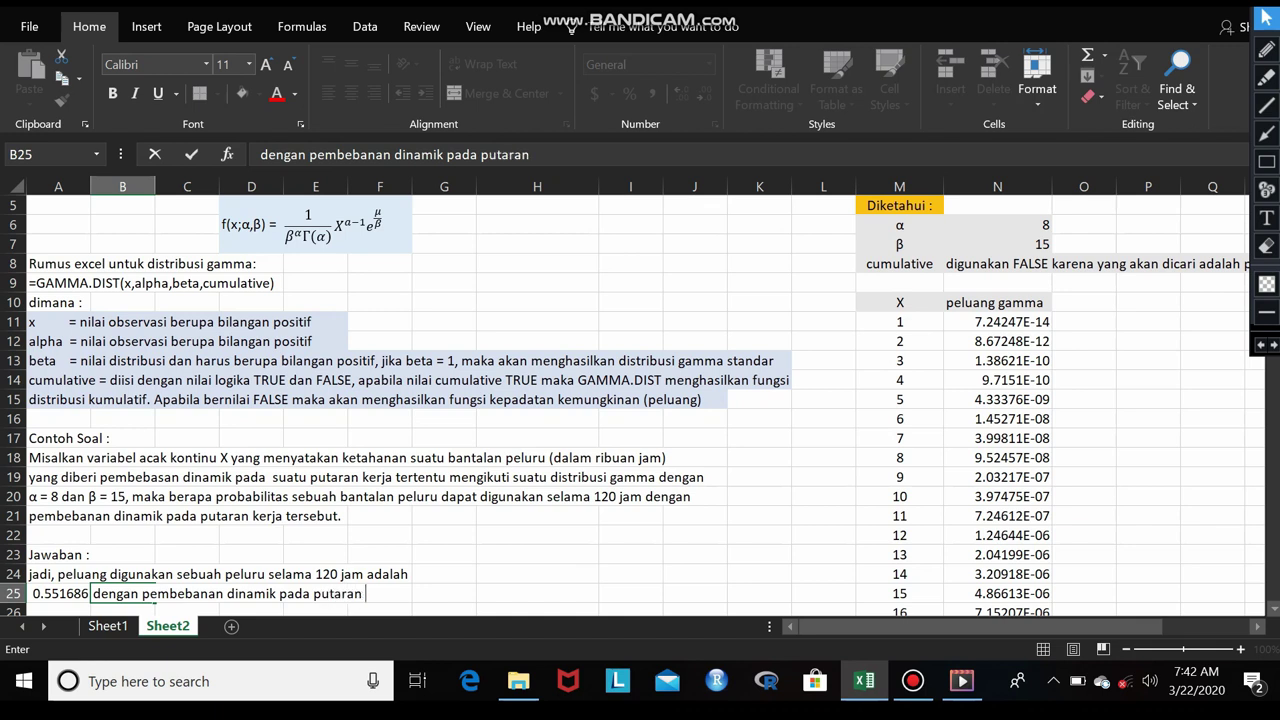
type("kej")
key("BackSpace")
type("rja.")
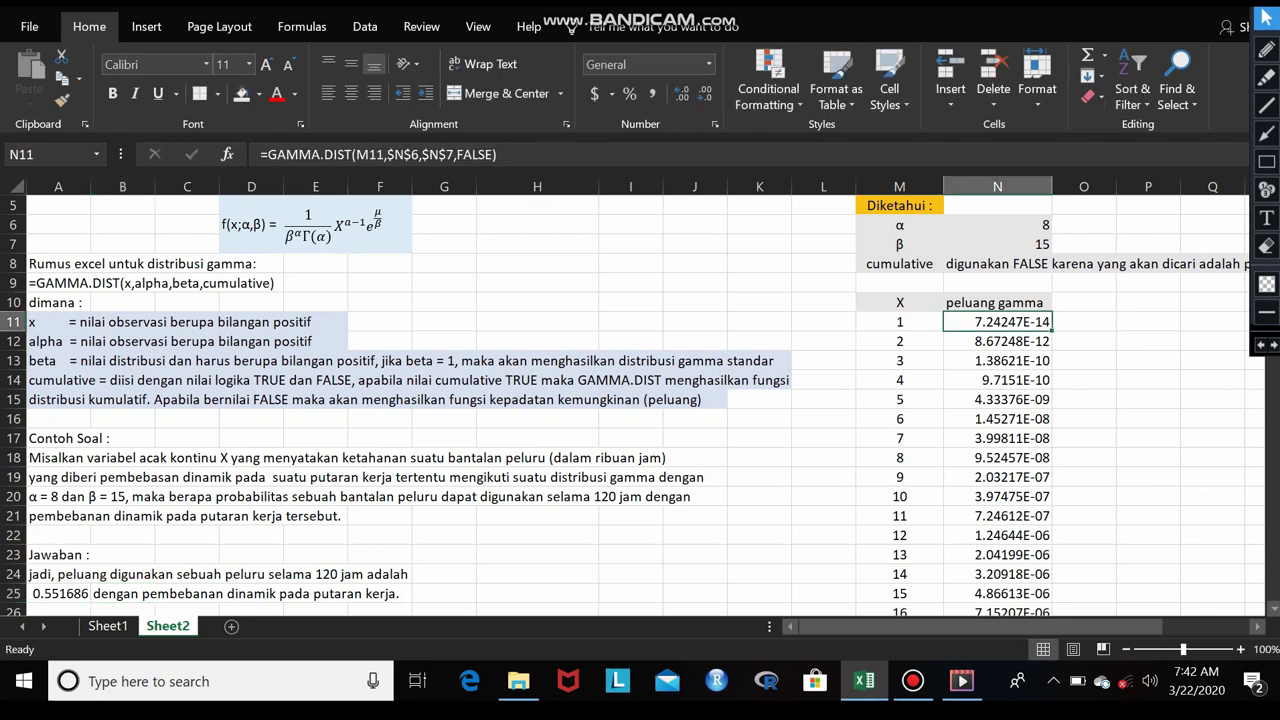
key("ctrl+shift+Down")
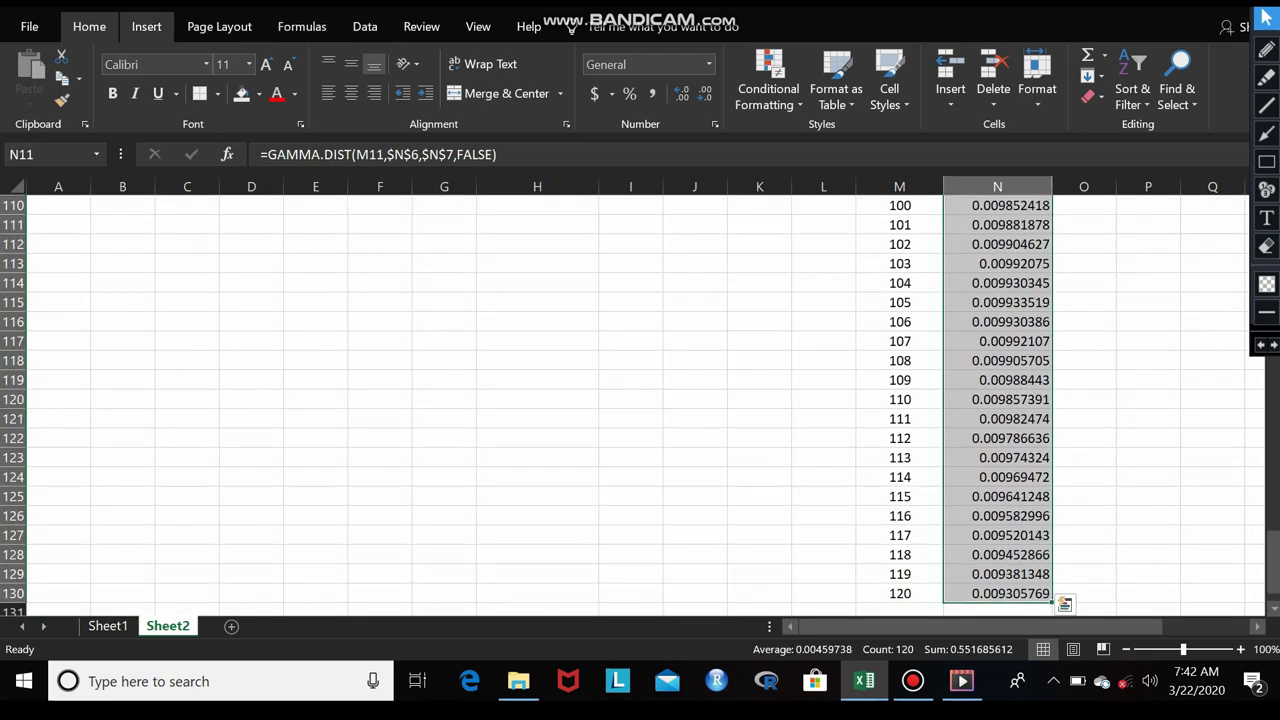
Step: Insert a 2-D line chart of the density values N11:N130
left_click(146, 26)
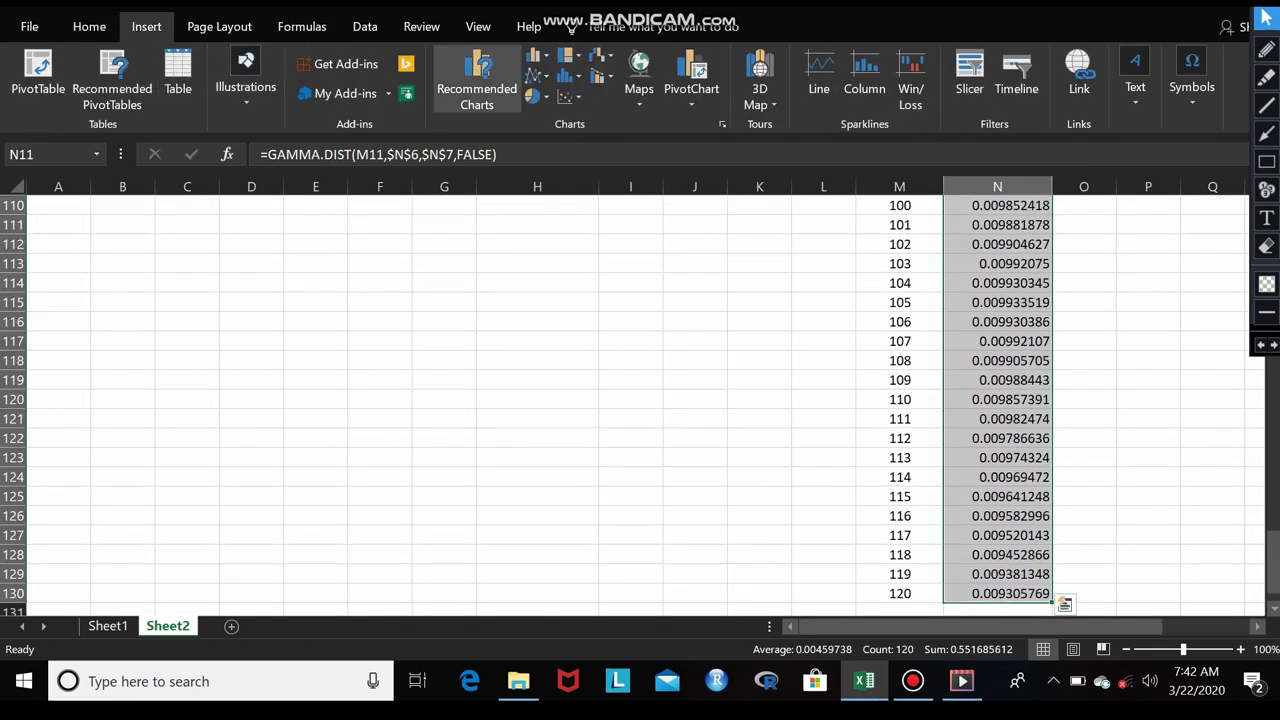
left_click(537, 76)
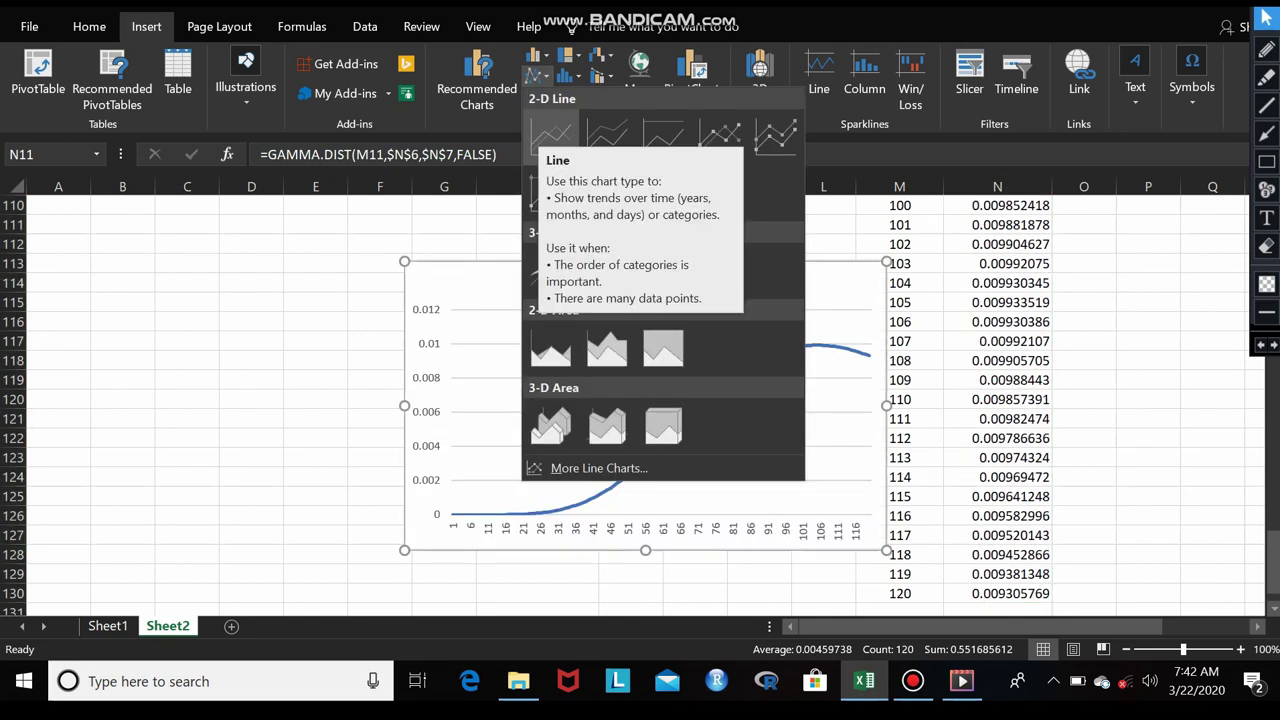
left_click(551, 133)
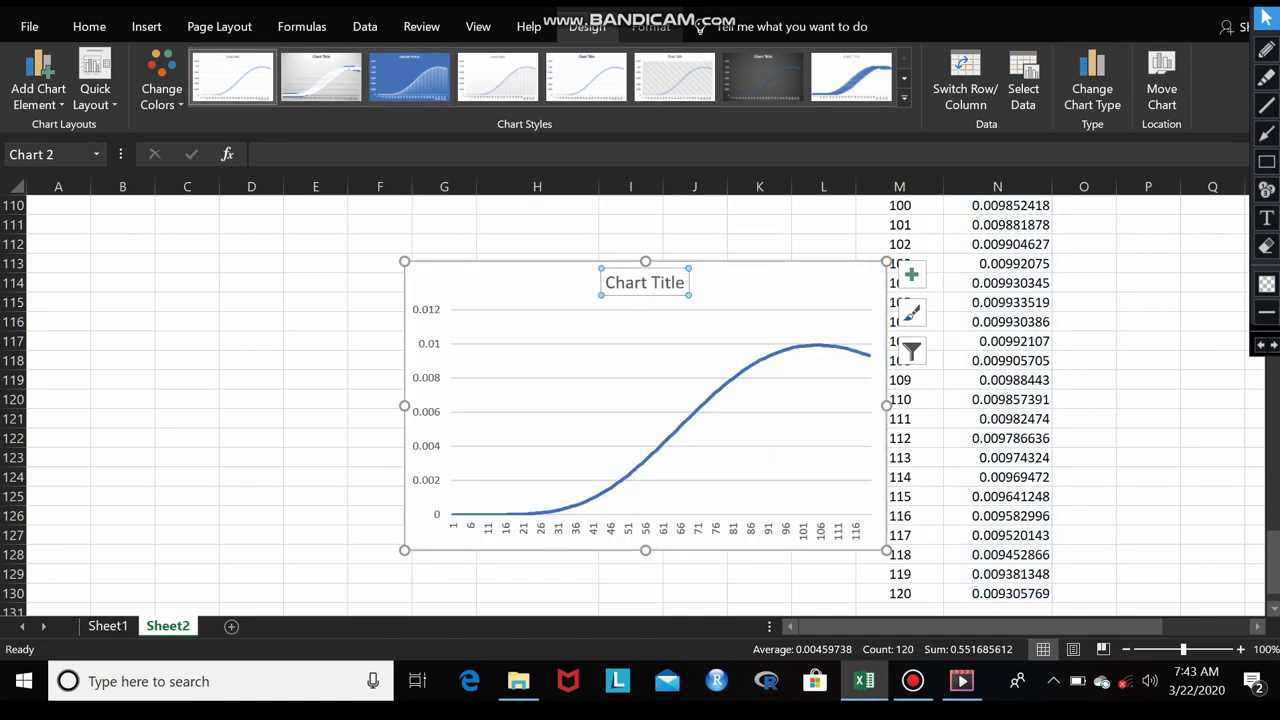
Step: Replace the line chart's default title with 'PELUANG DISTRIBUSI GAMMA'
left_click(675, 284)
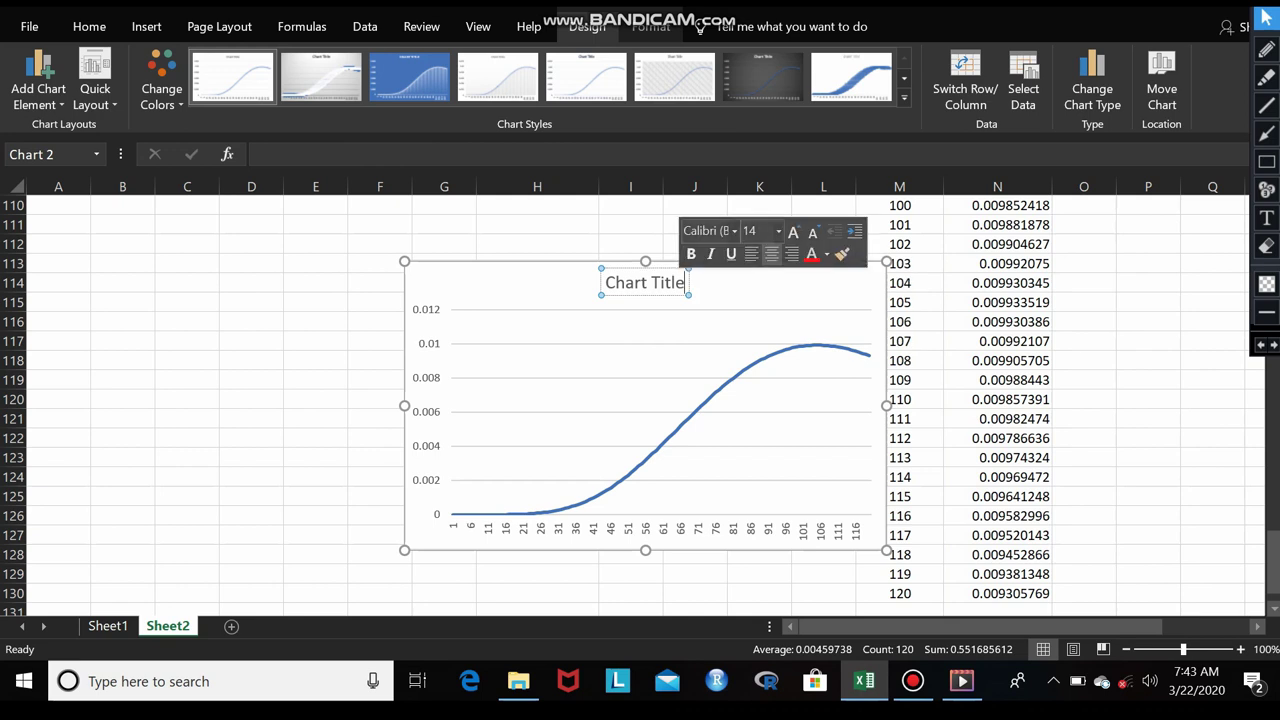
left_click(685, 282)
left_click_drag(686, 283, 603, 283)
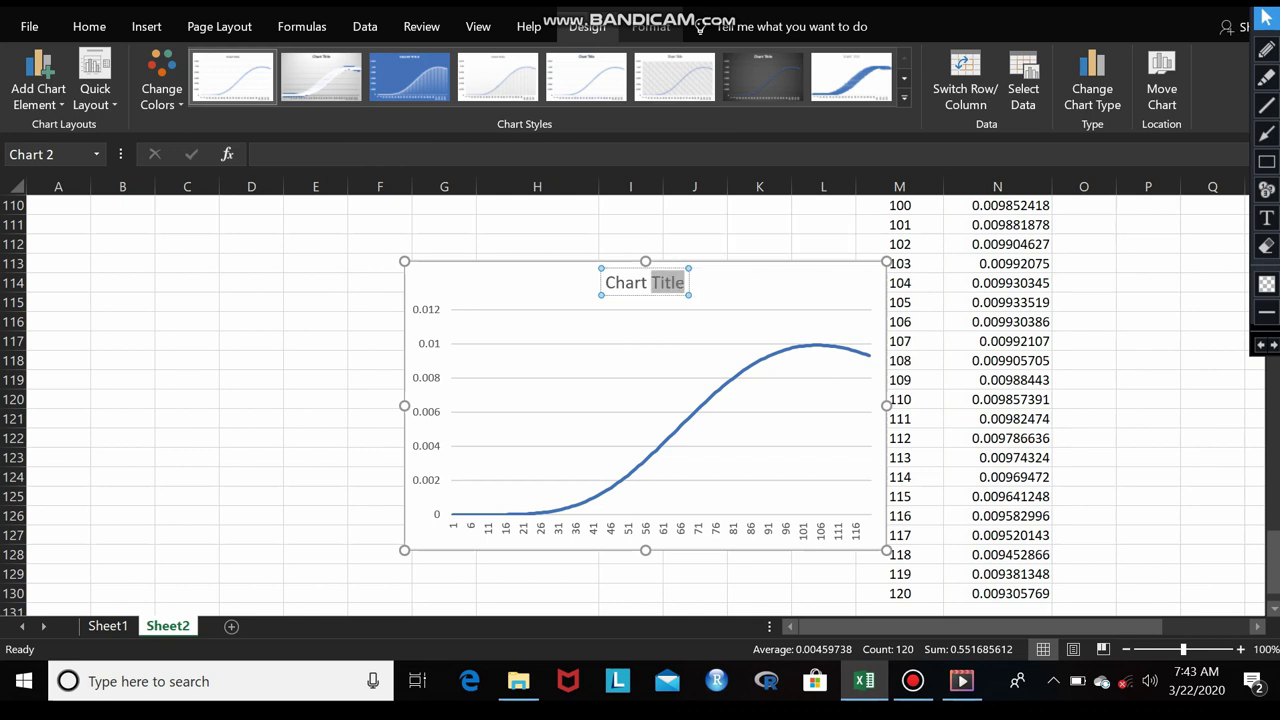
type("PE")
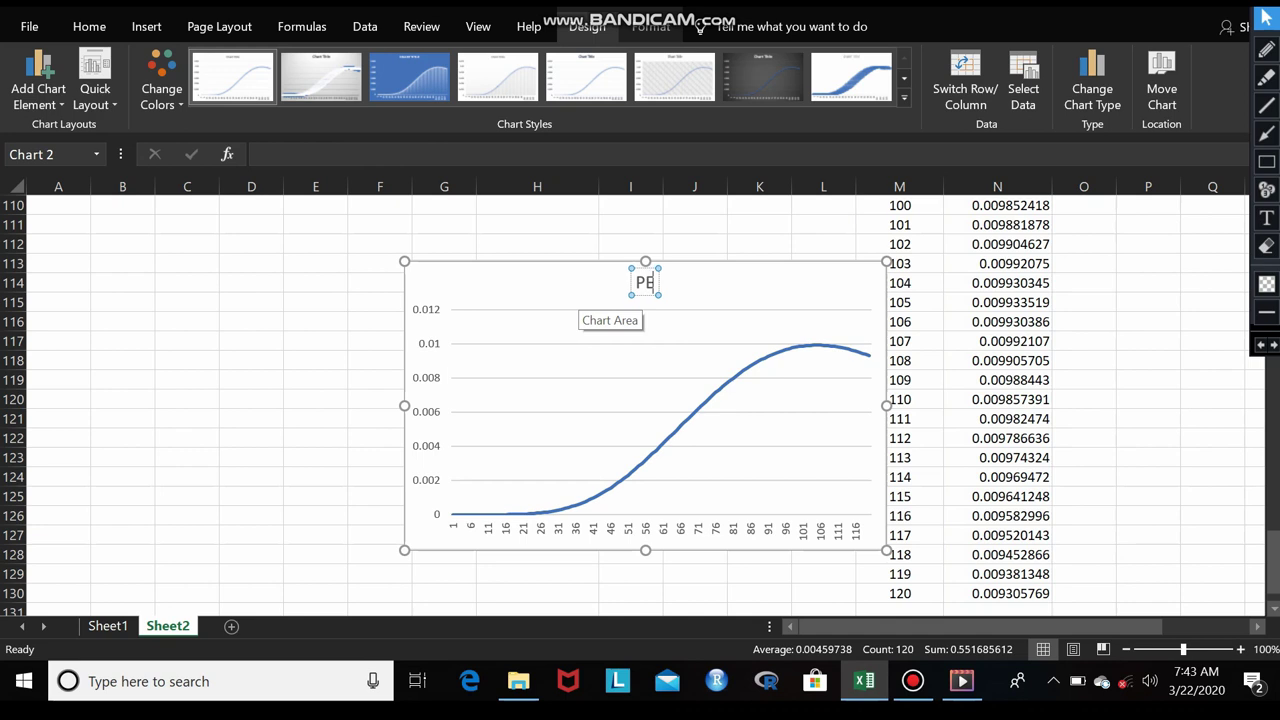
type("ANG DISTRIBUSI")
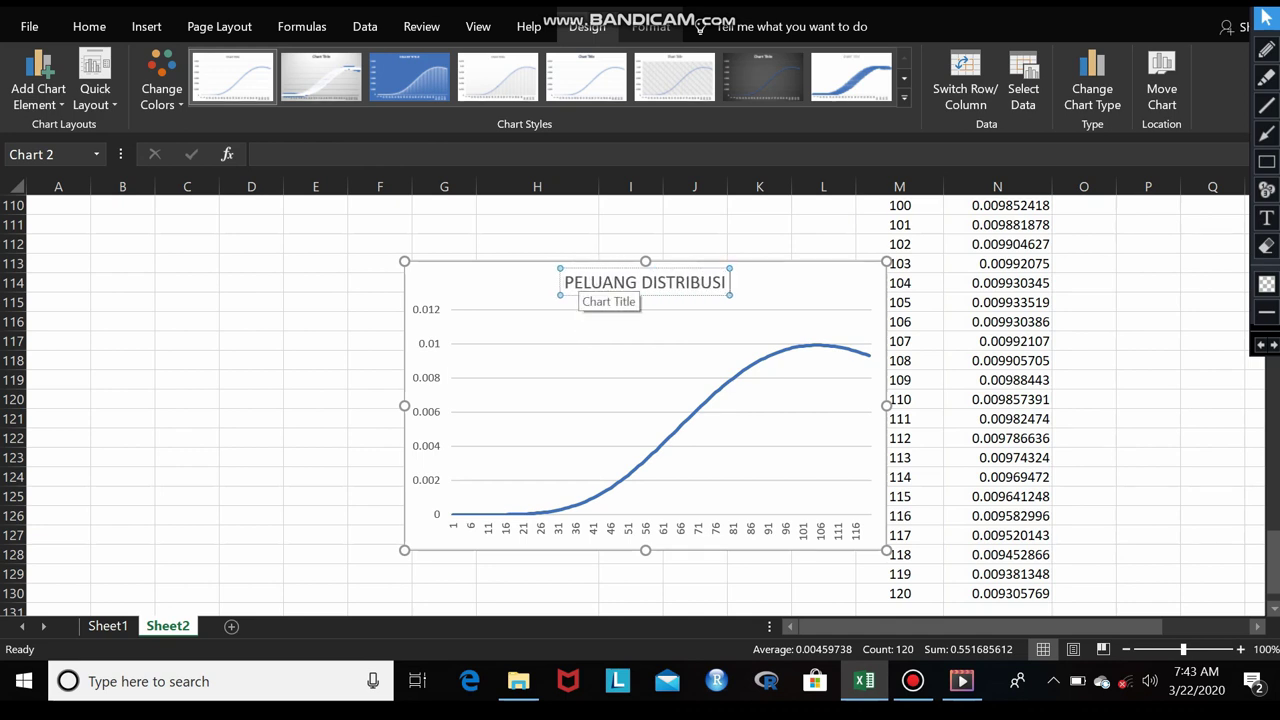
type(" GAMMA")
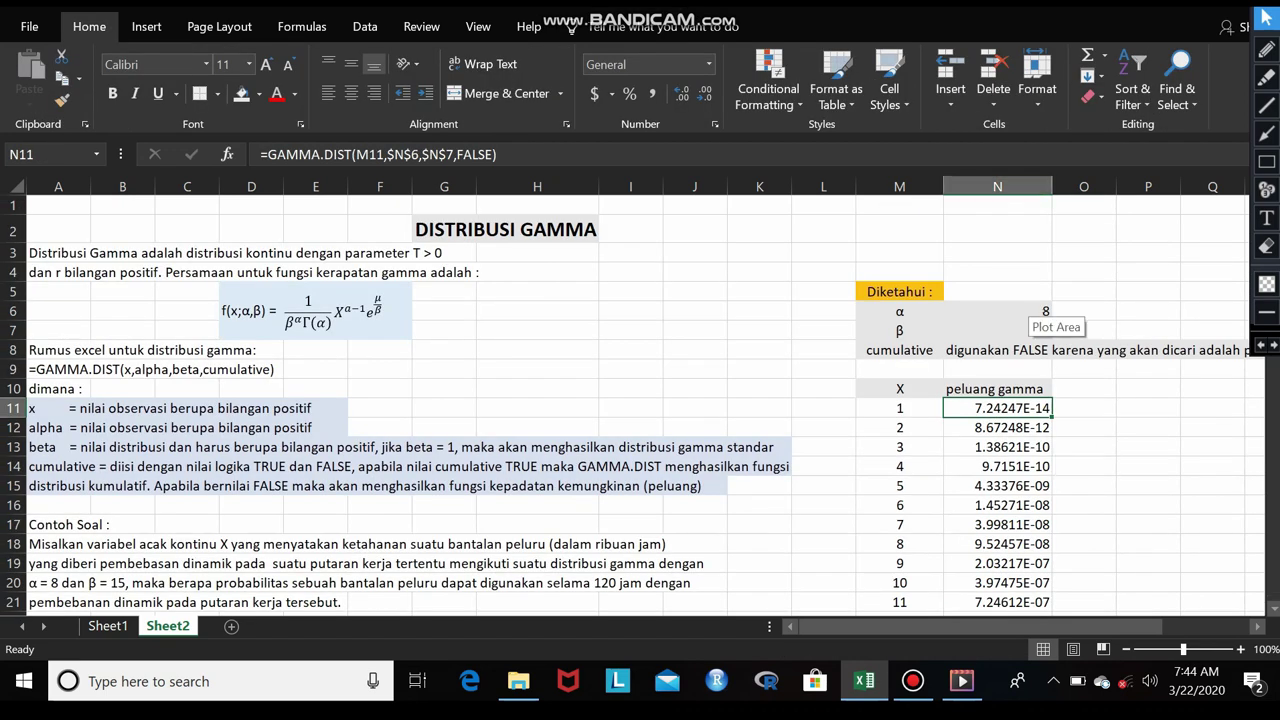
Step: Add a 2-D clustered column chart of the same density values
left_click_drag(1050, 606, 1050, 600)
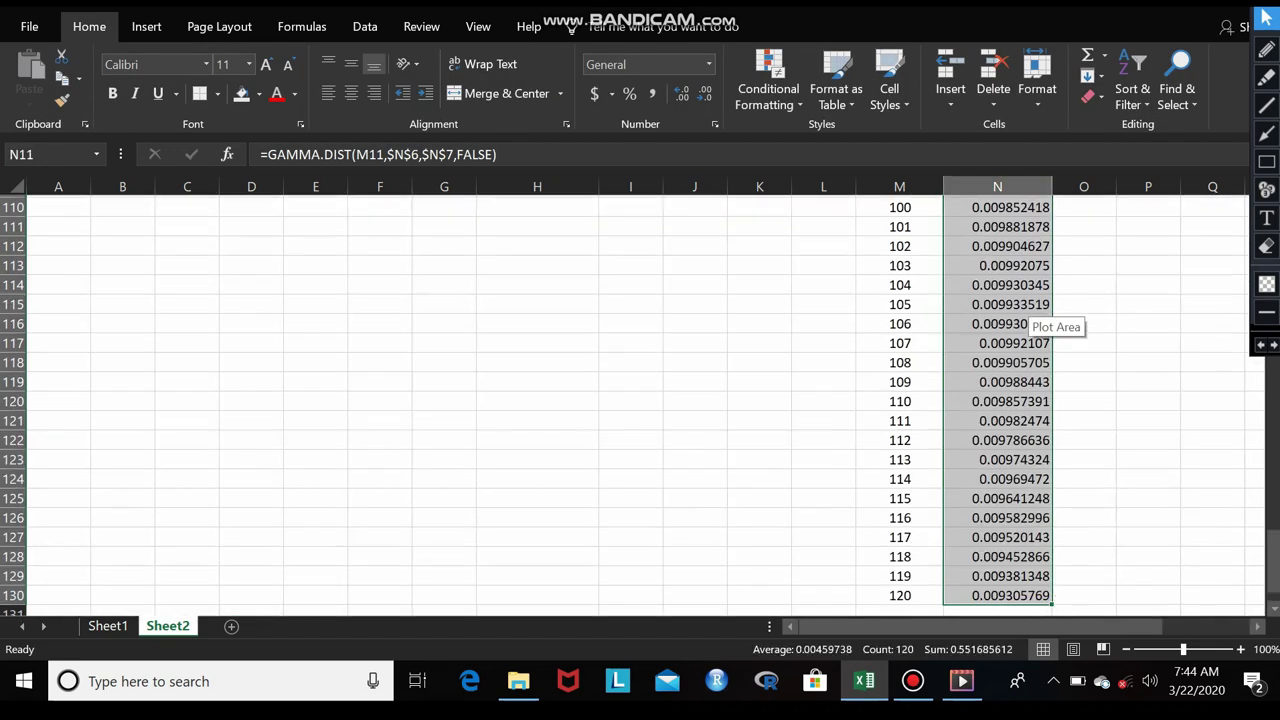
left_click(146, 26)
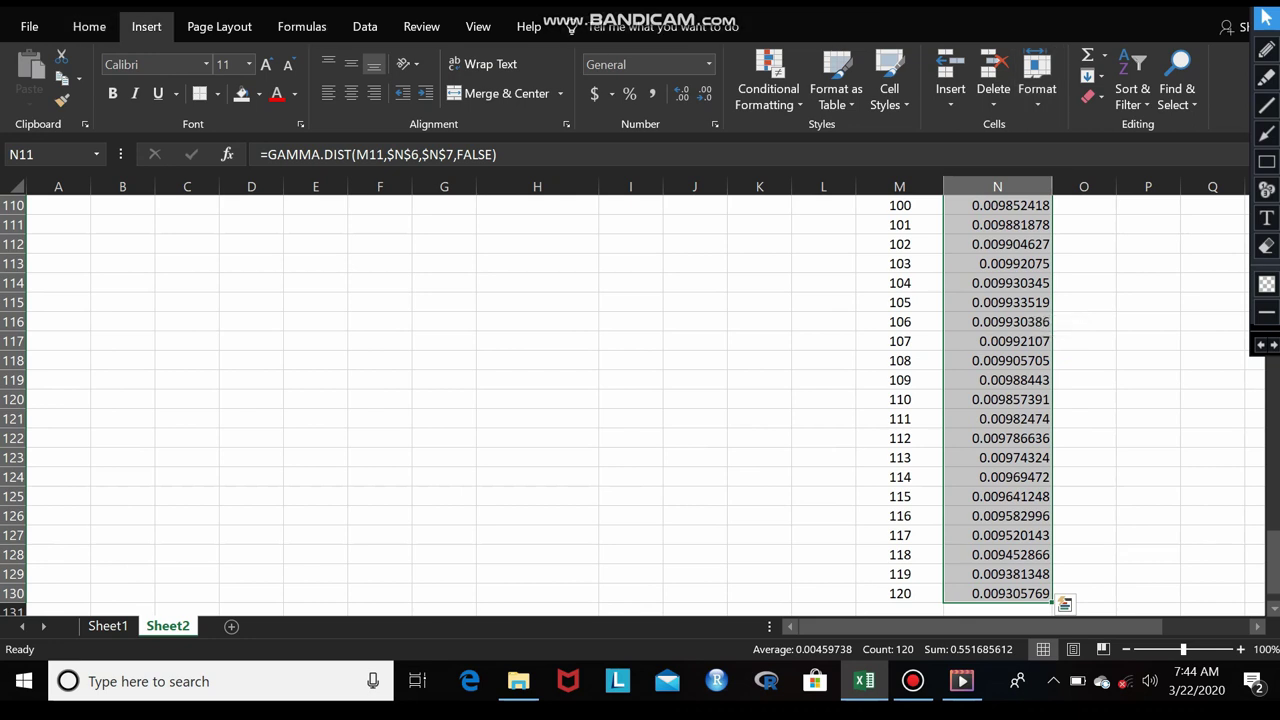
left_click(570, 75)
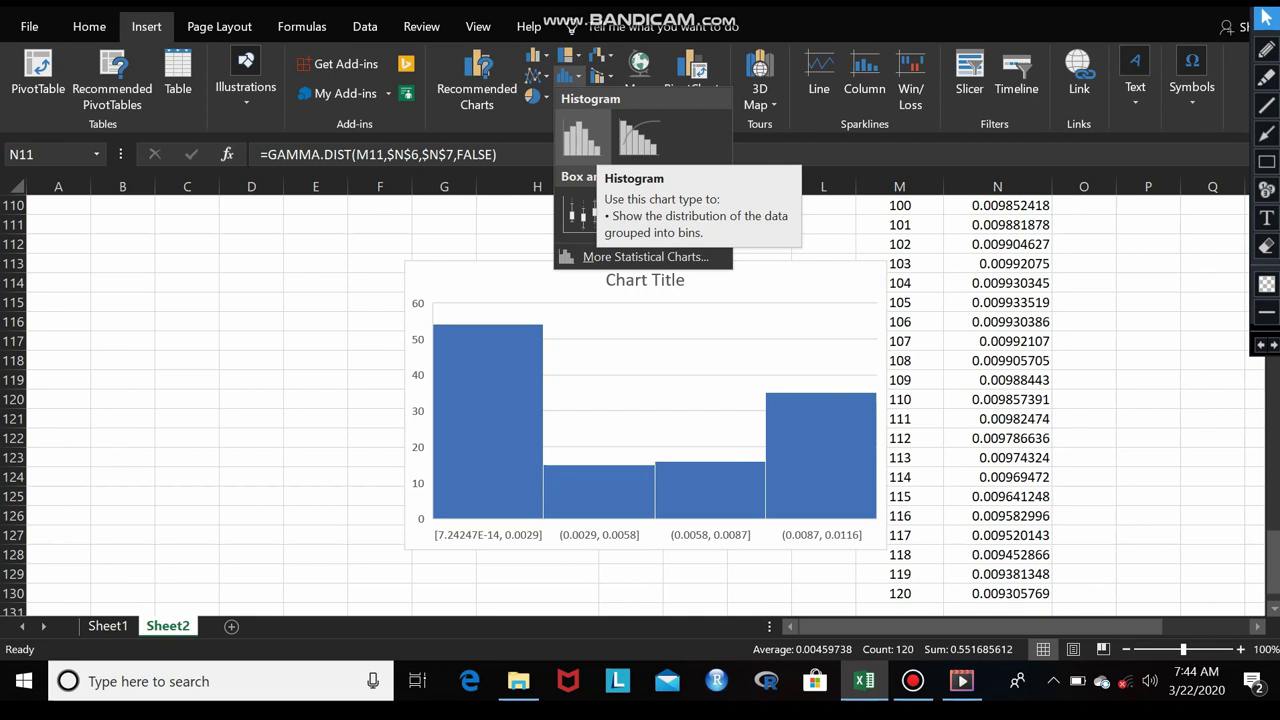
key("Escape")
left_click(536, 55)
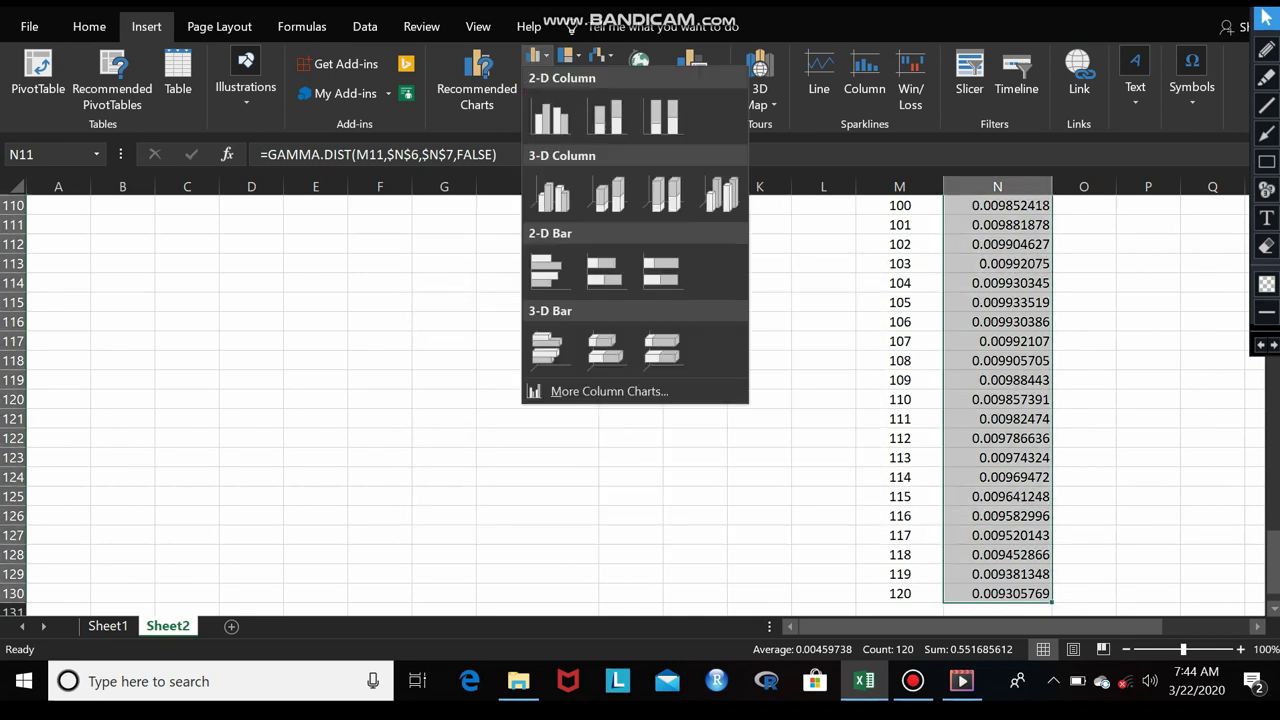
left_click(550, 117)
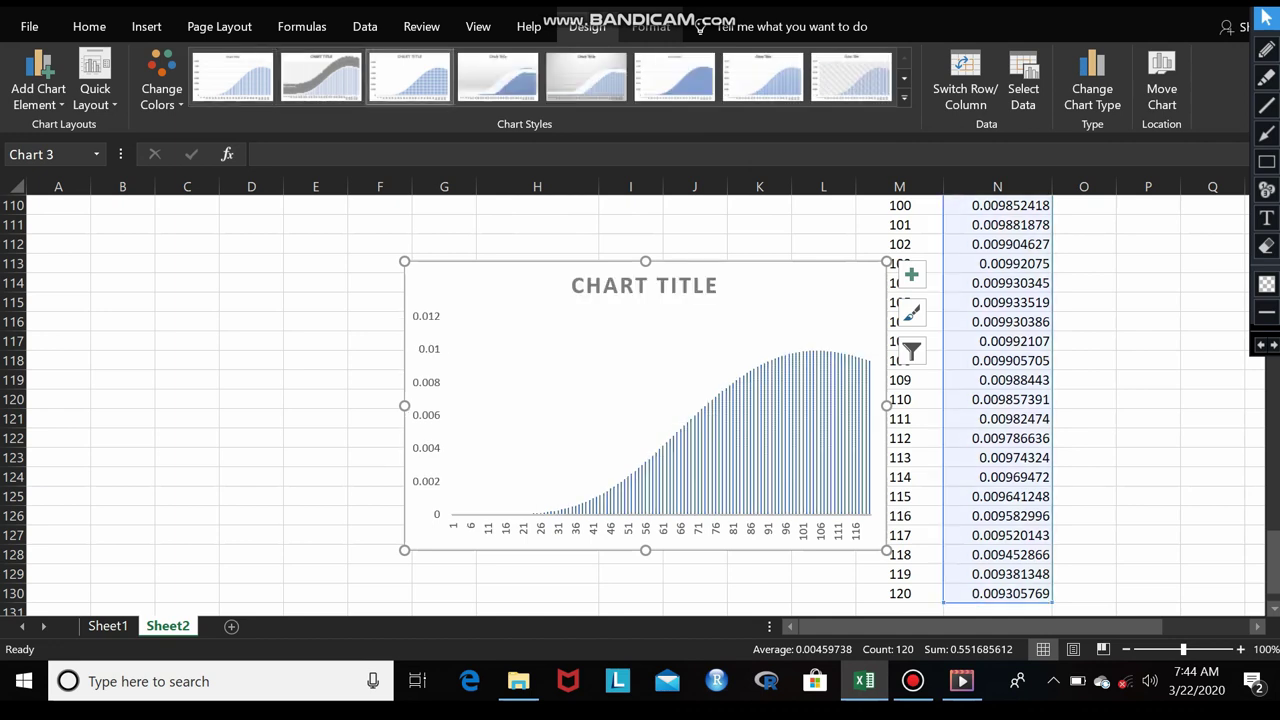
Step: Retitle the column chart 'PELUANG DISTRIBUSI GAMMA'
left_click(644, 285)
triple_click(644, 285)
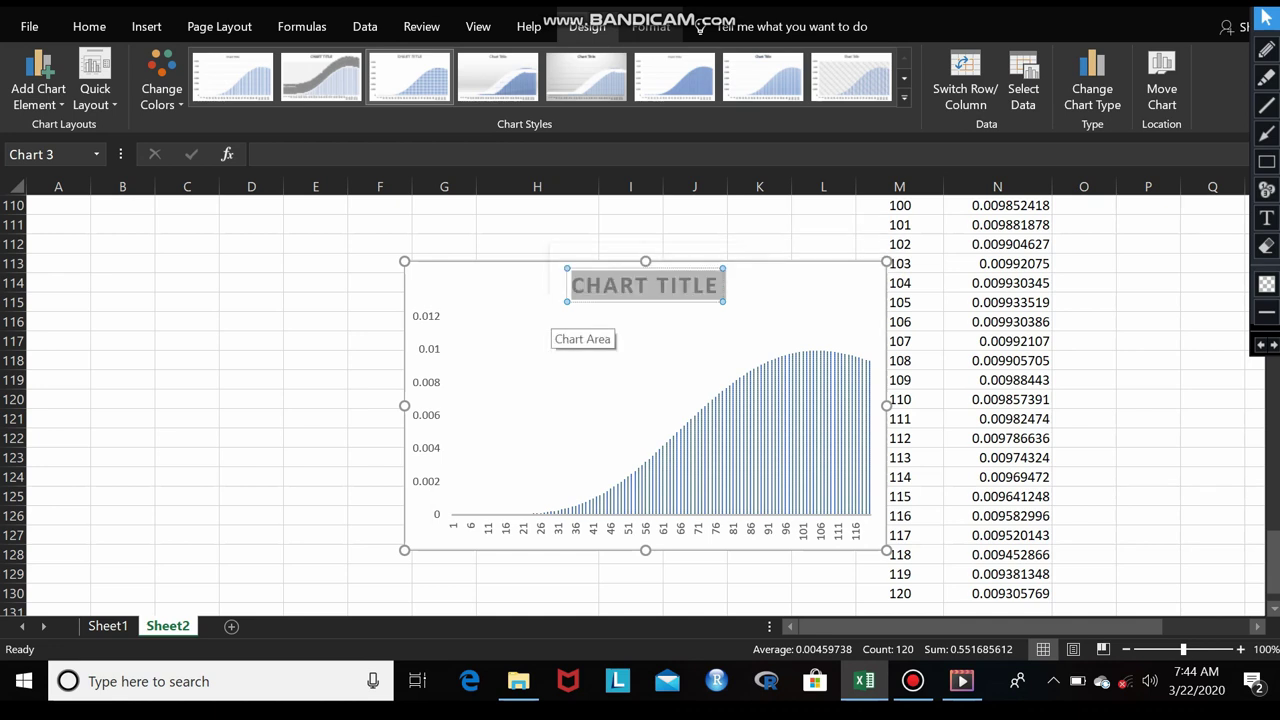
type("PELUANG")
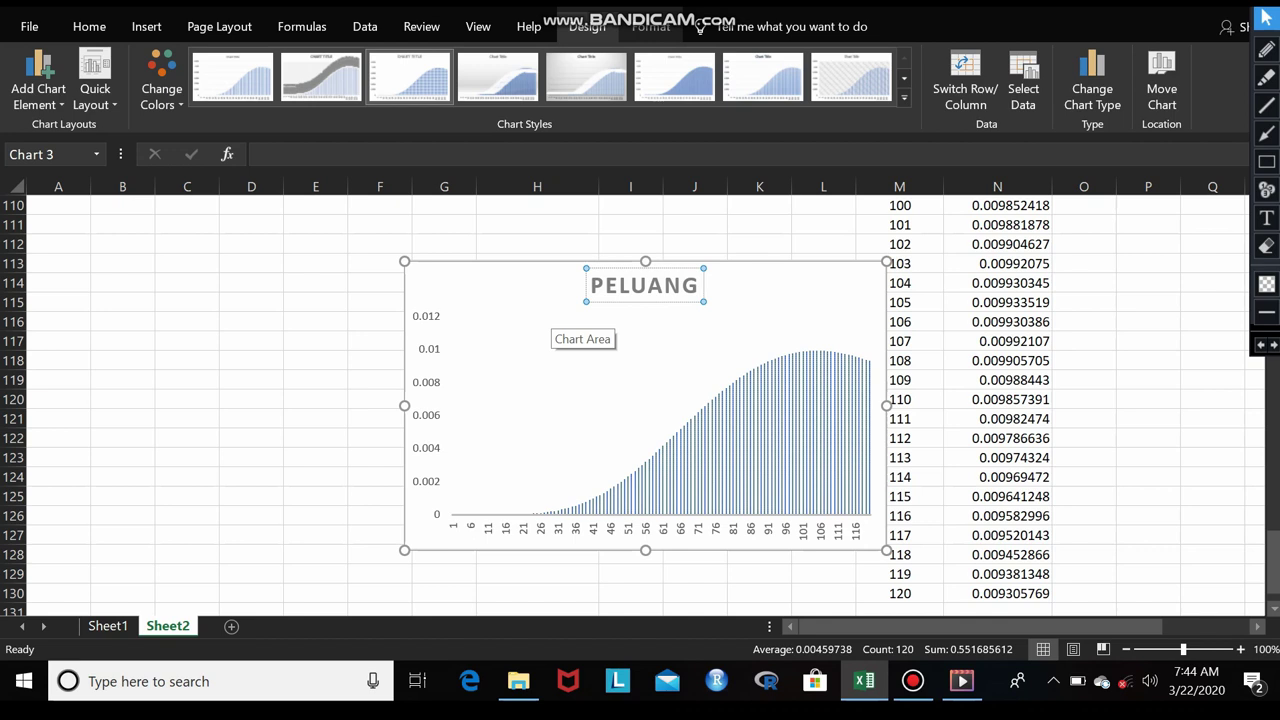
type(" DISTRIBUSI GAMMA")
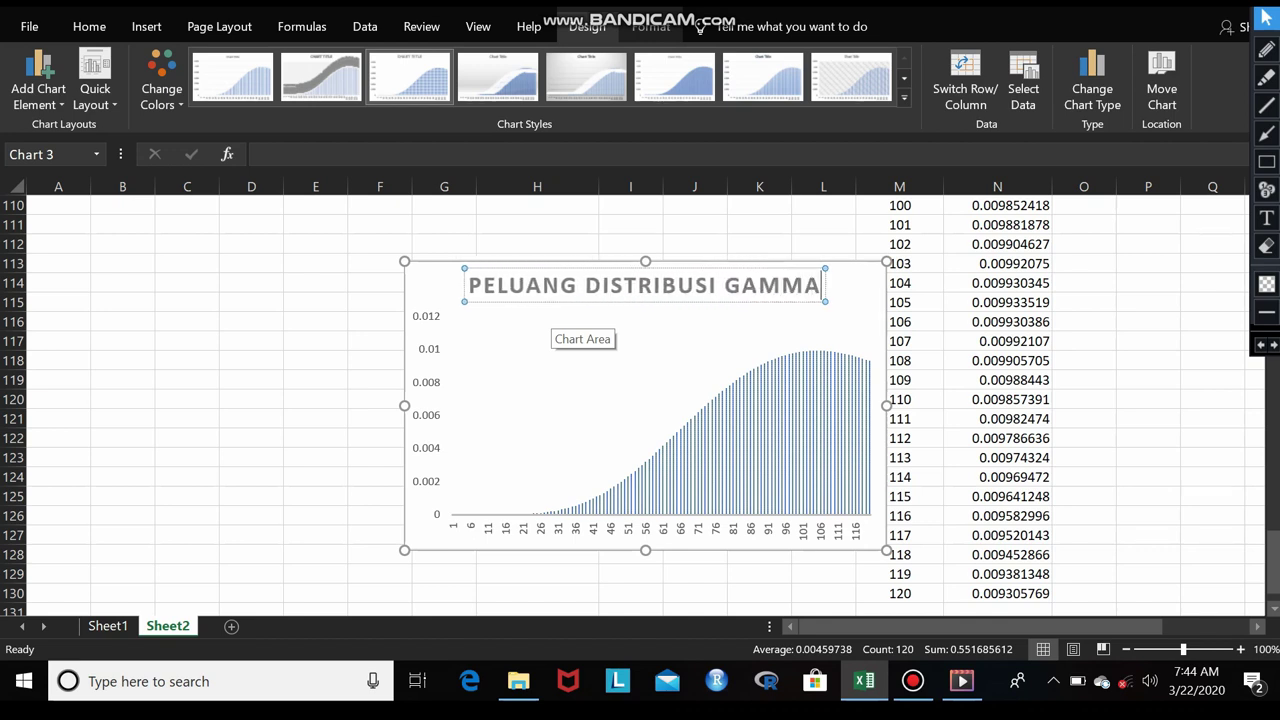
left_click(760, 244)
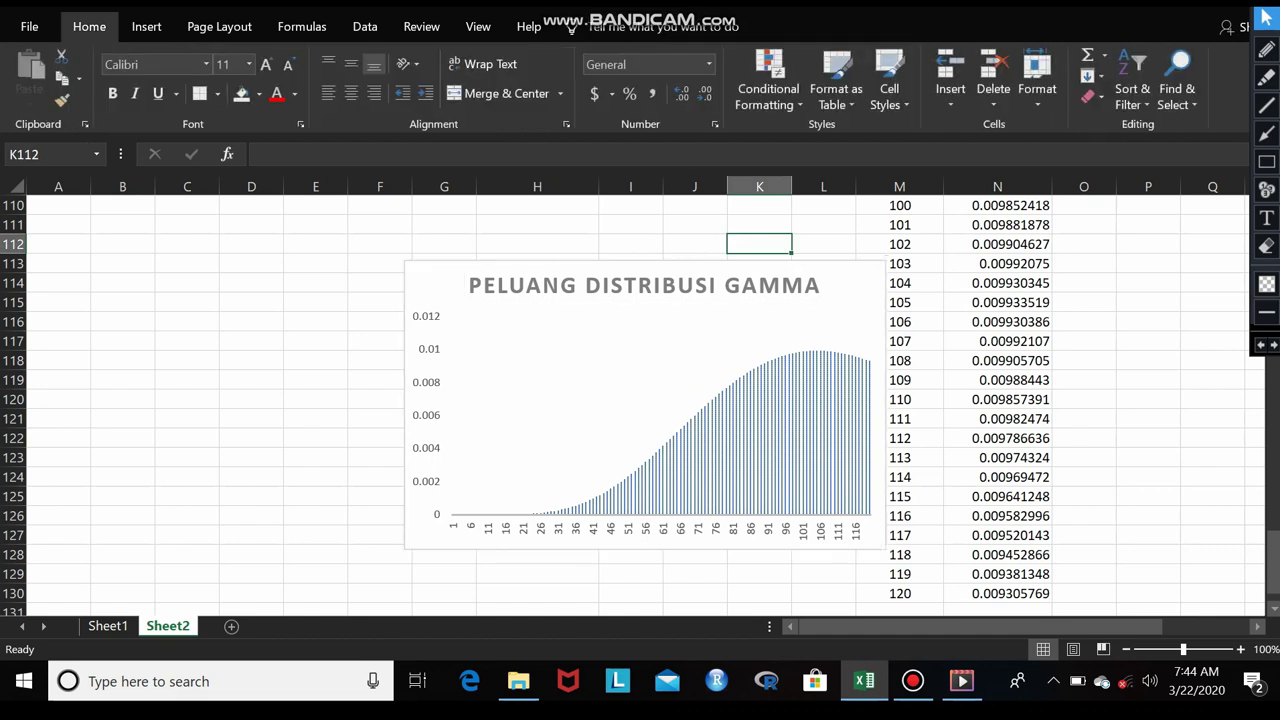
left_click(780, 300)
Step: Move the column chart below the line chart near row 42, then return to the sheet's top
mouse_move(780, 300)
left_mouse_down()
mouse_move(738, 236)
mouse_move(744, 264)
left_mouse_up()
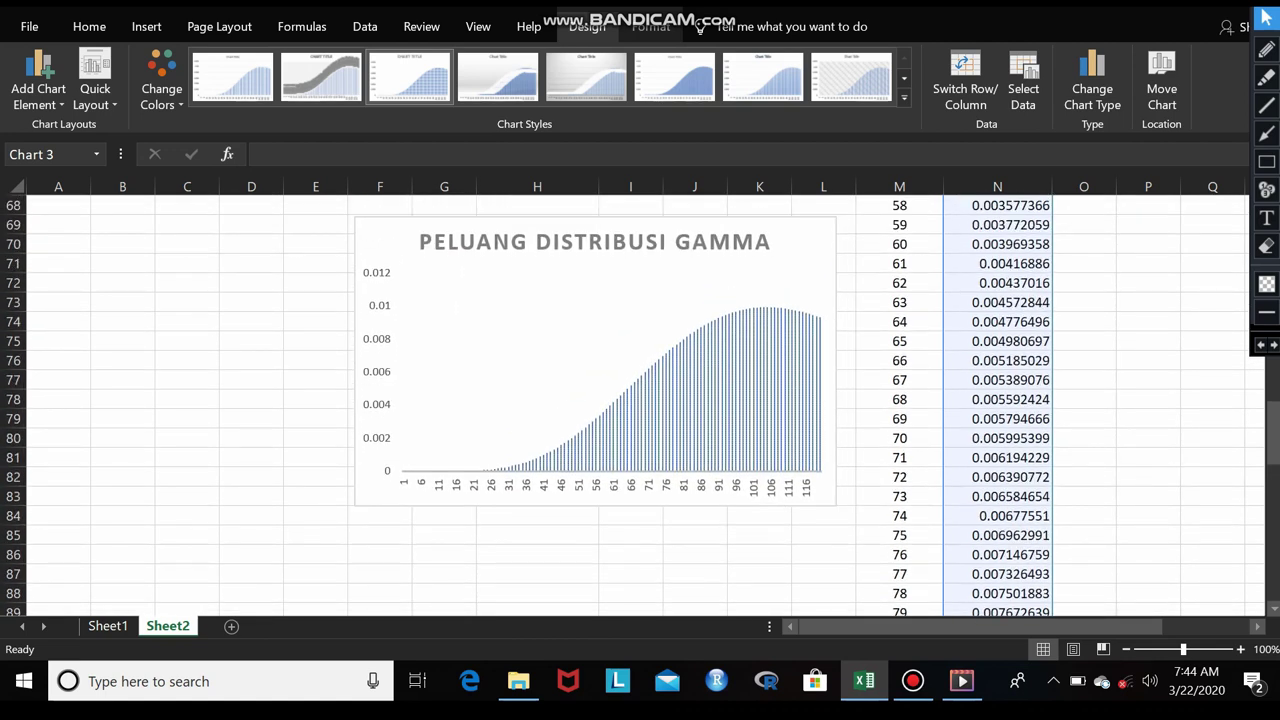
mouse_move(744, 264)
left_mouse_down()
mouse_move(731, 237)
mouse_move(745, 250)
mouse_move(752, 224)
mouse_move(424, 326)
mouse_move(432, 600)
left_mouse_up()
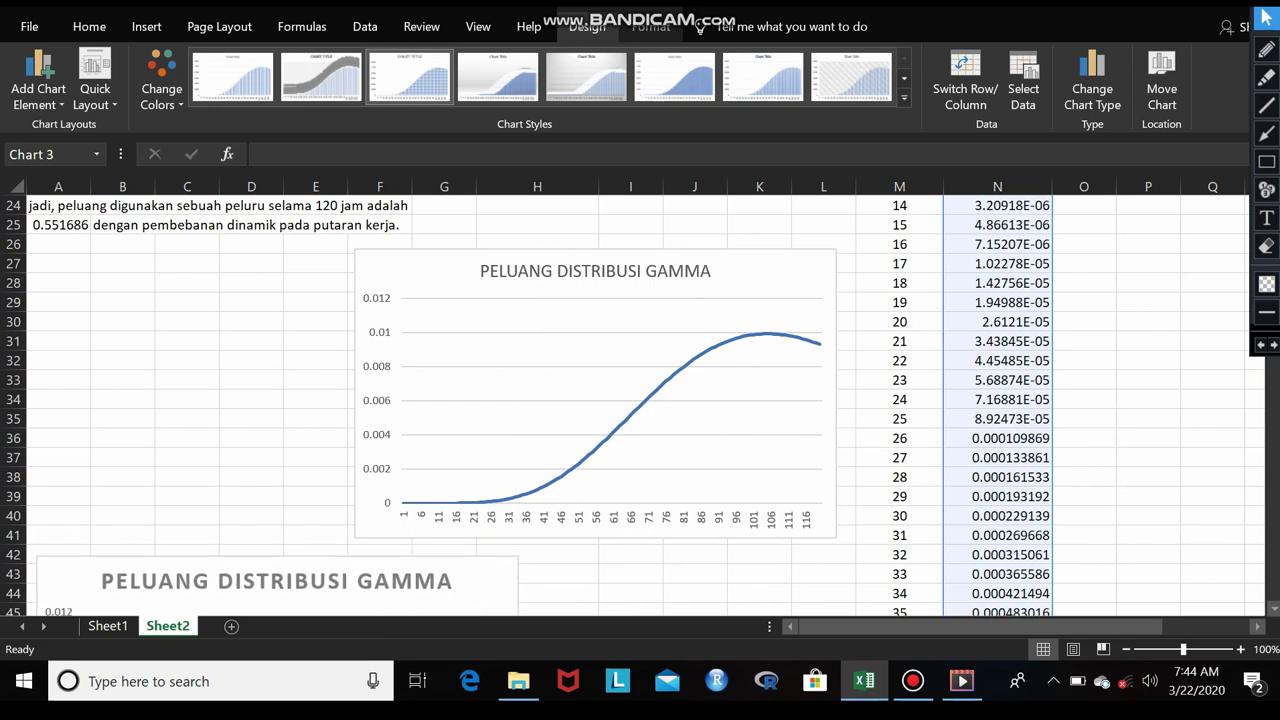
scroll(640, 400, "down", 8)
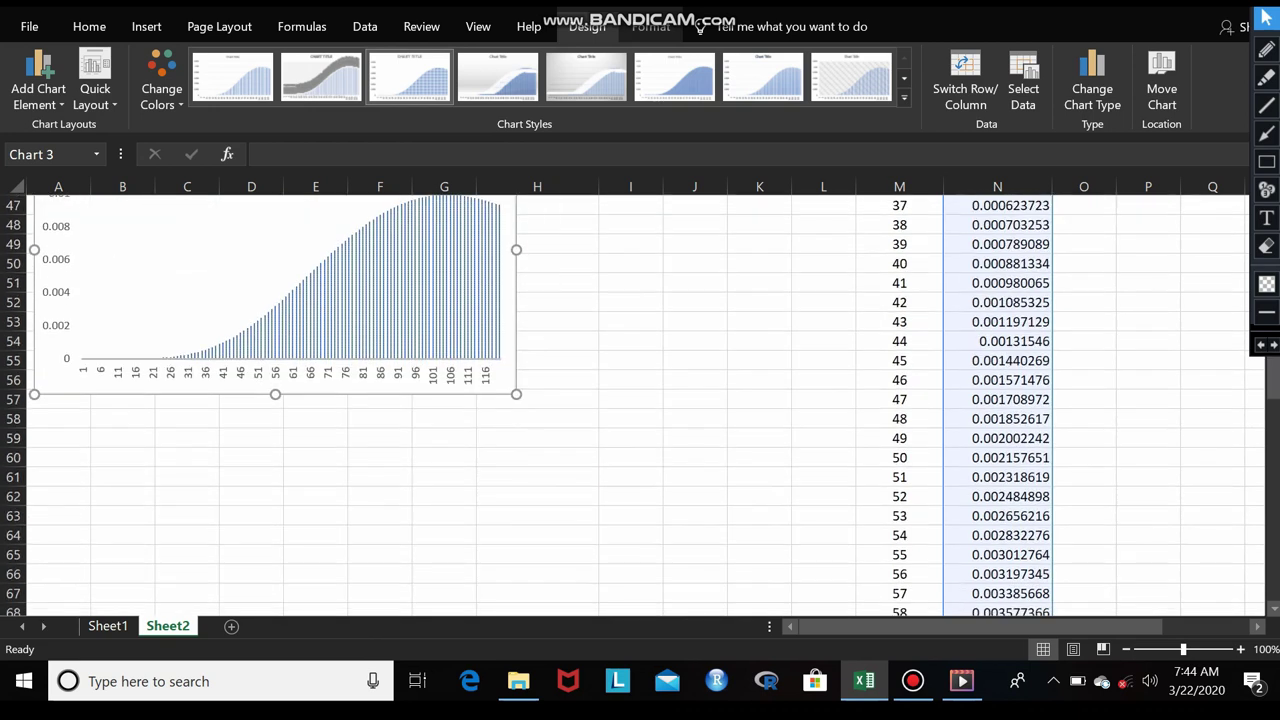
scroll(640, 400, "up", 8)
left_click(691, 571)
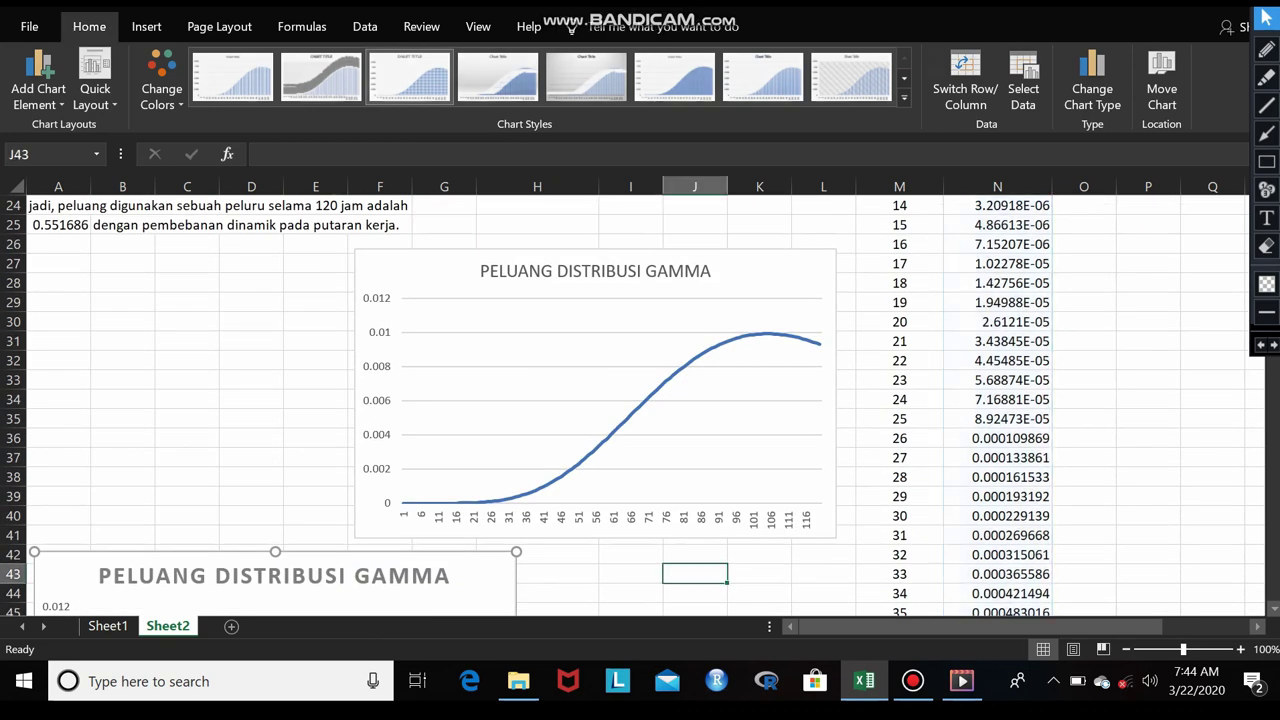
scroll(640, 400, "down", 8)
left_click(315, 477)
left_click(251, 457)
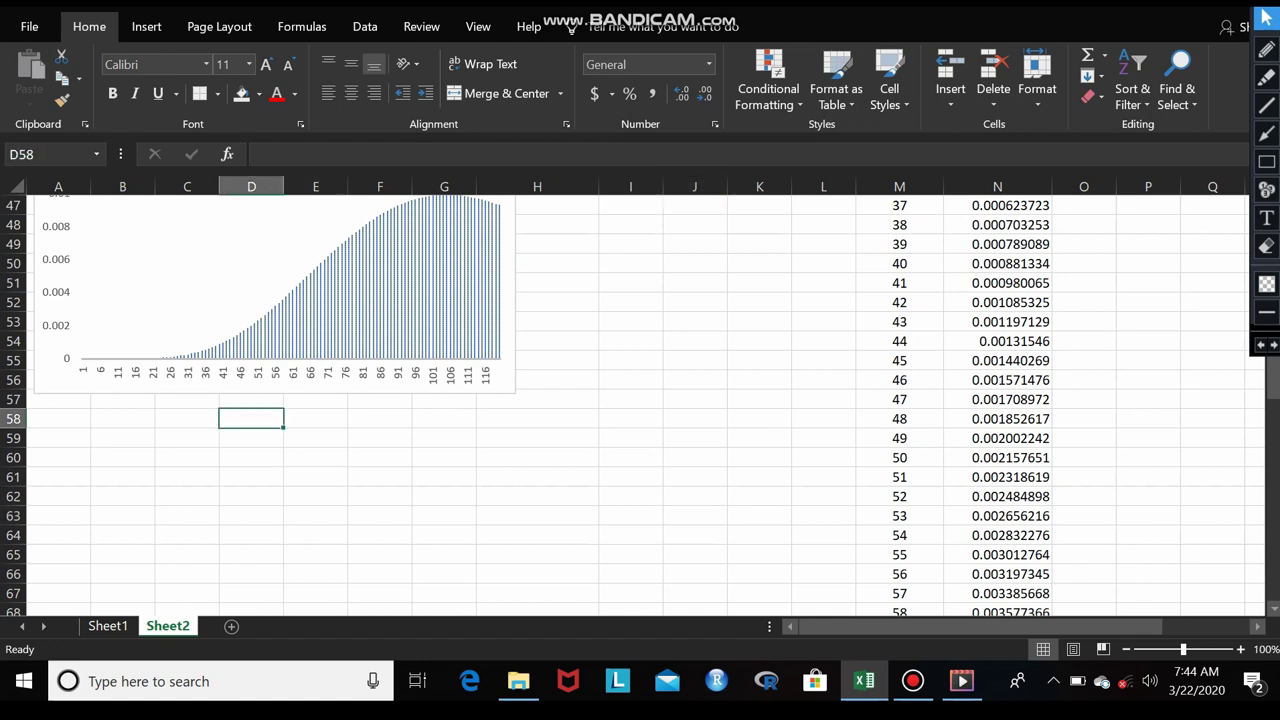
left_click(187, 438)
scroll(640, 400, "up", 14)
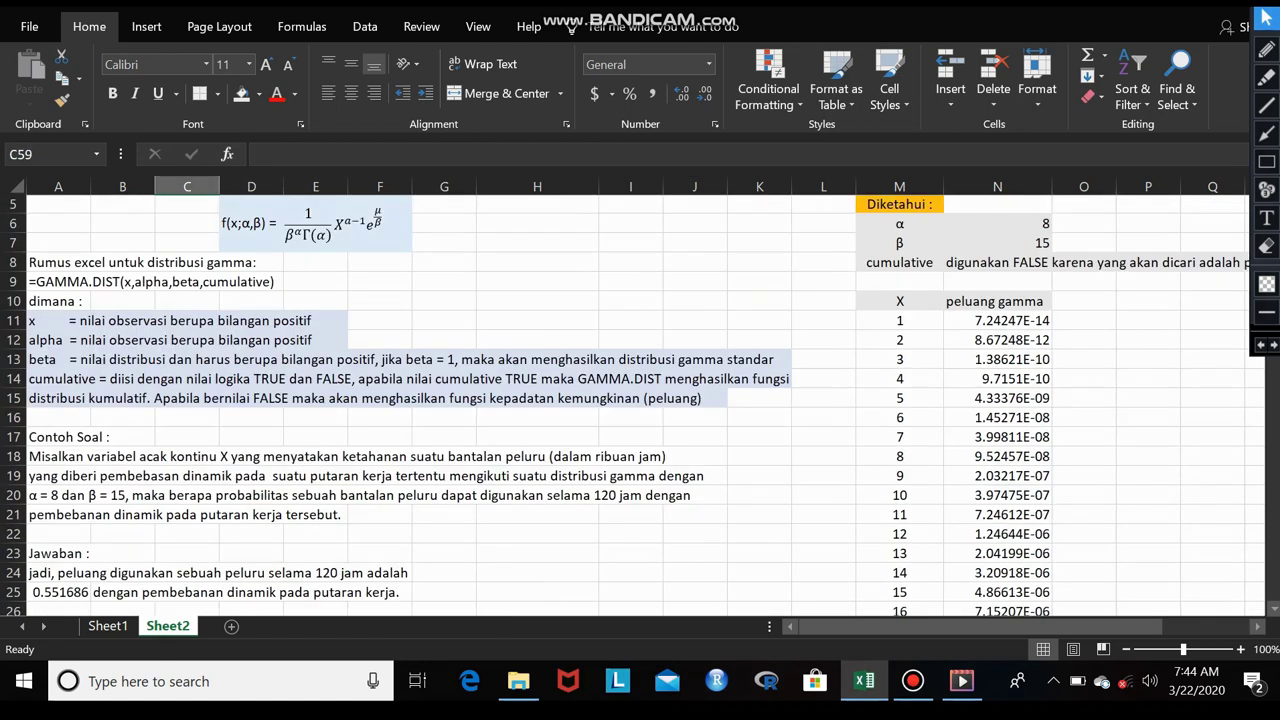